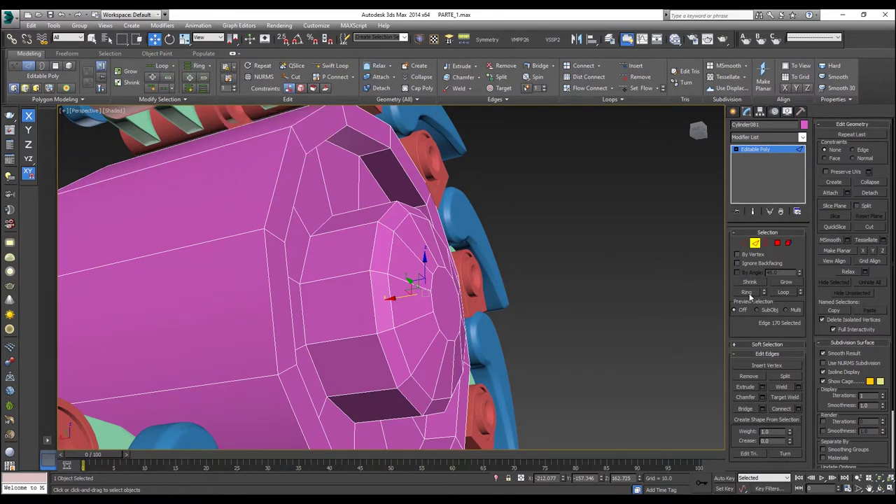
# Select the full ring of edges running across the side wall of the wheel's raised central hub.
pyautogui.click(198, 66)
pyautogui.keyDown('alt'); pyautogui.moveTo(402, 238); pyautogui.dragTo(414, 291, button='middle'); pyautogui.keyUp('alt')
pyautogui.click(463, 282)
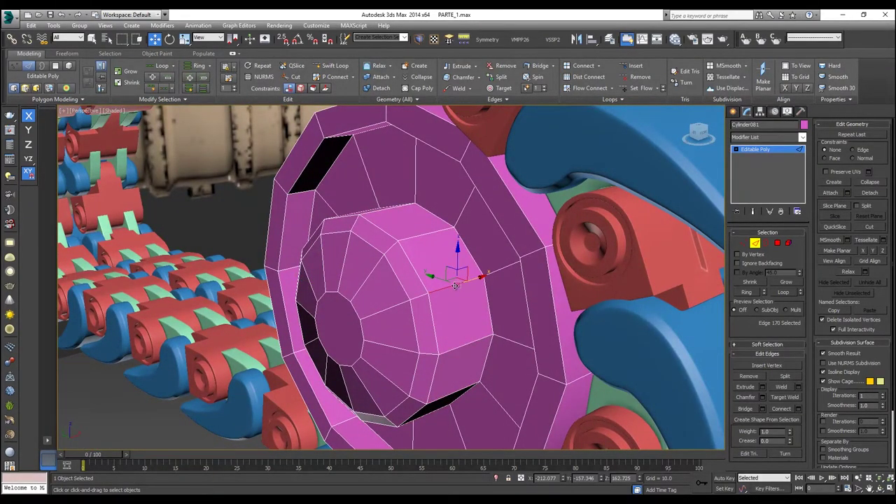
pyautogui.keyDown('alt'); pyautogui.moveTo(461, 283); pyautogui.dragTo(443, 277, button='middle'); pyautogui.keyUp('alt')
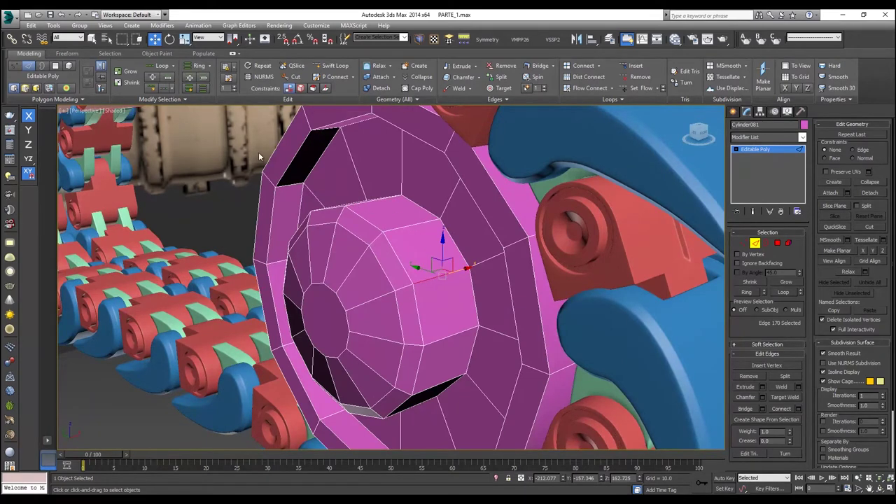
pyautogui.click(189, 66)
pyautogui.moveTo(372, 250)
pyautogui.keyDown('alt'); pyautogui.mouseDown(button='middle')
pyautogui.moveTo(406, 259)
pyautogui.moveTo(371, 252)
pyautogui.mouseUp(button='middle'); pyautogui.keyUp('alt')
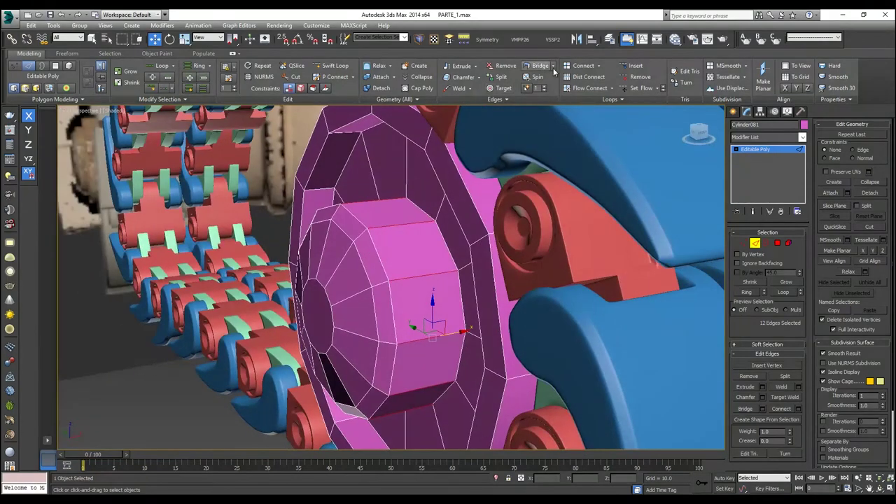
# Connect the hub's selected ring edges with 2 segments and a pinch of 27.
pyautogui.click(597, 66)
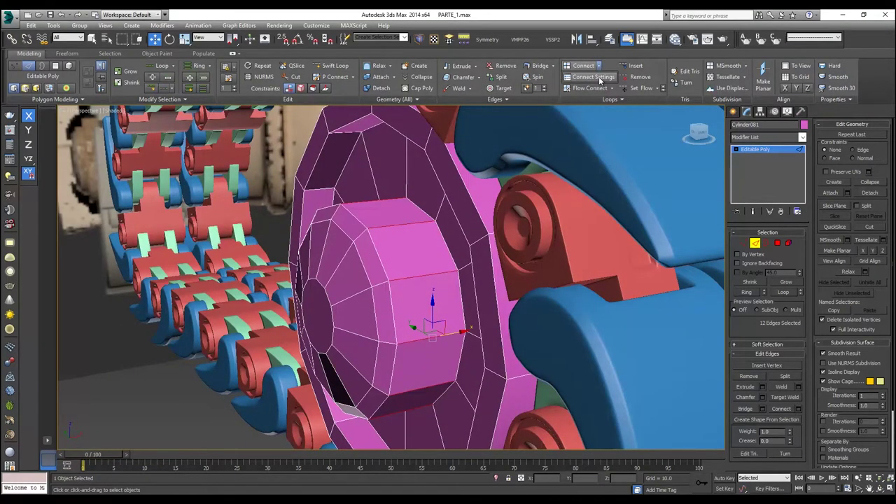
pyautogui.click(593, 77)
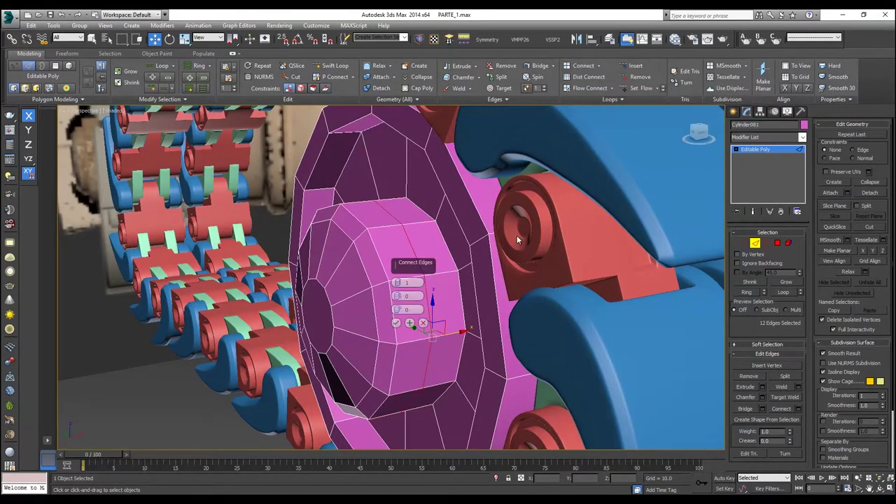
pyautogui.click(398, 279)
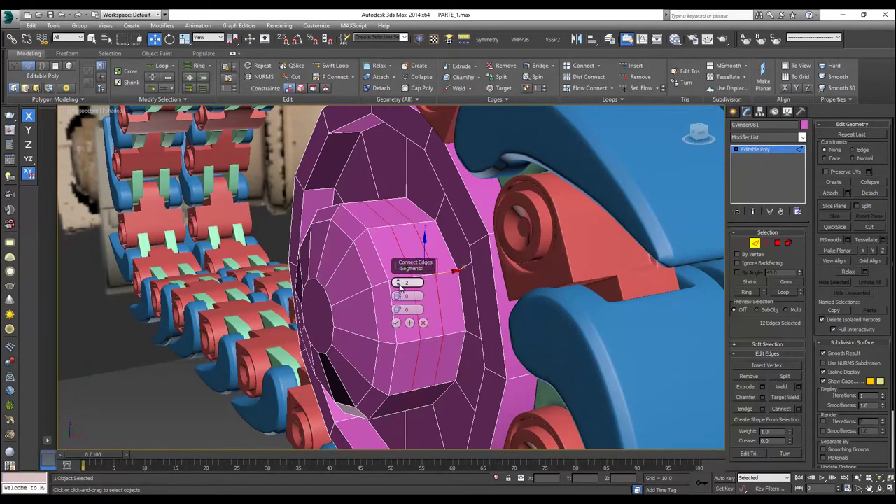
pyautogui.moveTo(398, 297); pyautogui.dragTo(402, 243)
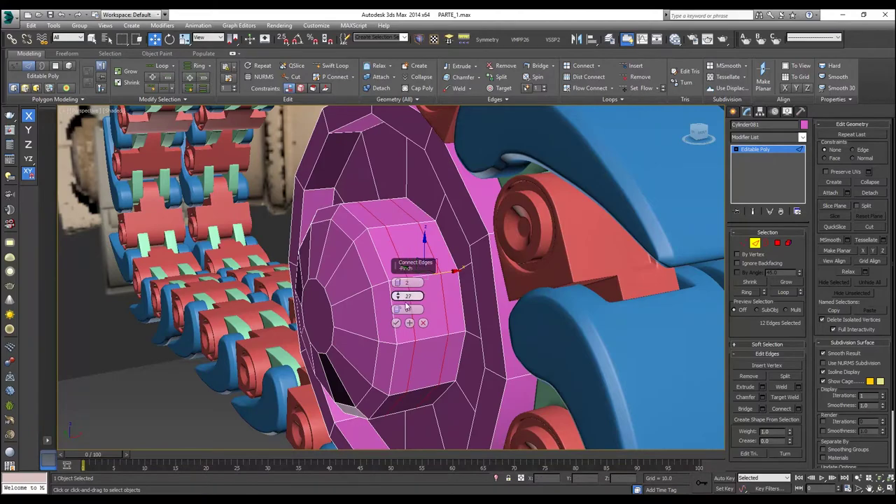
pyautogui.click(396, 323)
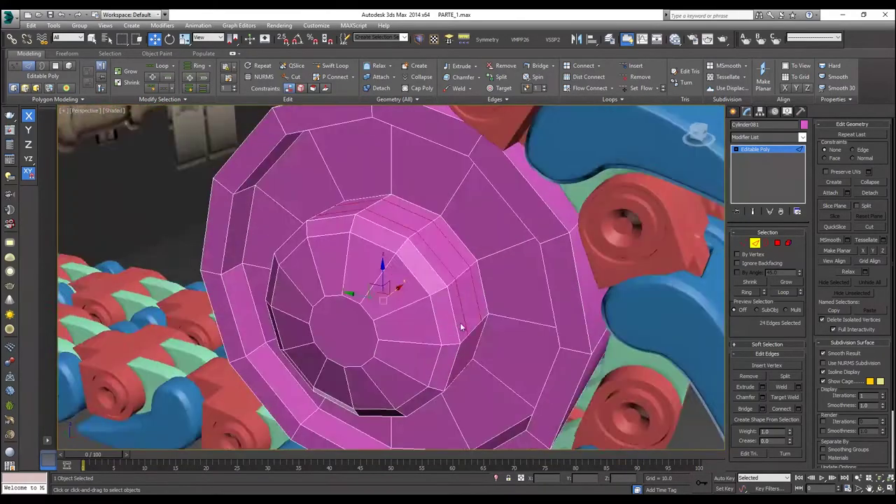
# Switch to polygon level and select three adjacent polygons in the hub's middle band between the two new edge loops.
pyautogui.moveTo(460, 322)
pyautogui.keyDown('alt'); pyautogui.mouseDown(button='middle')
pyautogui.moveTo(522, 314)
pyautogui.moveTo(535, 281)
pyautogui.moveTo(423, 326)
pyautogui.moveTo(444, 335)
pyautogui.moveTo(473, 312)
pyautogui.mouseUp(button='middle'); pyautogui.keyUp('alt')
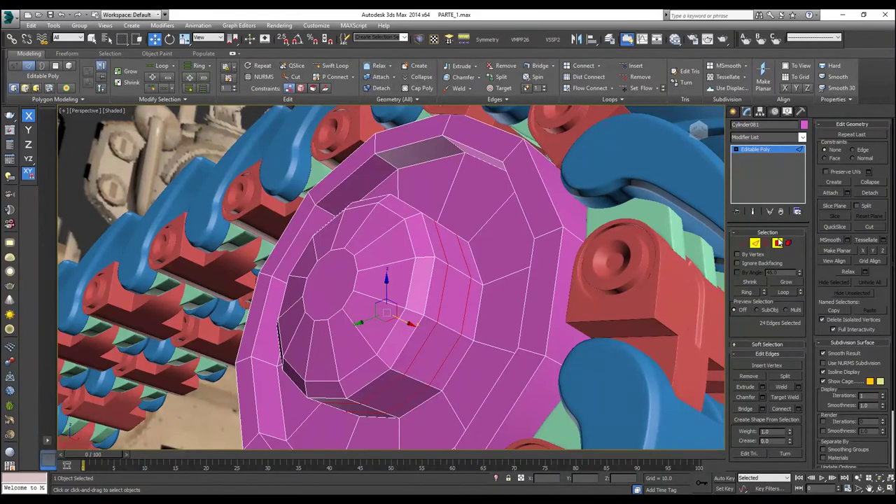
pyautogui.click(778, 242)
pyautogui.click(461, 294)
pyautogui.keyDown('alt'); pyautogui.moveTo(470, 289); pyautogui.dragTo(439, 291, button='middle'); pyautogui.keyUp('alt')
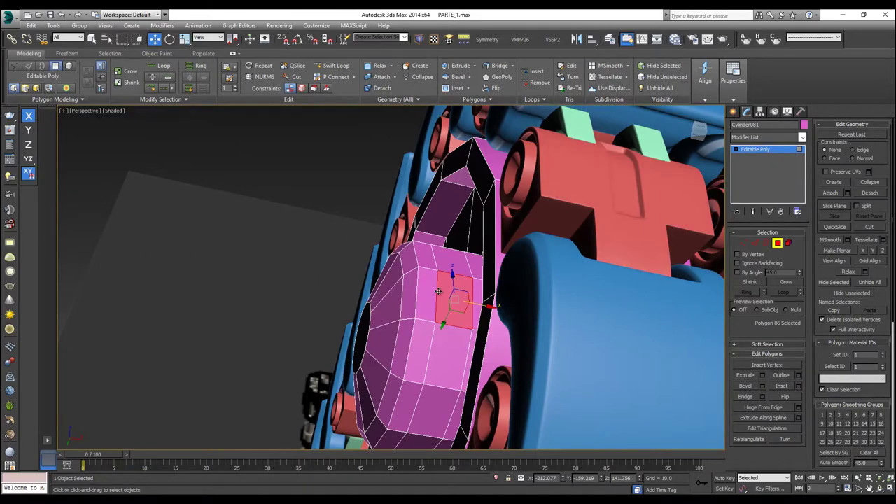
pyautogui.moveTo(438, 291)
pyautogui.keyDown('alt'); pyautogui.mouseDown(button='middle')
pyautogui.moveTo(408, 244)
pyautogui.moveTo(392, 266)
pyautogui.moveTo(410, 301)
pyautogui.moveTo(441, 316)
pyautogui.moveTo(443, 300)
pyautogui.mouseUp(button='middle'); pyautogui.keyUp('alt')
pyautogui.click(442, 298)
pyautogui.keyDown('ctrl'); pyautogui.click(422, 249); pyautogui.keyUp('ctrl')
pyautogui.click(441, 335)
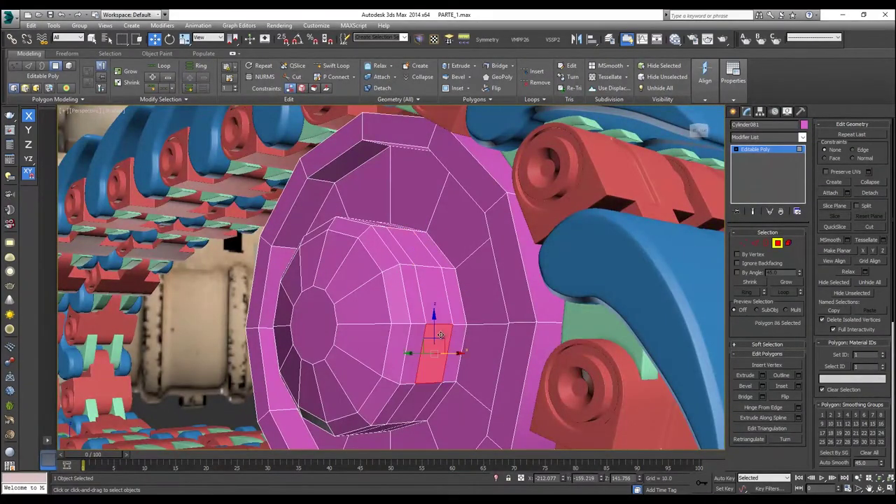
pyautogui.keyDown('ctrl'); pyautogui.click(438, 302); pyautogui.keyUp('ctrl')
pyautogui.keyDown('ctrl'); pyautogui.click(419, 262); pyautogui.keyUp('ctrl')
pyautogui.keyDown('alt'); pyautogui.moveTo(418, 264); pyautogui.dragTo(420, 287, button='middle'); pyautogui.keyUp('alt')
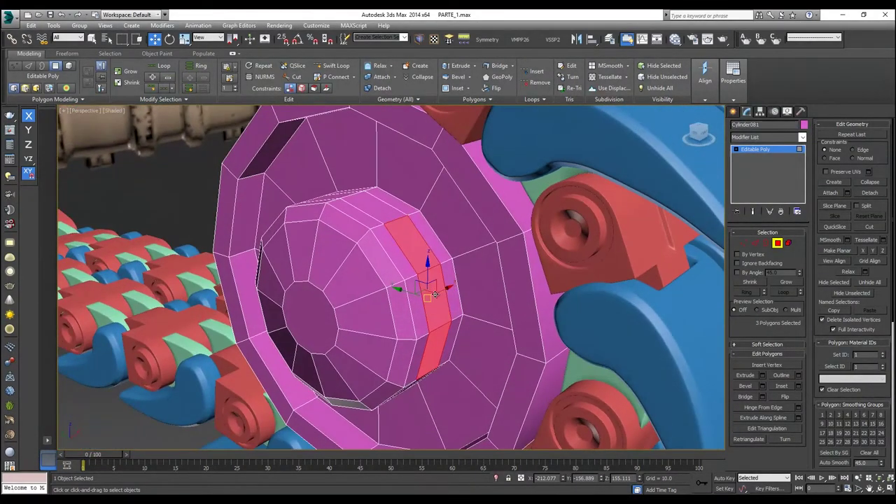
# Replace the selection with the complete loop of polygons in the hub's middle band.
pyautogui.click(435, 308)
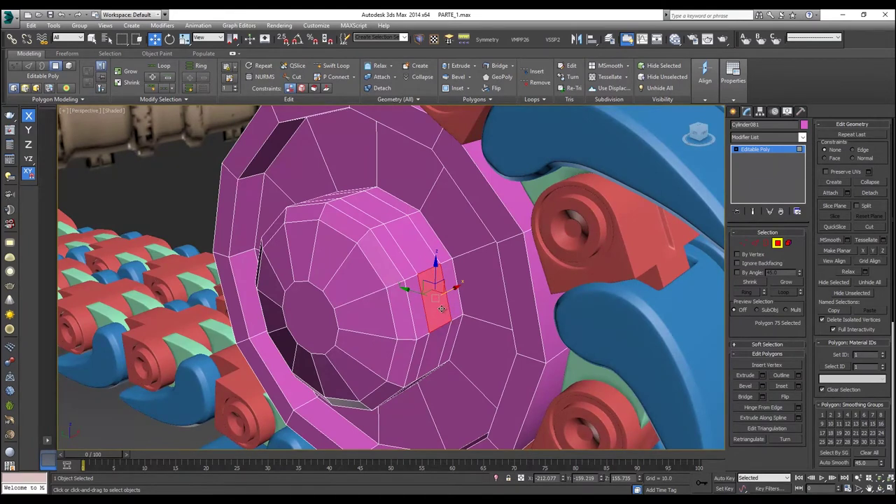
pyautogui.keyDown('shift'); pyautogui.click(421, 263); pyautogui.keyUp('shift')
pyautogui.keyDown('alt'); pyautogui.moveTo(428, 283); pyautogui.dragTo(485, 269, button='middle'); pyautogui.keyUp('alt')
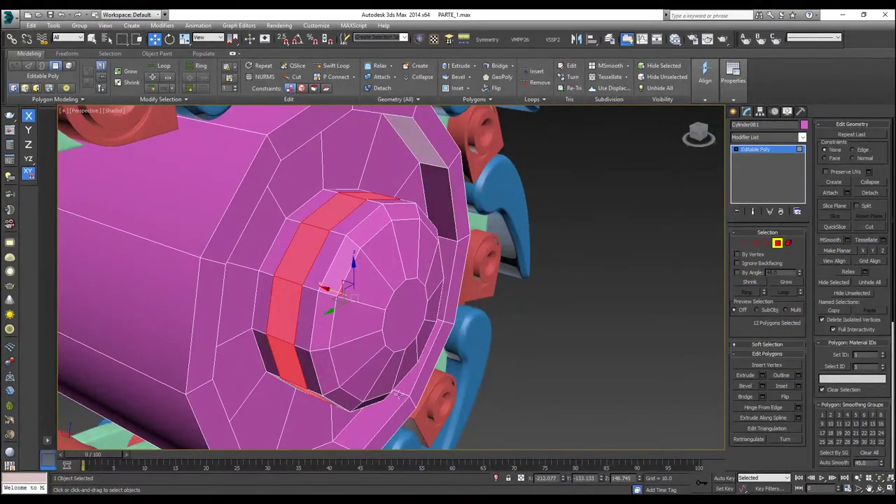
pyautogui.keyDown('alt'); pyautogui.moveTo(272, 252); pyautogui.dragTo(437, 253, button='middle'); pyautogui.keyUp('alt')
pyautogui.keyDown('alt'); pyautogui.moveTo(425, 330); pyautogui.dragTo(441, 318, button='middle'); pyautogui.keyUp('alt')
# Select the complete loop of polygons on the wheel's recessed face around the hub.
pyautogui.click(480, 238)
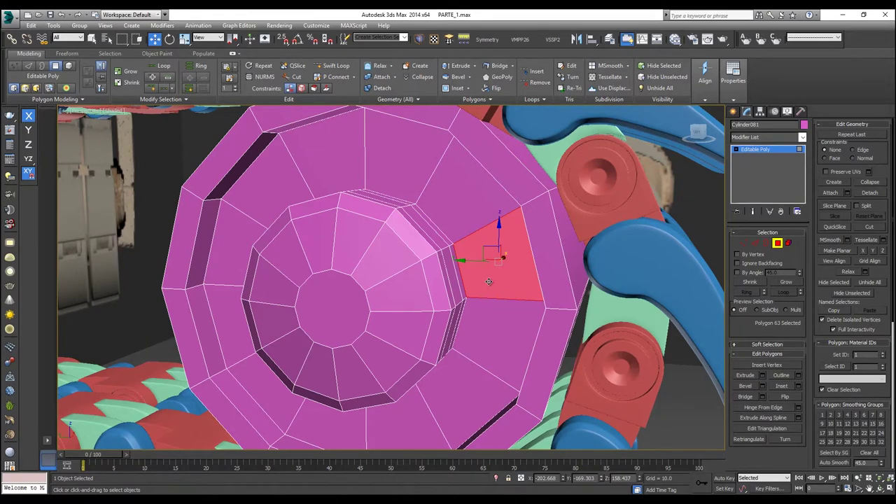
pyautogui.keyDown('shift'); pyautogui.click(468, 209); pyautogui.keyUp('shift')
pyautogui.keyDown('alt'); pyautogui.moveTo(467, 218); pyautogui.dragTo(433, 208, button='middle'); pyautogui.keyUp('alt')
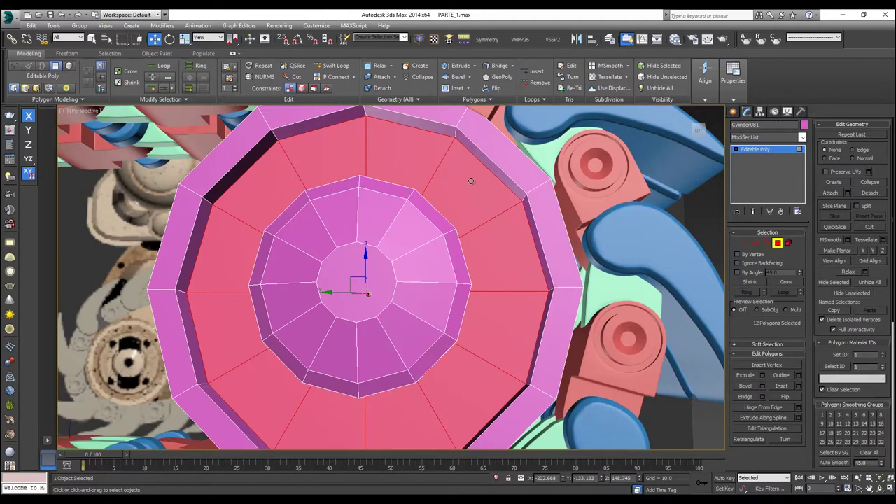
# Reselect the whole polygon loop between the two connected edge loops on the hub's side.
pyautogui.keyDown('alt'); pyautogui.moveTo(495, 177); pyautogui.dragTo(374, 225, button='middle'); pyautogui.keyUp('alt')
pyautogui.click(357, 229)
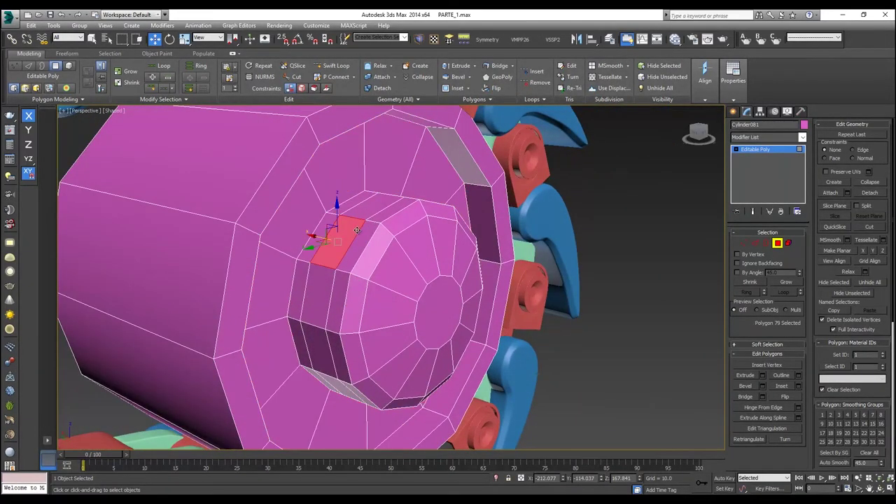
pyautogui.keyDown('shift'); pyautogui.click(367, 199); pyautogui.keyUp('shift')
pyautogui.keyDown('alt'); pyautogui.moveTo(433, 237); pyautogui.dragTo(403, 111, button='middle'); pyautogui.keyUp('alt')
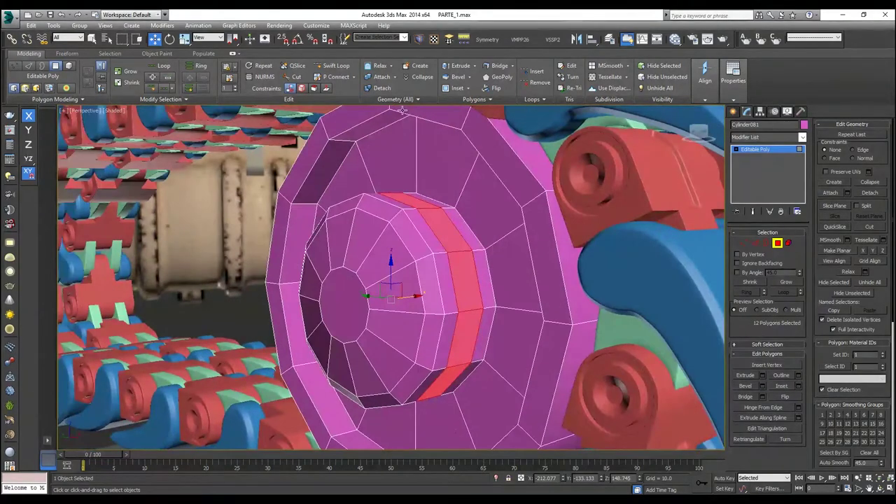
# Extrude the hub's middle band with a height of 0.255 and change the extrusion type to follow local normals.
pyautogui.click(474, 73)
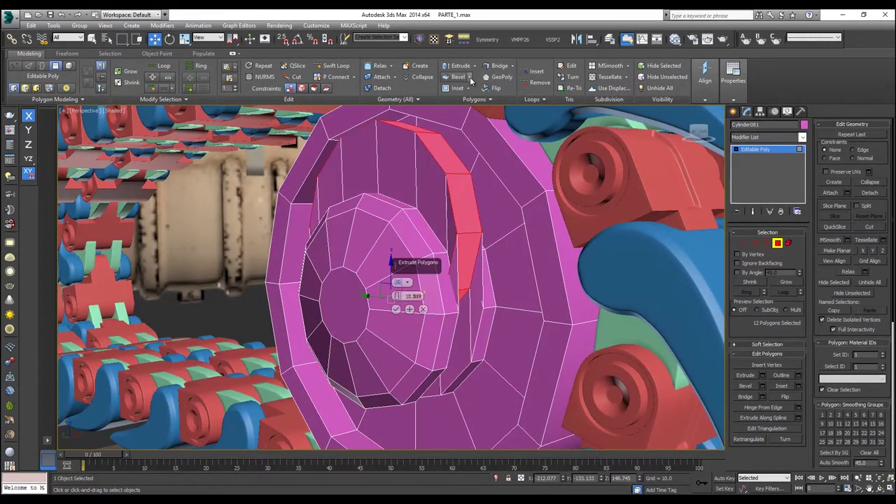
pyautogui.moveTo(397, 296); pyautogui.dragTo(399, 436)
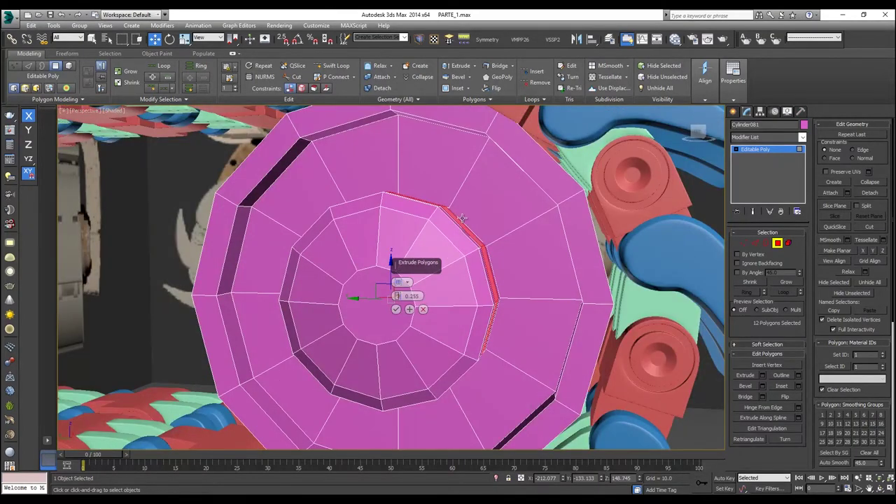
pyautogui.click(407, 283)
pyautogui.click(420, 300)
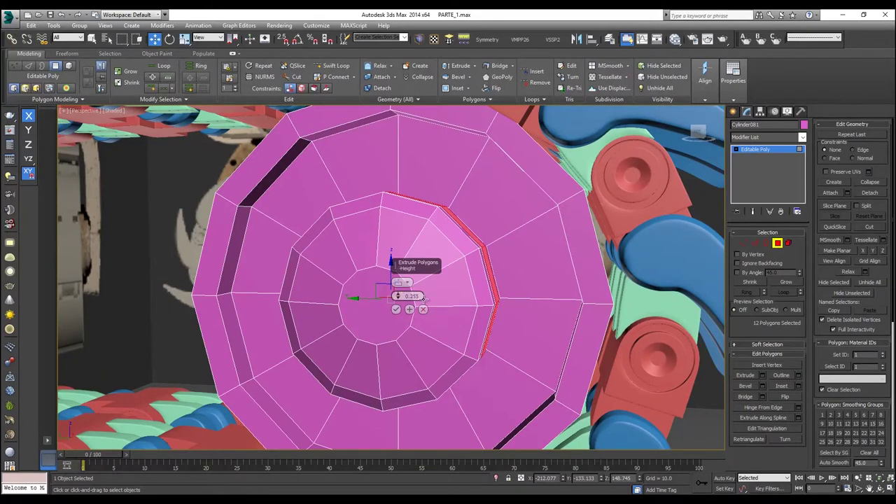
# Try an inward extrusion height of -6.126 on the hub's middle band and examine the groove from several angles.
pyautogui.moveTo(397, 296); pyautogui.dragTo(384, 322)
pyautogui.moveTo(505, 269)
pyautogui.keyDown('alt'); pyautogui.mouseDown(button='middle')
pyautogui.moveTo(496, 276)
pyautogui.moveTo(506, 270)
pyautogui.mouseUp(button='middle'); pyautogui.keyUp('alt')
pyautogui.scroll(5, 445, 266)
pyautogui.scroll(-7, 448, 263)
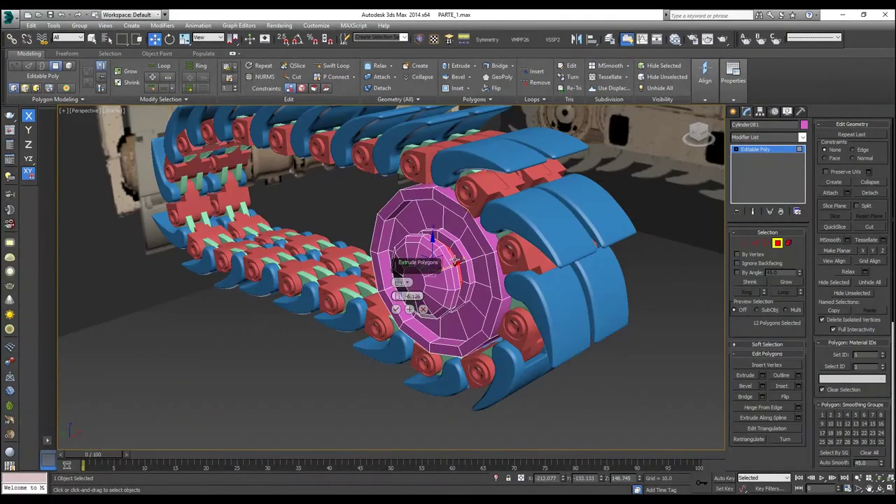
pyautogui.scroll(3, 454, 260)
pyautogui.scroll(2, 454, 260)
pyautogui.scroll(3, 457, 257)
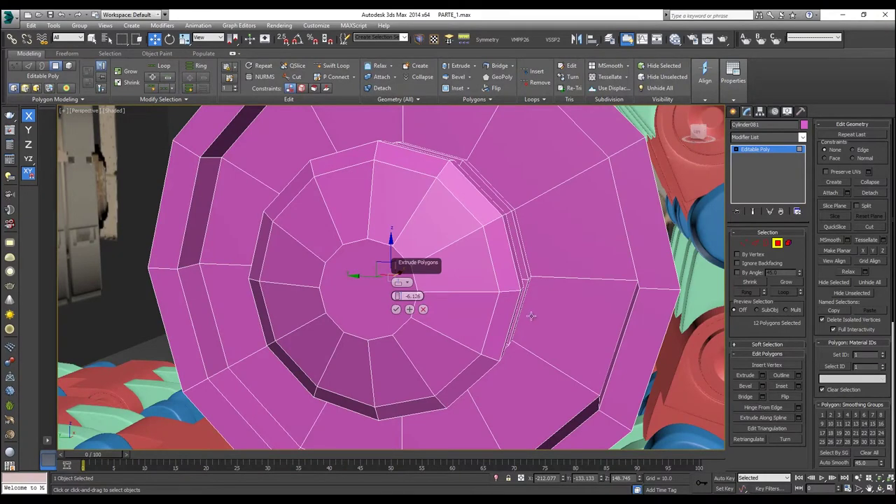
pyautogui.keyDown('alt'); pyautogui.moveTo(571, 330); pyautogui.dragTo(520, 302, button='middle'); pyautogui.keyUp('alt')
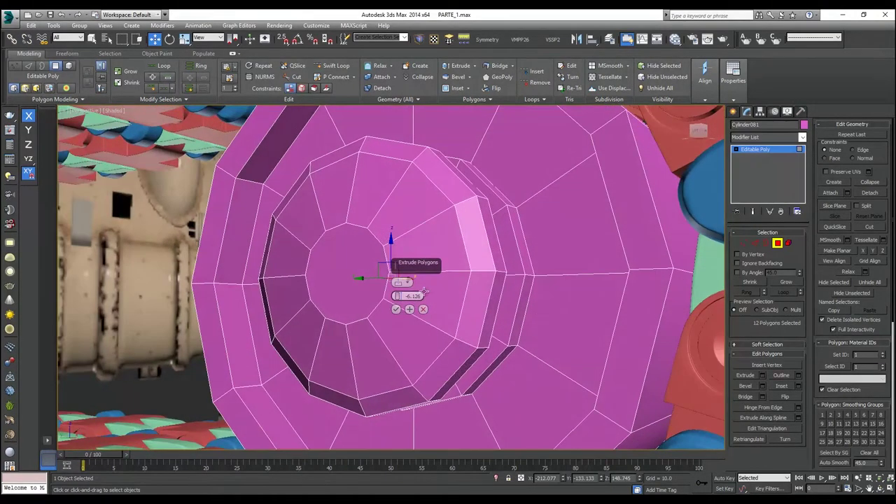
# Set the band's extrusion height to 2.228 so it forms an outward rim, and apply the extrusion.
pyautogui.moveTo(398, 296); pyautogui.dragTo(399, 265)
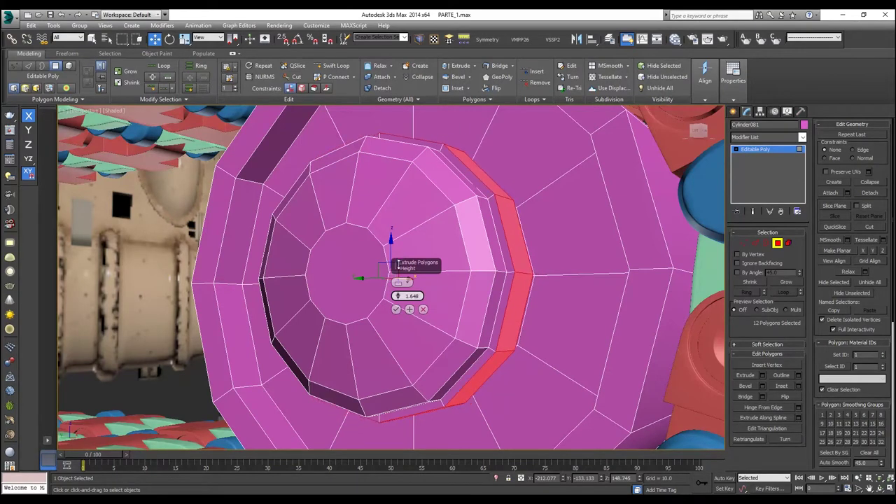
pyautogui.keyDown('alt'); pyautogui.moveTo(398, 265); pyautogui.dragTo(420, 287, button='middle'); pyautogui.keyUp('alt')
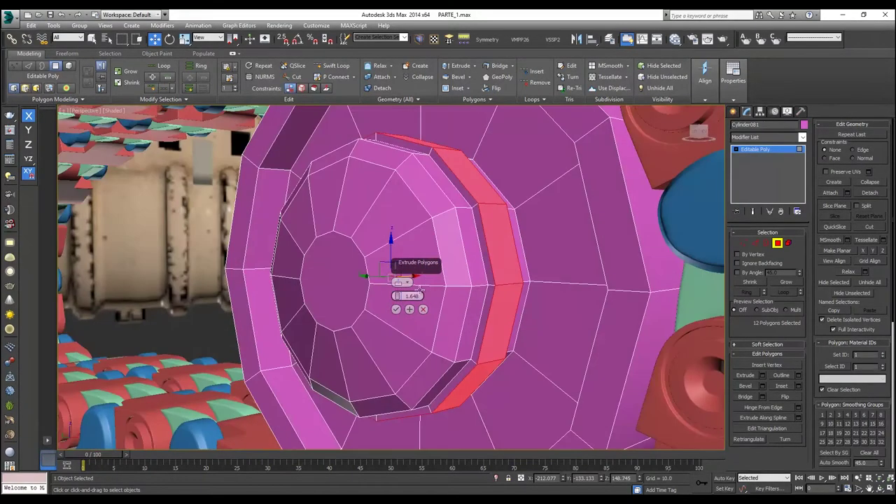
pyautogui.moveTo(397, 296); pyautogui.dragTo(398, 283)
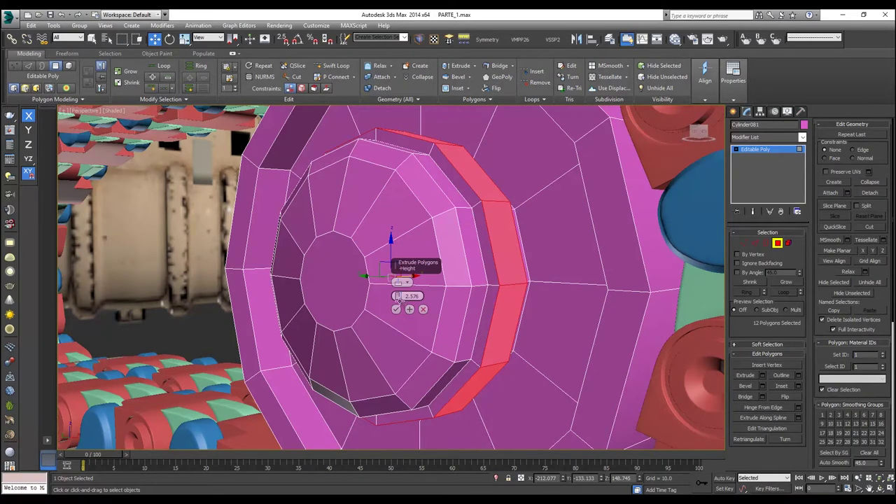
pyautogui.moveTo(398, 297); pyautogui.dragTo(400, 296)
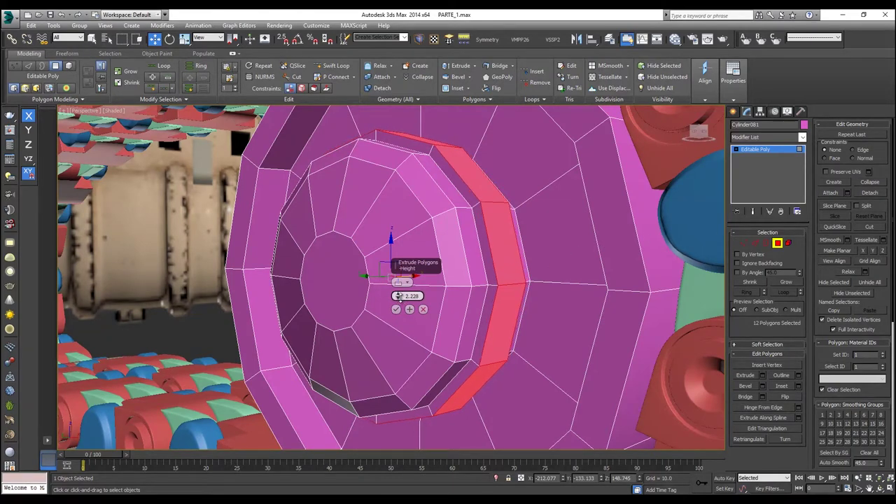
pyautogui.click(397, 309)
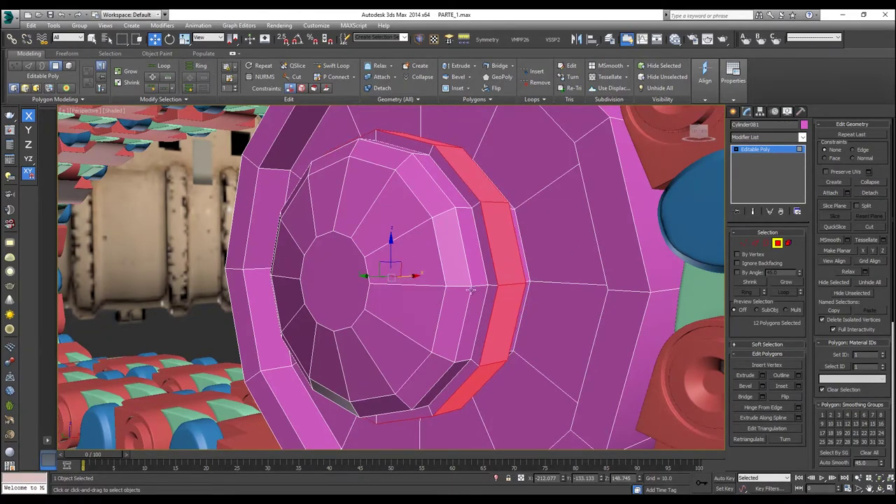
# Switch to edge level and select the ring of edges running across the extruded rim's outer surface.
pyautogui.keyDown('alt'); pyautogui.moveTo(470, 290); pyautogui.dragTo(511, 275, button='middle'); pyautogui.keyUp('alt')
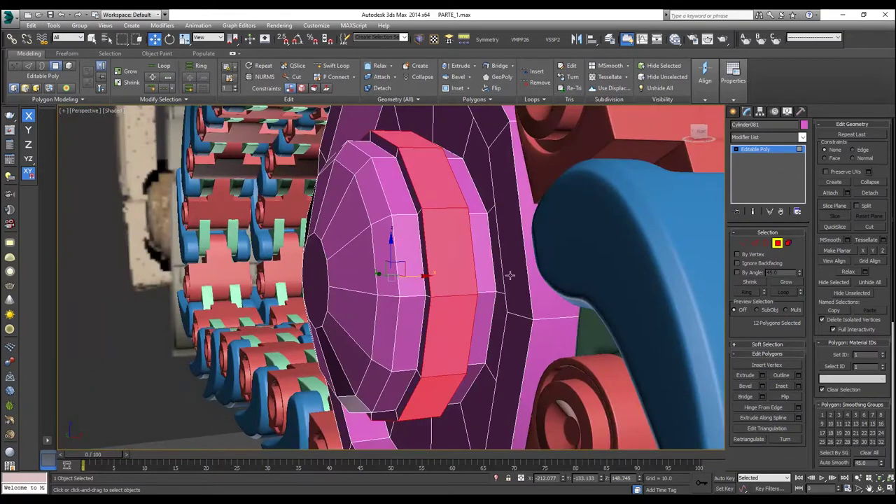
pyautogui.click(755, 243)
pyautogui.click(436, 207)
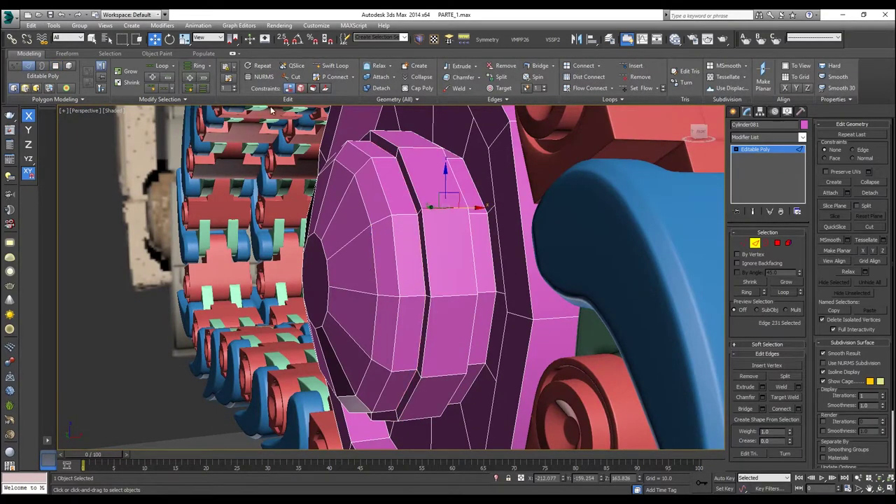
pyautogui.click(199, 67)
pyautogui.keyDown('alt'); pyautogui.moveTo(426, 234); pyautogui.dragTo(563, 217, button='middle'); pyautogui.keyUp('alt')
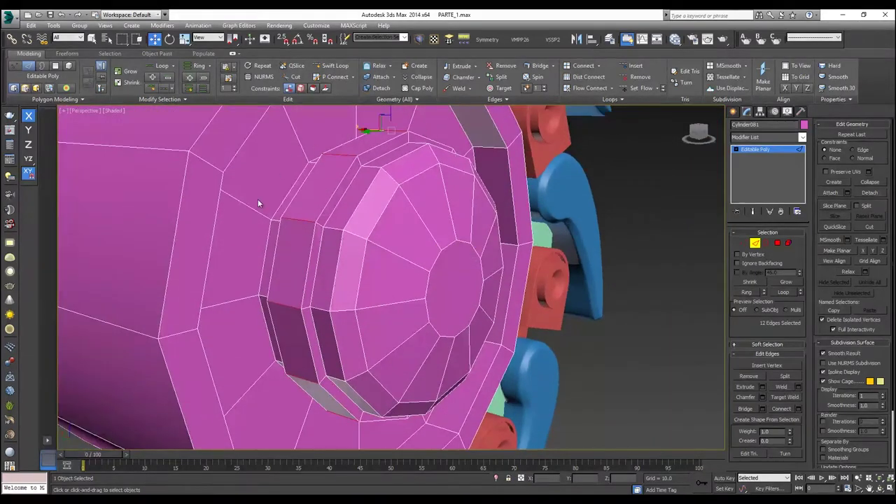
pyautogui.keyDown('alt'); pyautogui.moveTo(476, 355); pyautogui.dragTo(400, 290, button='middle'); pyautogui.keyUp('alt')
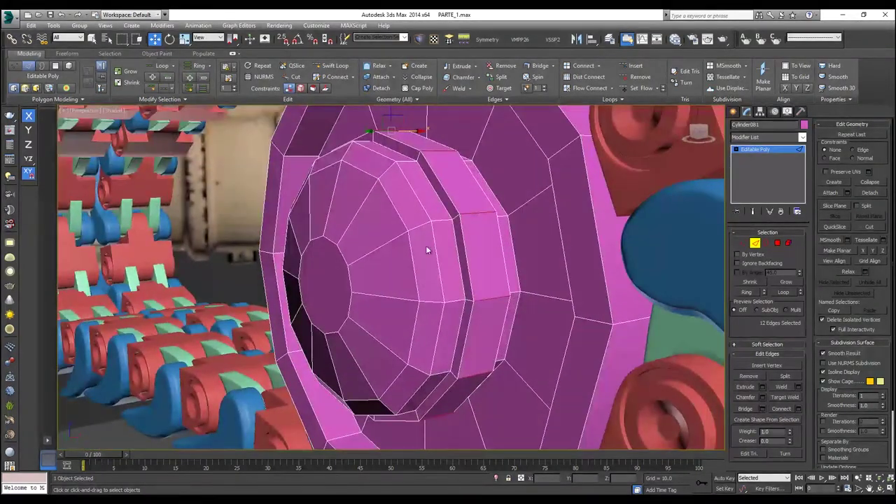
# Try connecting the rim's selected edges with the current settings, and undo the connection.
pyautogui.click(585, 67)
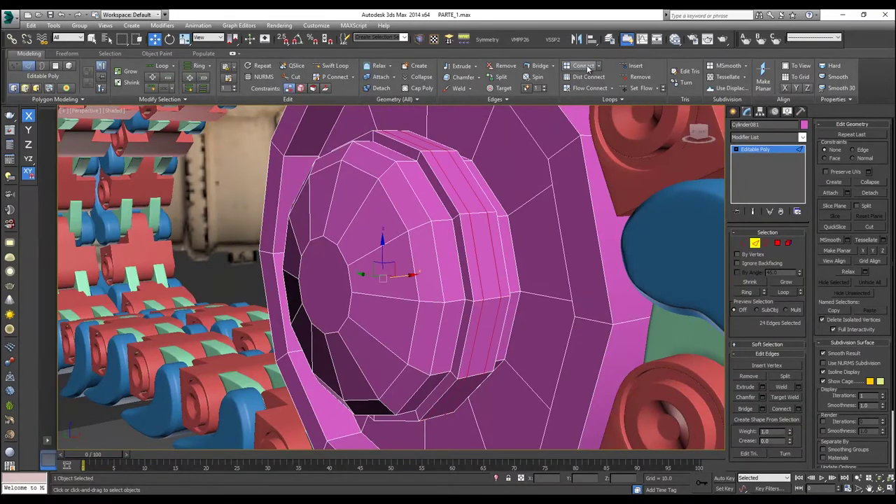
pyautogui.hotkey('ctrl', 'z')
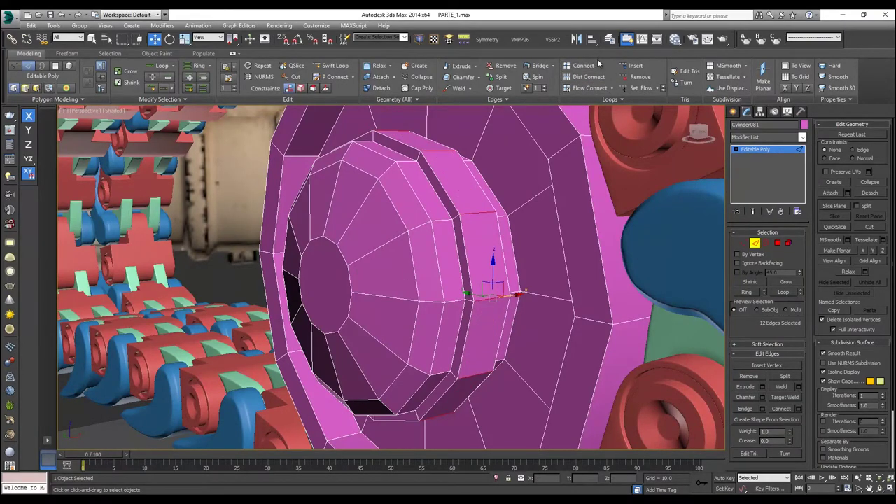
# Connect the rim's crosswise edges with 2 segments and adjust their pinch to add two loops around the rim.
pyautogui.keyDown('shift'); pyautogui.click(582, 65); pyautogui.keyUp('shift')
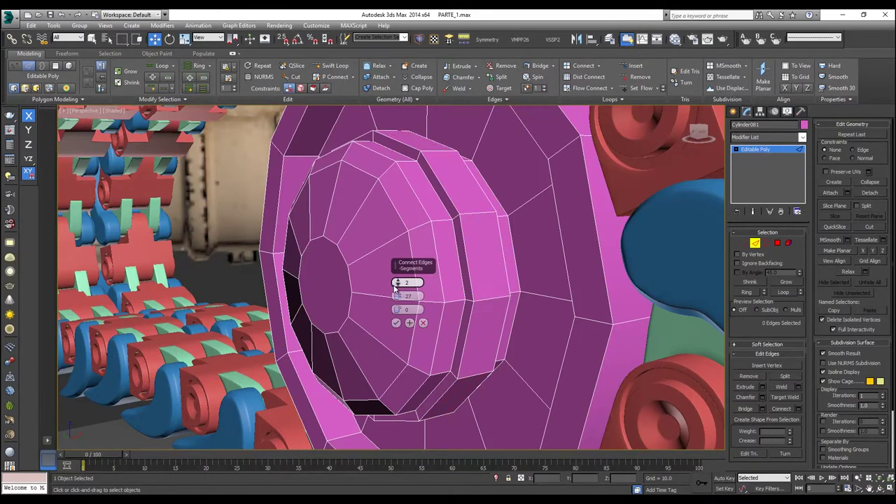
pyautogui.moveTo(396, 294)
pyautogui.mouseDown()
pyautogui.moveTo(402, 246)
pyautogui.moveTo(404, 307)
pyautogui.mouseUp()
pyautogui.click(396, 322)
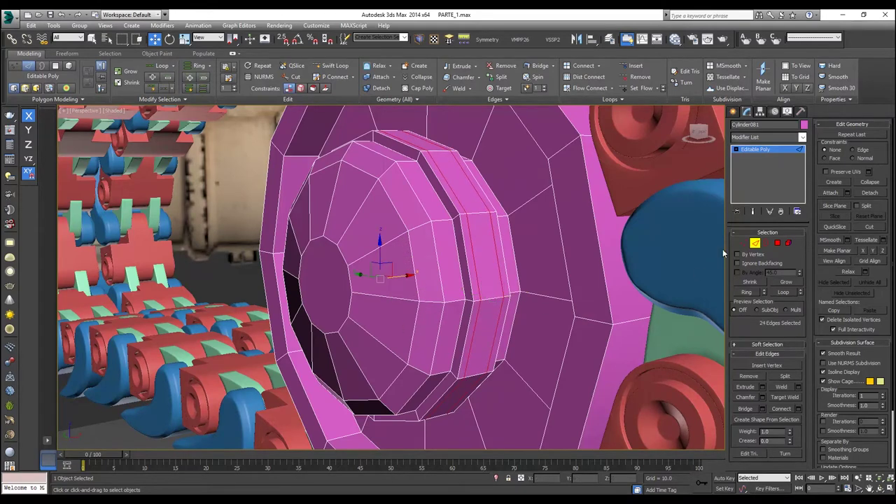
# Select the full polygon band between the rim's two new loops and extrude it outward to a height of 1.416.
pyautogui.press('4')
pyautogui.click(484, 241)
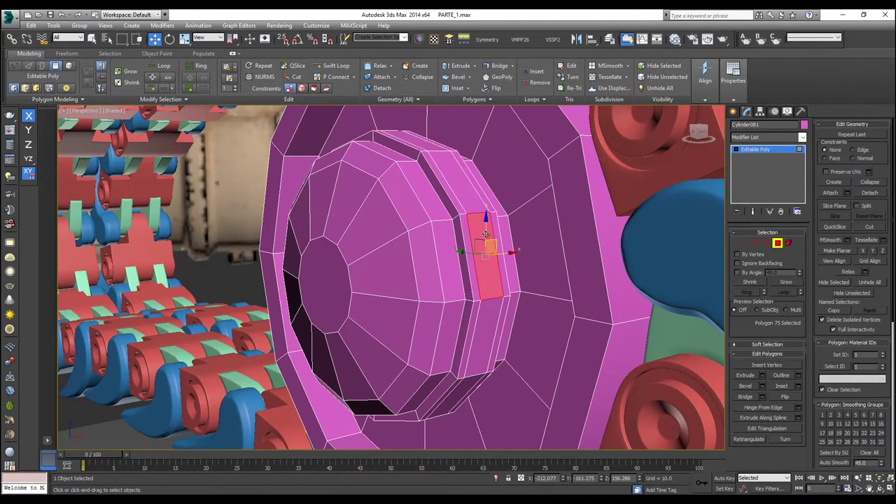
pyautogui.keyDown('shift'); pyautogui.click(480, 340); pyautogui.keyUp('shift')
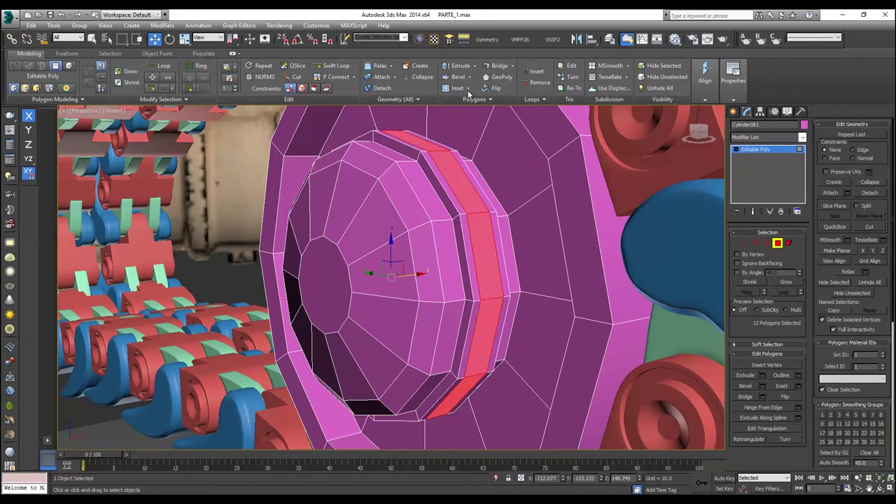
pyautogui.click(473, 77)
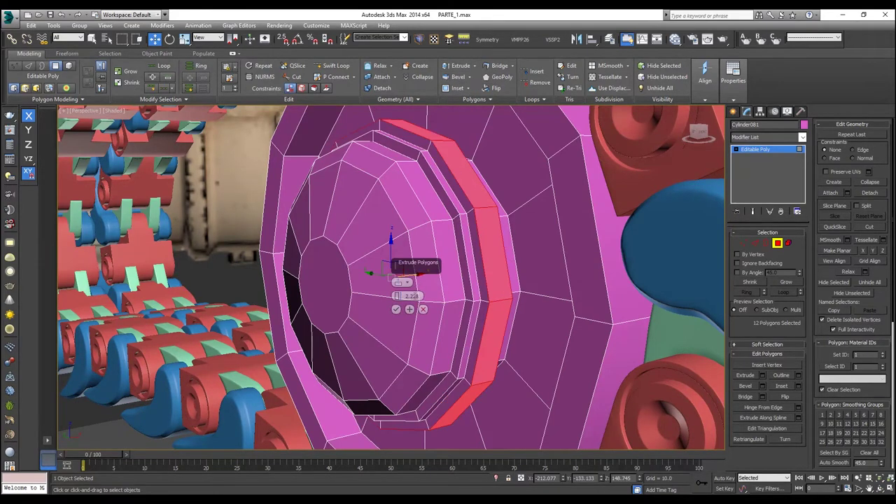
pyautogui.moveTo(397, 296); pyautogui.dragTo(397, 296)
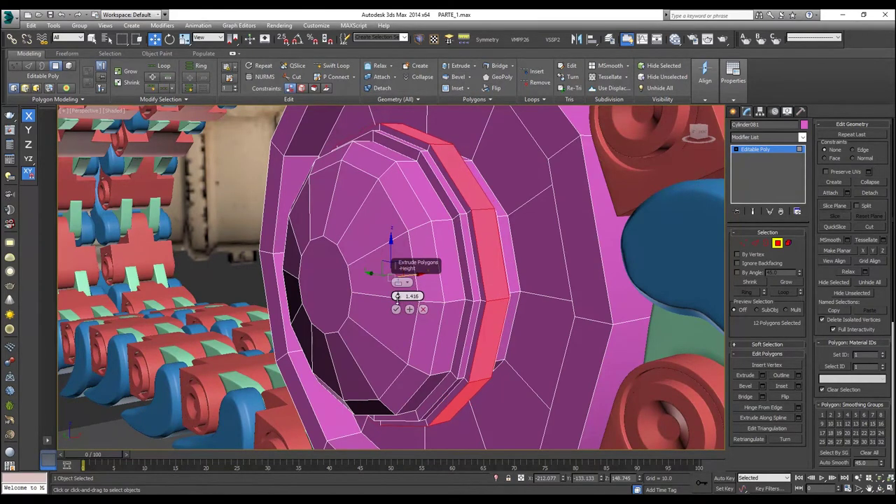
pyautogui.click(396, 309)
# Extrude the polygon at the centre of the hub inward with a height of -4.617.
pyautogui.click(326, 271)
pyautogui.keyDown('alt'); pyautogui.moveTo(326, 272); pyautogui.dragTo(438, 319, button='middle'); pyautogui.keyUp('alt')
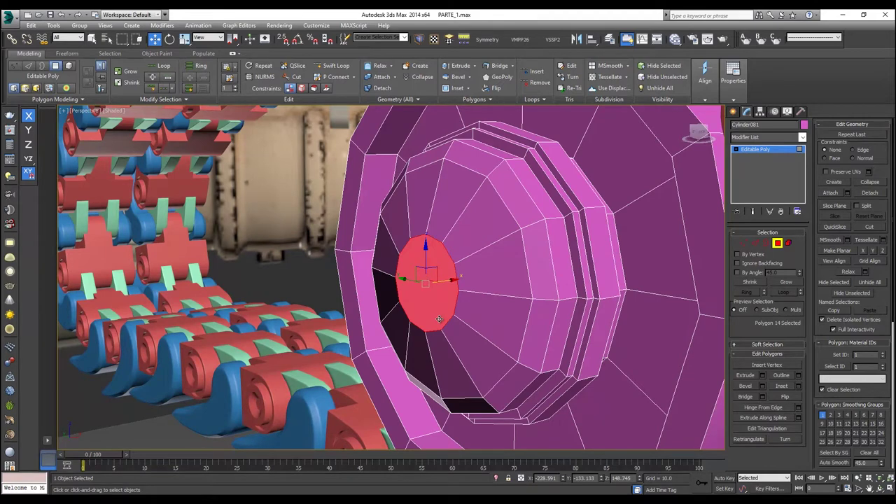
pyautogui.rightClick(425, 249)
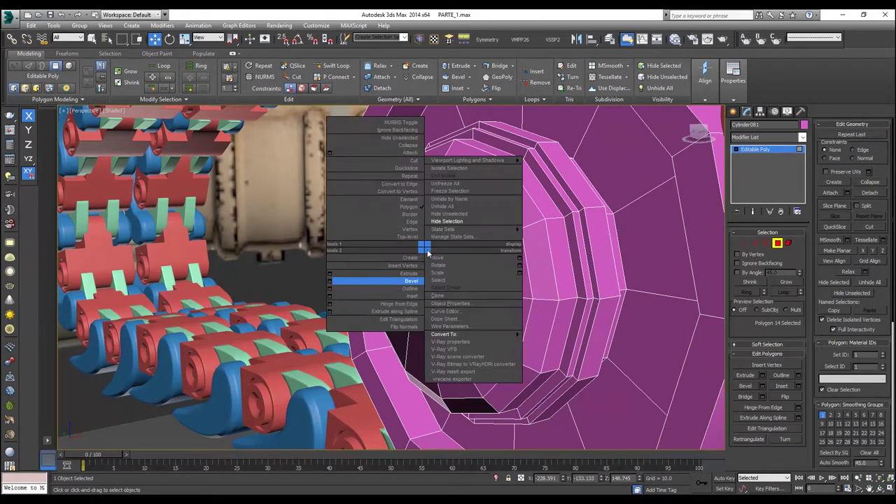
pyautogui.click(330, 274)
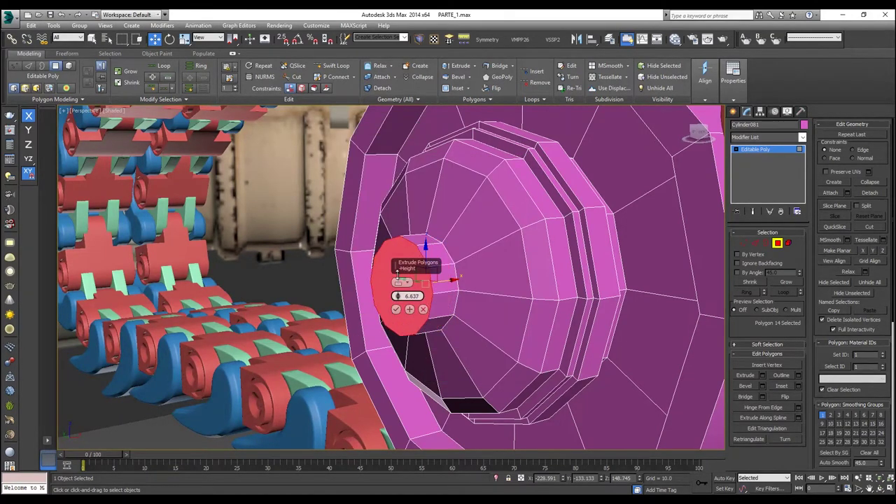
pyautogui.moveTo(398, 300); pyautogui.dragTo(401, 317)
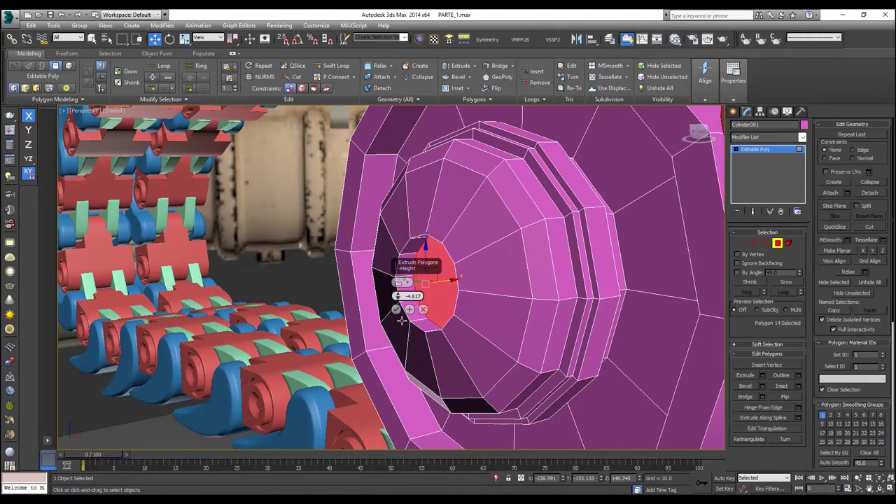
pyautogui.click(397, 309)
# Switch to vertex level and select two opposite vertices around the hub's central recess.
pyautogui.scroll(3, 398, 309)
pyautogui.keyDown('alt'); pyautogui.moveTo(423, 308); pyautogui.dragTo(430, 291, button='middle'); pyautogui.keyUp('alt')
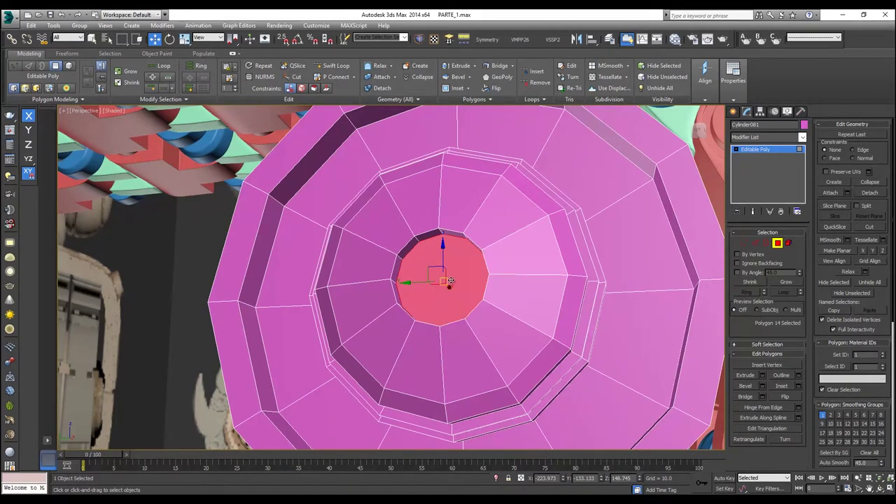
pyautogui.keyDown('alt'); pyautogui.moveTo(525, 237); pyautogui.dragTo(562, 265, button='middle'); pyautogui.keyUp('alt')
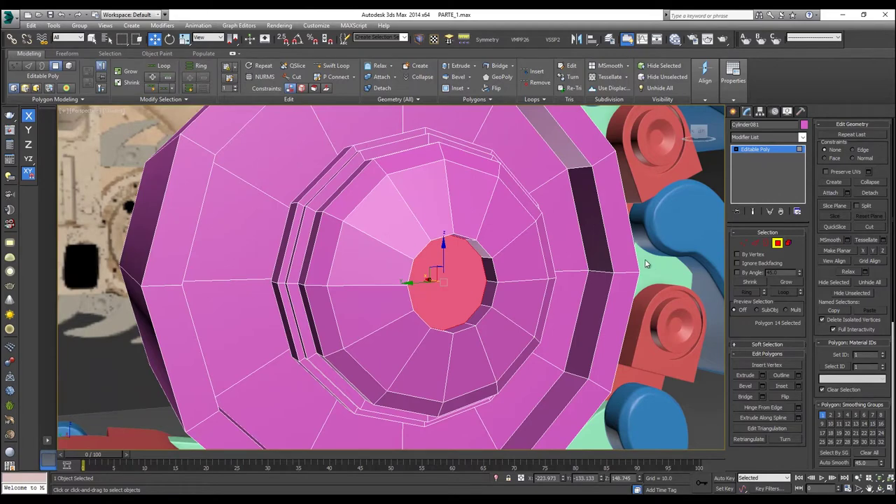
pyautogui.keyDown('alt'); pyautogui.moveTo(501, 271); pyautogui.dragTo(349, 289, button='middle'); pyautogui.keyUp('alt')
pyautogui.click(365, 256)
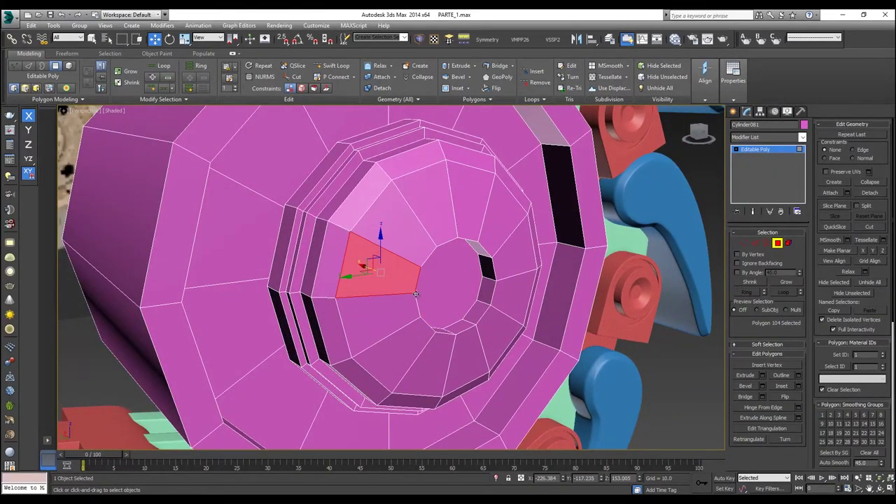
pyautogui.keyDown('alt'); pyautogui.moveTo(336, 300); pyautogui.dragTo(502, 264, button='middle'); pyautogui.keyUp('alt')
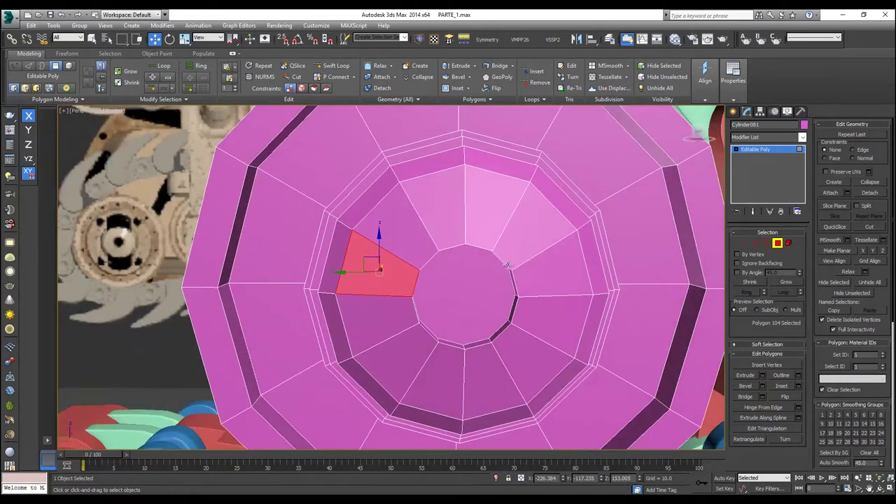
pyautogui.click(744, 242)
pyautogui.scroll(5, 501, 310)
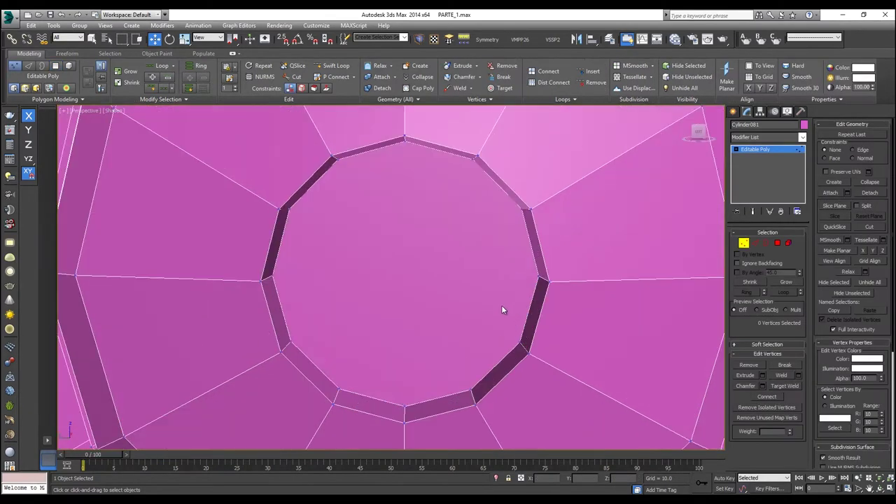
pyautogui.click(541, 282)
pyautogui.keyDown('alt'); pyautogui.moveTo(539, 286); pyautogui.dragTo(520, 289, button='middle'); pyautogui.keyUp('alt')
pyautogui.keyDown('ctrl'); pyautogui.click(282, 270); pyautogui.keyUp('ctrl')
pyautogui.keyDown('alt'); pyautogui.moveTo(300, 264); pyautogui.dragTo(325, 272, button='middle'); pyautogui.keyUp('alt')
pyautogui.scroll(-5, 325, 268)
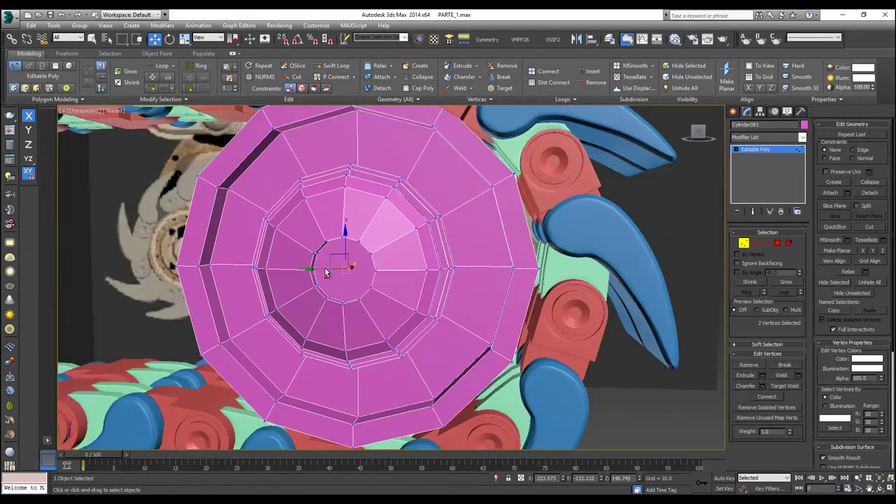
# With see-through display, select the recessed cap's two opposite mid-height vertices and connect them with an edge across its centre.
pyautogui.hotkey('alt', 'x')
pyautogui.scroll(5, 325, 268)
pyautogui.scroll(-3, 325, 269)
pyautogui.click(412, 281)
pyautogui.keyDown('alt'); pyautogui.moveTo(480, 276); pyautogui.dragTo(584, 273, button='middle'); pyautogui.keyUp('alt')
pyautogui.scroll(3, 585, 277)
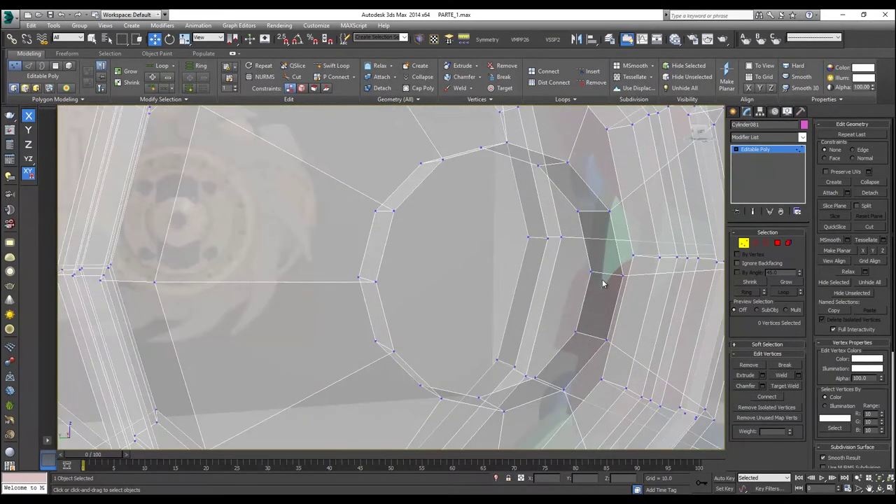
pyautogui.click(590, 272)
pyautogui.keyDown('ctrl'); pyautogui.moveTo(352, 294); pyautogui.dragTo(370, 296); pyautogui.keyUp('ctrl')
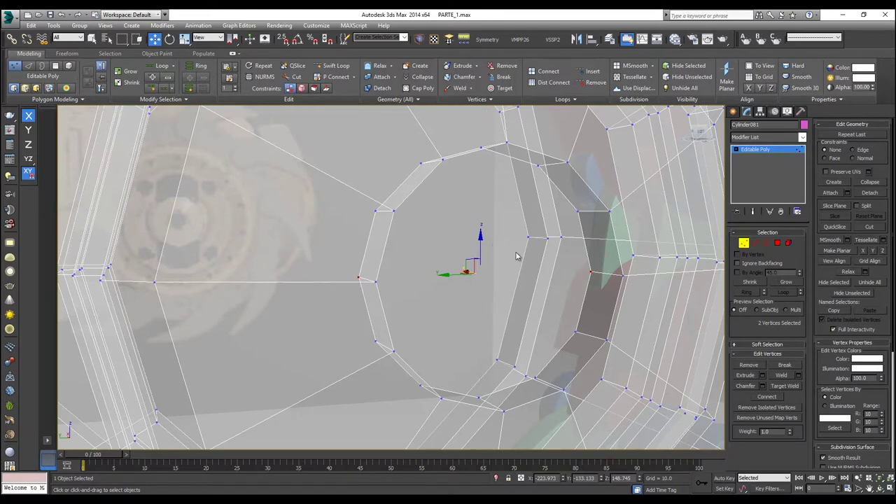
pyautogui.keyDown('alt'); pyautogui.moveTo(516, 254); pyautogui.dragTo(508, 257, button='middle'); pyautogui.keyUp('alt')
pyautogui.hotkey('alt', 'x')
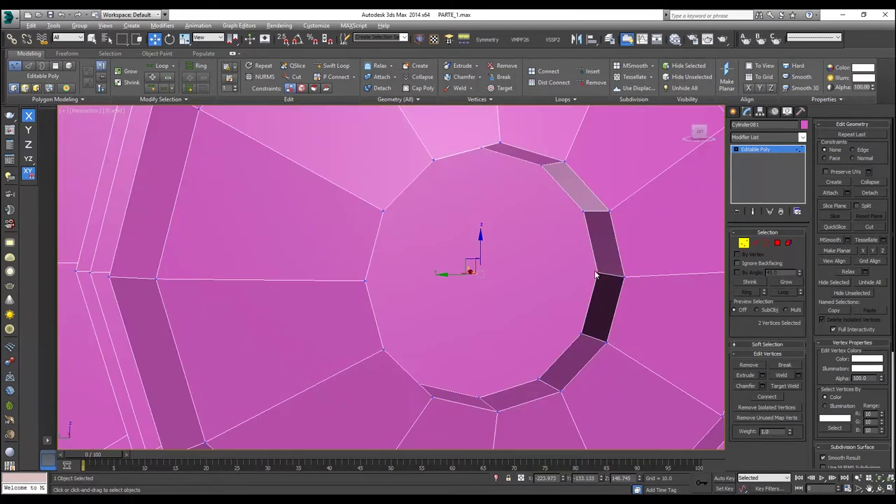
pyautogui.keyDown('alt'); pyautogui.moveTo(345, 303); pyautogui.dragTo(440, 266, button='middle'); pyautogui.keyUp('alt')
pyautogui.hotkey('alt', 'x')
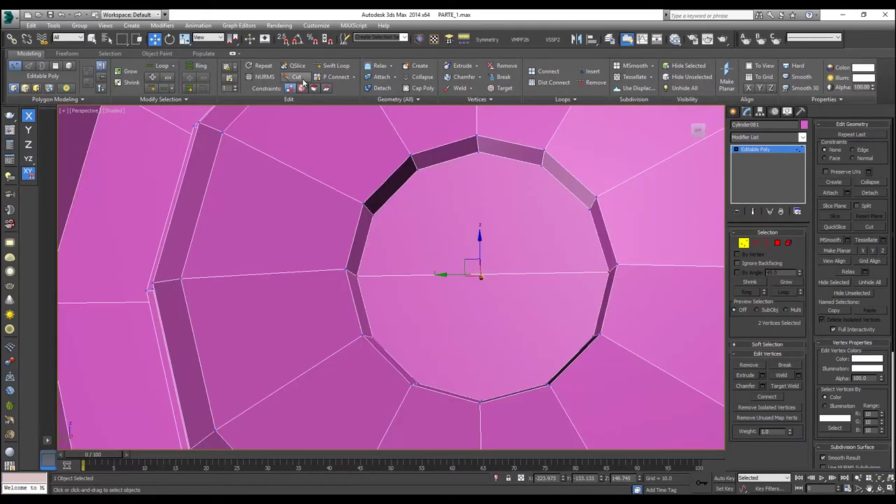
# Try to cut an edge across the recessed cap between the two vertices just above its centre edge.
pyautogui.click(303, 78)
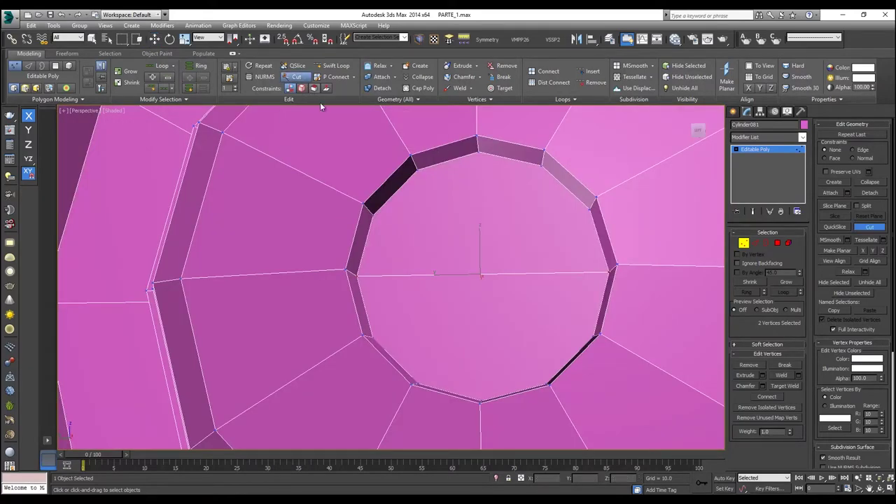
pyautogui.click(373, 214)
pyautogui.click(591, 210)
pyautogui.rightClick(592, 210)
pyautogui.press('w')
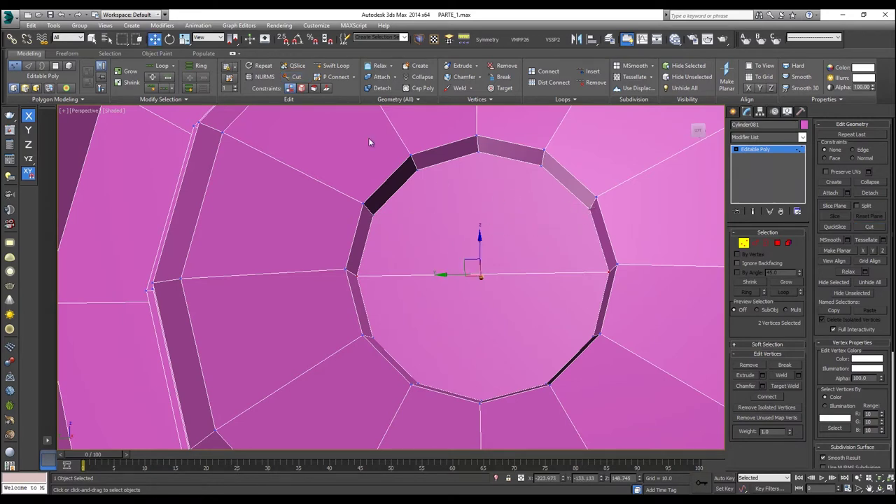
pyautogui.hotkey('alt', 'c')
pyautogui.click(592, 208)
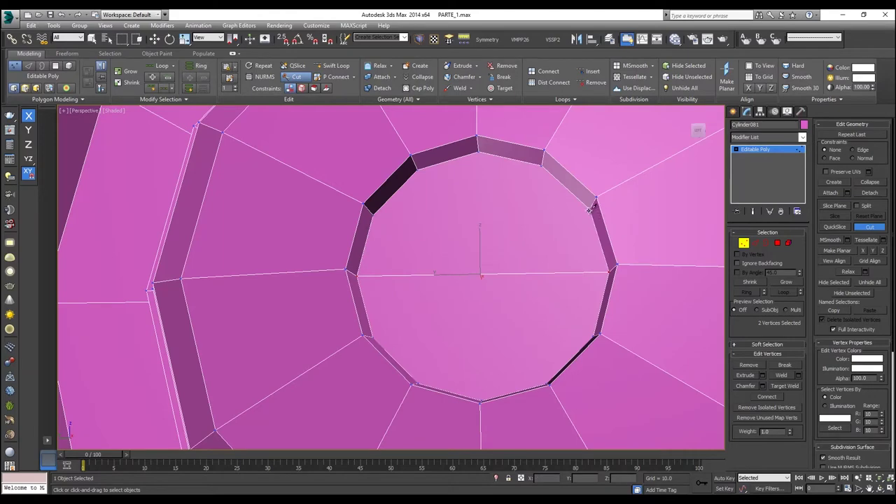
pyautogui.rightClick(375, 214)
pyautogui.rightClick(523, 247)
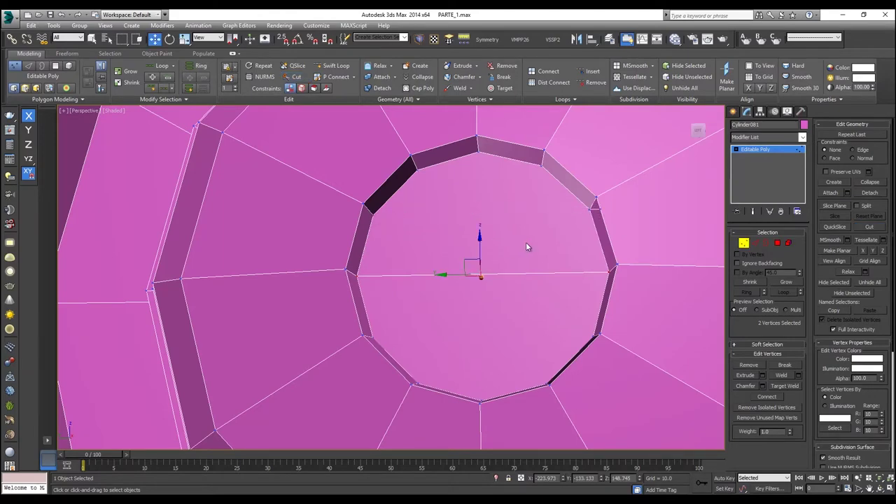
pyautogui.moveTo(554, 238)
pyautogui.keyDown('alt'); pyautogui.mouseDown(button='middle')
pyautogui.moveTo(579, 251)
pyautogui.moveTo(553, 246)
pyautogui.mouseUp(button='middle'); pyautogui.keyUp('alt')
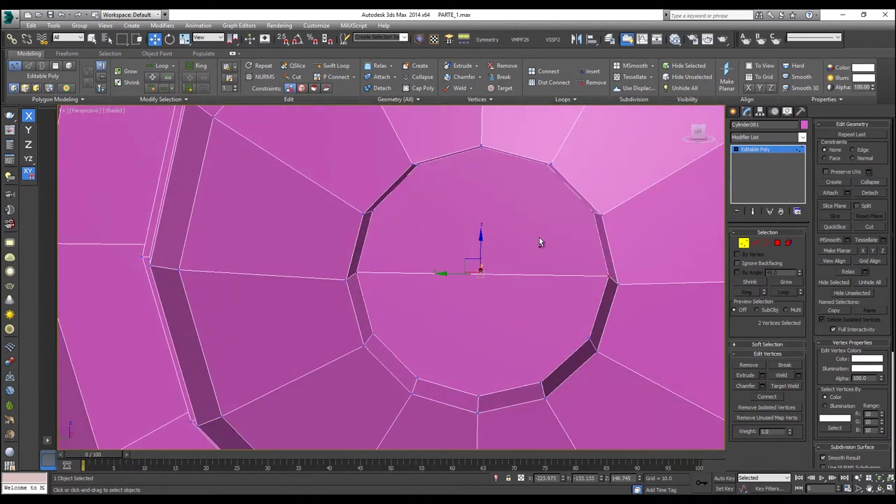
pyautogui.click(296, 76)
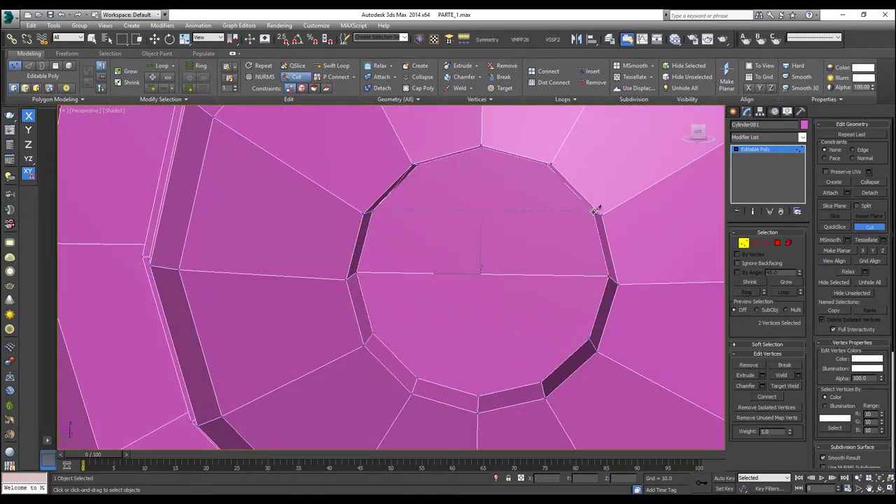
pyautogui.rightClick(576, 226)
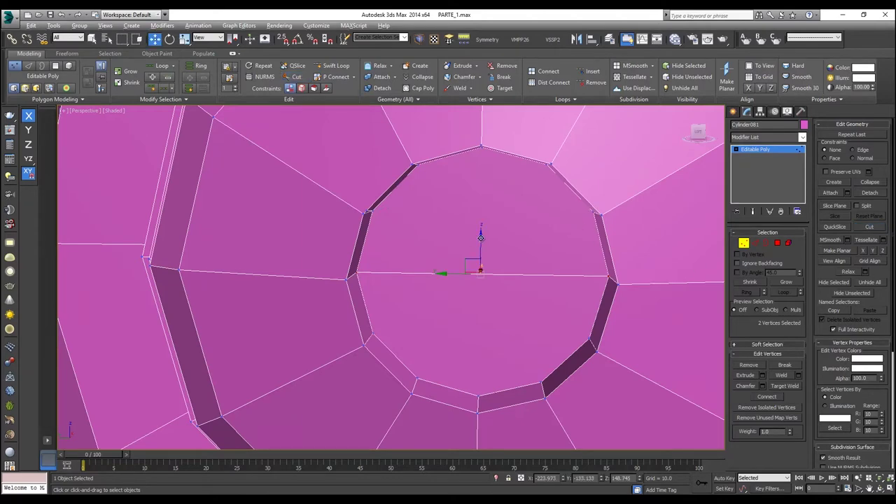
# In see-through display, try removing the vertex at the recess's upper-left corner, and undo the removal.
pyautogui.hotkey('alt', 'x')
pyautogui.moveTo(564, 207); pyautogui.dragTo(564, 208)
pyautogui.keyDown('alt'); pyautogui.moveTo(525, 216); pyautogui.dragTo(438, 241, button='middle'); pyautogui.keyUp('alt')
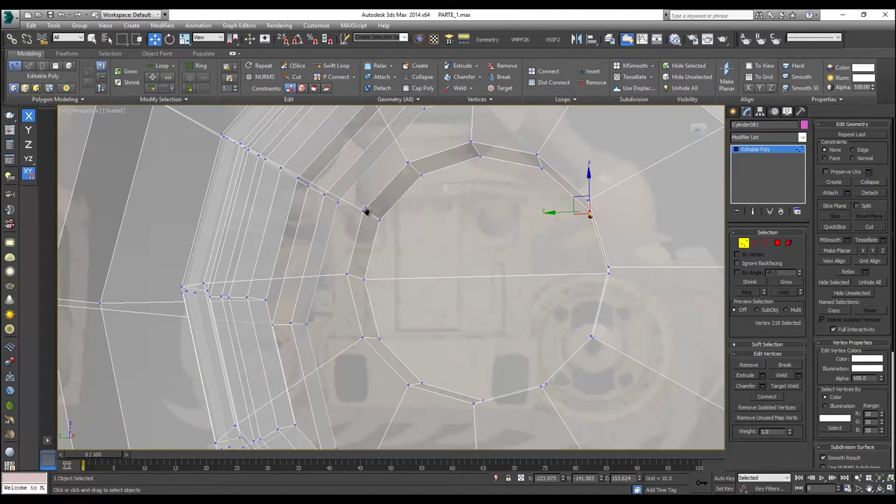
pyautogui.moveTo(367, 212); pyautogui.dragTo(372, 216, button='middle')
pyautogui.click(372, 214)
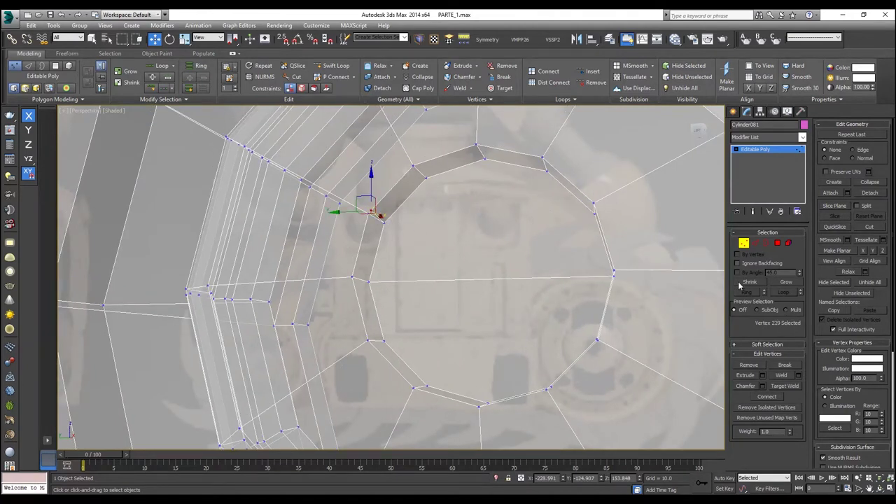
pyautogui.click(755, 366)
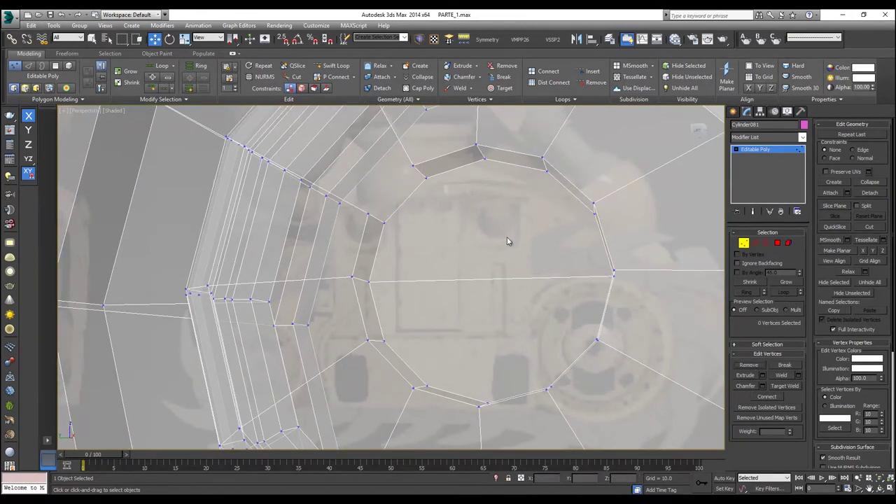
pyautogui.hotkey('ctrl', 'z')
# Switch to edge level and remove the stray short edge at the recess's upper-left corner.
pyautogui.click(756, 243)
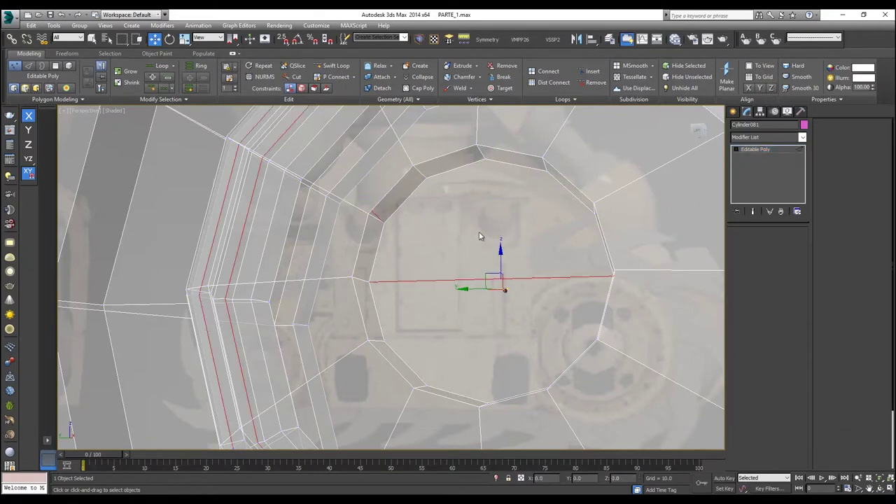
pyautogui.click(385, 220)
pyautogui.press('BackSpace')
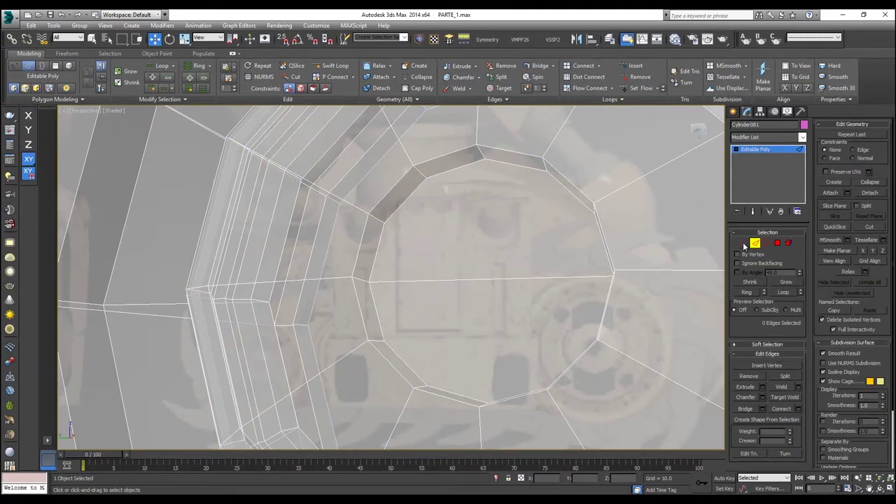
# Return to solid display and vertex level, and connect the two opposing vertex pairs above the recessed cap's centre edge.
pyautogui.click(744, 244)
pyautogui.hotkey('alt', 'x')
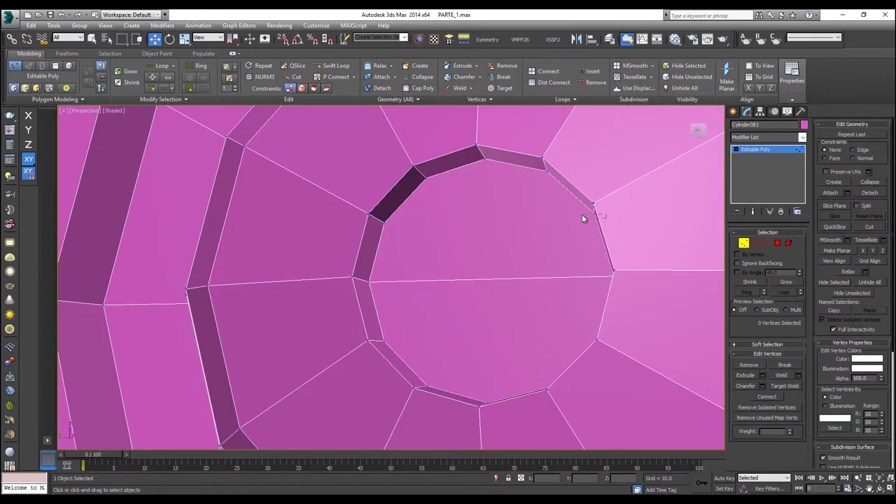
pyautogui.click(590, 216)
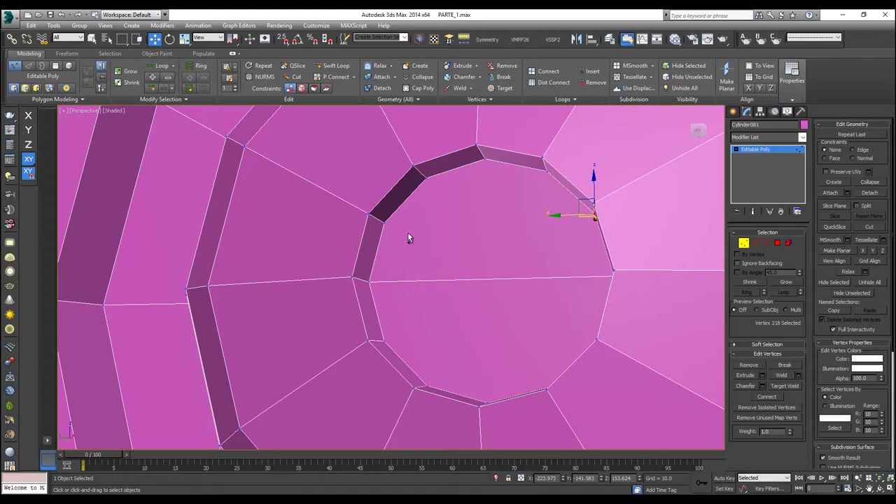
pyautogui.keyDown('ctrl'); pyautogui.click(381, 219); pyautogui.keyUp('ctrl')
pyautogui.click(547, 71)
pyautogui.click(424, 172)
pyautogui.keyDown('ctrl'); pyautogui.click(547, 169); pyautogui.keyUp('ctrl')
pyautogui.click(547, 71)
# Connect the two opposing vertex pairs below the recessed cap's centre edge in see-through display, and return to solid display.
pyautogui.keyDown('alt'); pyautogui.moveTo(559, 368); pyautogui.dragTo(585, 340, button='middle'); pyautogui.keyUp('alt')
pyautogui.click(586, 338)
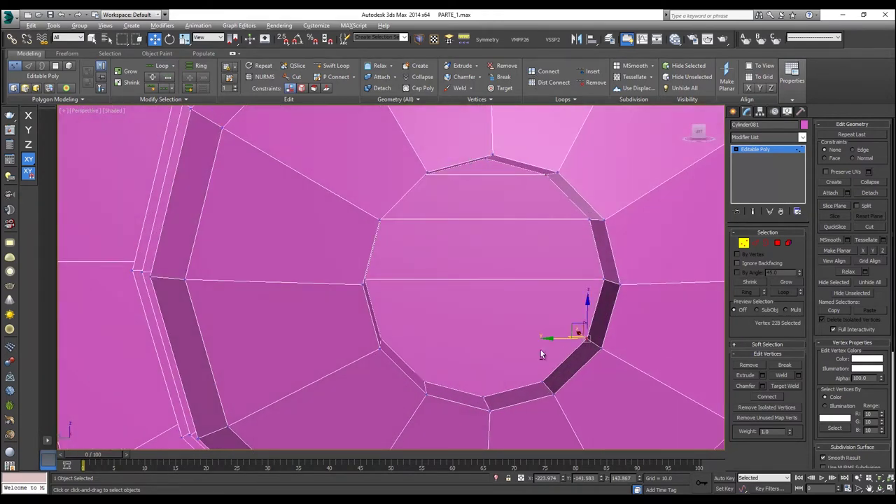
pyautogui.hotkey('alt', 'x')
pyautogui.keyDown('ctrl'); pyautogui.click(378, 340); pyautogui.keyUp('ctrl')
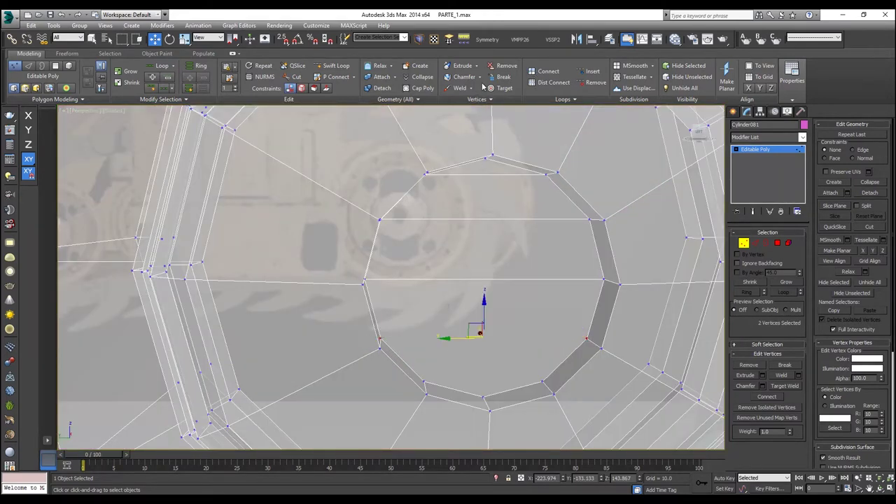
pyautogui.click(547, 70)
pyautogui.click(542, 382)
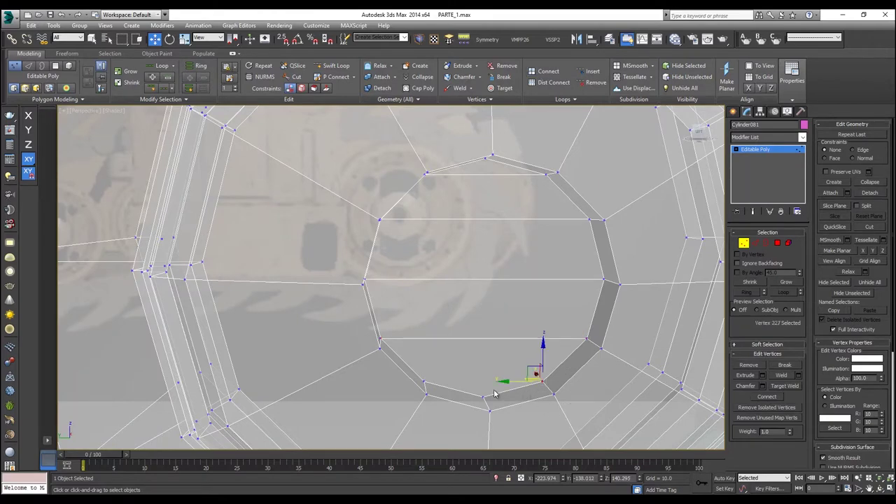
pyautogui.keyDown('ctrl'); pyautogui.click(424, 382); pyautogui.keyUp('ctrl')
pyautogui.click(547, 71)
pyautogui.hotkey('alt', 'x')
pyautogui.keyDown('alt'); pyautogui.moveTo(527, 227); pyautogui.dragTo(488, 189, button='middle'); pyautogui.keyUp('alt')
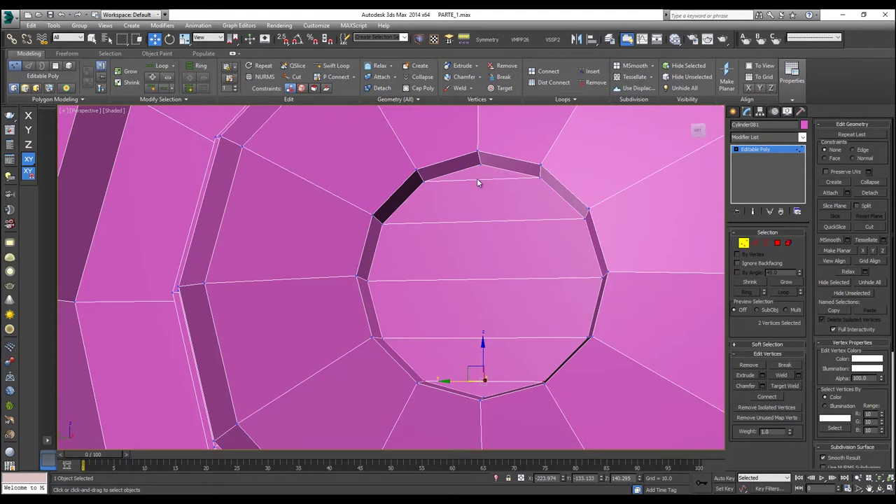
# Check the recessed cap's divided faces at polygon level by selecting strips above its centre edge, and clear the selection.
pyautogui.click(486, 392)
pyautogui.keyDown('alt'); pyautogui.moveTo(483, 389); pyautogui.dragTo(502, 302, button='middle'); pyautogui.keyUp('alt')
pyautogui.moveTo(504, 264); pyautogui.dragTo(506, 303, button='middle')
pyautogui.scroll(3, 506, 303)
pyautogui.moveTo(506, 244); pyautogui.dragTo(508, 325, button='middle')
pyautogui.moveTo(508, 216); pyautogui.dragTo(510, 296, button='middle')
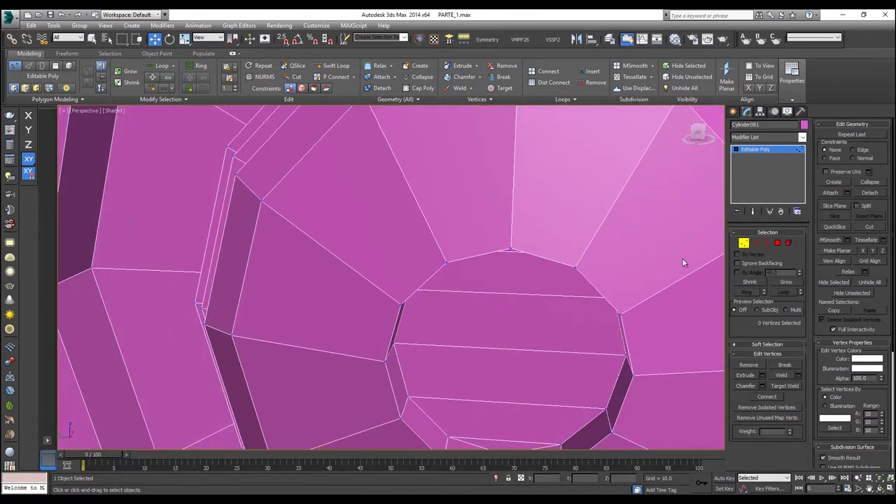
pyautogui.click(777, 243)
pyautogui.click(307, 294)
pyautogui.click(511, 274)
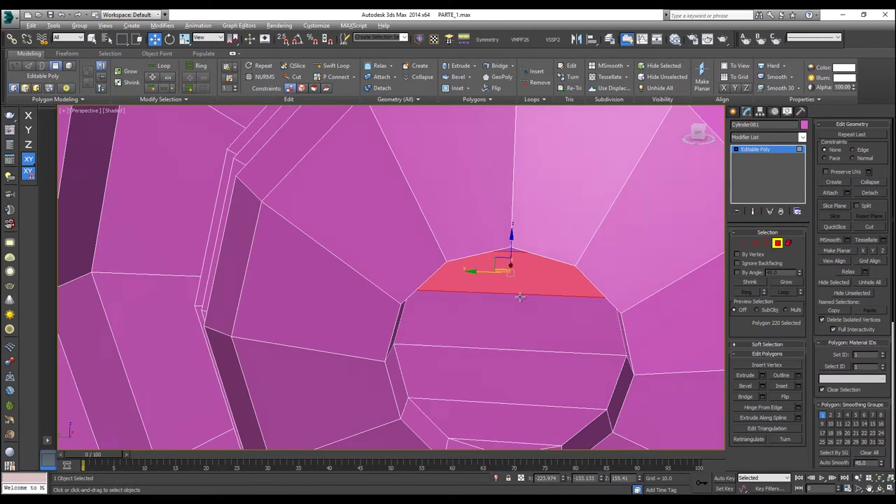
pyautogui.keyDown('alt'); pyautogui.moveTo(516, 271); pyautogui.dragTo(521, 276, button='middle'); pyautogui.keyUp('alt')
pyautogui.click(527, 325)
pyautogui.scroll(-2, 527, 333)
pyautogui.moveTo(527, 334); pyautogui.dragTo(484, 288, button='middle')
pyautogui.scroll(-2, 529, 269)
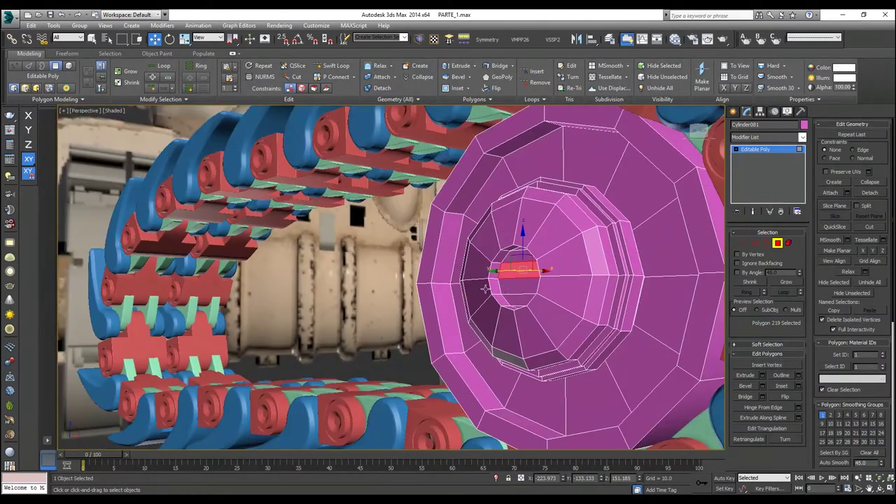
pyautogui.click(327, 293)
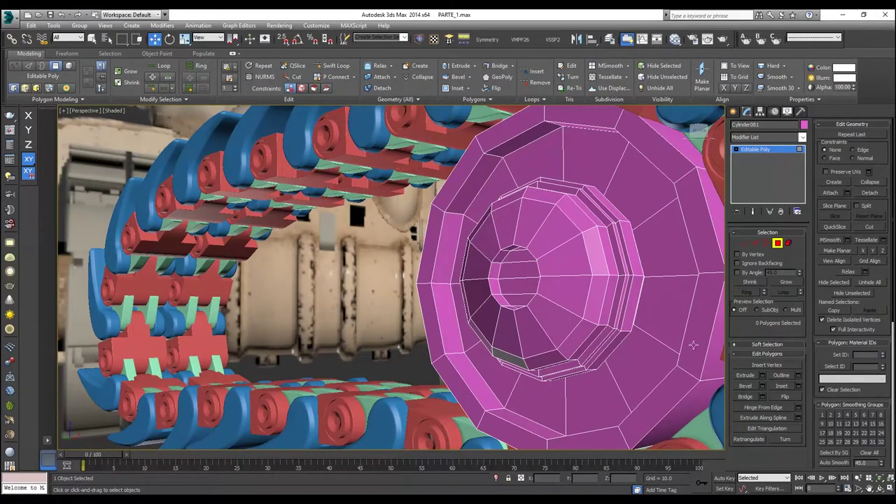
# Inspect the wheel's reverse side by selecting its large recessed end polygon, compare it with the hub side, and clear the selection.
pyautogui.moveTo(570, 241); pyautogui.dragTo(534, 248, button='middle')
pyautogui.keyDown('alt'); pyautogui.moveTo(606, 251); pyautogui.dragTo(517, 254, button='middle'); pyautogui.keyUp('alt')
pyautogui.click(563, 249)
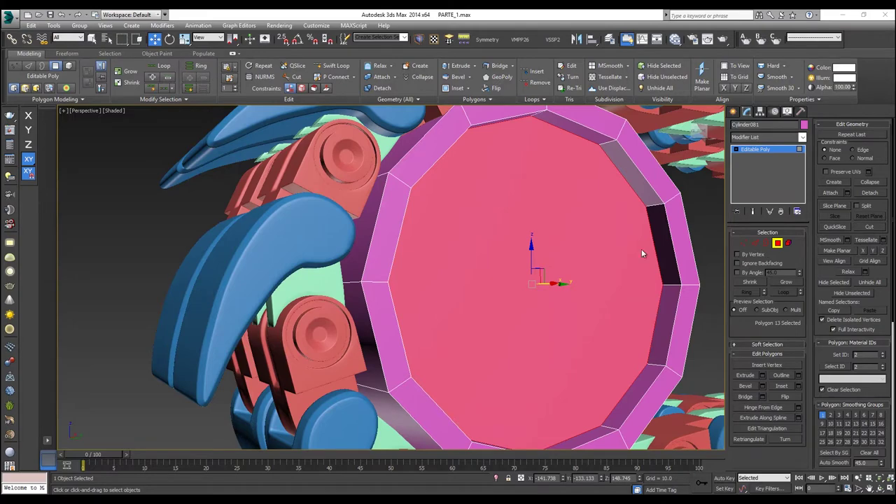
pyautogui.scroll(-5, 432, 240)
pyautogui.keyDown('alt'); pyautogui.moveTo(432, 239); pyautogui.dragTo(539, 231, button='middle'); pyautogui.keyUp('alt')
pyautogui.scroll(-4, 546, 234)
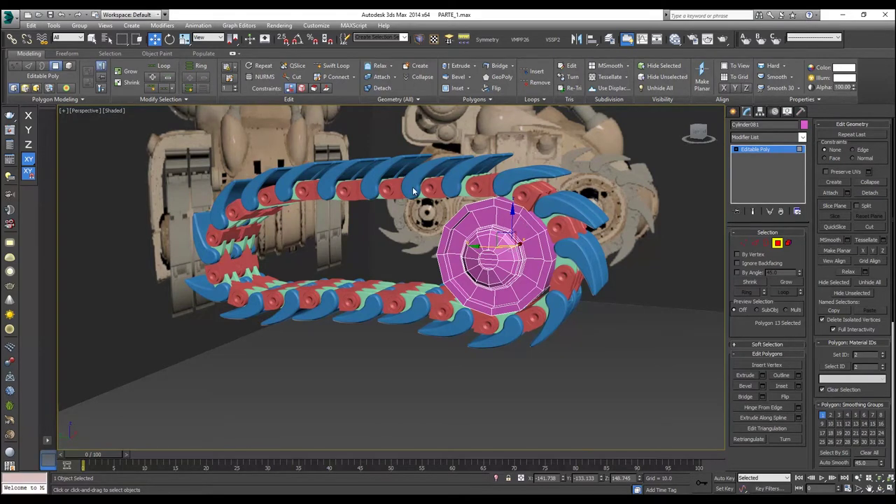
pyautogui.scroll(5, 525, 228)
pyautogui.scroll(-5, 534, 233)
pyautogui.scroll(5, 533, 237)
pyautogui.scroll(-4, 534, 253)
pyautogui.keyDown('alt'); pyautogui.moveTo(536, 262); pyautogui.dragTo(512, 262, button='middle'); pyautogui.keyUp('alt')
pyautogui.scroll(5, 497, 254)
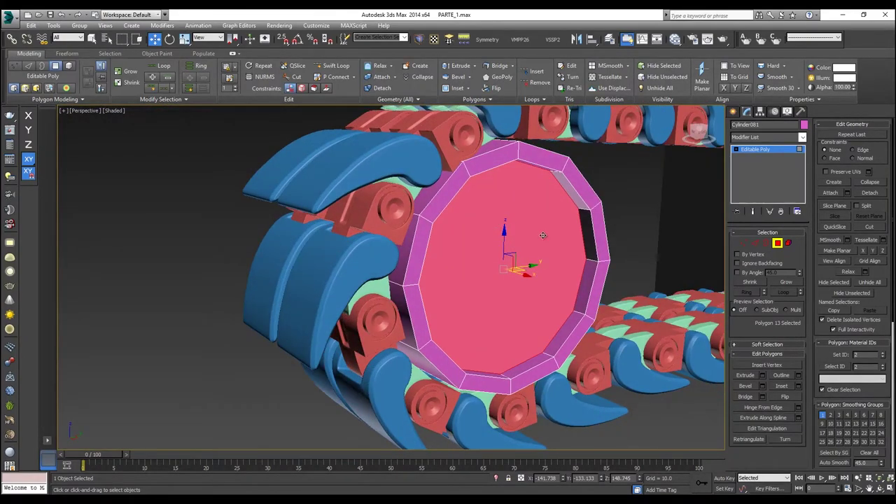
pyautogui.scroll(4, 512, 262)
pyautogui.scroll(-4, 512, 263)
pyautogui.keyDown('alt'); pyautogui.moveTo(514, 260); pyautogui.dragTo(557, 270, button='middle'); pyautogui.keyUp('alt')
pyautogui.click(681, 412)
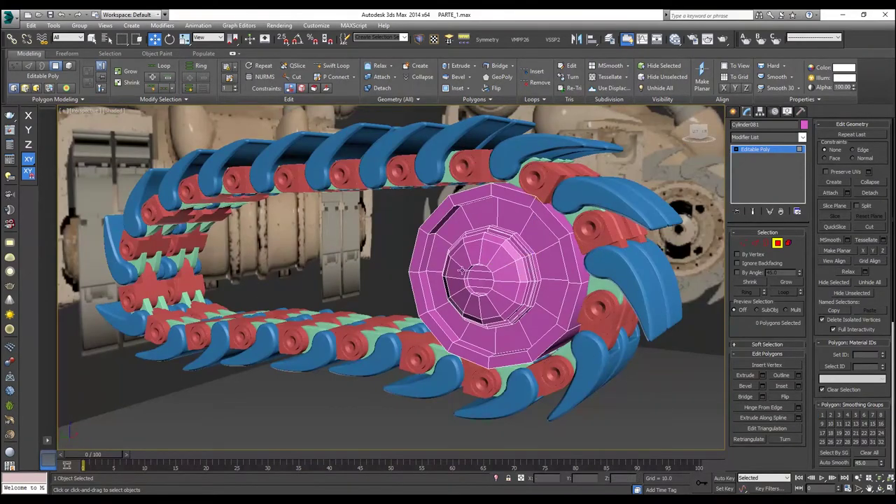
# Compare the wheel and track with the robot's front and side reference images.
pyautogui.moveTo(463, 266); pyautogui.dragTo(439, 279, button='middle')
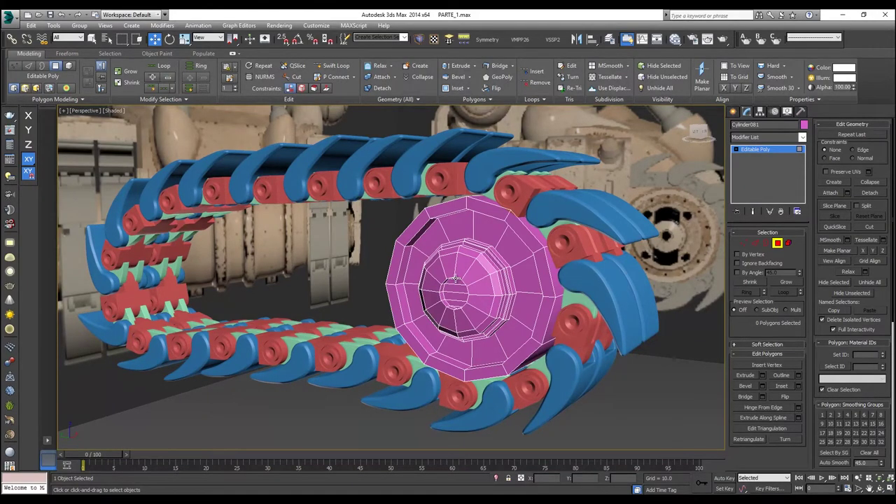
pyautogui.keyDown('alt'); pyautogui.moveTo(467, 241); pyautogui.dragTo(382, 291, button='middle'); pyautogui.keyUp('alt')
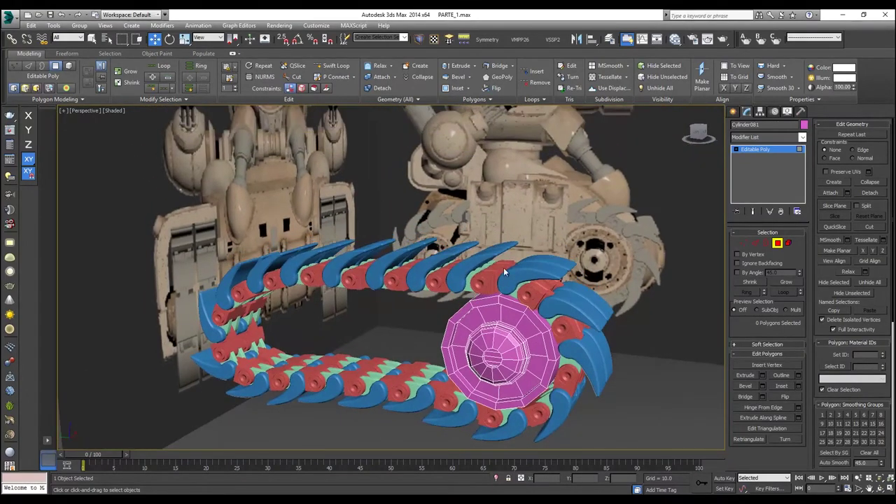
pyautogui.scroll(3, 503, 319)
pyautogui.scroll(-3, 503, 320)
pyautogui.moveTo(503, 322); pyautogui.dragTo(506, 295, button='middle')
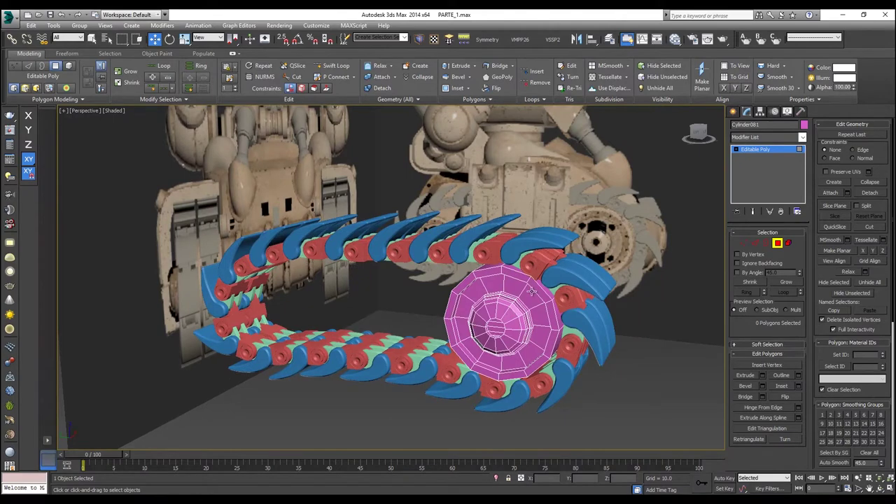
pyautogui.keyDown('alt'); pyautogui.moveTo(529, 244); pyautogui.dragTo(506, 300, button='middle'); pyautogui.keyUp('alt')
pyautogui.scroll(-4, 513, 301)
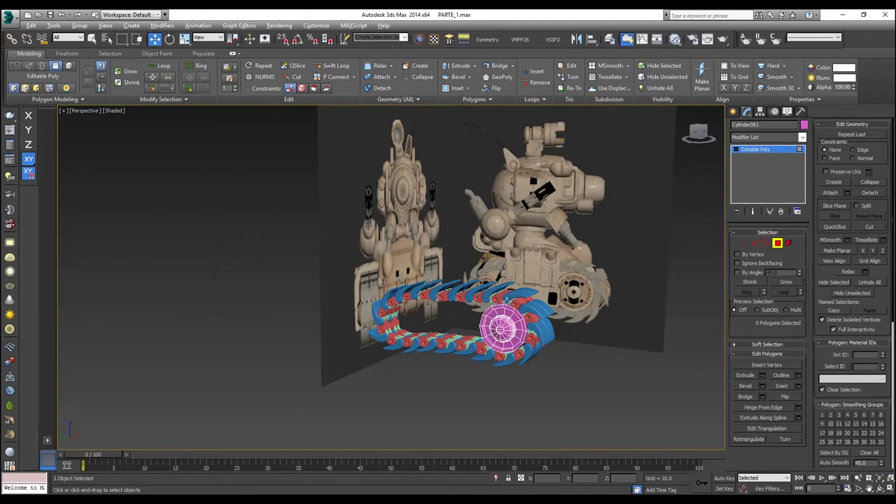
pyautogui.keyDown('alt'); pyautogui.moveTo(506, 301); pyautogui.dragTo(413, 260, button='middle'); pyautogui.keyUp('alt')
pyautogui.scroll(4, 413, 265)
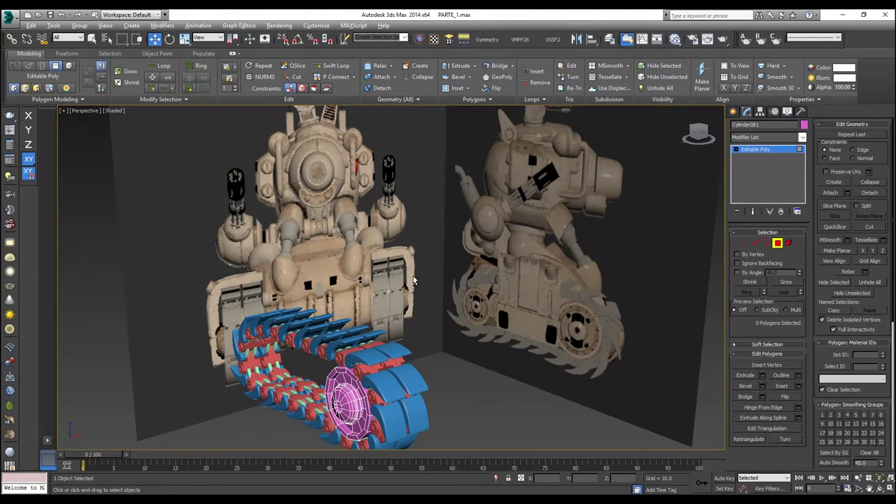
pyautogui.scroll(-2, 413, 276)
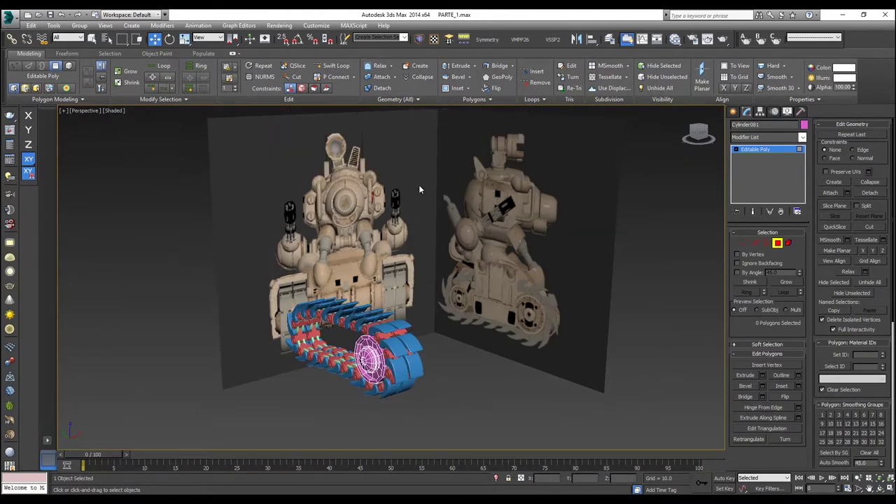
pyautogui.scroll(2, 501, 212)
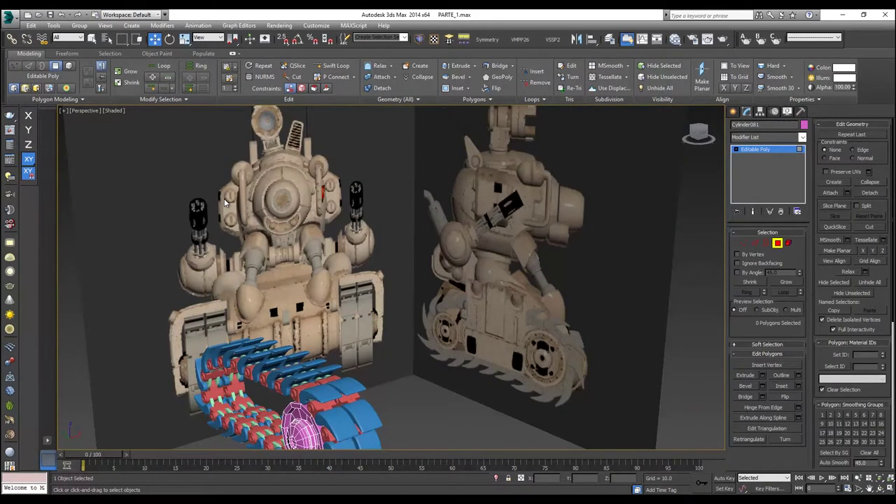
pyautogui.scroll(5, 227, 196)
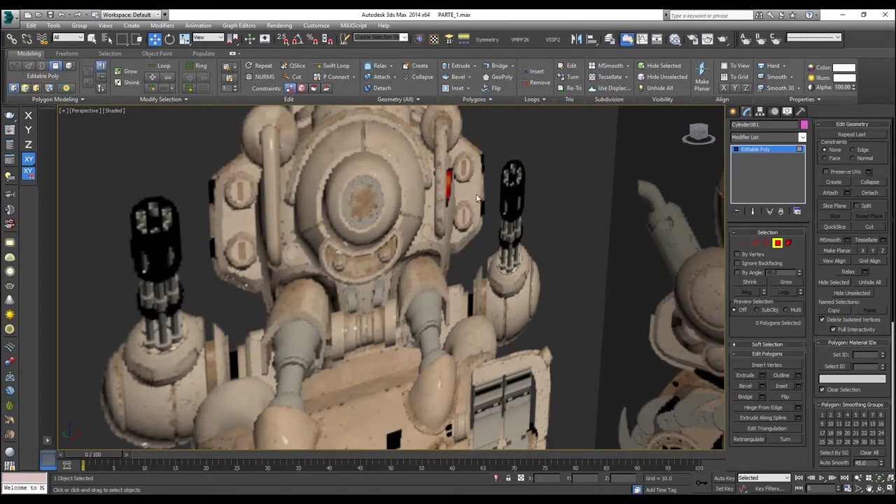
pyautogui.scroll(-3, 510, 226)
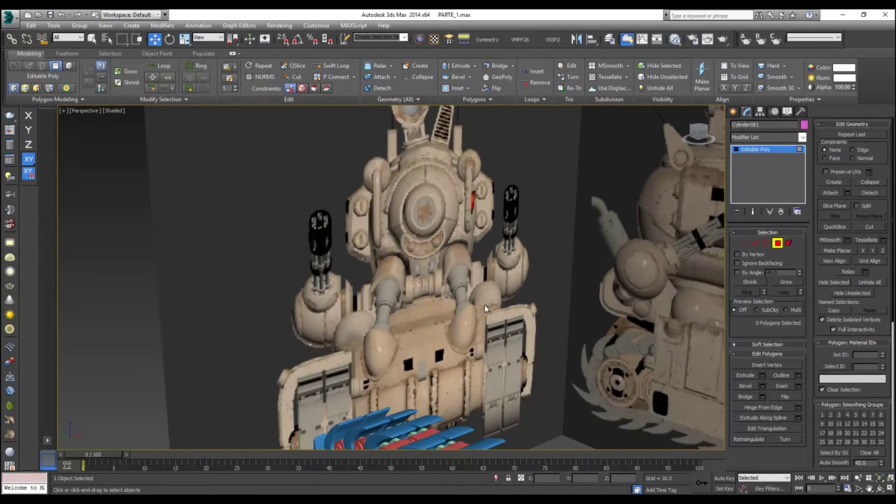
pyautogui.scroll(2, 497, 279)
pyautogui.scroll(-3, 484, 225)
pyautogui.scroll(-3, 490, 209)
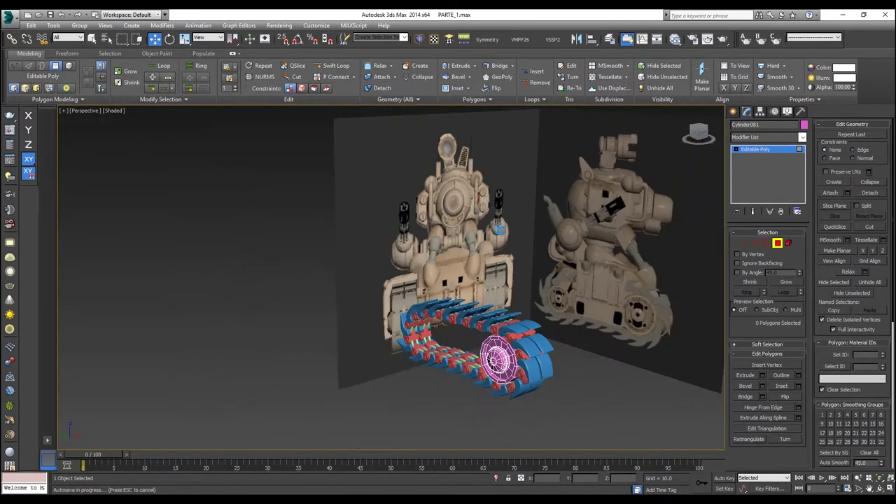
pyautogui.scroll(6, 521, 336)
pyautogui.scroll(-3, 498, 287)
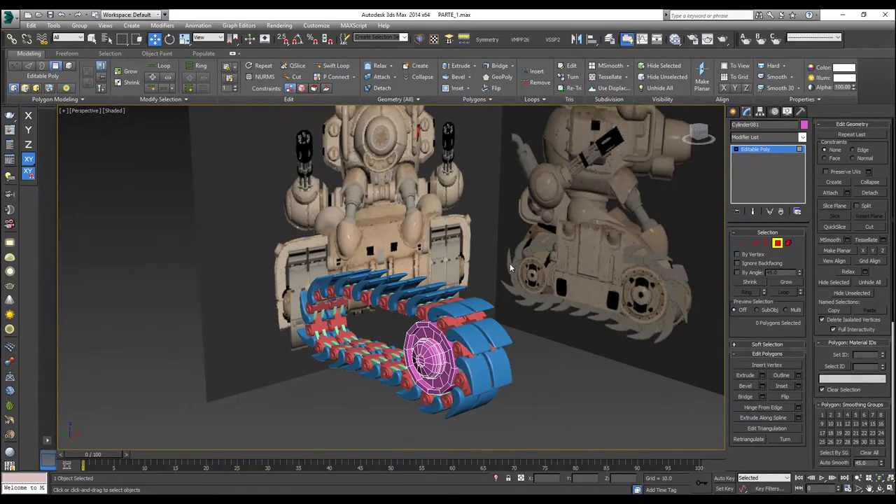
# Examine how the wheel and its raised hub sit inside the track links from the side and at an angle.
pyautogui.keyDown('alt'); pyautogui.moveTo(583, 303); pyautogui.dragTo(524, 271, button='middle'); pyautogui.keyUp('alt')
pyautogui.scroll(2, 529, 304)
pyautogui.scroll(-2, 529, 306)
pyautogui.moveTo(529, 307); pyautogui.dragTo(548, 245, button='middle')
pyautogui.scroll(3, 442, 253)
pyautogui.scroll(-3, 445, 256)
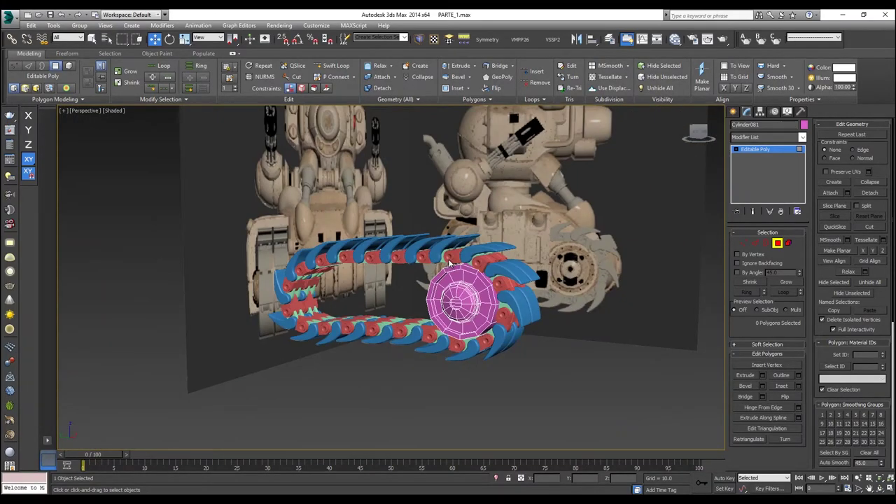
pyautogui.scroll(3, 449, 261)
pyautogui.keyDown('alt'); pyautogui.moveTo(456, 264); pyautogui.dragTo(526, 278, button='middle'); pyautogui.keyUp('alt')
pyautogui.scroll(3, 562, 305)
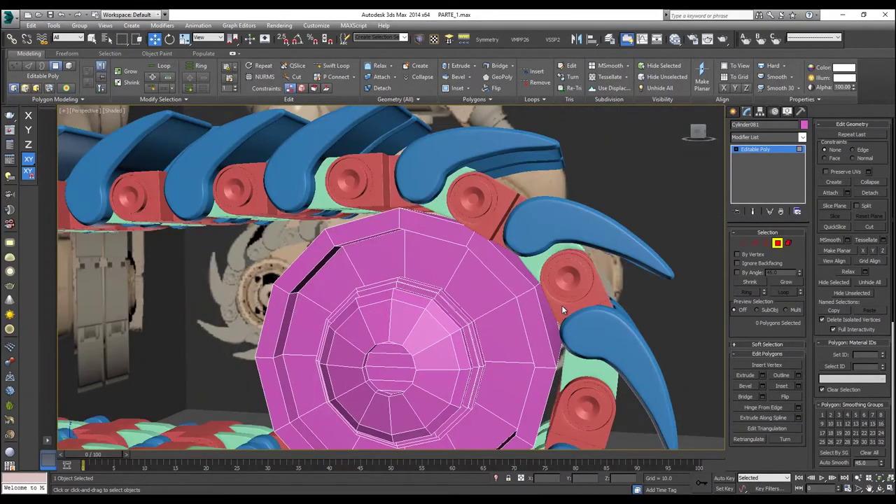
pyautogui.keyDown('alt'); pyautogui.moveTo(561, 305); pyautogui.dragTo(571, 289, button='middle'); pyautogui.keyUp('alt')
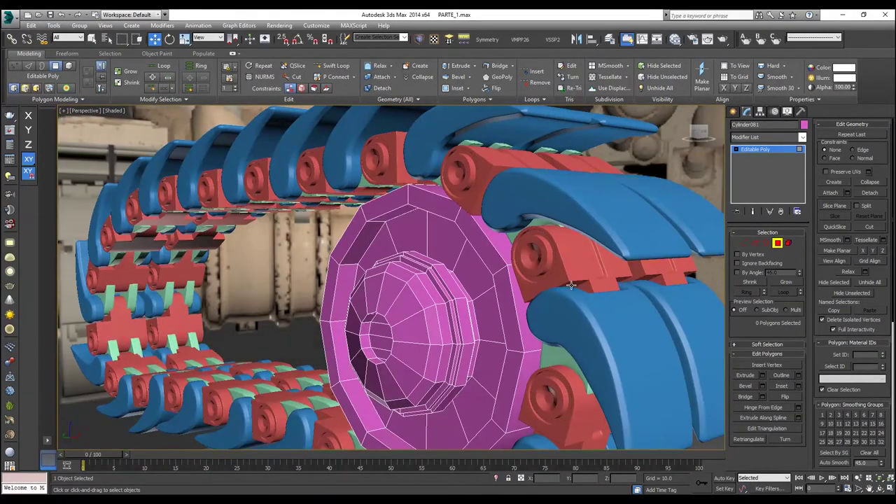
# At polygon level, select the four upper wedge polygons around the hub's recessed cap.
pyautogui.click(776, 242)
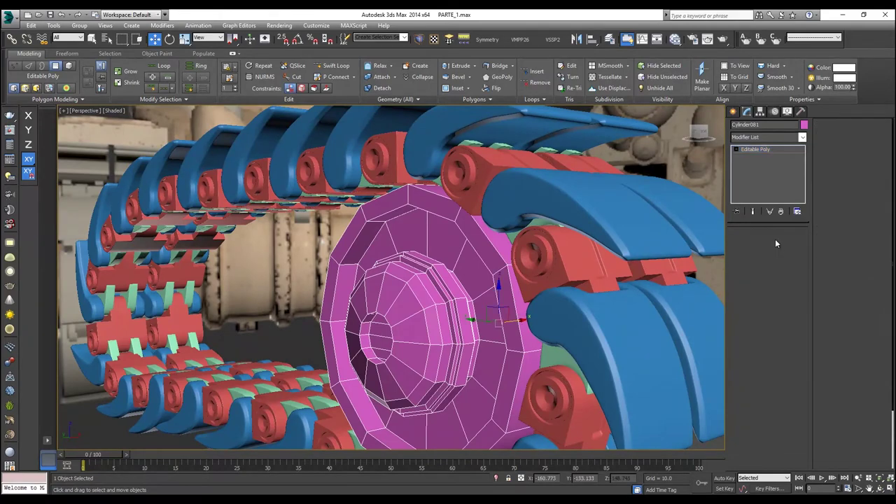
pyautogui.keyDown('alt'); pyautogui.moveTo(672, 256); pyautogui.dragTo(498, 273, button='middle'); pyautogui.keyUp('alt')
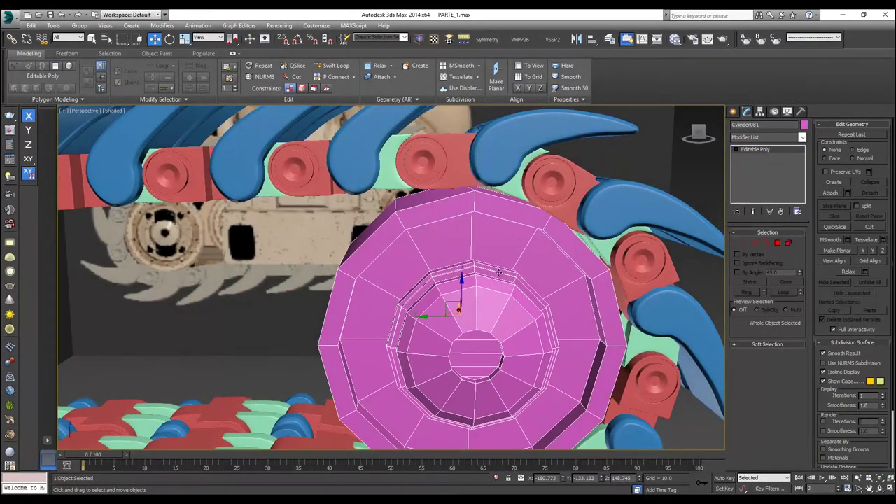
pyautogui.click(777, 243)
pyautogui.click(504, 319)
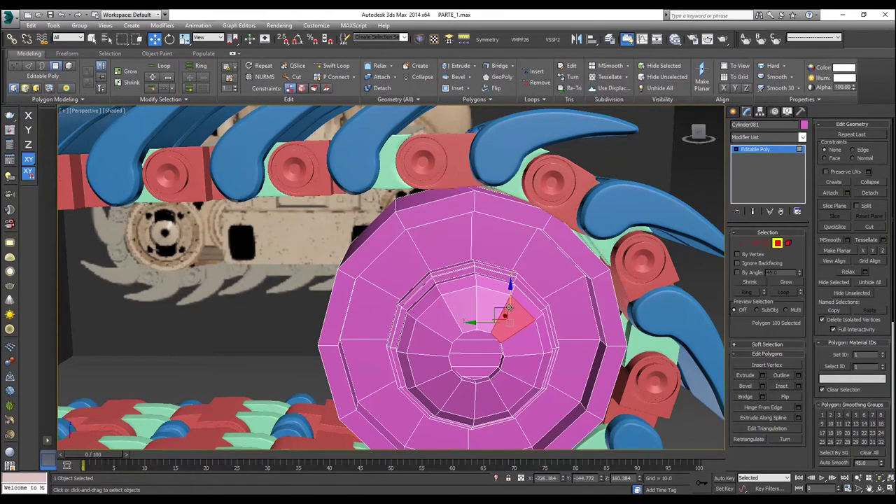
pyautogui.keyDown('alt'); pyautogui.moveTo(503, 310); pyautogui.dragTo(506, 313, button='middle'); pyautogui.keyUp('alt')
pyautogui.keyDown('ctrl'); pyautogui.click(485, 308); pyautogui.keyUp('ctrl')
pyautogui.keyDown('ctrl'); pyautogui.click(461, 310); pyautogui.keyUp('ctrl')
pyautogui.keyDown('ctrl'); pyautogui.click(436, 308); pyautogui.keyUp('ctrl')
pyautogui.keyDown('alt'); pyautogui.moveTo(437, 302); pyautogui.dragTo(438, 300, button='middle'); pyautogui.keyUp('alt')
# Extend the selection with the eight polygons of the two bands directly outside the hub's selected upper wedges.
pyautogui.scroll(5, 438, 300)
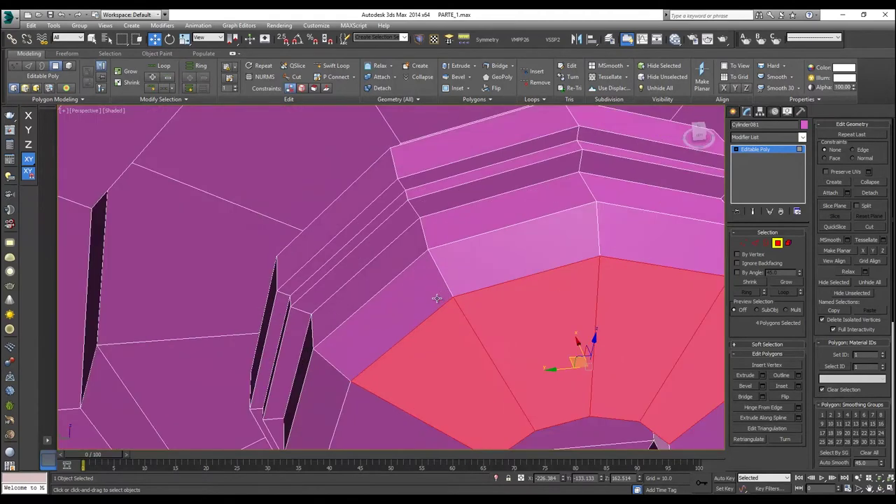
pyautogui.keyDown('ctrl'); pyautogui.click(436, 298); pyautogui.keyUp('ctrl')
pyautogui.keyDown('ctrl'); pyautogui.click(391, 261); pyautogui.keyUp('ctrl')
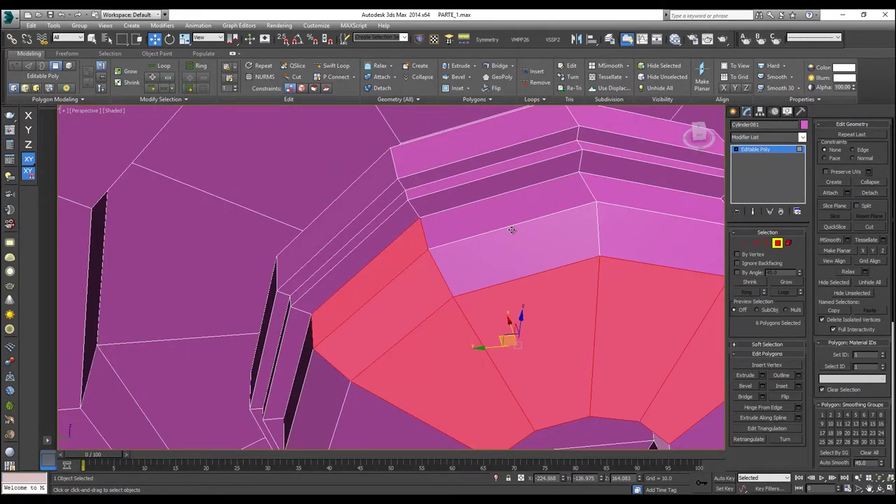
pyautogui.keyDown('ctrl'); pyautogui.click(511, 230); pyautogui.keyUp('ctrl')
pyautogui.keyDown('ctrl'); pyautogui.click(514, 224); pyautogui.keyUp('ctrl')
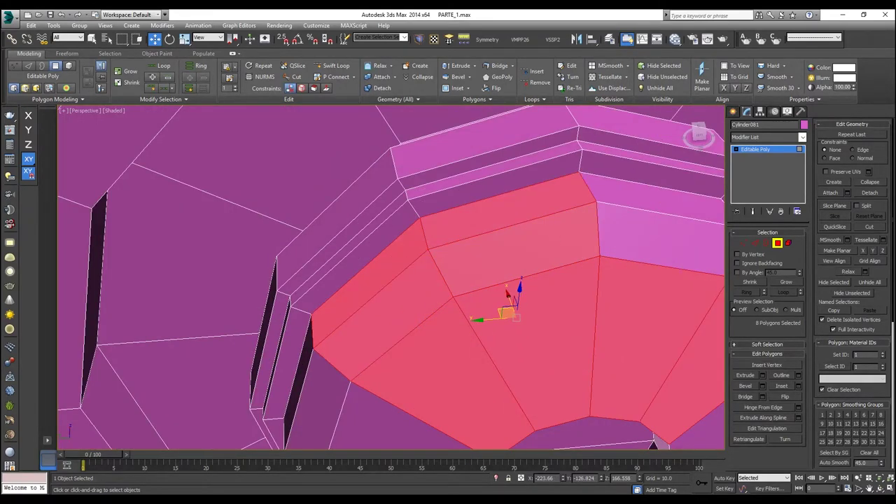
pyautogui.keyDown('ctrl'); pyautogui.click(662, 238); pyautogui.keyUp('ctrl')
pyautogui.keyDown('ctrl'); pyautogui.click(658, 188); pyautogui.keyUp('ctrl')
pyautogui.keyDown('alt'); pyautogui.moveTo(579, 220); pyautogui.dragTo(465, 206, button='middle'); pyautogui.keyUp('alt')
pyautogui.keyDown('ctrl'); pyautogui.click(488, 255); pyautogui.keyUp('ctrl')
pyautogui.keyDown('ctrl'); pyautogui.click(487, 255); pyautogui.keyUp('ctrl')
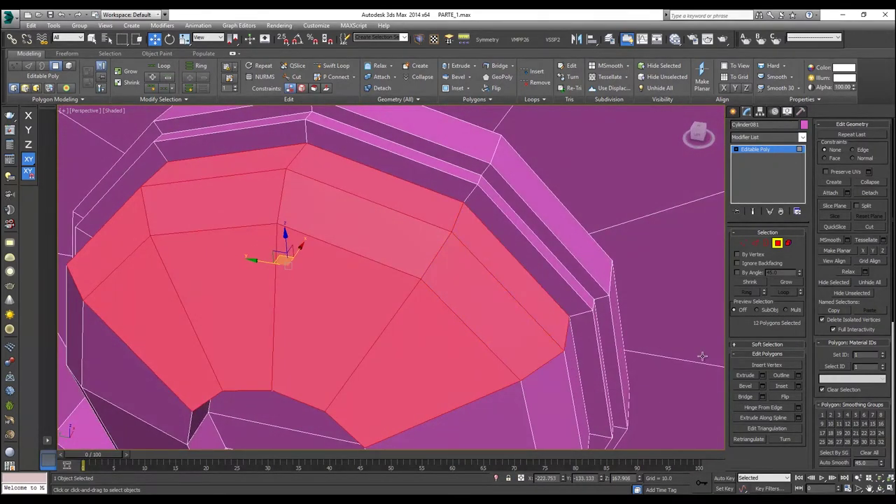
pyautogui.scroll(-5, 528, 290)
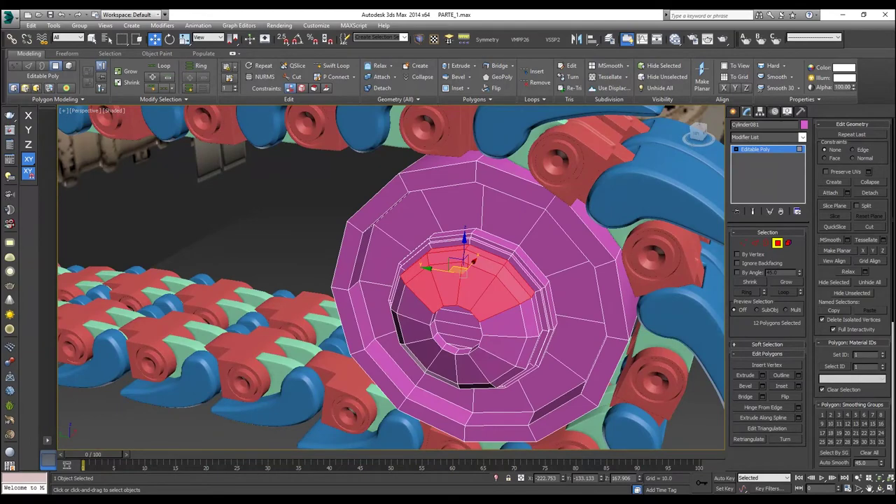
pyautogui.keyDown('alt'); pyautogui.moveTo(480, 269); pyautogui.dragTo(533, 250, button='middle'); pyautogui.keyUp('alt')
pyautogui.scroll(-3, 482, 252)
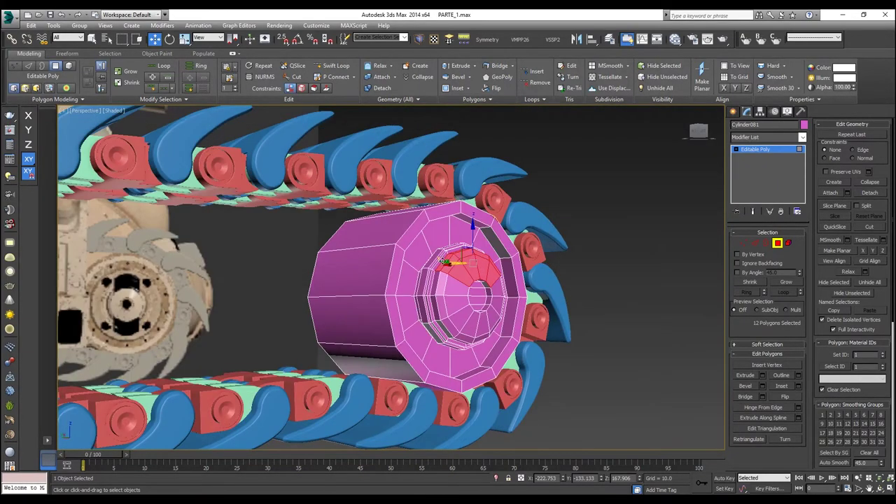
# Connect the ring of lengthwise edges on the wheel's outer wall with 2 segments and a pinch of 27.
pyautogui.click(755, 244)
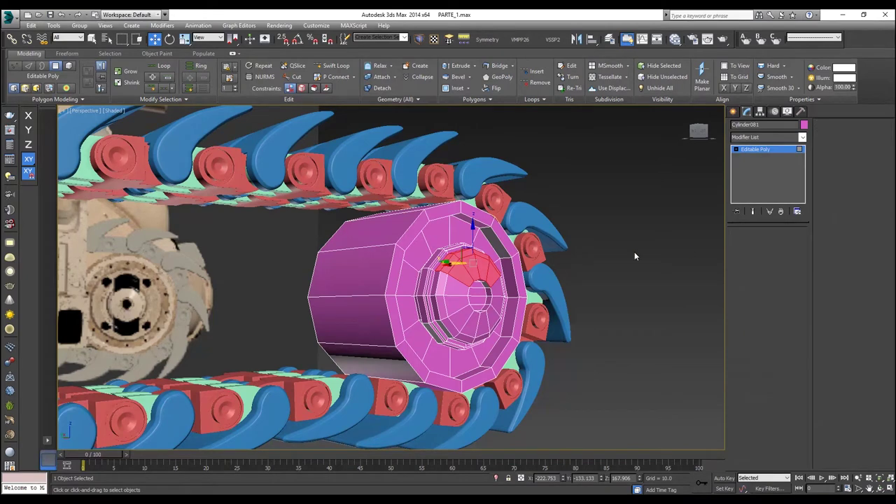
pyautogui.click(362, 252)
pyautogui.moveTo(362, 252); pyautogui.dragTo(418, 251, button='middle')
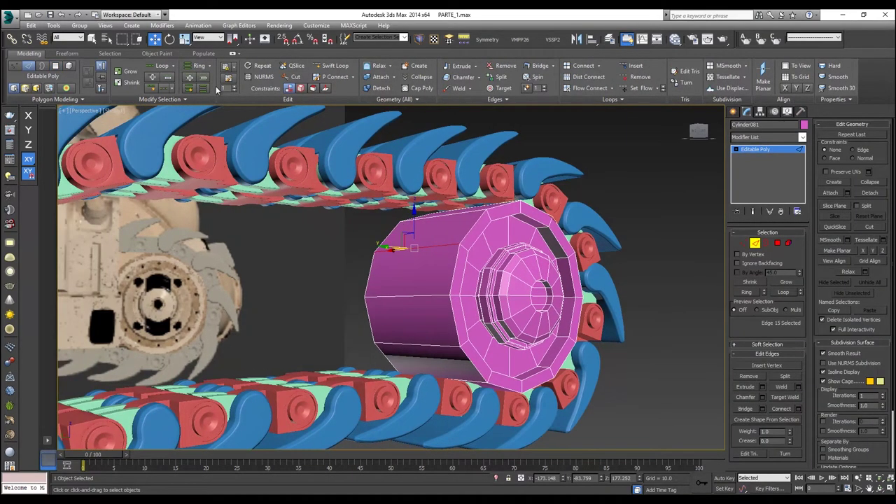
pyautogui.click(198, 66)
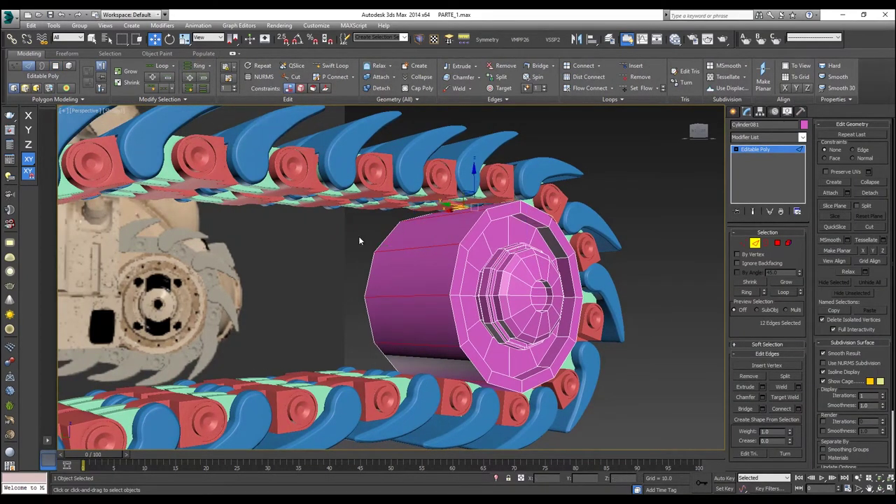
pyautogui.scroll(2, 417, 266)
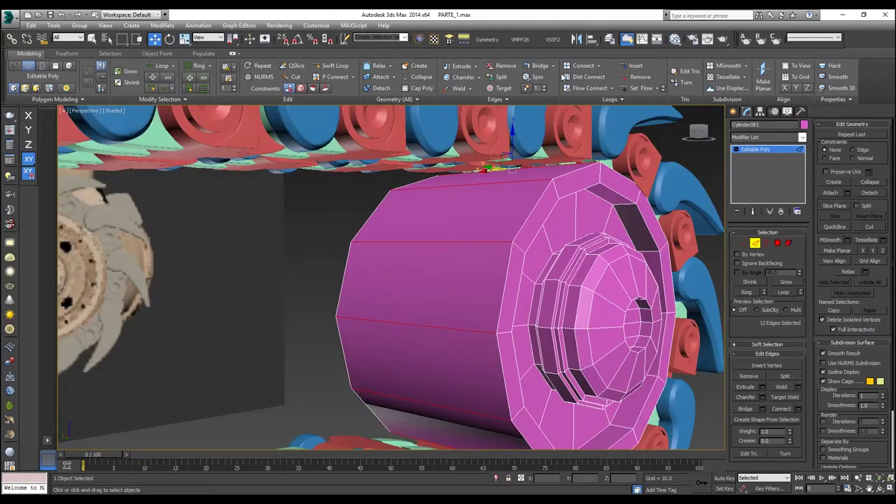
pyautogui.click(588, 76)
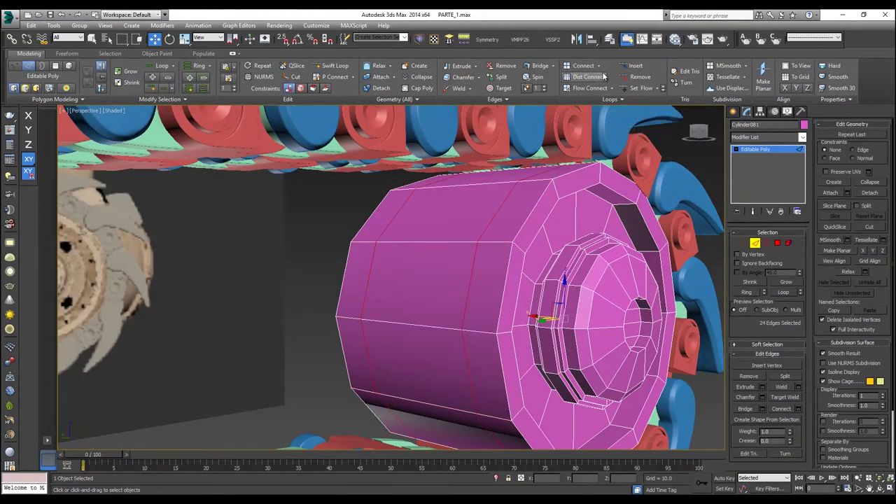
pyautogui.hotkey('ctrl', 'z')
pyautogui.click(599, 66)
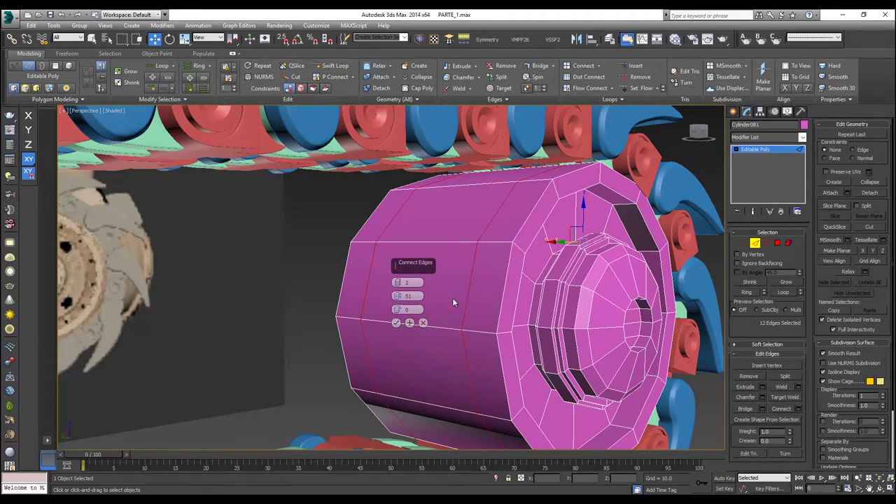
pyautogui.moveTo(397, 296); pyautogui.dragTo(385, 343)
pyautogui.keyDown('alt'); pyautogui.moveTo(441, 319); pyautogui.dragTo(465, 317, button='middle'); pyautogui.keyUp('alt')
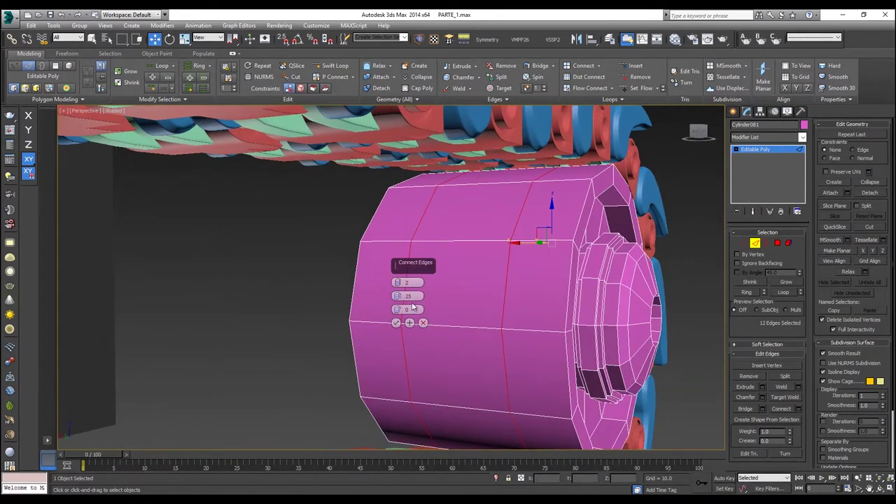
pyautogui.moveTo(397, 298); pyautogui.dragTo(398, 295)
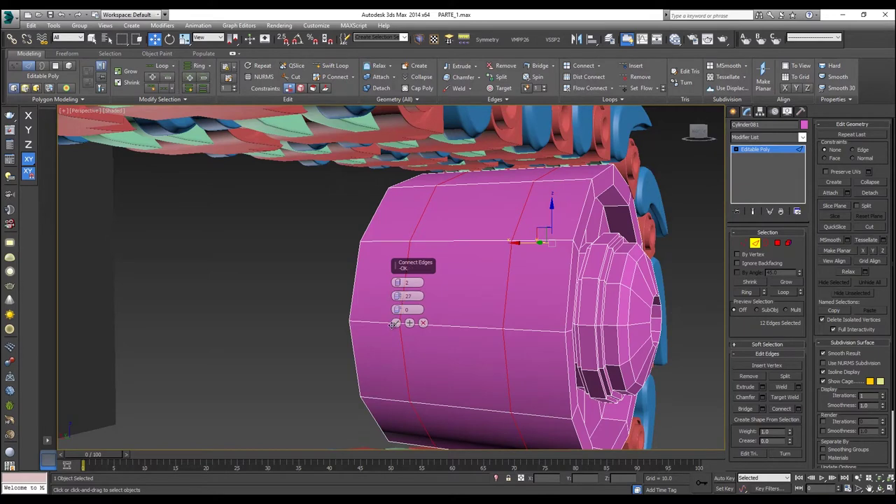
pyautogui.click(396, 323)
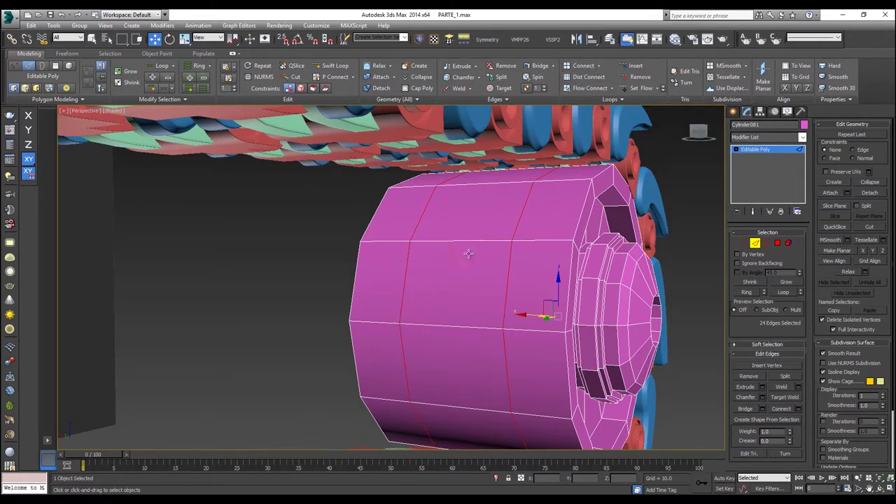
# Chamfer the two new edge loops around the wheel's outer wall by 6.337 with 1 segment.
pyautogui.click(479, 77)
pyautogui.click(470, 89)
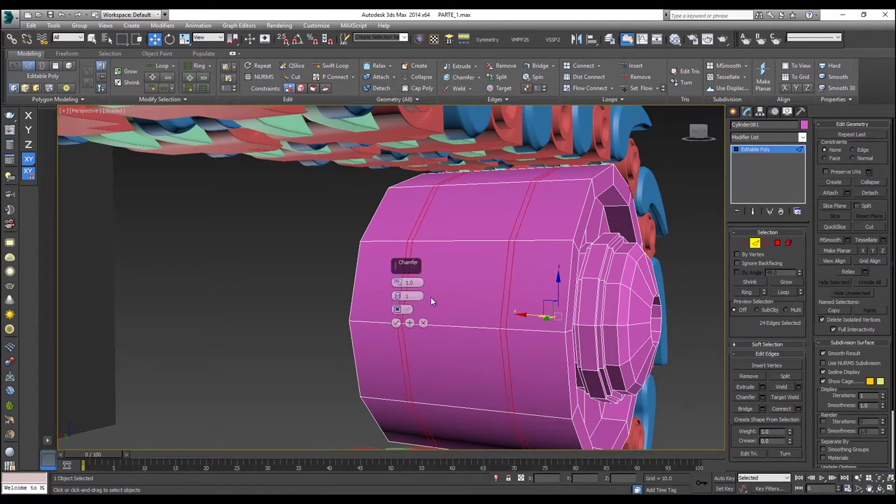
pyautogui.moveTo(397, 282); pyautogui.dragTo(398, 261)
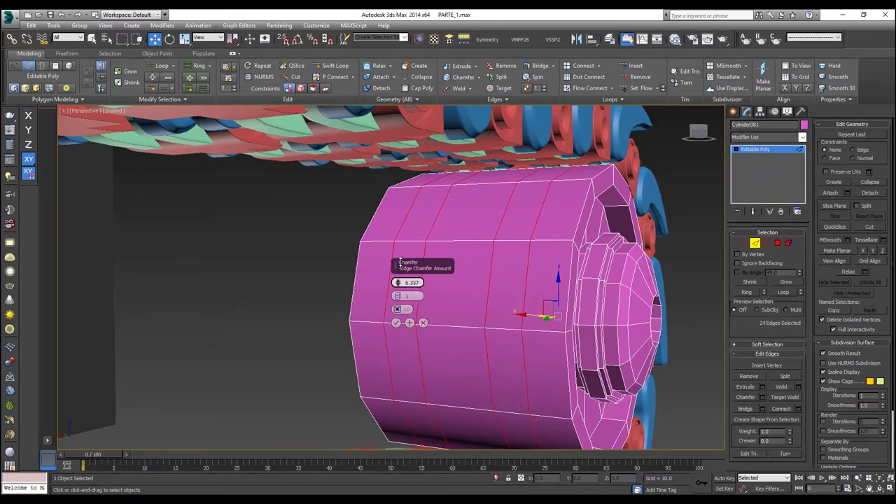
pyautogui.click(396, 323)
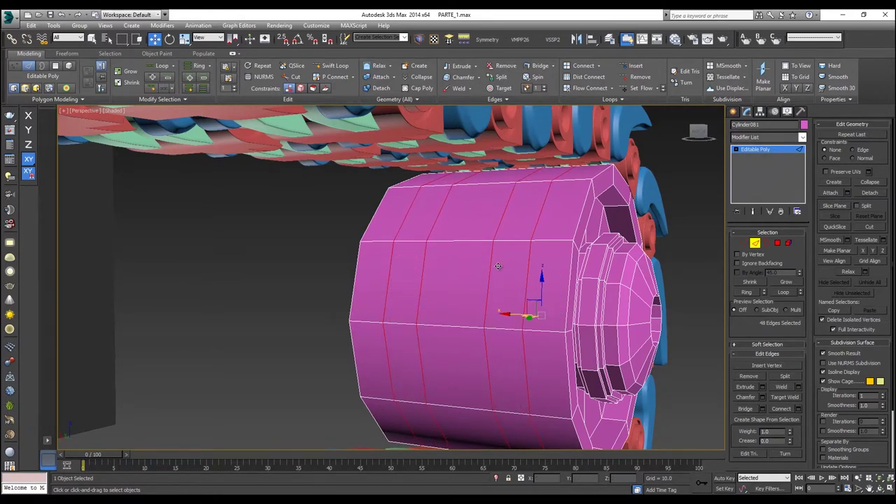
# At polygon level, select the two complete narrow polygon bands between the chamfered loops on the wheel's outer wall.
pyautogui.click(776, 243)
pyautogui.click(514, 264)
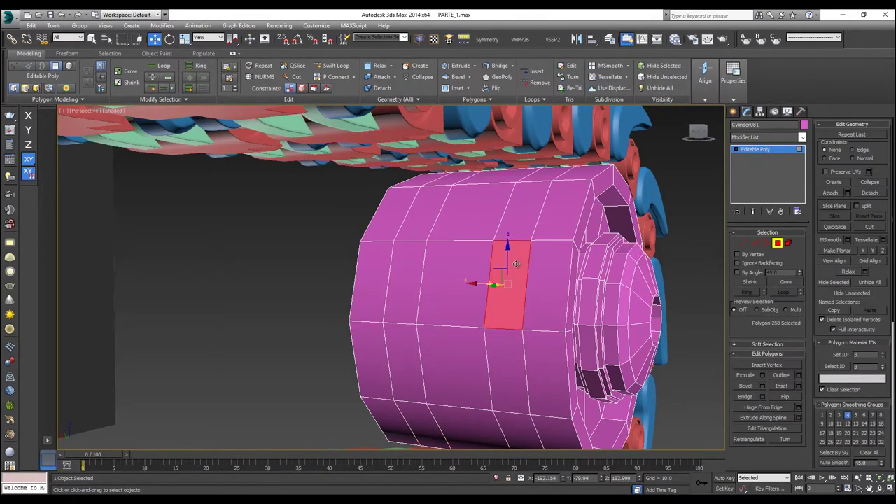
pyautogui.keyDown('shift'); pyautogui.click(459, 278); pyautogui.keyUp('shift')
pyautogui.click(507, 283)
pyautogui.keyDown('ctrl'); pyautogui.click(421, 277); pyautogui.keyUp('ctrl')
pyautogui.moveTo(502, 273)
pyautogui.keyDown('alt'); pyautogui.mouseDown(button='middle')
pyautogui.moveTo(480, 283)
pyautogui.moveTo(494, 278)
pyautogui.mouseUp(button='middle'); pyautogui.keyUp('alt')
pyautogui.keyDown('shift'); pyautogui.click(523, 209); pyautogui.keyUp('shift')
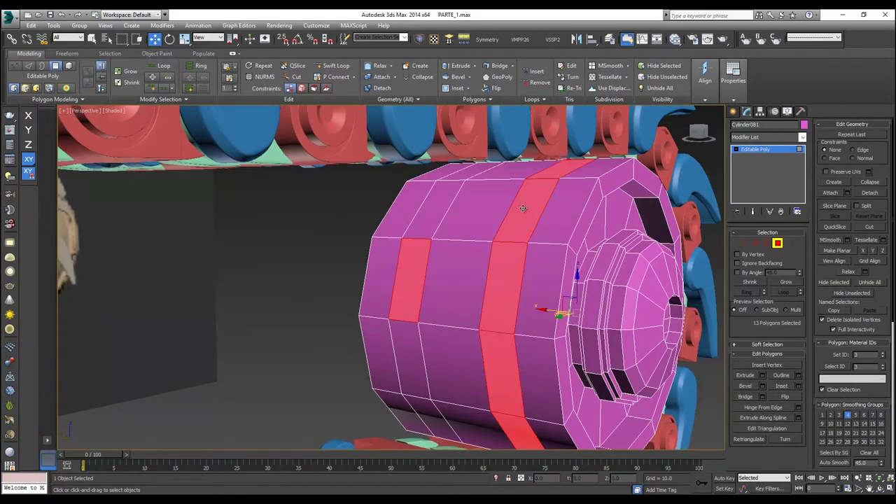
pyautogui.keyDown('shift'); pyautogui.click(434, 217); pyautogui.keyUp('shift')
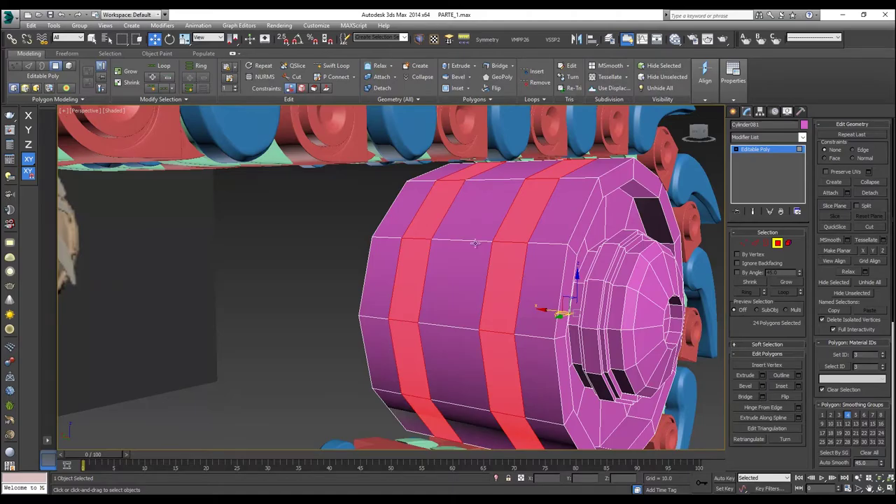
# Extrude the two selected polygon bands outward by 3.505 to form raised rings around the wheel.
pyautogui.keyDown('alt'); pyautogui.moveTo(495, 249); pyautogui.dragTo(577, 200, button='middle'); pyautogui.keyUp('alt')
pyautogui.scroll(-2, 487, 240)
pyautogui.scroll(4, 574, 201)
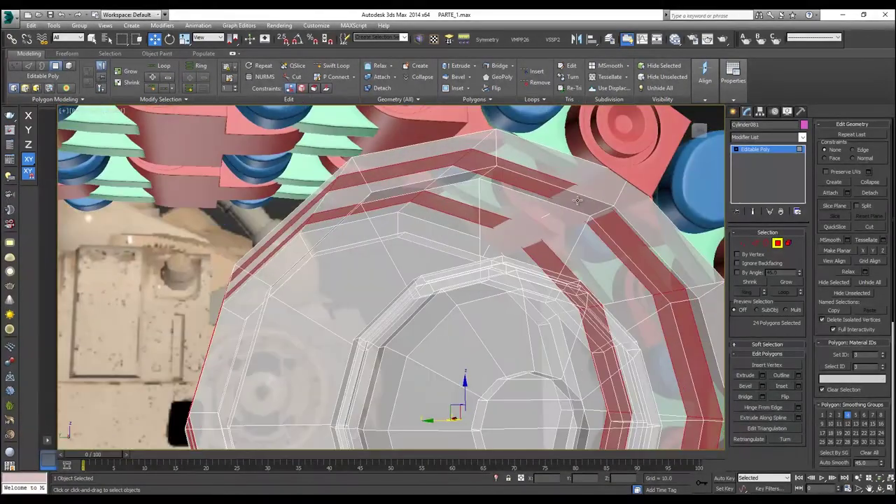
pyautogui.press('F3')
pyautogui.scroll(-3, 578, 200)
pyautogui.scroll(-5, 575, 202)
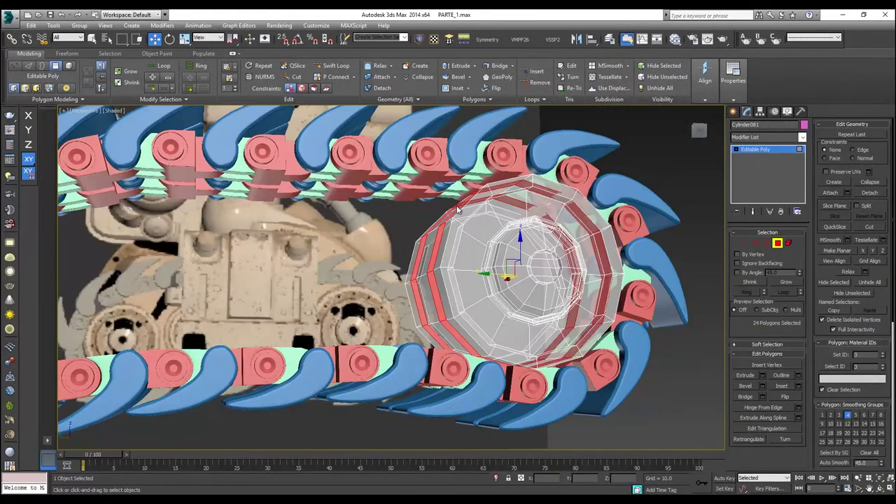
pyautogui.scroll(3, 457, 209)
pyautogui.keyDown('alt'); pyautogui.moveTo(458, 208); pyautogui.dragTo(476, 224, button='middle'); pyautogui.keyUp('alt')
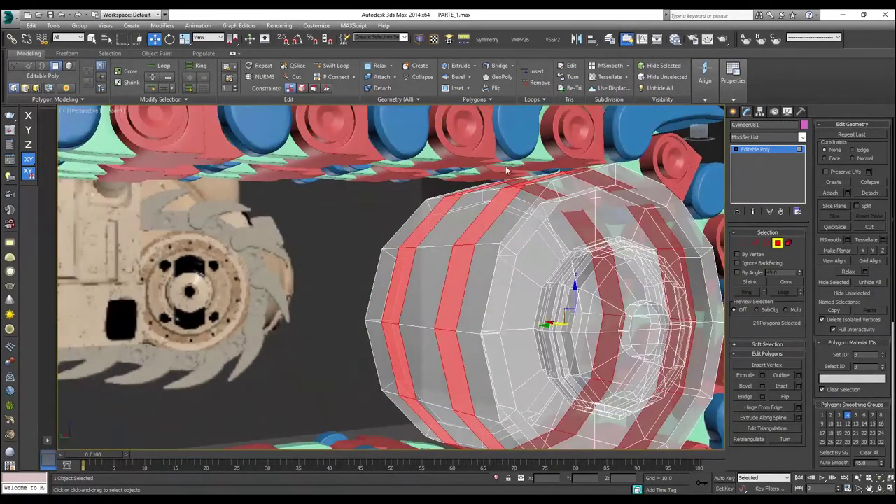
pyautogui.click(473, 65)
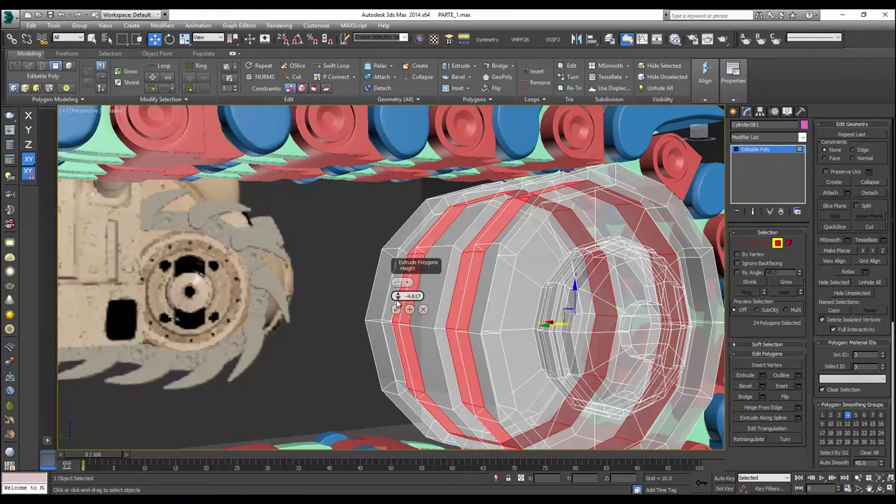
pyautogui.moveTo(396, 296); pyautogui.dragTo(392, 266)
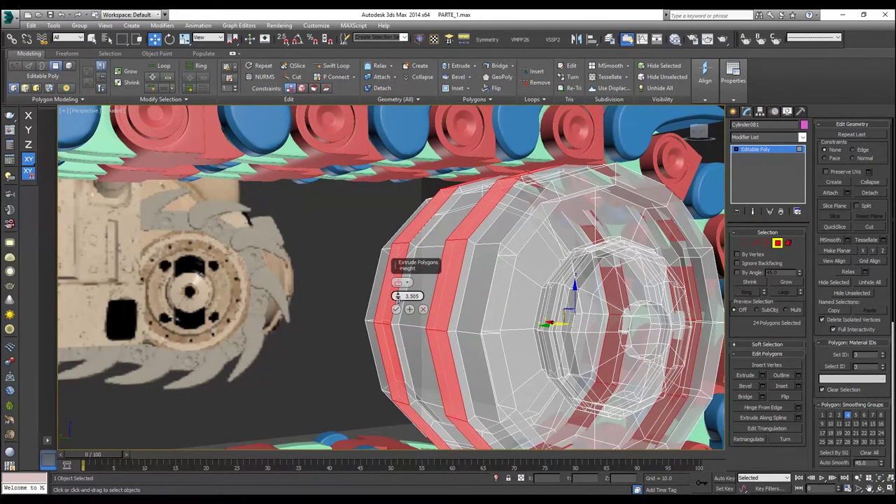
pyautogui.click(396, 309)
# Isolate the wheel from the track and switch its editing to edge level.
pyautogui.keyDown('alt'); pyautogui.moveTo(444, 291); pyautogui.dragTo(420, 291, button='middle'); pyautogui.keyUp('alt')
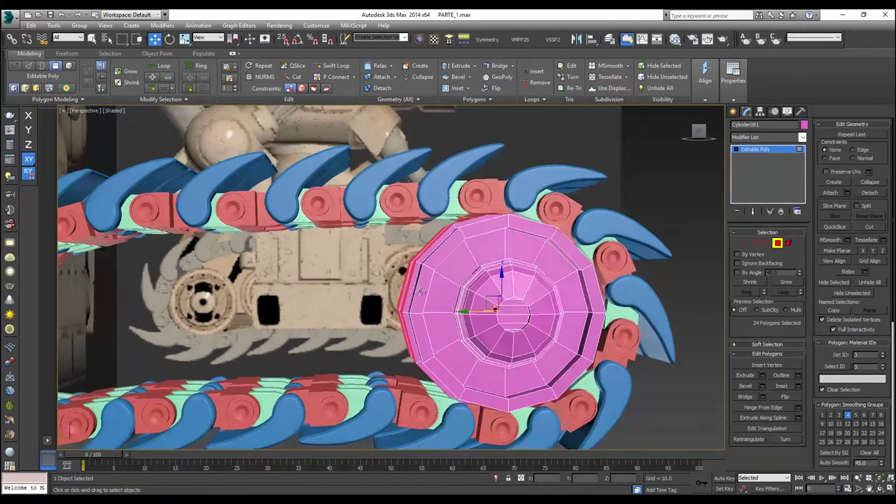
pyautogui.click(559, 308)
pyautogui.keyDown('alt'); pyautogui.moveTo(597, 296); pyautogui.dragTo(431, 287, button='middle'); pyautogui.keyUp('alt')
pyautogui.moveTo(538, 277); pyautogui.dragTo(629, 285, button='middle')
pyautogui.click(498, 278)
pyautogui.scroll(-3, 550, 283)
pyautogui.keyDown('alt'); pyautogui.moveTo(550, 282); pyautogui.dragTo(561, 283, button='middle'); pyautogui.keyUp('alt')
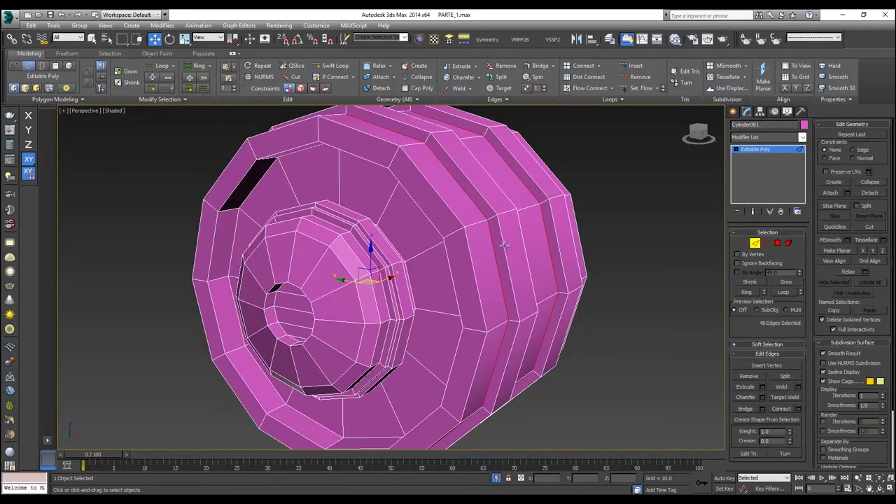
# Replace the edge selection with four edges along the raised-ring profile within a single facet of the outer wall.
pyautogui.keyDown('ctrl'); pyautogui.click(513, 248); pyautogui.keyUp('ctrl')
pyautogui.click(586, 255)
pyautogui.click(507, 256)
pyautogui.keyDown('ctrl'); pyautogui.click(496, 261); pyautogui.keyUp('ctrl')
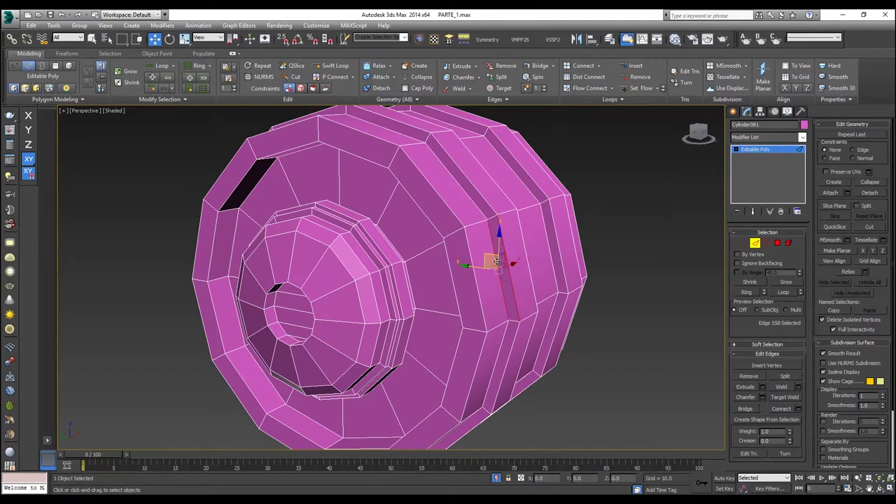
pyautogui.keyDown('alt'); pyautogui.moveTo(475, 260); pyautogui.dragTo(406, 256, button='middle'); pyautogui.keyUp('alt')
pyautogui.keyDown('ctrl'); pyautogui.click(548, 261); pyautogui.keyUp('ctrl')
pyautogui.keyDown('ctrl'); pyautogui.click(542, 261); pyautogui.keyUp('ctrl')
pyautogui.moveTo(559, 261); pyautogui.dragTo(483, 264, button='middle')
pyautogui.hotkey('ctrl', 'z')
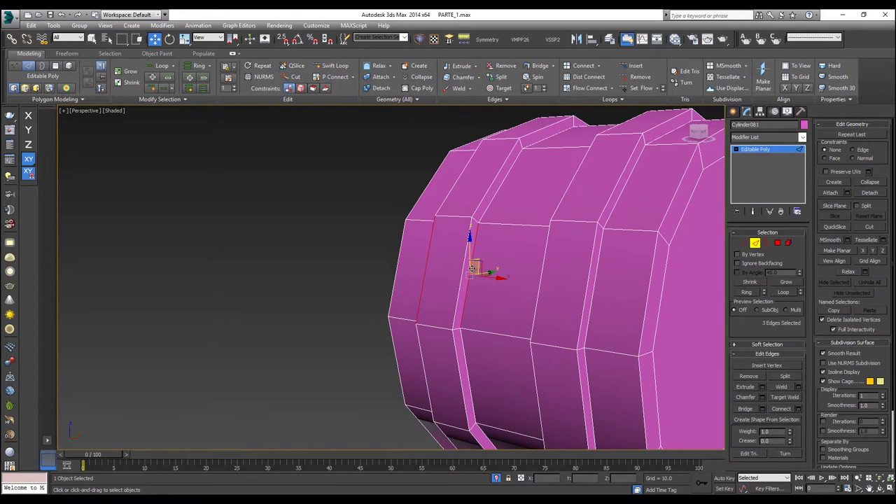
pyautogui.hotkey('alt', 'x')
pyautogui.scroll(4, 461, 279)
pyautogui.keyDown('ctrl'); pyautogui.click(455, 279); pyautogui.keyUp('ctrl')
pyautogui.scroll(2, 439, 284)
pyautogui.keyDown('alt'); pyautogui.moveTo(439, 283); pyautogui.dragTo(469, 270, button='middle'); pyautogui.keyUp('alt')
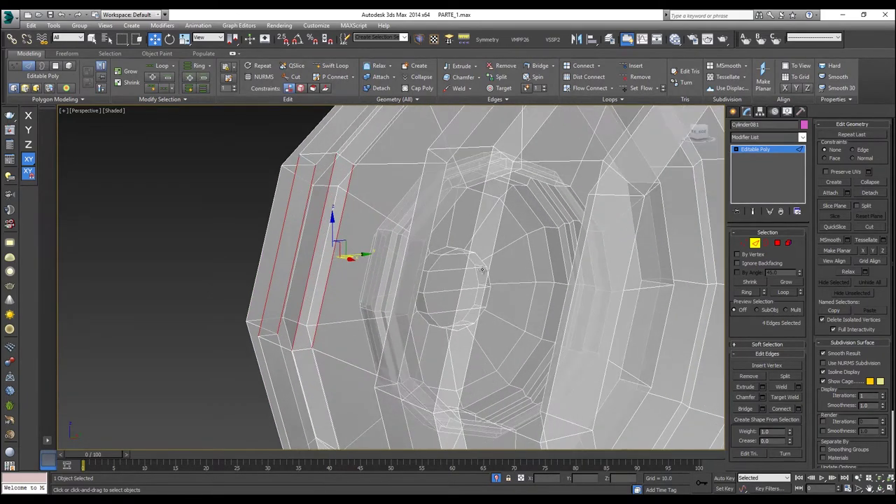
# Extend the selection with four more edges across the wheel's profile in the same facet.
pyautogui.keyDown('ctrl'); pyautogui.click(482, 268); pyautogui.keyUp('ctrl')
pyautogui.keyDown('ctrl'); pyautogui.click(469, 245); pyautogui.keyUp('ctrl')
pyautogui.keyDown('ctrl'); pyautogui.click(433, 228); pyautogui.keyUp('ctrl')
pyautogui.keyDown('ctrl'); pyautogui.click(414, 219); pyautogui.keyUp('ctrl')
pyautogui.keyDown('alt'); pyautogui.moveTo(414, 218); pyautogui.dragTo(476, 242, button='middle'); pyautogui.keyUp('alt')
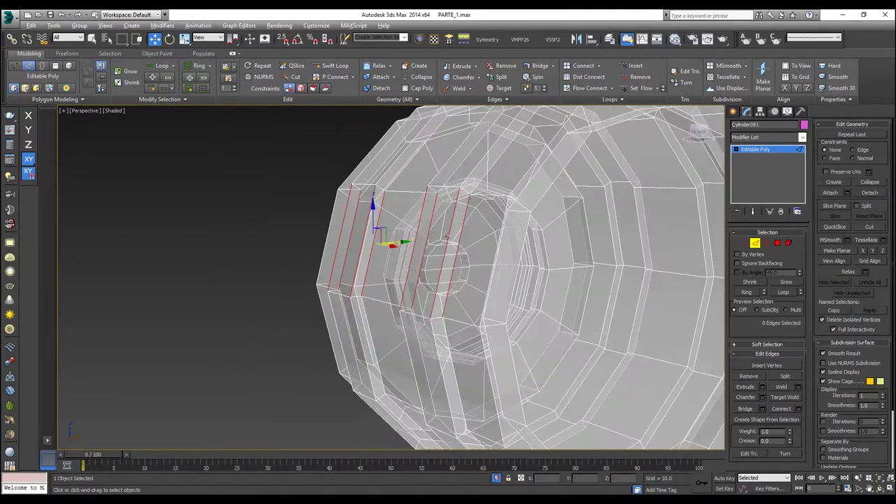
pyautogui.hotkey('alt', 'x')
# Extend the selection with the three edges of the wheel's rear rim and recess in that facet.
pyautogui.keyDown('ctrl'); pyautogui.click(498, 248); pyautogui.keyUp('ctrl')
pyautogui.keyDown('ctrl'); pyautogui.click(521, 253); pyautogui.keyUp('ctrl')
pyautogui.keyDown('alt'); pyautogui.moveTo(520, 254); pyautogui.dragTo(456, 245, button='middle'); pyautogui.keyUp('alt')
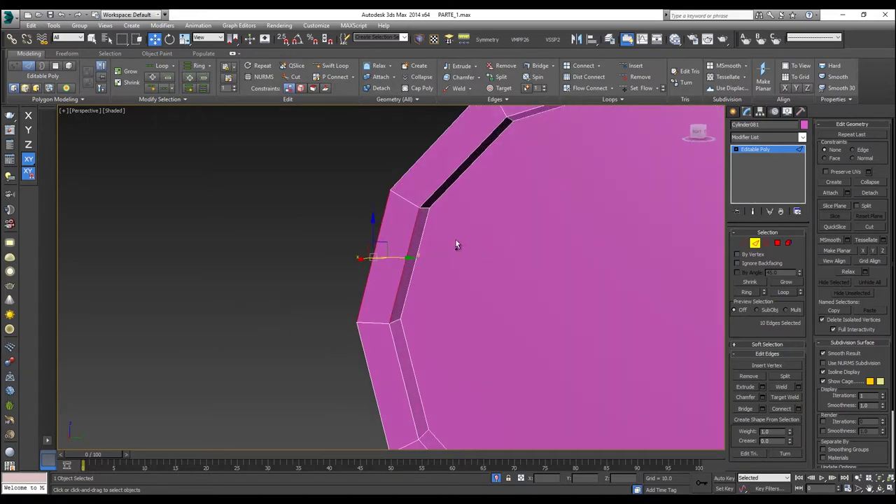
pyautogui.keyDown('ctrl'); pyautogui.click(413, 233); pyautogui.keyUp('ctrl')
pyautogui.hotkey('alt', 'x')
pyautogui.moveTo(414, 233)
pyautogui.keyDown('alt'); pyautogui.mouseDown(button='middle')
pyautogui.moveTo(506, 254)
pyautogui.moveTo(544, 251)
pyautogui.moveTo(368, 231)
pyautogui.moveTo(435, 242)
pyautogui.moveTo(319, 247)
pyautogui.moveTo(410, 242)
pyautogui.mouseUp(button='middle'); pyautogui.keyUp('alt')
pyautogui.hotkey('alt', 'x')
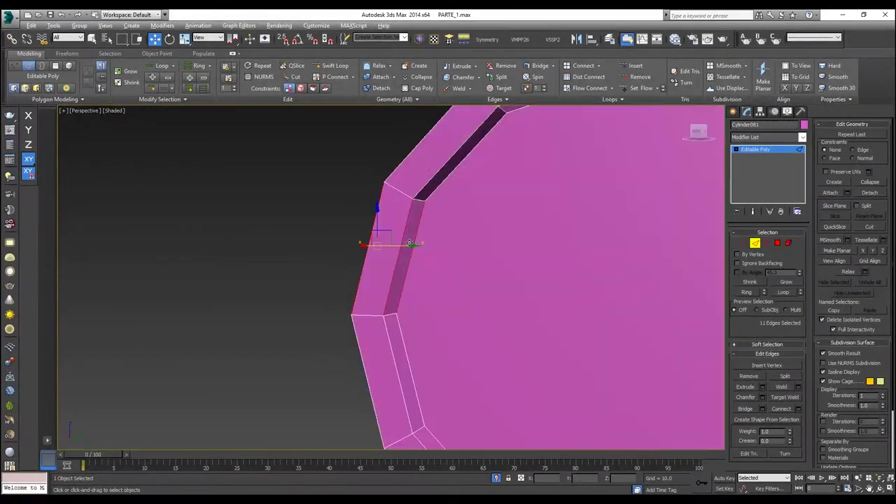
# At vertex level, connect the two opposite upper vertices of the wheel's recessed rear face with an edge.
pyautogui.click(744, 244)
pyautogui.keyDown('alt'); pyautogui.moveTo(662, 242); pyautogui.dragTo(396, 244, button='middle'); pyautogui.keyUp('alt')
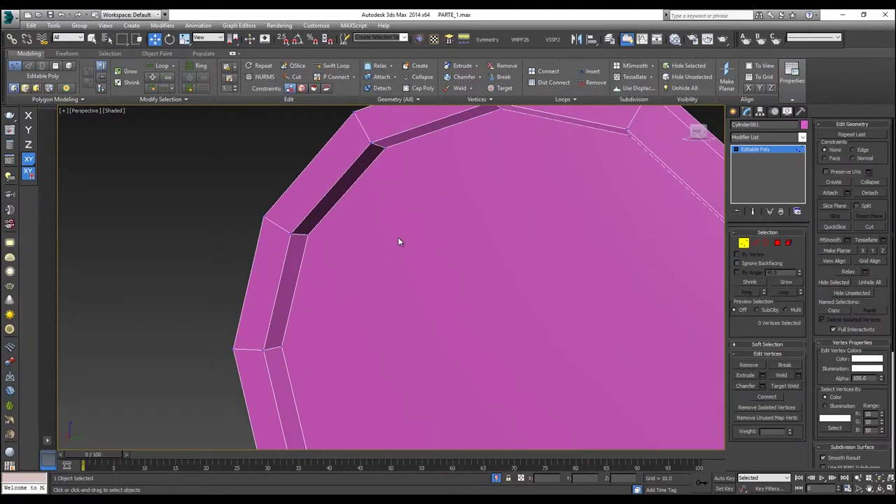
pyautogui.hotkey('alt', 'x')
pyautogui.click(384, 144)
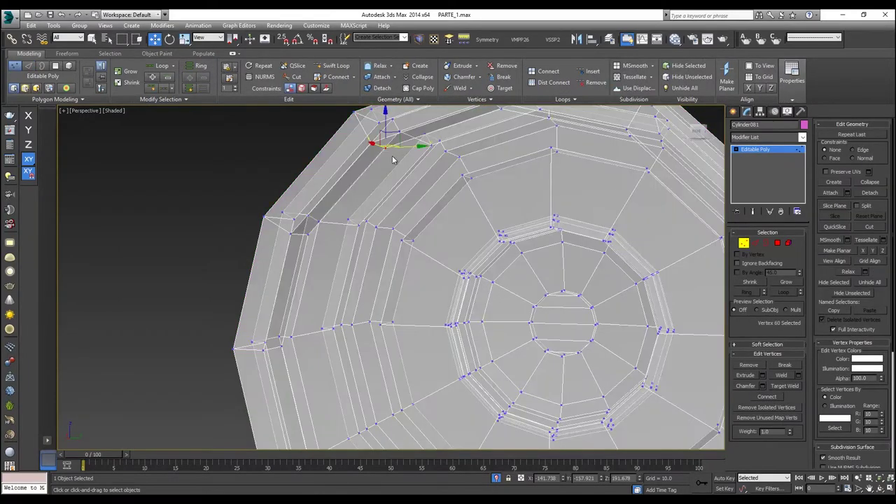
pyautogui.hotkey('alt', 'x')
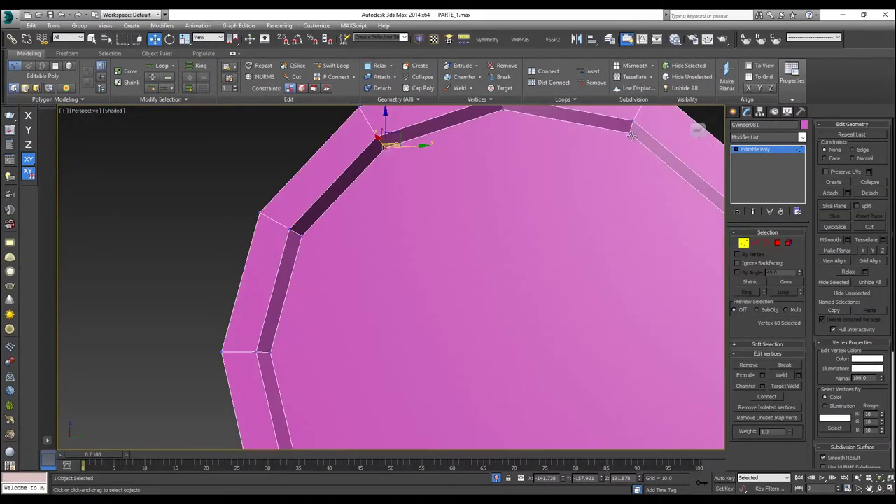
pyautogui.keyDown('ctrl'); pyautogui.click(630, 135); pyautogui.keyUp('ctrl')
pyautogui.click(548, 70)
# Connect the next two pairs of opposite vertices down the recessed rear face with horizontal edges.
pyautogui.click(294, 232)
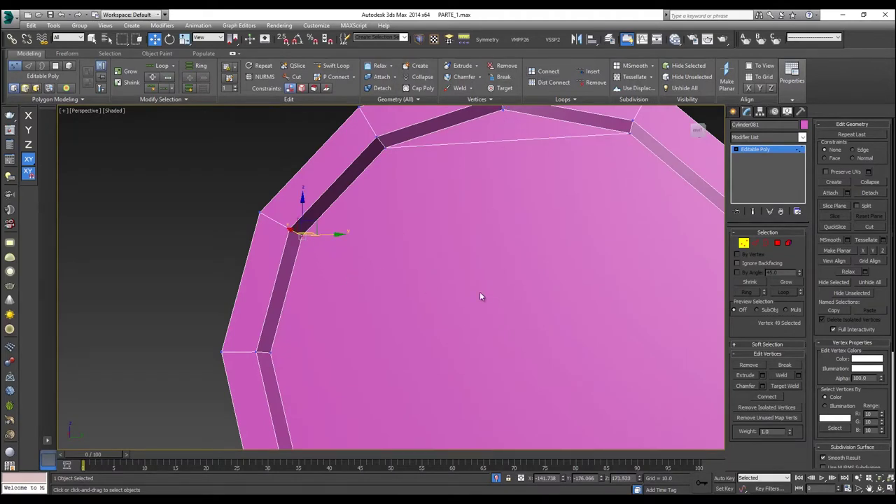
pyautogui.keyDown('alt'); pyautogui.moveTo(482, 296); pyautogui.dragTo(623, 188, button='middle'); pyautogui.keyUp('alt')
pyautogui.keyDown('ctrl'); pyautogui.click(647, 184); pyautogui.keyUp('ctrl')
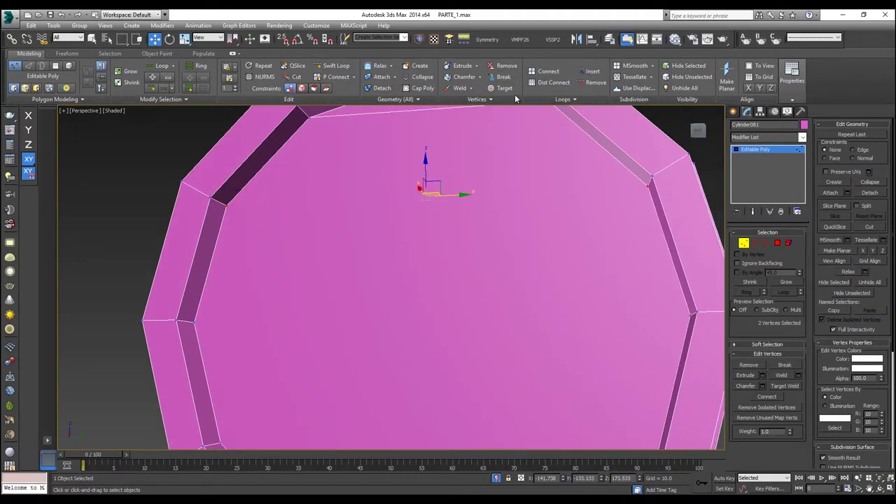
pyautogui.click(548, 70)
pyautogui.click(691, 314)
pyautogui.keyDown('ctrl'); pyautogui.click(178, 321); pyautogui.keyUp('ctrl')
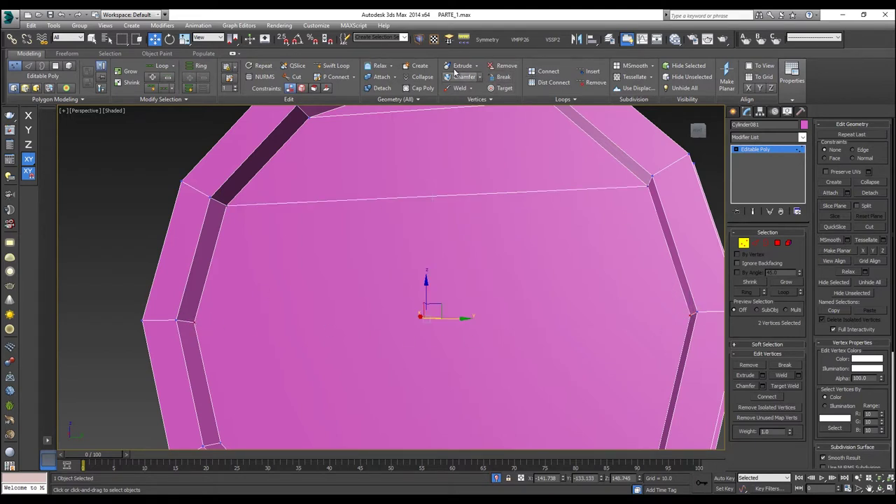
pyautogui.click(539, 73)
# Connect the last two pairs of opposite vertices near the bottom of the wheel's recessed rear face with horizontal edges.
pyautogui.keyDown('alt'); pyautogui.moveTo(517, 392); pyautogui.dragTo(524, 333, button='middle'); pyautogui.keyUp('alt')
pyautogui.click(650, 209)
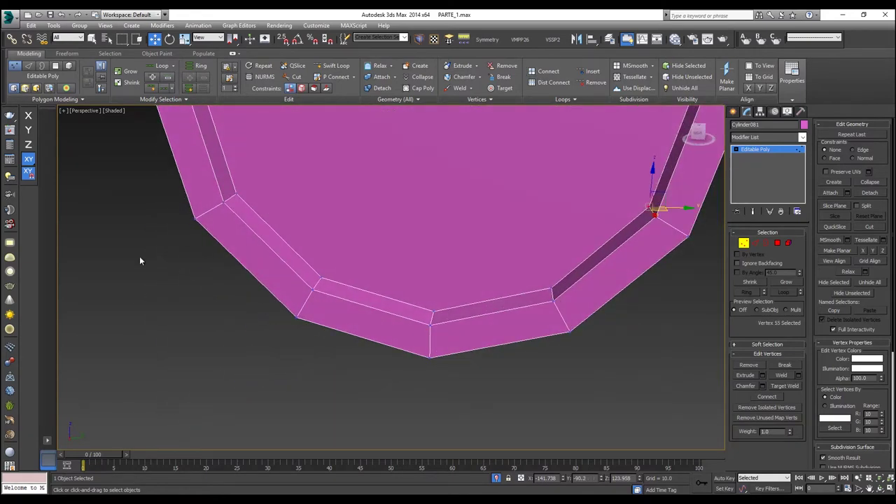
pyautogui.keyDown('ctrl'); pyautogui.click(236, 197); pyautogui.keyUp('ctrl')
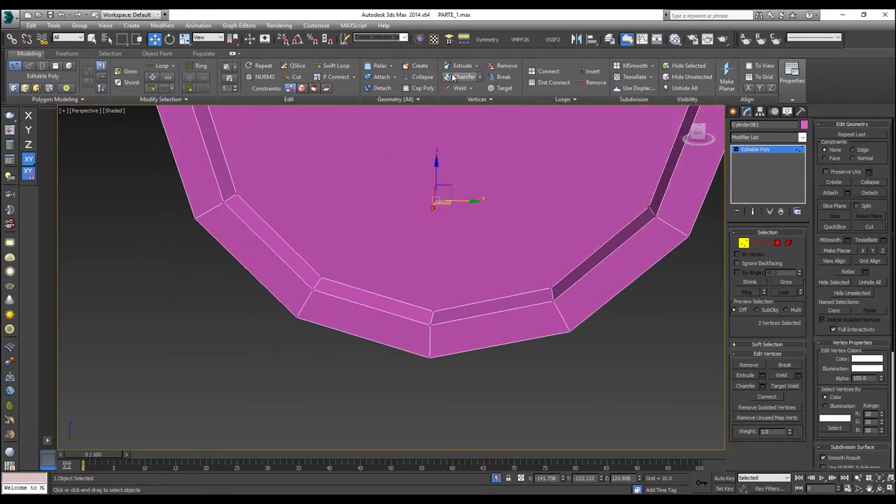
pyautogui.click(539, 72)
pyautogui.click(549, 290)
pyautogui.keyDown('ctrl'); pyautogui.click(321, 279); pyautogui.keyUp('ctrl')
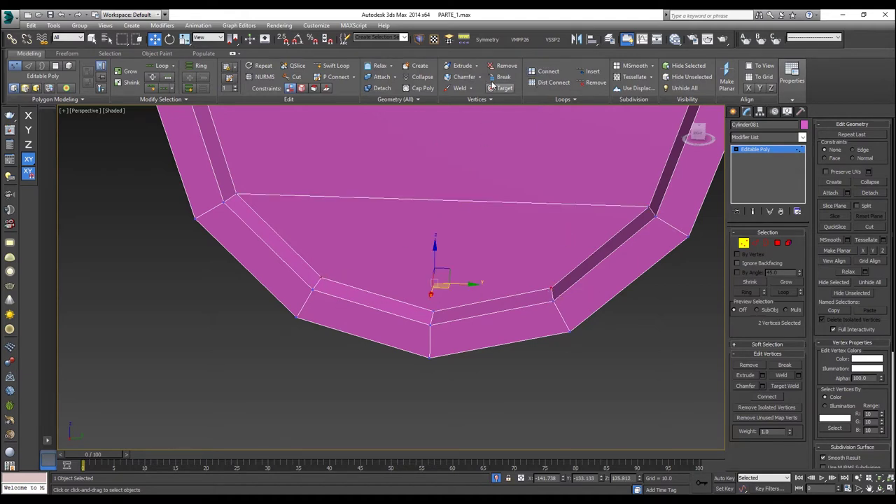
pyautogui.click(543, 72)
# At edge level, remove the horizontal dividing edges of the wheel's recessed rear face from the selection.
pyautogui.moveTo(467, 289); pyautogui.dragTo(485, 391, button='middle')
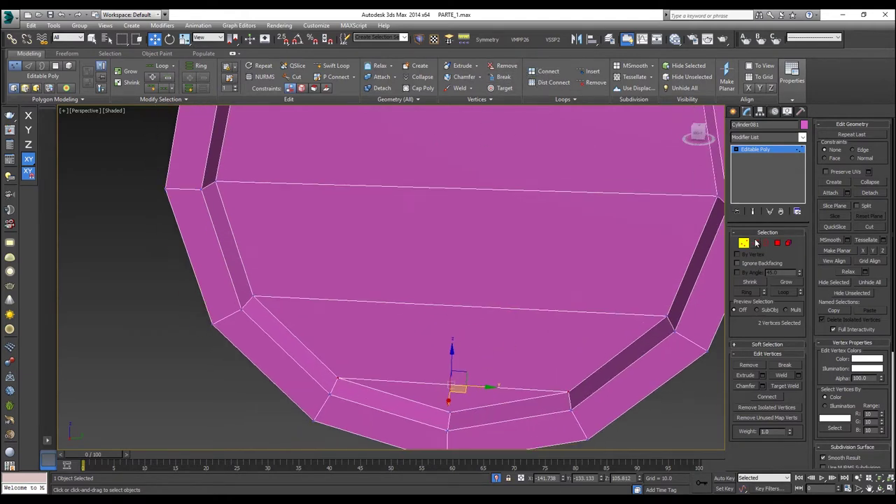
pyautogui.click(755, 242)
pyautogui.moveTo(314, 109); pyautogui.dragTo(380, 257, button='middle')
pyautogui.hotkey('alt', 'x')
pyautogui.scroll(-4, 380, 257)
pyautogui.keyDown('alt'); pyautogui.click(451, 161); pyautogui.keyUp('alt')
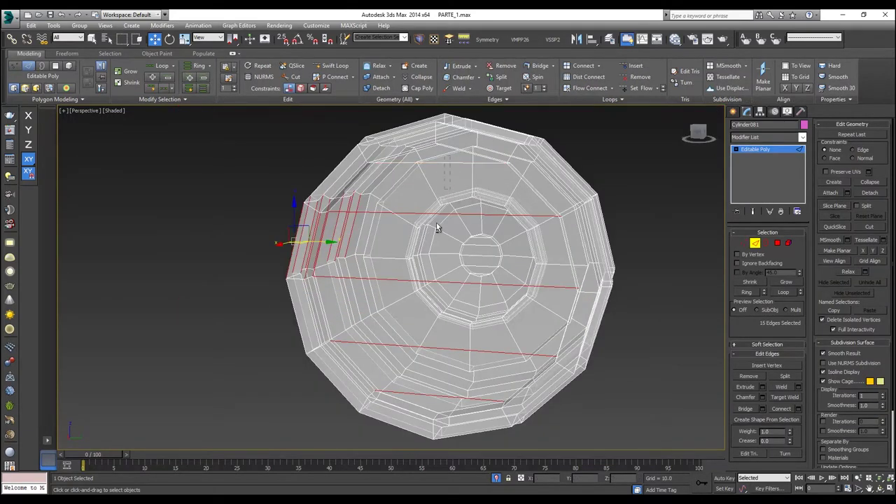
pyautogui.keyDown('alt'); pyautogui.moveTo(423, 401); pyautogui.dragTo(421, 399); pyautogui.keyUp('alt')
pyautogui.hotkey('alt', 'x')
# Extend the selection with the three edges of the wheel's front rim and recess in the same facet.
pyautogui.moveTo(378, 308)
pyautogui.keyDown('alt'); pyautogui.mouseDown(button='middle')
pyautogui.moveTo(358, 294)
pyautogui.moveTo(472, 308)
pyautogui.moveTo(224, 267)
pyautogui.moveTo(400, 260)
pyautogui.mouseUp(button='middle'); pyautogui.keyUp('alt')
pyautogui.scroll(3, 413, 259)
pyautogui.keyDown('ctrl'); pyautogui.click(428, 253); pyautogui.keyUp('ctrl')
pyautogui.keyDown('ctrl'); pyautogui.click(401, 270); pyautogui.keyUp('ctrl')
pyautogui.keyDown('alt'); pyautogui.moveTo(399, 270); pyautogui.dragTo(456, 264, button='middle'); pyautogui.keyUp('alt')
pyautogui.keyDown('ctrl'); pyautogui.click(582, 253); pyautogui.keyUp('ctrl')
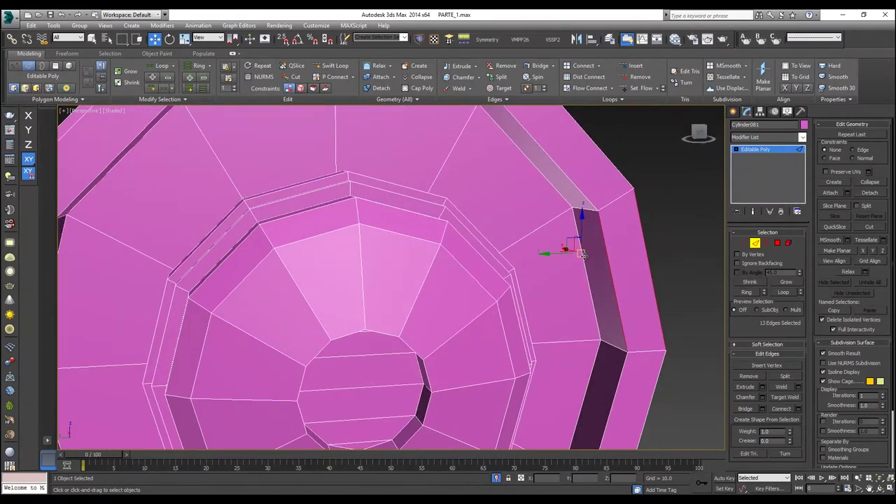
pyautogui.keyDown('alt'); pyautogui.moveTo(581, 258); pyautogui.dragTo(372, 265, button='middle'); pyautogui.keyUp('alt')
# Extend the selection with the edge at the hub's base and the groove edges of its stepped ring in that facet.
pyautogui.scroll(4, 367, 267)
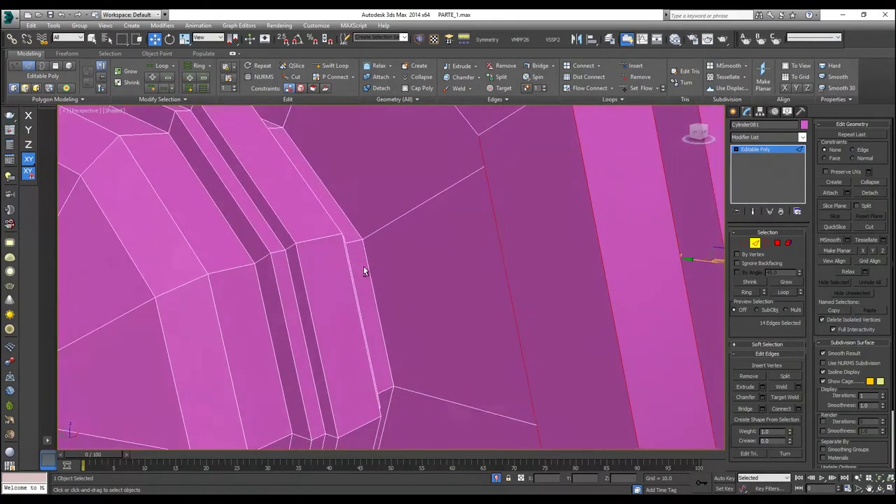
pyautogui.keyDown('ctrl'); pyautogui.click(367, 269); pyautogui.keyUp('ctrl')
pyautogui.keyDown('ctrl'); pyautogui.click(278, 300); pyautogui.keyUp('ctrl')
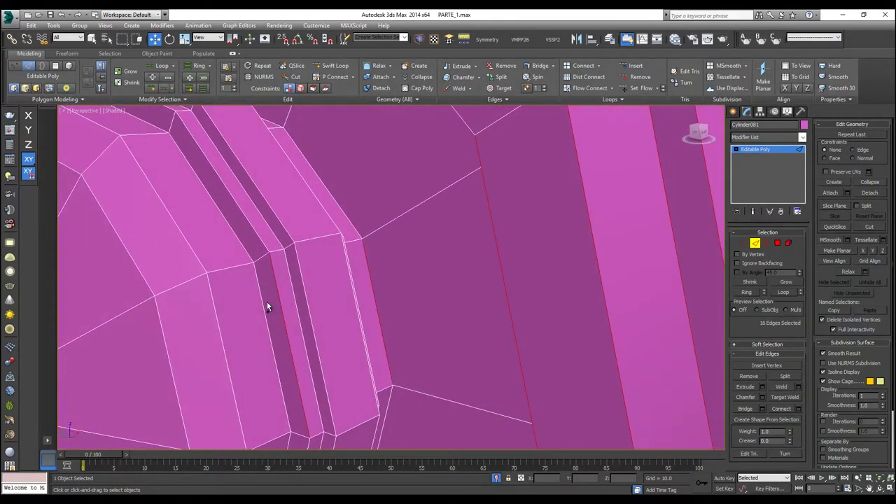
pyautogui.keyDown('ctrl'); pyautogui.click(277, 308); pyautogui.keyUp('ctrl')
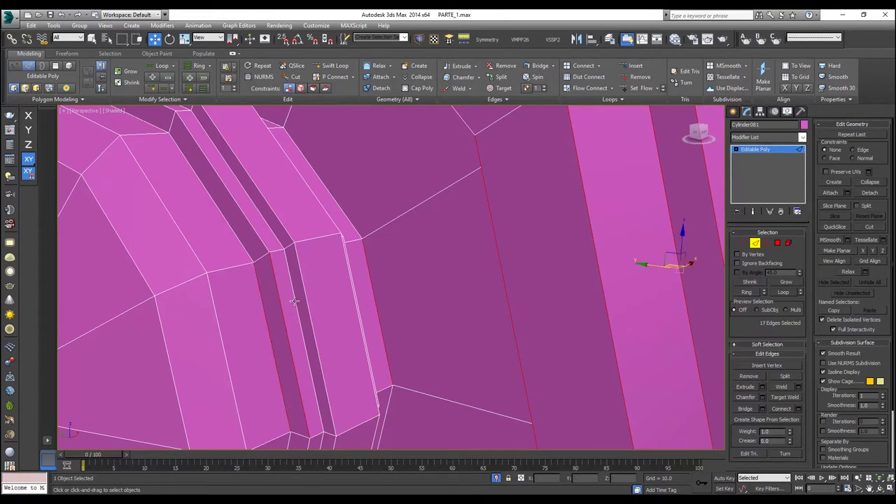
pyautogui.keyDown('ctrl'); pyautogui.click(308, 301); pyautogui.keyUp('ctrl')
# In see-through display, add the closely spaced edges of the narrow groove between the hub's ring and its base.
pyautogui.scroll(-5, 310, 300)
pyautogui.scroll(6, 301, 276)
pyautogui.keyDown('alt'); pyautogui.moveTo(395, 288); pyautogui.dragTo(359, 296, button='middle'); pyautogui.keyUp('alt')
pyautogui.hotkey('alt', 'x')
pyautogui.scroll(-5, 380, 295)
pyautogui.scroll(5, 381, 295)
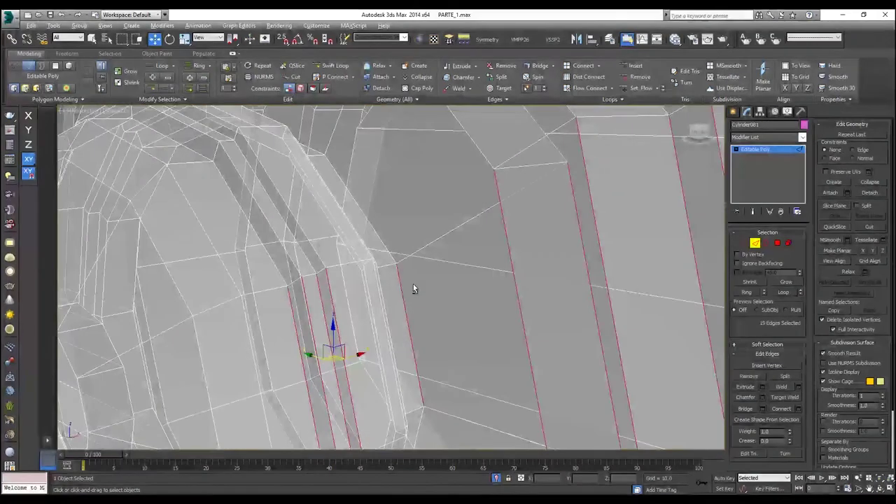
pyautogui.scroll(2, 385, 300)
pyautogui.scroll(-4, 369, 296)
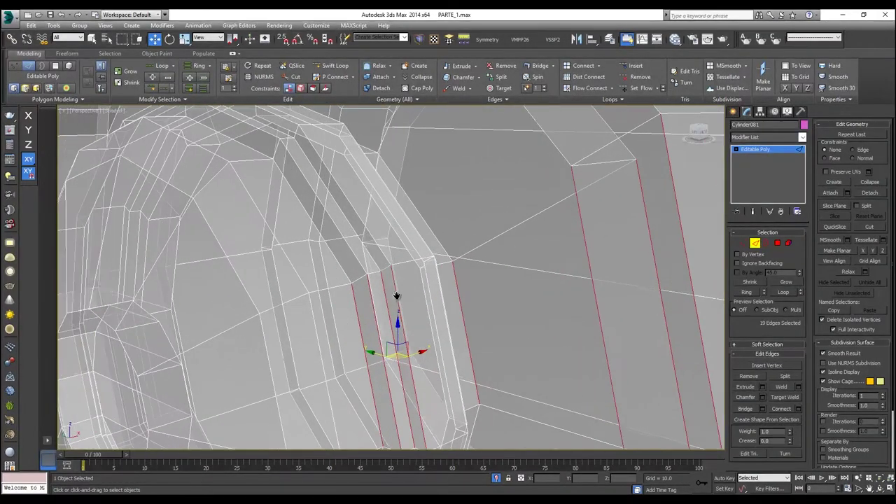
pyautogui.keyDown('ctrl'); pyautogui.click(434, 289); pyautogui.keyUp('ctrl')
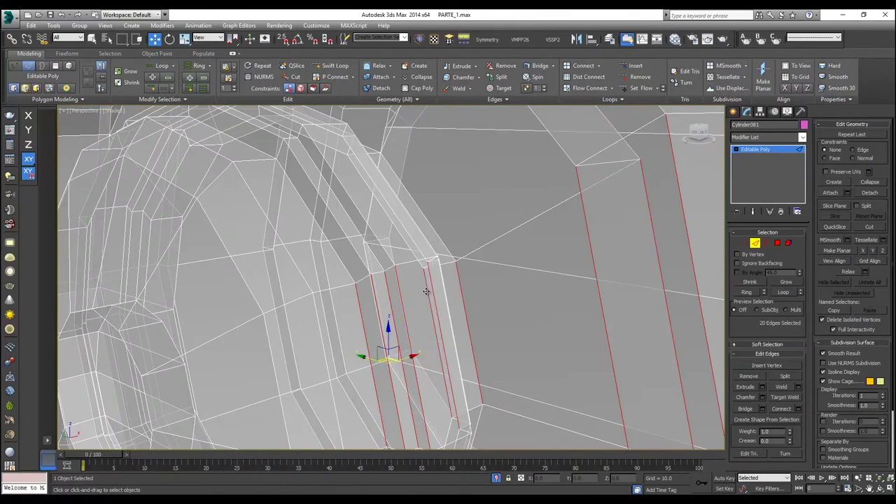
pyautogui.scroll(4, 436, 294)
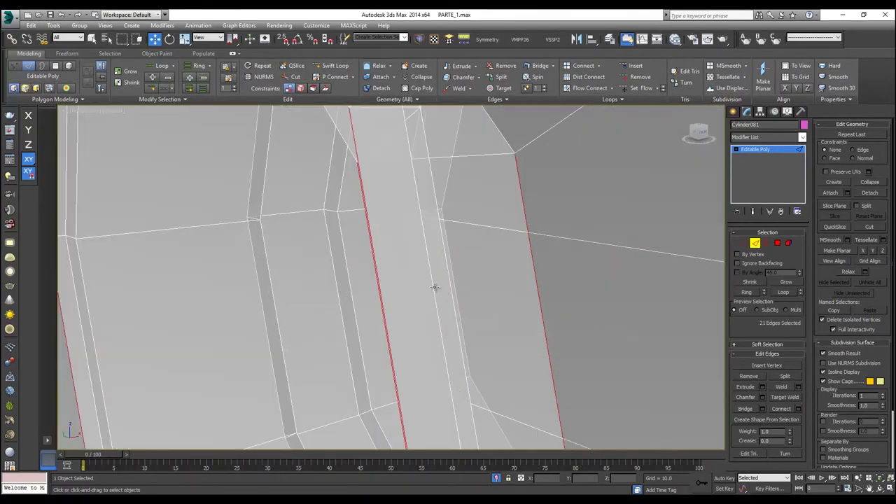
pyautogui.scroll(-4, 444, 287)
pyautogui.scroll(5, 443, 287)
pyautogui.scroll(-4, 441, 283)
pyautogui.scroll(3, 434, 278)
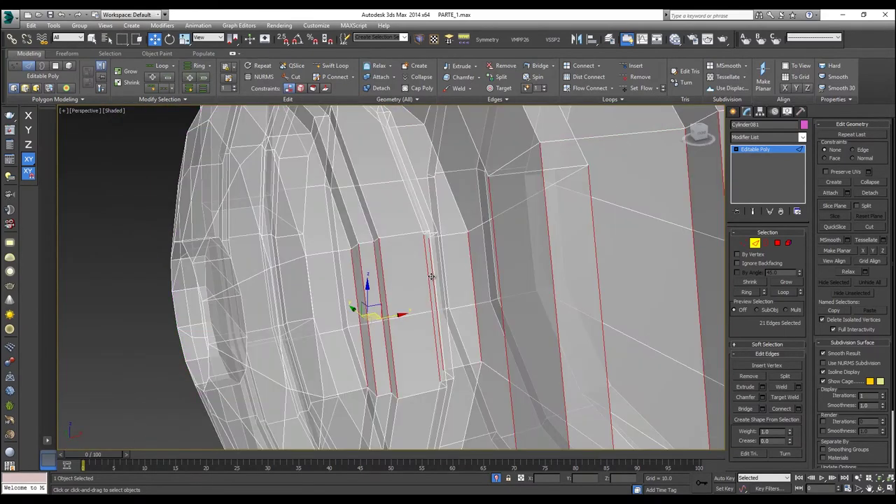
pyautogui.keyDown('ctrl'); pyautogui.click(431, 273); pyautogui.keyUp('ctrl')
pyautogui.scroll(5, 443, 272)
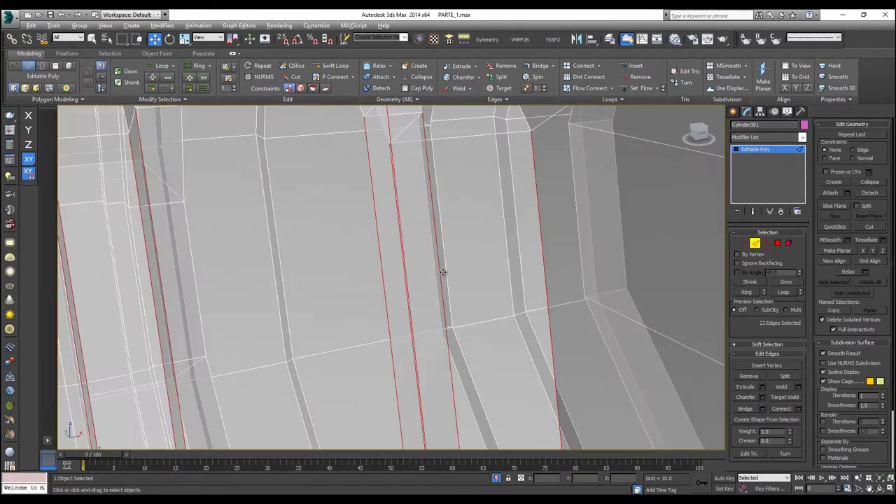
pyautogui.keyDown('ctrl'); pyautogui.click(443, 274); pyautogui.keyUp('ctrl')
# Check the selected profile edges in see-through display and add the two edges of the hub's front shoulder in the same facet.
pyautogui.hotkey('alt', 'x')
pyautogui.keyDown('alt'); pyautogui.moveTo(444, 273); pyautogui.dragTo(450, 302, button='middle'); pyautogui.keyUp('alt')
pyautogui.scroll(-4, 470, 306)
pyautogui.hotkey('alt', 'x')
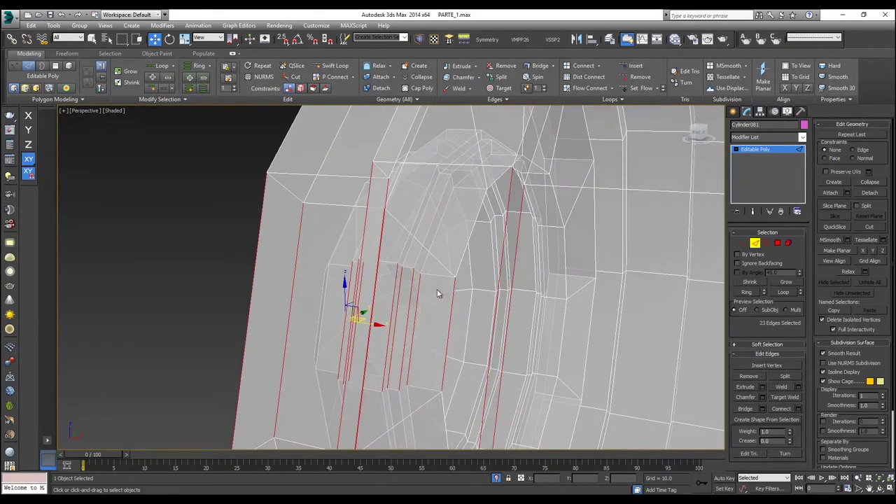
pyautogui.scroll(4, 438, 294)
pyautogui.scroll(-6, 438, 282)
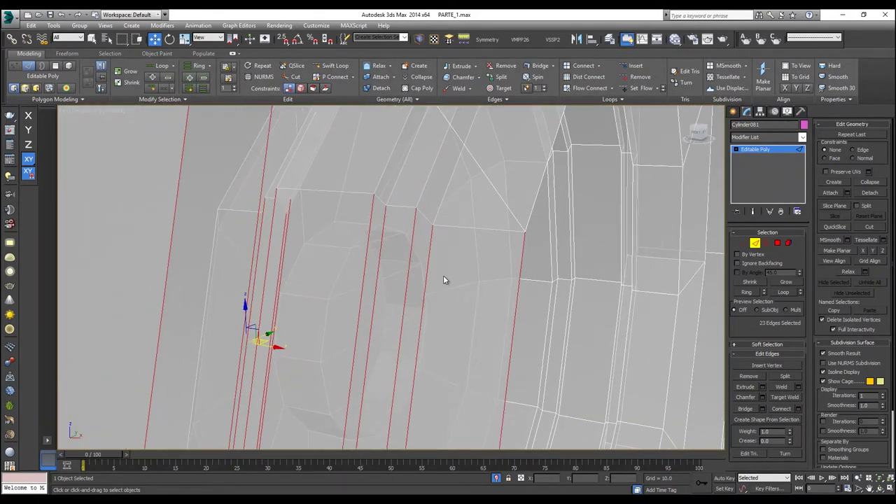
pyautogui.moveTo(469, 275)
pyautogui.keyDown('alt'); pyautogui.mouseDown(button='middle')
pyautogui.moveTo(508, 266)
pyautogui.moveTo(401, 276)
pyautogui.mouseUp(button='middle'); pyautogui.keyUp('alt')
pyautogui.keyDown('ctrl'); pyautogui.click(430, 281); pyautogui.keyUp('ctrl')
pyautogui.keyDown('ctrl'); pyautogui.click(451, 281); pyautogui.keyUp('ctrl')
# Add the rim and floor edges of the hub's central hole in that facet to the selection.
pyautogui.keyDown('alt'); pyautogui.moveTo(434, 285); pyautogui.dragTo(461, 283, button='middle'); pyautogui.keyUp('alt')
pyautogui.scroll(4, 382, 304)
pyautogui.keyDown('ctrl'); pyautogui.click(409, 282); pyautogui.keyUp('ctrl')
pyautogui.scroll(3, 412, 284)
pyautogui.keyDown('alt'); pyautogui.moveTo(600, 262); pyautogui.dragTo(550, 266, button='middle'); pyautogui.keyUp('alt')
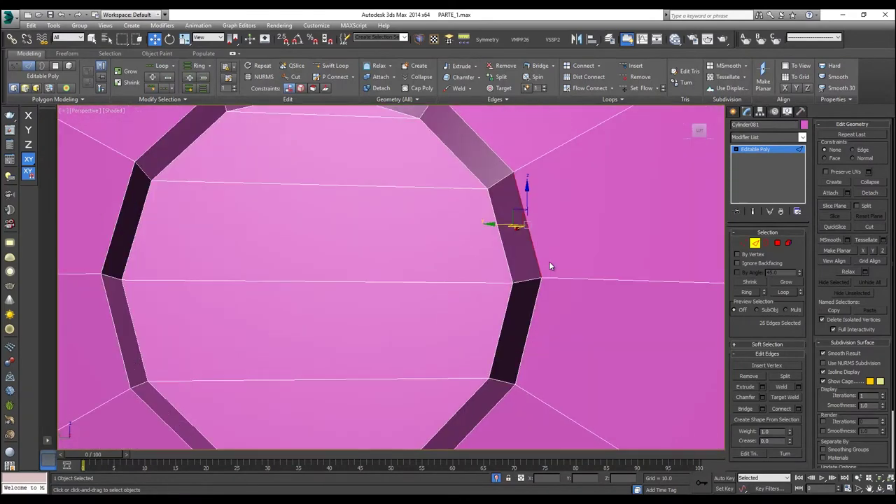
pyautogui.keyDown('ctrl'); pyautogui.click(503, 247); pyautogui.keyUp('ctrl')
# Expand the selected profile edges into full edge loops around the wheel.
pyautogui.scroll(-7, 503, 247)
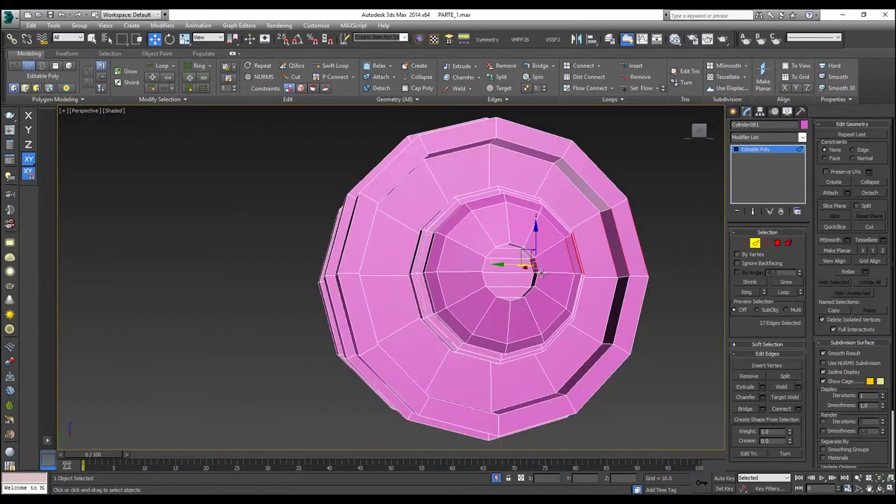
pyautogui.keyDown('alt'); pyautogui.moveTo(502, 259); pyautogui.dragTo(508, 283, button='middle'); pyautogui.keyUp('alt')
pyautogui.keyDown('ctrl'); pyautogui.click(640, 252); pyautogui.keyUp('ctrl')
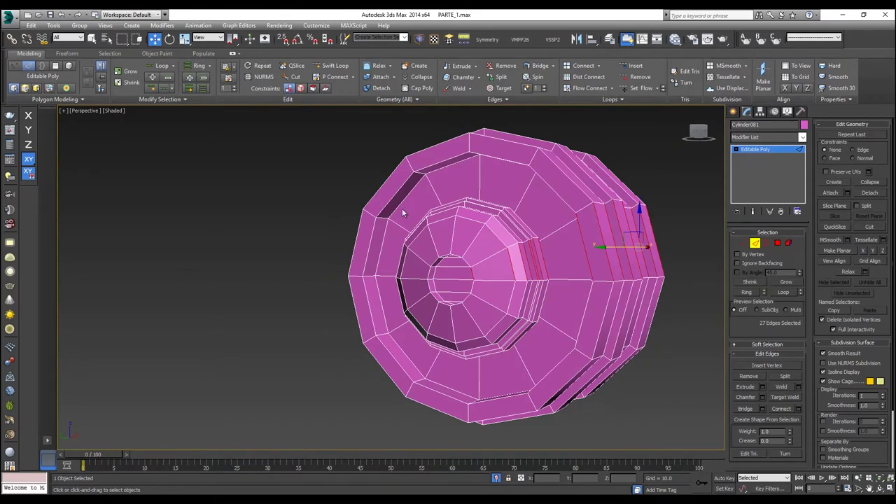
pyautogui.click(161, 65)
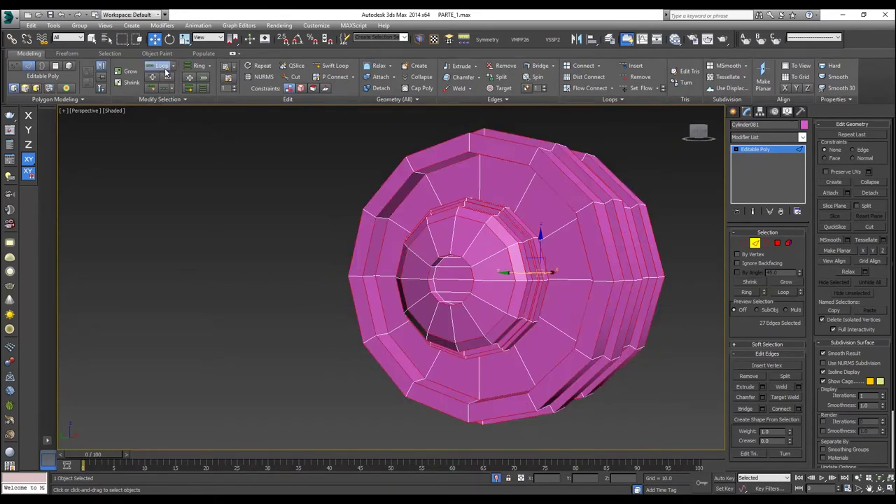
# Complete the loop selection with the missing edges around the floor of the hub's central hole.
pyautogui.keyDown('alt'); pyautogui.moveTo(472, 256); pyautogui.dragTo(426, 222, button='middle'); pyautogui.keyUp('alt')
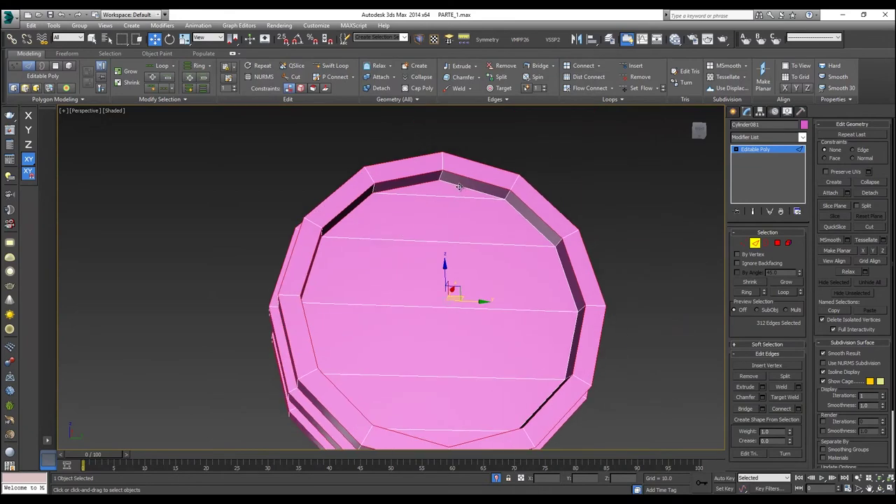
pyautogui.keyDown('alt'); pyautogui.moveTo(315, 175); pyautogui.dragTo(374, 227, button='middle'); pyautogui.keyUp('alt')
pyautogui.scroll(5, 424, 250)
pyautogui.moveTo(424, 251)
pyautogui.keyDown('alt'); pyautogui.mouseDown(button='middle')
pyautogui.moveTo(417, 227)
pyautogui.moveTo(387, 224)
pyautogui.moveTo(463, 236)
pyautogui.moveTo(422, 234)
pyautogui.mouseUp(button='middle'); pyautogui.keyUp('alt')
pyautogui.keyDown('ctrl'); pyautogui.click(362, 131); pyautogui.keyUp('ctrl')
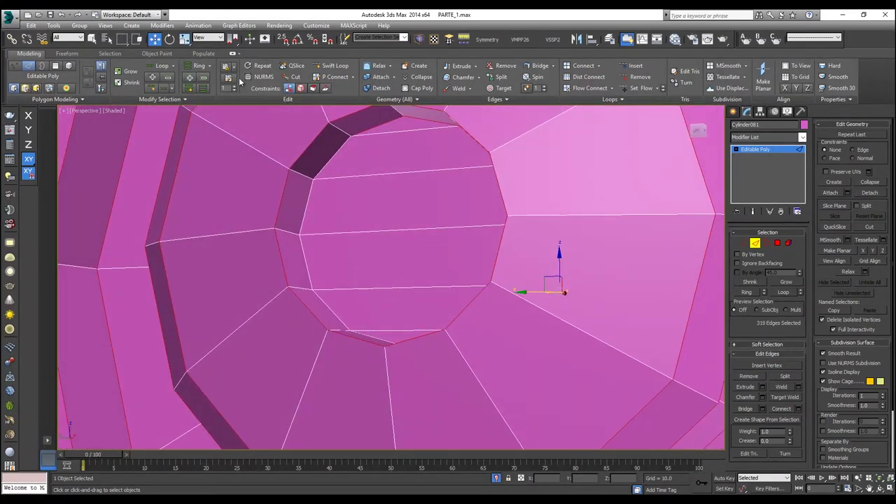
pyautogui.keyDown('ctrl'); pyautogui.click(306, 154); pyautogui.keyUp('ctrl')
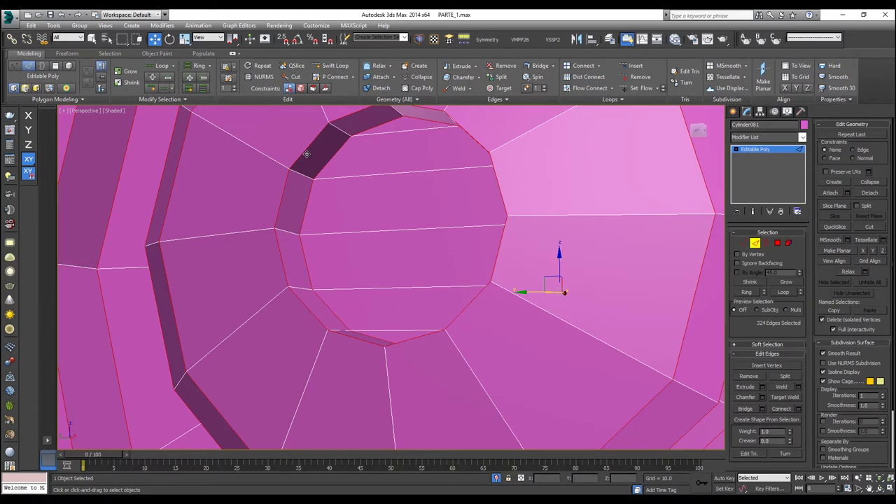
# Try chamfering all selected edge loops by 0.09 with 2 segments.
pyautogui.keyDown('alt'); pyautogui.moveTo(306, 154); pyautogui.dragTo(310, 238, button='middle'); pyautogui.keyUp('alt')
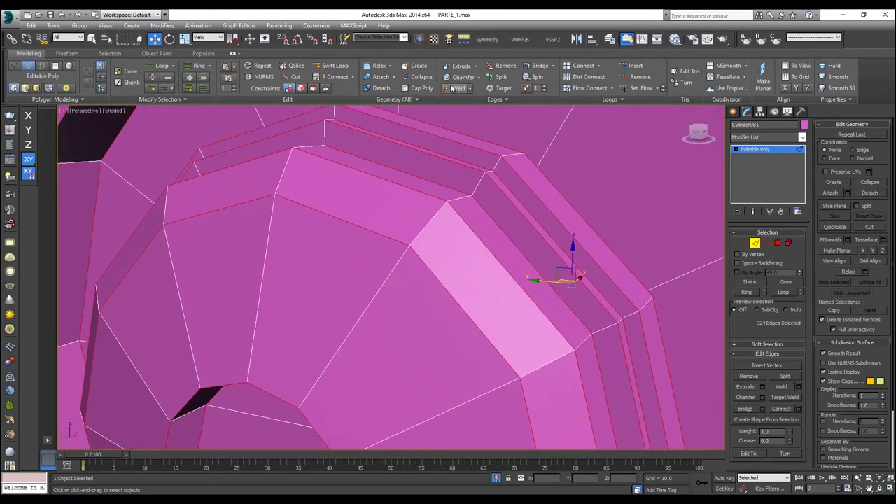
pyautogui.click(479, 78)
pyautogui.click(480, 88)
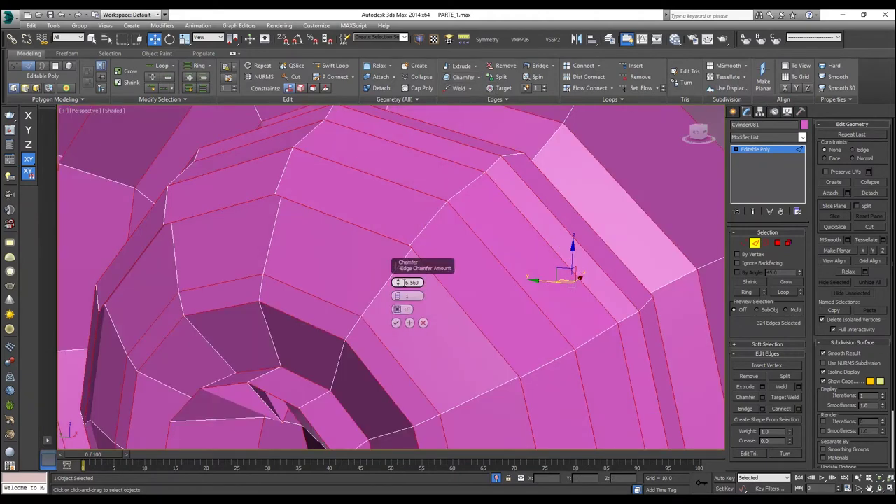
pyautogui.moveTo(397, 282); pyautogui.dragTo(383, 334)
pyautogui.keyDown('alt'); pyautogui.moveTo(383, 334); pyautogui.dragTo(366, 304, button='middle'); pyautogui.keyUp('alt')
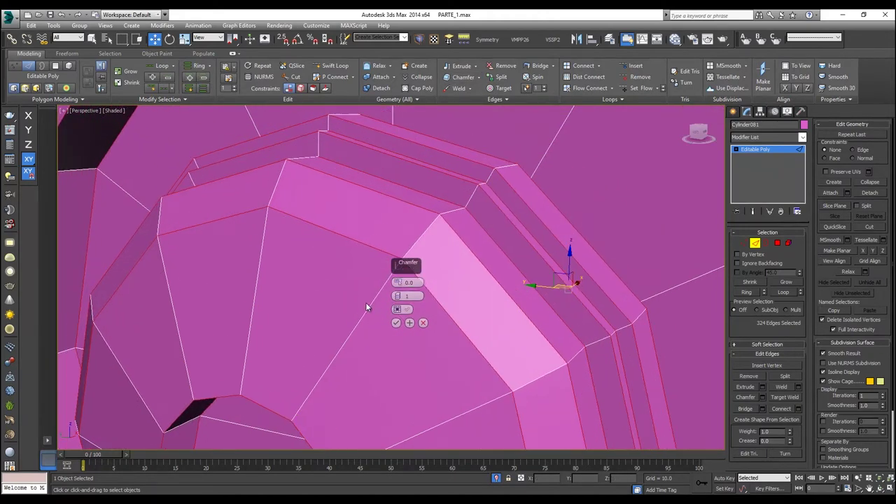
pyautogui.scroll(2, 366, 296)
pyautogui.press('z')
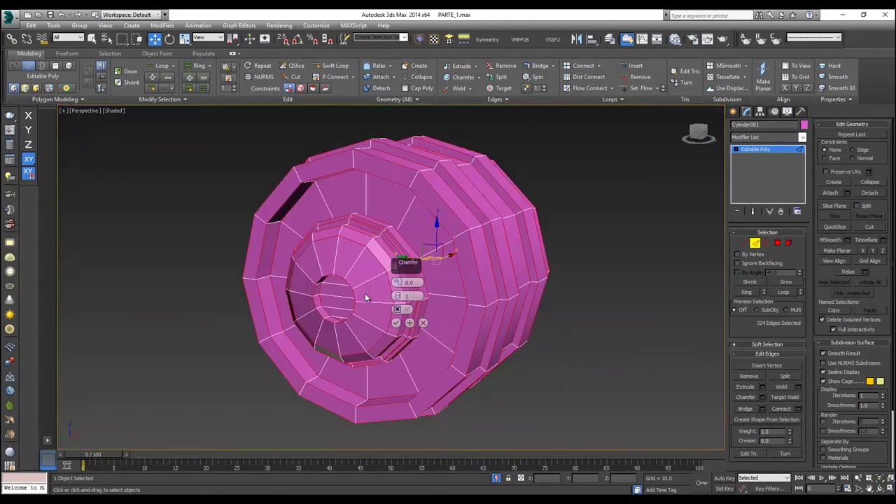
pyautogui.scroll(10, 362, 260)
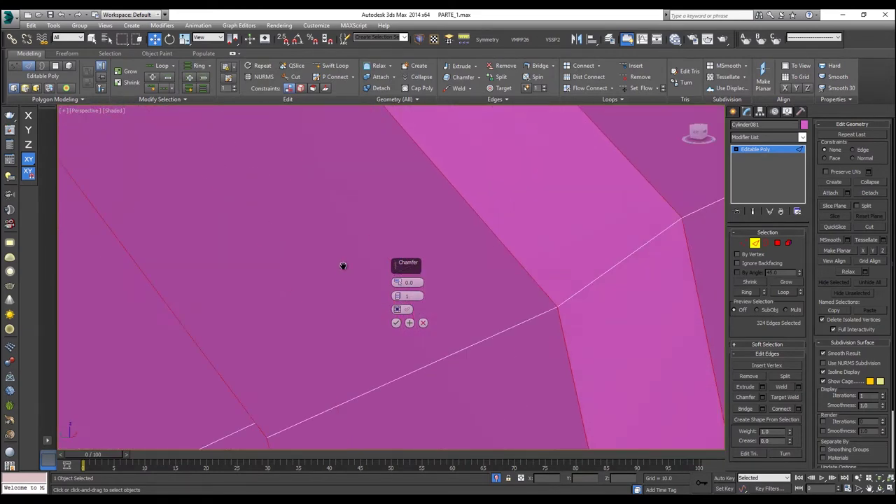
pyautogui.moveTo(311, 263); pyautogui.dragTo(280, 254, button='middle')
pyautogui.moveTo(401, 282); pyautogui.dragTo(401, 283)
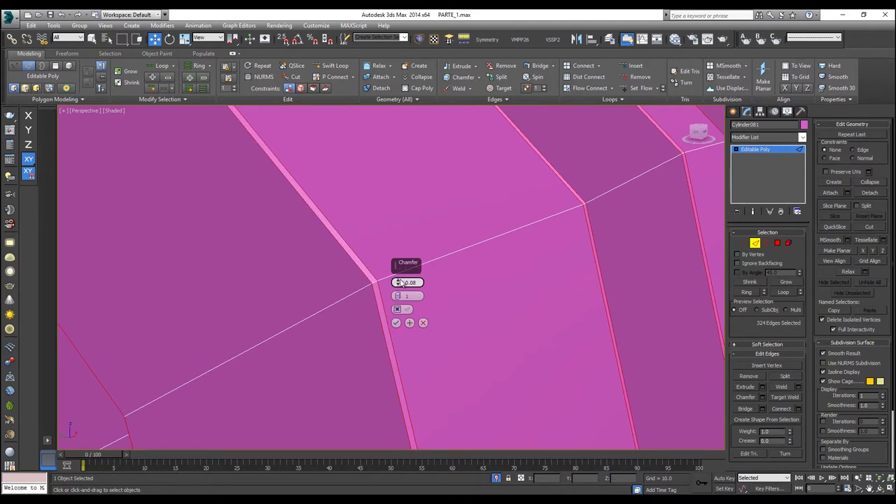
pyautogui.moveTo(401, 282); pyautogui.dragTo(399, 295)
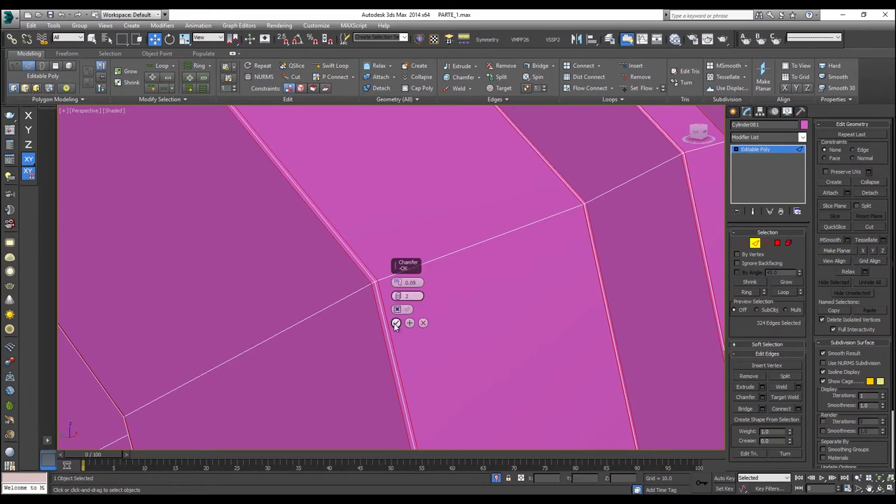
pyautogui.click(396, 323)
pyautogui.scroll(-5, 394, 324)
pyautogui.scroll(5, 394, 324)
pyautogui.hotkey('ctrl', 'z')
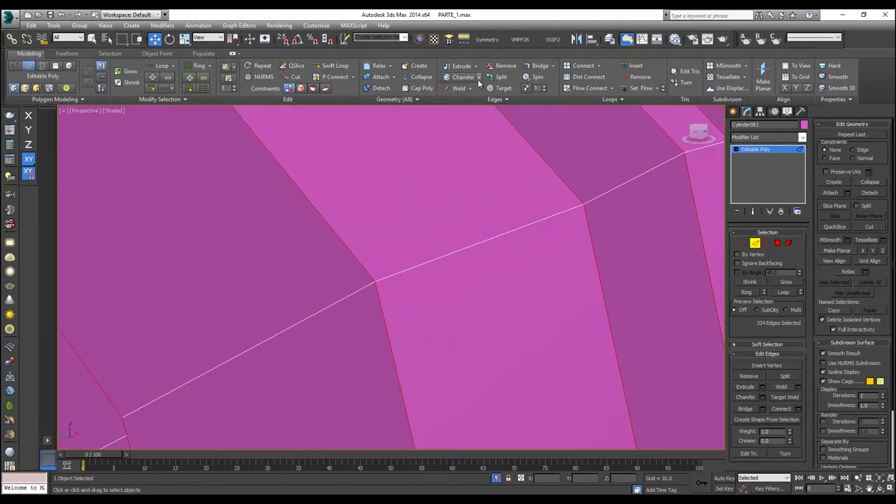
# Chamfer all selected edge loops by 0.11 with 2 segments and leave edge level.
pyautogui.click(479, 78)
pyautogui.click(398, 280)
pyautogui.click(398, 280)
pyautogui.click(398, 279)
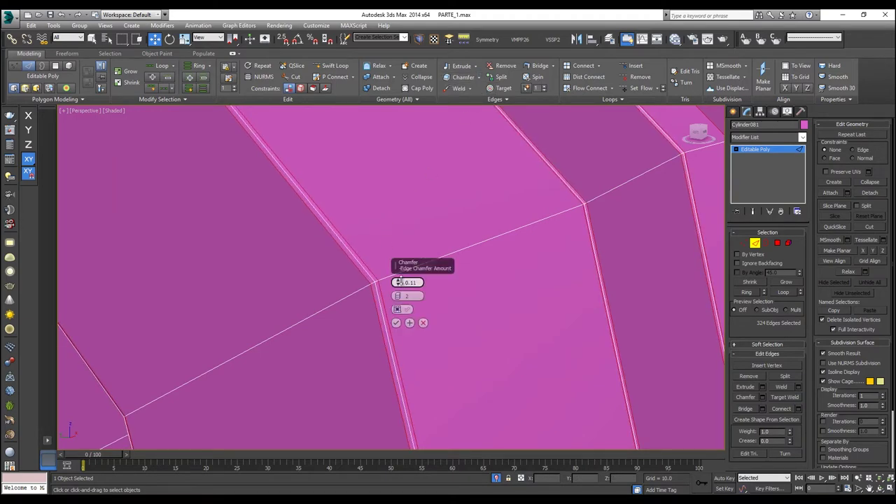
pyautogui.click(395, 322)
pyautogui.scroll(-6, 402, 318)
pyautogui.keyDown('alt'); pyautogui.moveTo(522, 309); pyautogui.dragTo(635, 271, button='middle'); pyautogui.keyUp('alt')
pyautogui.click(754, 244)
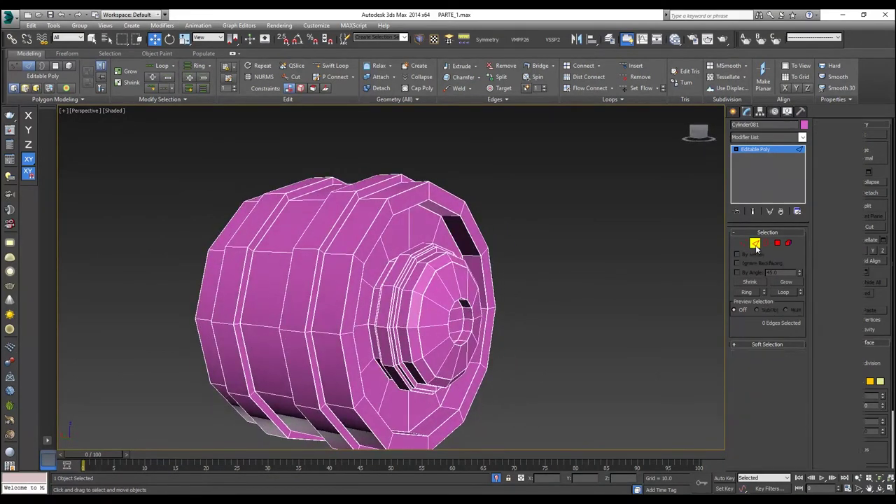
pyautogui.keyDown('alt'); pyautogui.moveTo(564, 270); pyautogui.dragTo(551, 261, button='middle'); pyautogui.keyUp('alt')
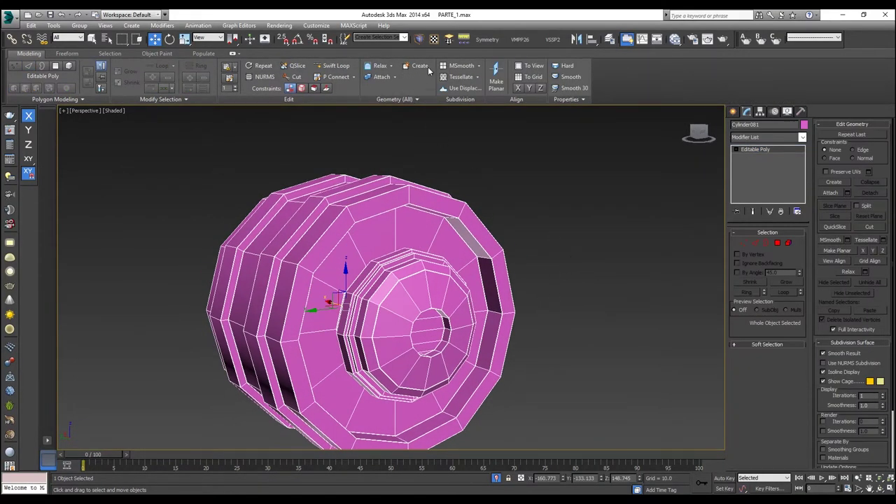
# Add a MeshSmooth modifier to the wheel.
pyautogui.click(767, 137)
pyautogui.press('m')
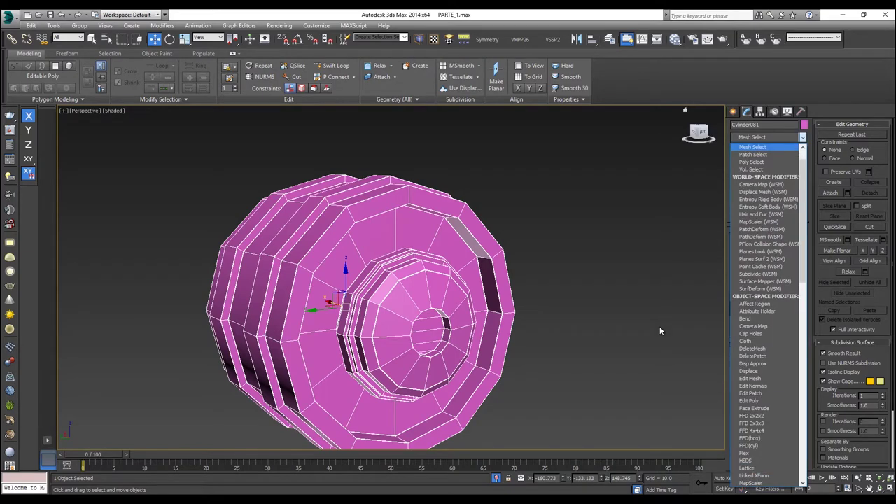
pyautogui.press('m')
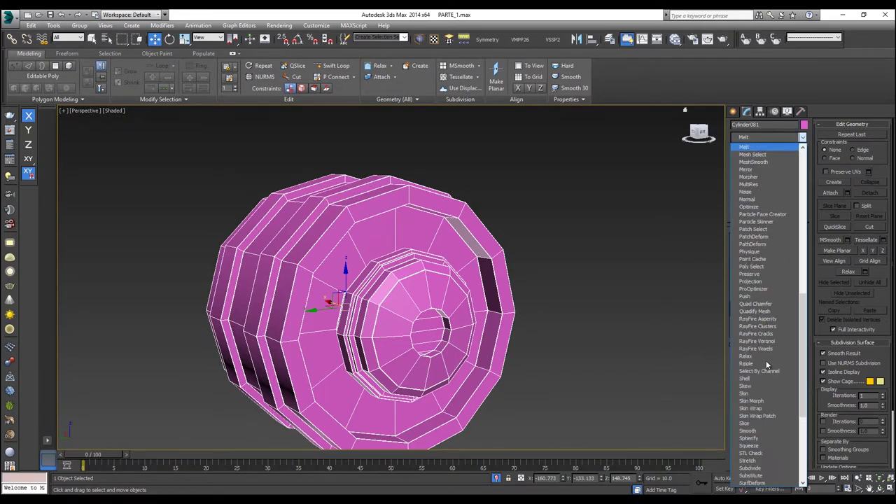
pyautogui.press('m')
pyautogui.press('m')
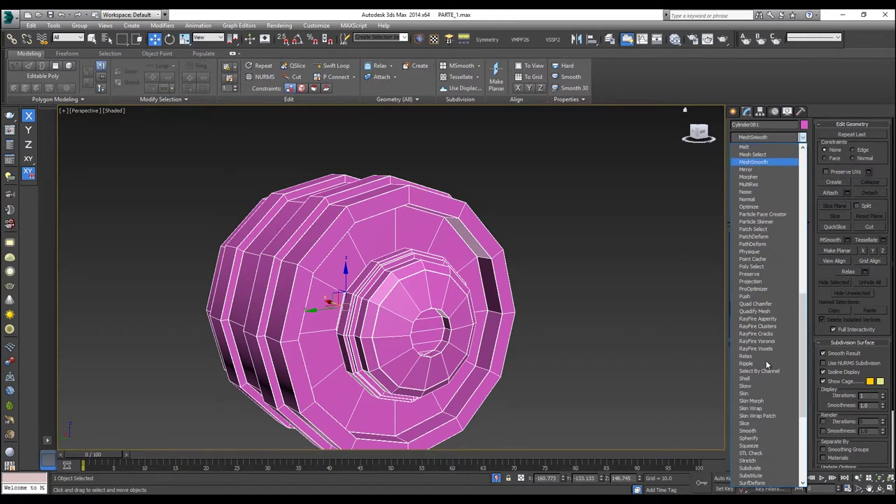
pyautogui.press('Return')
# Set the MeshSmooth iterations to 2 and inspect the smoothed wheel from both sides.
pyautogui.click(610, 235)
pyautogui.keyDown('alt'); pyautogui.moveTo(610, 234); pyautogui.dragTo(707, 266, button='middle'); pyautogui.keyUp('alt')
pyautogui.keyDown('alt'); pyautogui.moveTo(540, 242); pyautogui.dragTo(540, 260, button='middle'); pyautogui.keyUp('alt')
pyautogui.click(483, 265)
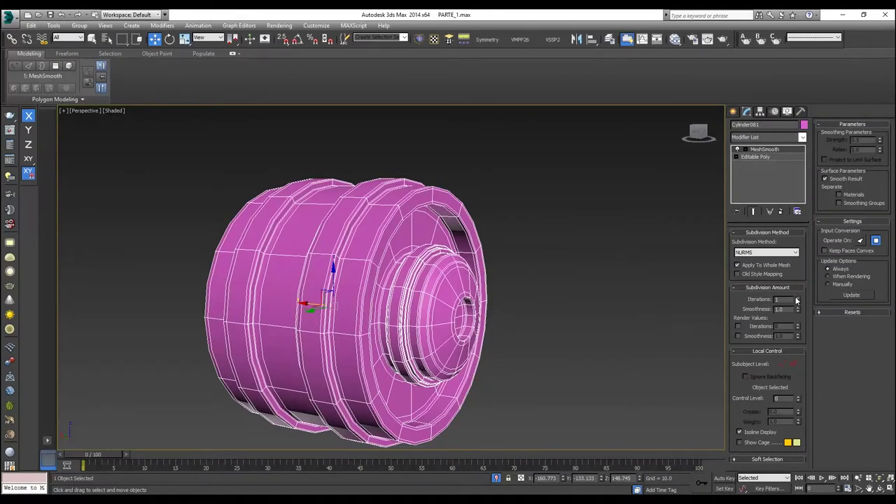
pyautogui.keyDown('alt'); pyautogui.moveTo(630, 264); pyautogui.dragTo(600, 268, button='middle'); pyautogui.keyUp('alt')
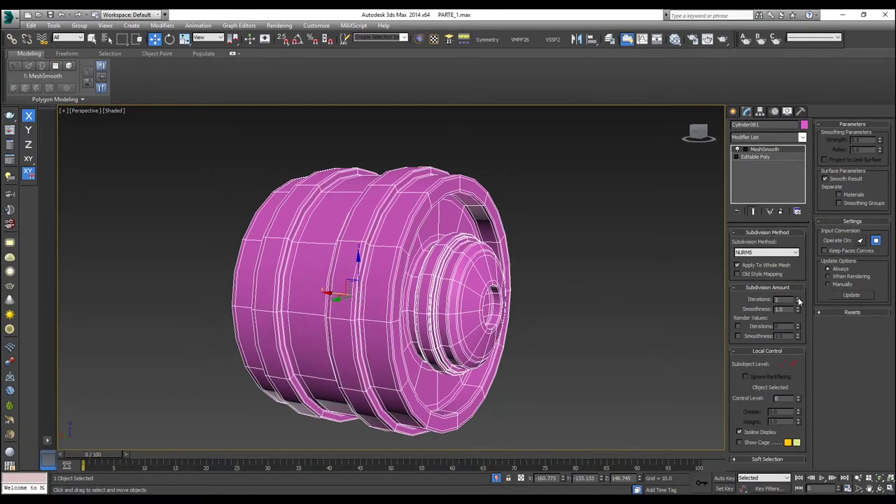
pyautogui.click(588, 259)
pyautogui.keyDown('alt'); pyautogui.moveTo(588, 259); pyautogui.dragTo(508, 256, button='middle'); pyautogui.keyUp('alt')
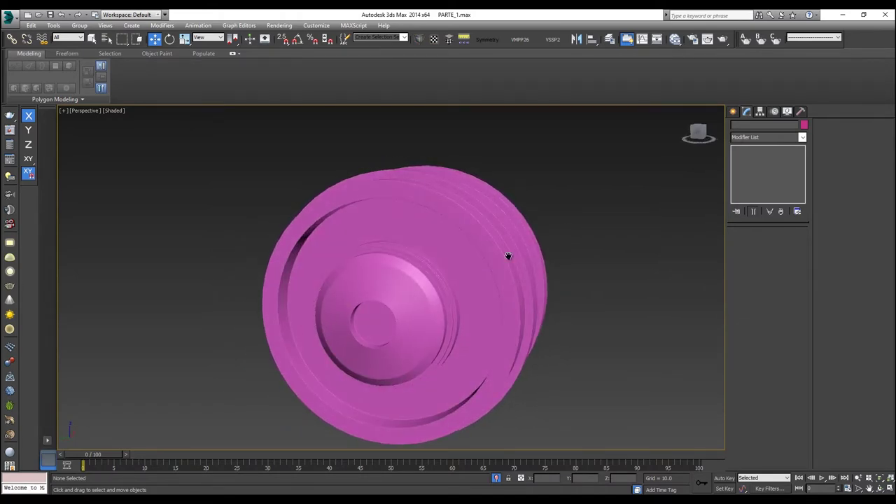
pyautogui.keyDown('alt'); pyautogui.moveTo(508, 256); pyautogui.dragTo(473, 249, button='middle'); pyautogui.keyUp('alt')
pyautogui.click(473, 250)
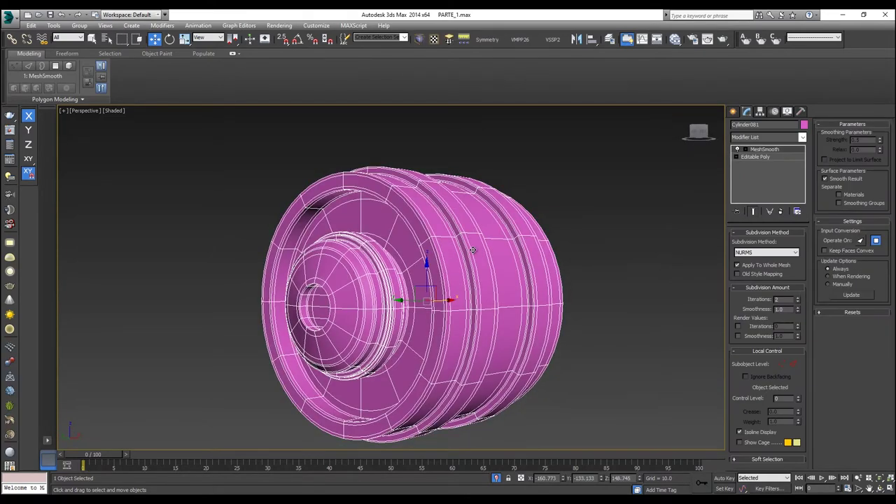
pyautogui.keyDown('alt'); pyautogui.moveTo(550, 250); pyautogui.dragTo(584, 254, button='middle'); pyautogui.keyUp('alt')
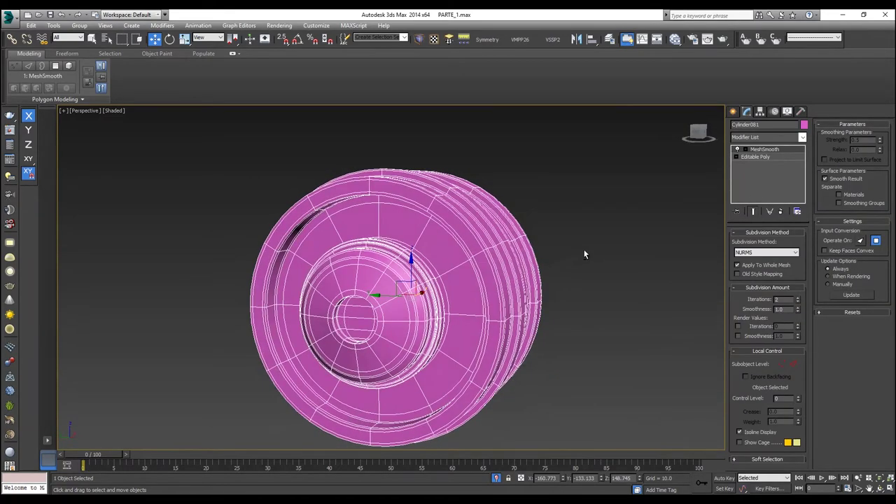
# Try switching the MeshSmooth subdivision method to Classic.
pyautogui.click(756, 251)
pyautogui.click(753, 260)
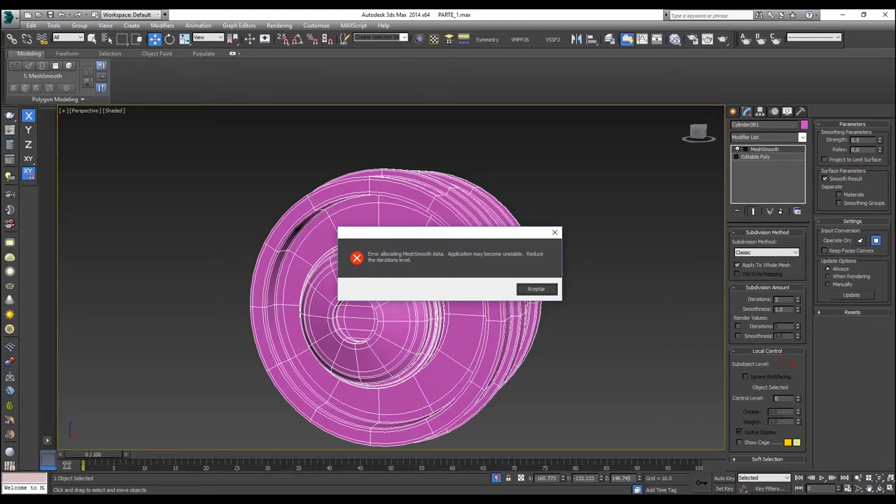
pyautogui.click(536, 288)
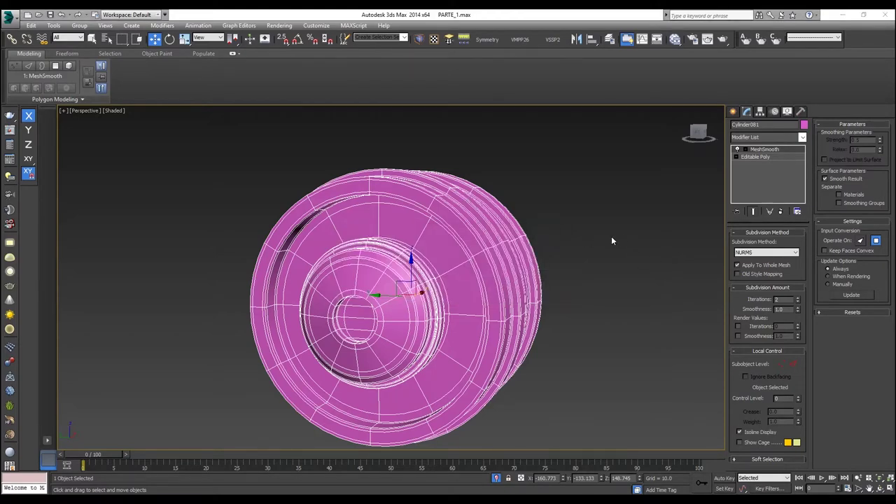
# Create a plane about 22 long and 31 wide in the left view, over the upper part of the hub.
pyautogui.keyDown('alt'); pyautogui.moveTo(590, 227); pyautogui.dragTo(623, 238, button='middle'); pyautogui.keyUp('alt')
pyautogui.click(535, 241)
pyautogui.click(500, 241)
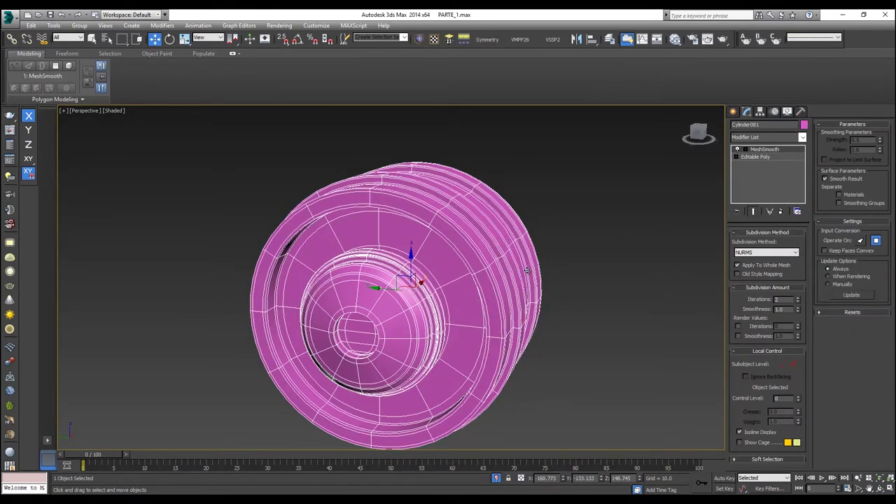
pyautogui.press('f')
pyautogui.press('l')
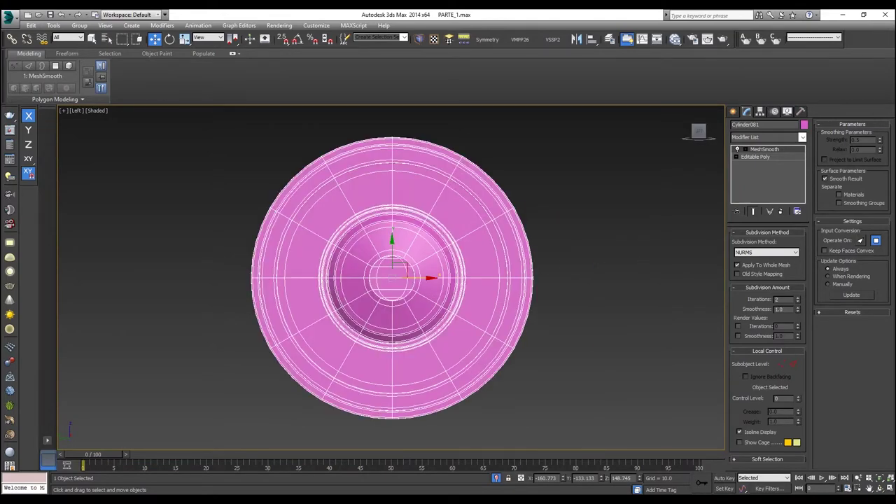
pyautogui.scroll(2, 599, 266)
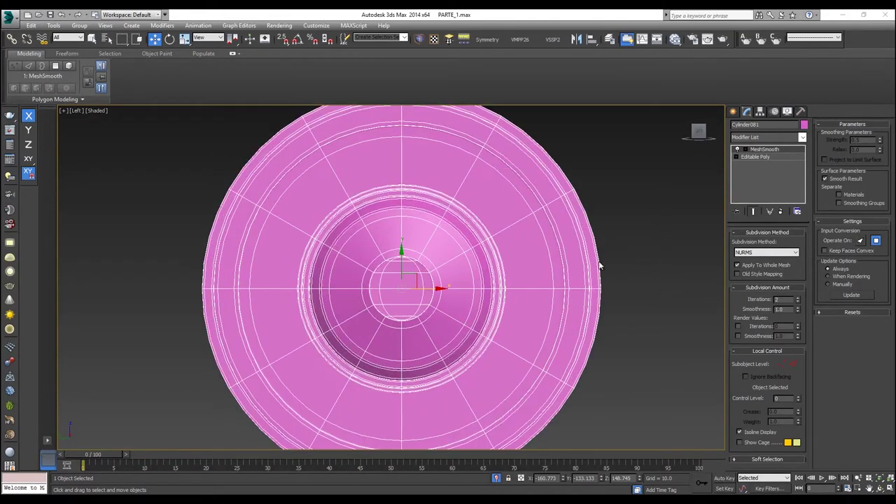
pyautogui.moveTo(550, 241); pyautogui.dragTo(572, 251, button='middle')
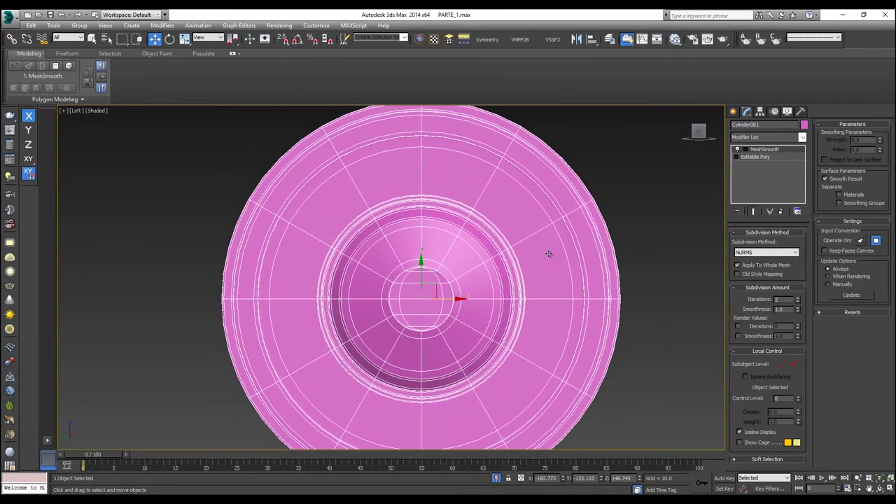
pyautogui.press('v')
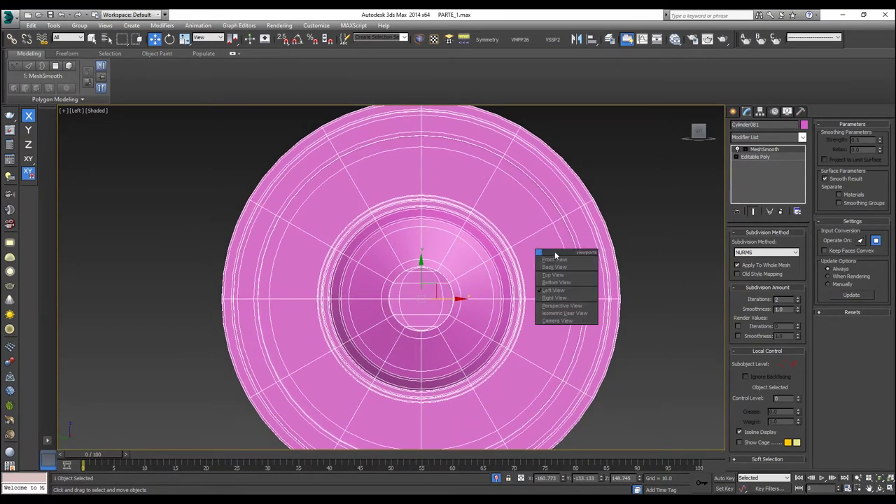
pyautogui.click(732, 111)
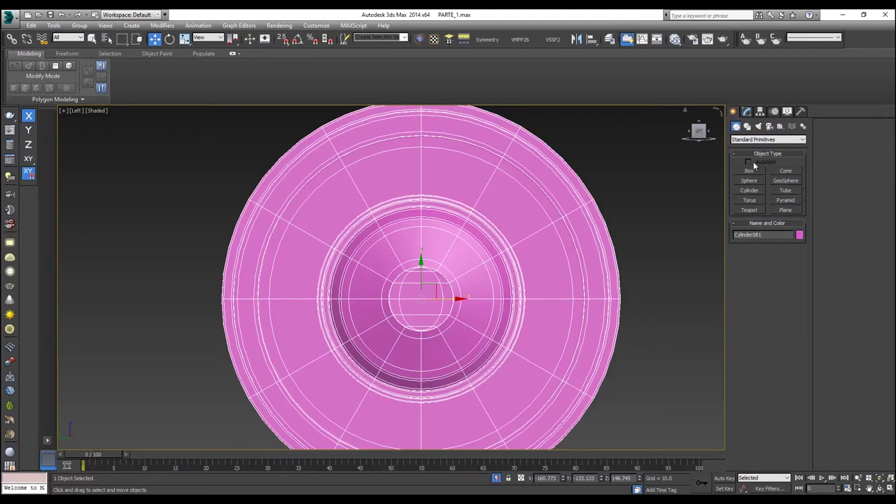
pyautogui.click(782, 209)
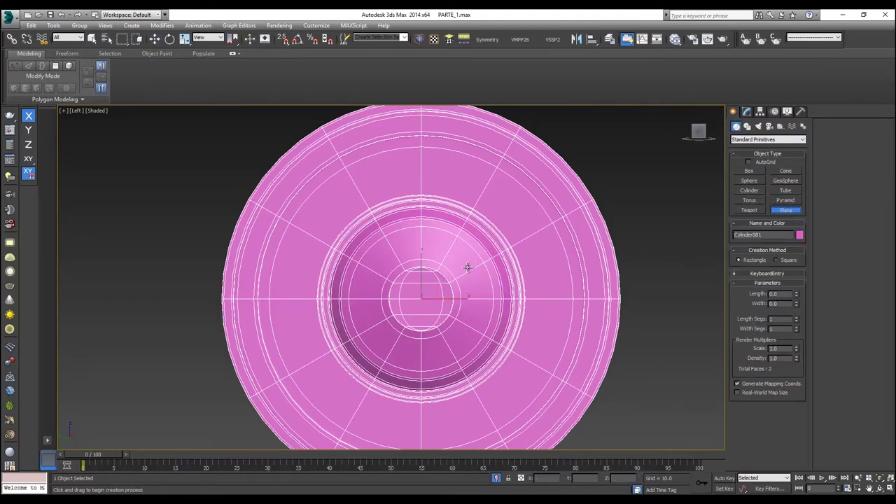
pyautogui.moveTo(467, 270)
pyautogui.mouseDown()
pyautogui.moveTo(392, 227)
pyautogui.moveTo(378, 198)
pyautogui.moveTo(361, 194)
pyautogui.mouseUp()
# Position the plane centred over the upper half of the hub and just in front of its outer face.
pyautogui.press('F3')
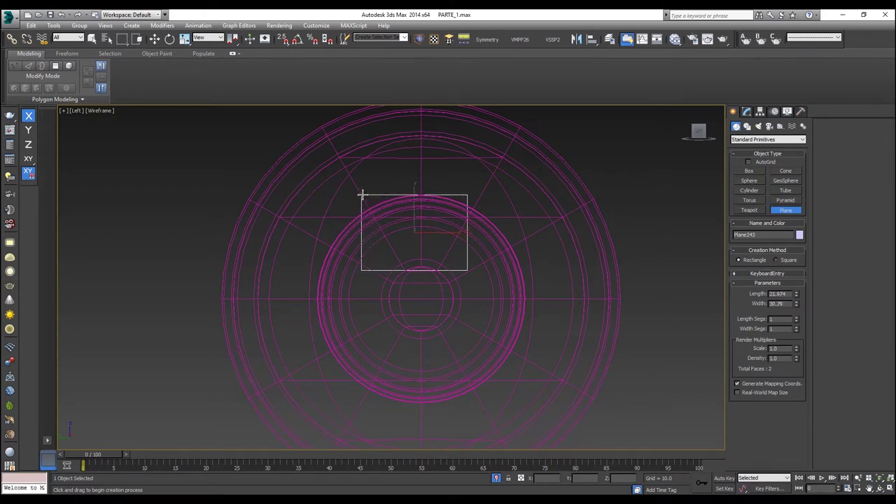
pyautogui.press('w')
pyautogui.moveTo(429, 233); pyautogui.dragTo(421, 207)
pyautogui.press('f')
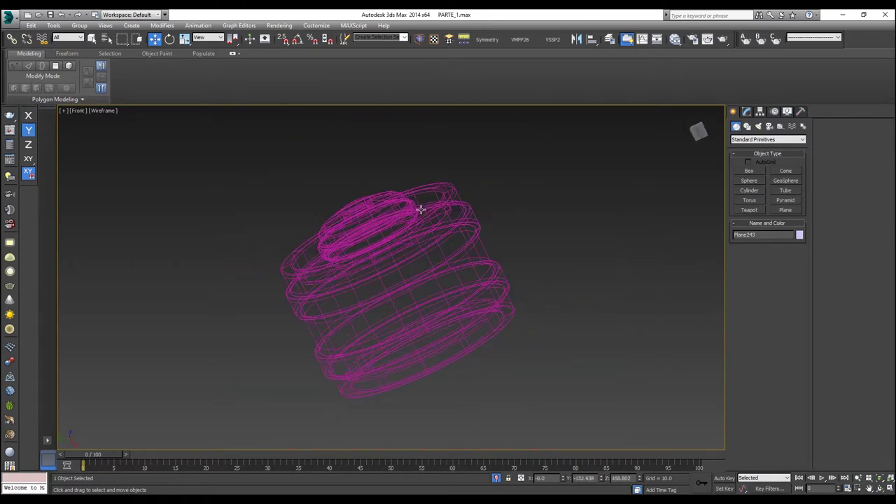
pyautogui.press('p')
pyautogui.scroll(-4, 424, 224)
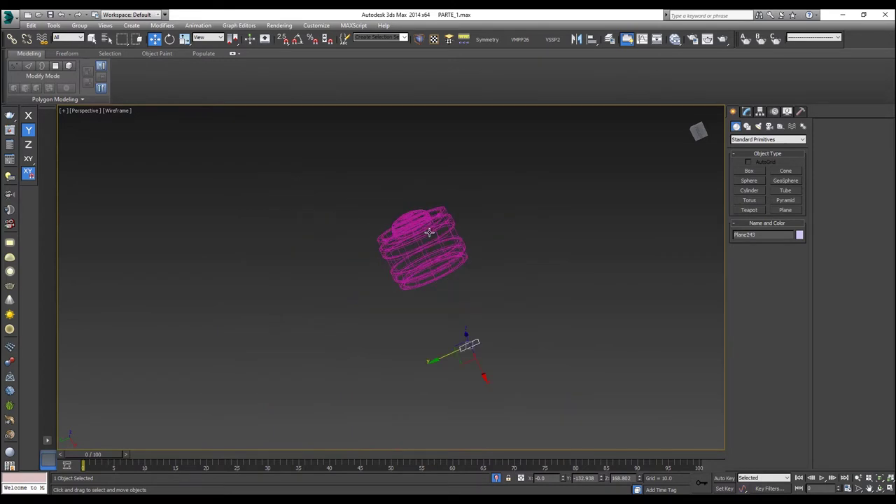
pyautogui.moveTo(426, 255)
pyautogui.keyDown('alt'); pyautogui.mouseDown(button='middle')
pyautogui.moveTo(419, 306)
pyautogui.moveTo(468, 345)
pyautogui.mouseUp(button='middle'); pyautogui.keyUp('alt')
pyautogui.press('F3')
pyautogui.moveTo(468, 345); pyautogui.dragTo(332, 346)
pyautogui.press('z')
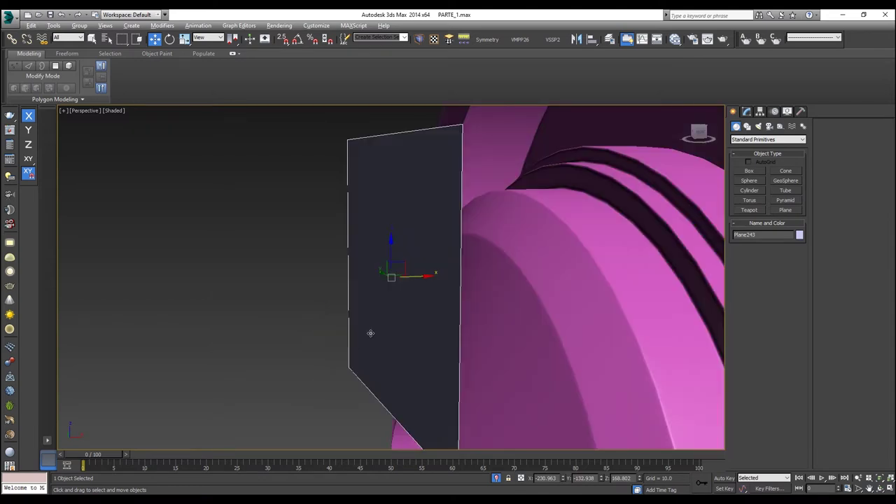
pyautogui.scroll(-2, 378, 334)
pyautogui.moveTo(393, 330)
pyautogui.keyDown('alt'); pyautogui.mouseDown(button='middle')
pyautogui.moveTo(402, 305)
pyautogui.moveTo(428, 298)
pyautogui.moveTo(409, 300)
pyautogui.moveTo(422, 304)
pyautogui.moveTo(397, 327)
pyautogui.mouseUp(button='middle'); pyautogui.keyUp('alt')
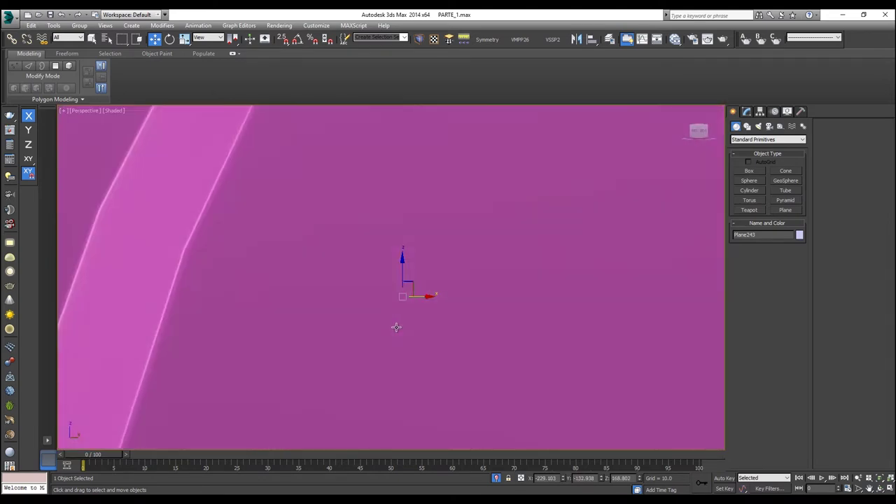
# Examine the wheel's rear face with the MeshSmooth effect switched off and back on.
pyautogui.scroll(-4, 396, 327)
pyautogui.keyDown('alt'); pyautogui.moveTo(490, 315); pyautogui.dragTo(448, 312, button='middle'); pyautogui.keyUp('alt')
pyautogui.click(448, 312)
pyautogui.moveTo(502, 296); pyautogui.dragTo(490, 273, button='middle')
pyautogui.click(746, 111)
pyautogui.press('1')
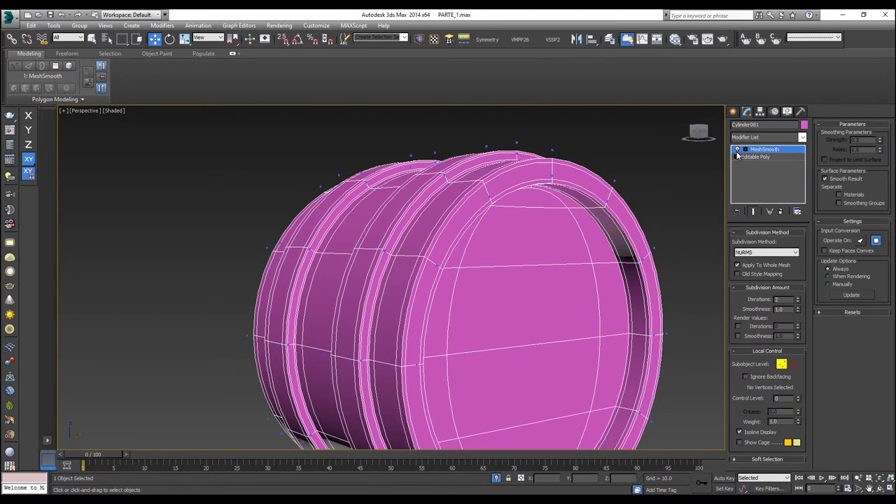
pyautogui.click(737, 150)
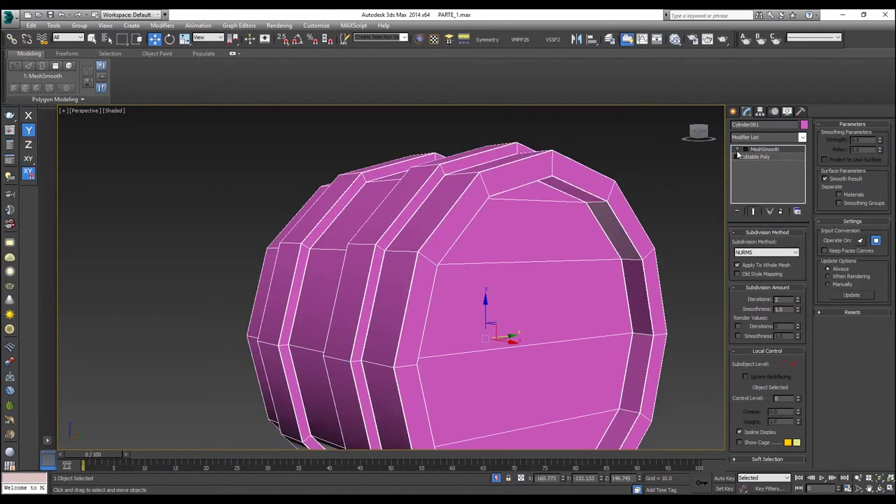
pyautogui.click(737, 151)
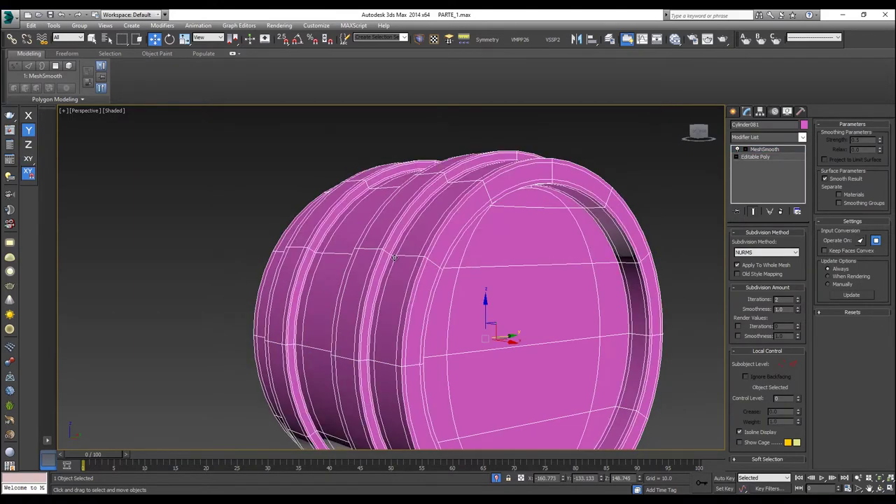
pyautogui.keyDown('alt'); pyautogui.moveTo(393, 258); pyautogui.dragTo(451, 262, button='middle'); pyautogui.keyUp('alt')
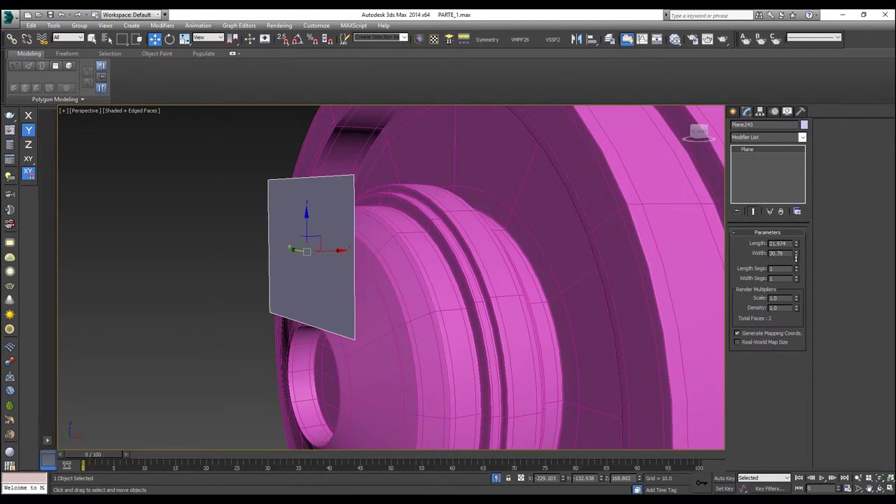
# Keep the plane at one length and one width segment and convert it to an Editable Poly.
pyautogui.moveTo(797, 294); pyautogui.dragTo(803, 272)
pyautogui.rightClick(339, 222)
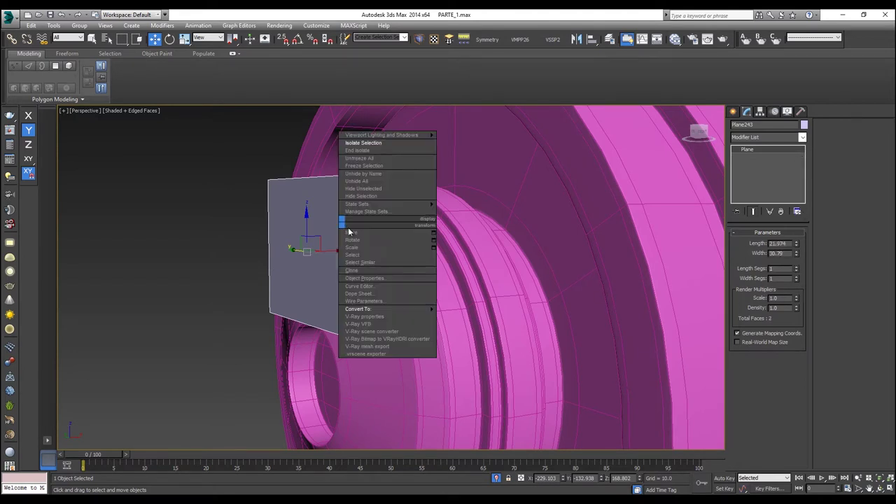
pyautogui.moveTo(415, 309)
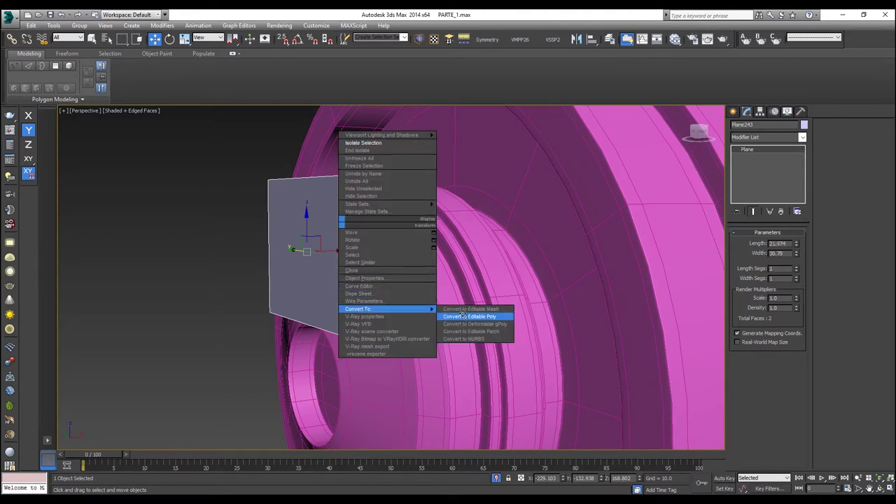
pyautogui.click(463, 315)
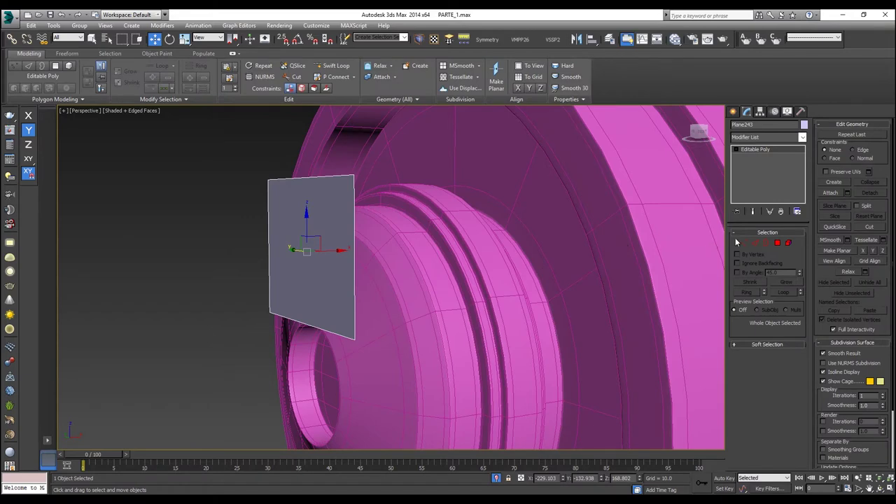
# Move the plane's two upper vertices down and back so it slopes along the hub's conical face.
pyautogui.click(743, 243)
pyautogui.moveTo(354, 220); pyautogui.dragTo(226, 163)
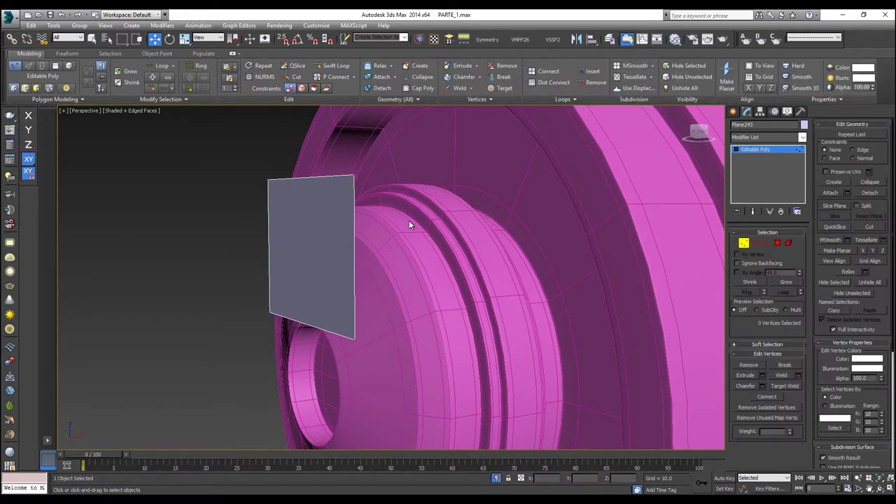
pyautogui.keyDown('alt'); pyautogui.moveTo(226, 164); pyautogui.dragTo(303, 156, button='middle'); pyautogui.keyUp('alt')
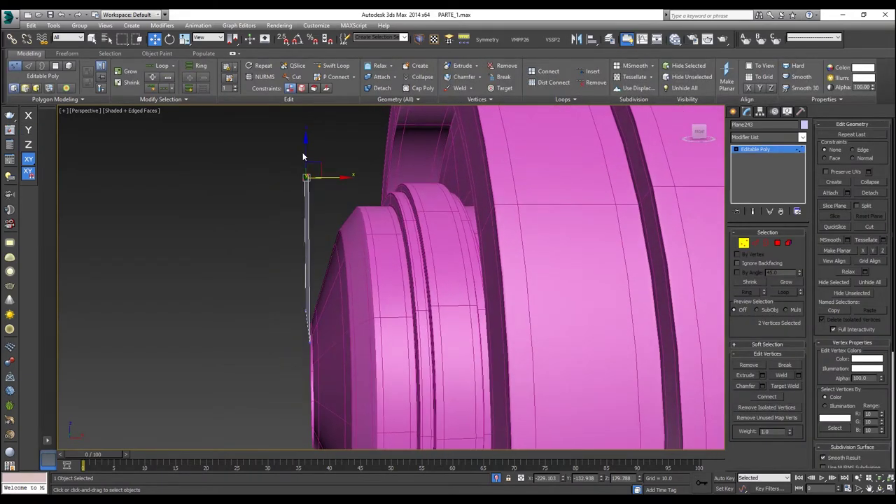
pyautogui.moveTo(303, 156); pyautogui.dragTo(228, 186)
pyautogui.moveTo(332, 272); pyautogui.dragTo(326, 273)
pyautogui.moveTo(317, 235); pyautogui.dragTo(352, 222)
pyautogui.keyDown('alt'); pyautogui.moveTo(352, 222); pyautogui.dragTo(338, 253, button='middle'); pyautogui.keyUp('alt')
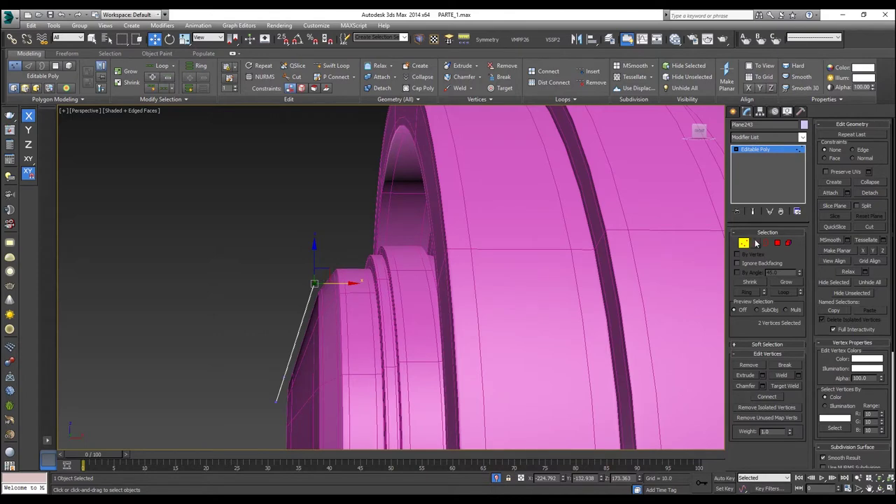
# Shift the sloped plane's lower and upper edges along X to fit it in front of the hub's cone.
pyautogui.click(755, 243)
pyautogui.keyDown('alt'); pyautogui.moveTo(465, 254); pyautogui.dragTo(376, 266, button='middle'); pyautogui.keyUp('alt')
pyautogui.moveTo(272, 299); pyautogui.dragTo(259, 300)
pyautogui.click(352, 264)
pyautogui.moveTo(304, 302); pyautogui.dragTo(307, 302)
# Try extruding the plane's upper edge into a short bevel strip rising over the hub's rim.
pyautogui.moveTo(307, 301); pyautogui.dragTo(510, 262, button='middle')
pyautogui.scroll(4, 366, 279)
pyautogui.scroll(-4, 391, 257)
pyautogui.moveTo(391, 257)
pyautogui.keyDown('alt'); pyautogui.mouseDown(button='middle')
pyautogui.moveTo(315, 257)
pyautogui.moveTo(403, 242)
pyautogui.moveTo(386, 266)
pyautogui.mouseUp(button='middle'); pyautogui.keyUp('alt')
pyautogui.moveTo(389, 263); pyautogui.dragTo(435, 217)
pyautogui.keyDown('alt'); pyautogui.moveTo(436, 217); pyautogui.dragTo(420, 229, button='middle'); pyautogui.keyUp('alt')
pyautogui.scroll(-3, 435, 218)
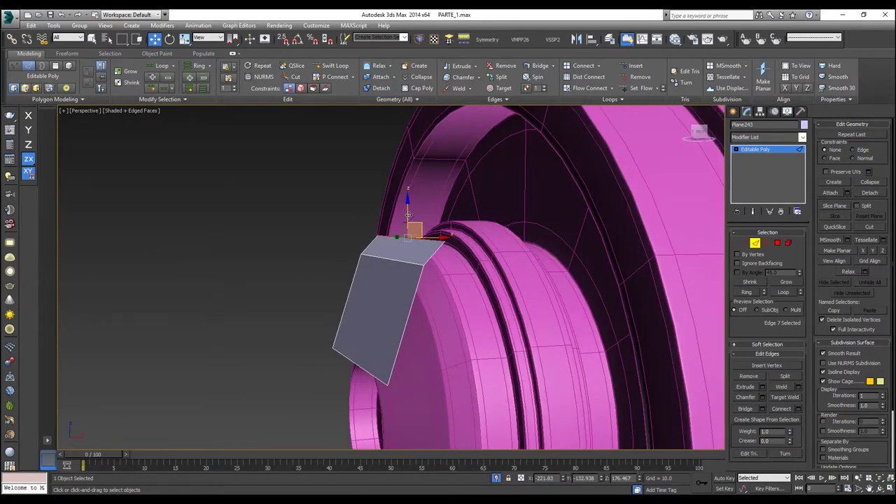
# Try extending the bevel strip upward and then backward over the rim, and undo these extrusions.
pyautogui.keyDown('shift'); pyautogui.moveTo(408, 213); pyautogui.dragTo(408, 128); pyautogui.keyUp('shift')
pyautogui.moveTo(427, 199)
pyautogui.keyDown('alt'); pyautogui.mouseDown(button='middle')
pyautogui.moveTo(461, 204)
pyautogui.moveTo(415, 205)
pyautogui.mouseUp(button='middle'); pyautogui.keyUp('alt')
pyautogui.hotkey('ctrl', 'z')
pyautogui.keyDown('shift'); pyautogui.moveTo(427, 239); pyautogui.dragTo(442, 233); pyautogui.keyUp('shift')
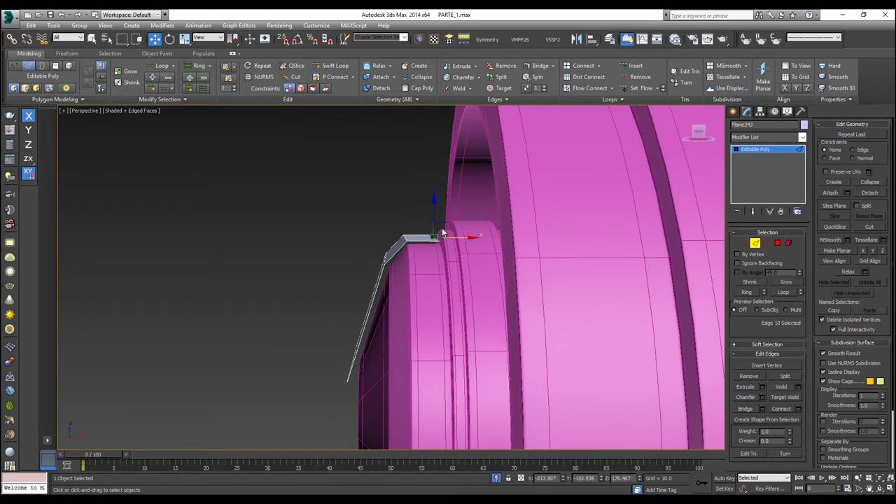
pyautogui.hotkey('ctrl', 'z')
pyautogui.hotkey('ctrl', 'z')
# Extrude the plane's upper edge backward over the hub's rim, then extrude the new rear edge upward in front of the raised ring.
pyautogui.keyDown('shift'); pyautogui.moveTo(393, 247); pyautogui.dragTo(407, 218); pyautogui.keyUp('shift')
pyautogui.keyDown('alt'); pyautogui.moveTo(408, 228); pyautogui.dragTo(408, 217, button='middle'); pyautogui.keyUp('alt')
pyautogui.moveTo(405, 219); pyautogui.dragTo(449, 241)
pyautogui.keyDown('alt'); pyautogui.moveTo(449, 241); pyautogui.dragTo(438, 254, button='middle'); pyautogui.keyUp('alt')
pyautogui.press('F6')
pyautogui.keyDown('shift'); pyautogui.moveTo(413, 233); pyautogui.dragTo(423, 212); pyautogui.keyUp('shift')
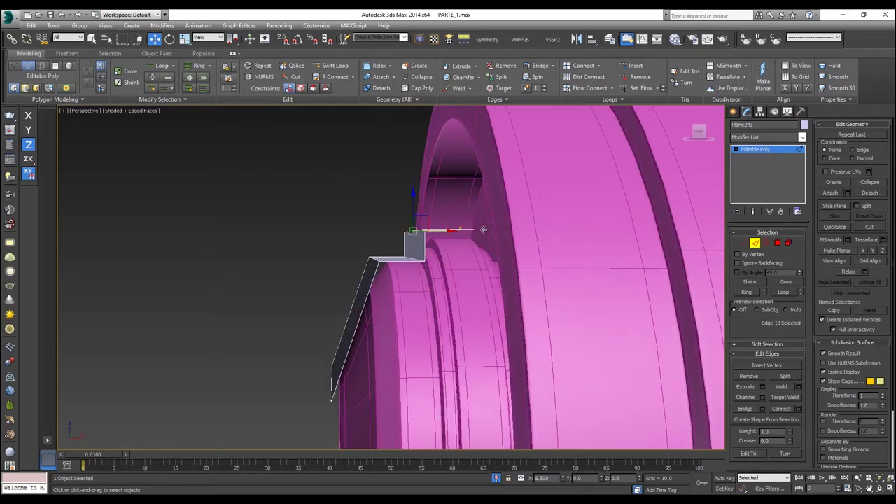
# Extrude the bracket's upper edge backward over the raised ring, then extrude the new rear edge downward behind it.
pyautogui.press('F5')
pyautogui.keyDown('shift'); pyautogui.moveTo(442, 231); pyautogui.dragTo(498, 230); pyautogui.keyUp('shift')
pyautogui.keyDown('alt'); pyautogui.moveTo(500, 230); pyautogui.dragTo(532, 243, button='middle'); pyautogui.keyUp('alt')
pyautogui.keyDown('shift'); pyautogui.moveTo(498, 208); pyautogui.dragTo(498, 242); pyautogui.keyUp('shift')
pyautogui.keyDown('alt'); pyautogui.moveTo(497, 242); pyautogui.dragTo(617, 241, button='middle'); pyautogui.keyUp('alt')
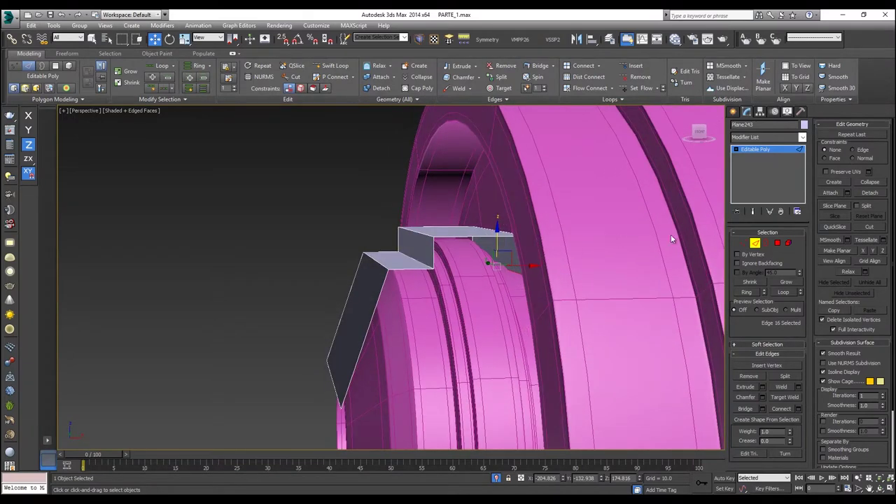
# Raise the lower edge of the bracket's rear flap slightly along Z.
pyautogui.click(775, 243)
pyautogui.click(508, 257)
pyautogui.moveTo(508, 257)
pyautogui.keyDown('alt'); pyautogui.mouseDown(button='middle')
pyautogui.moveTo(518, 261)
pyautogui.moveTo(512, 273)
pyautogui.mouseUp(button='middle'); pyautogui.keyUp('alt')
pyautogui.press('F5')
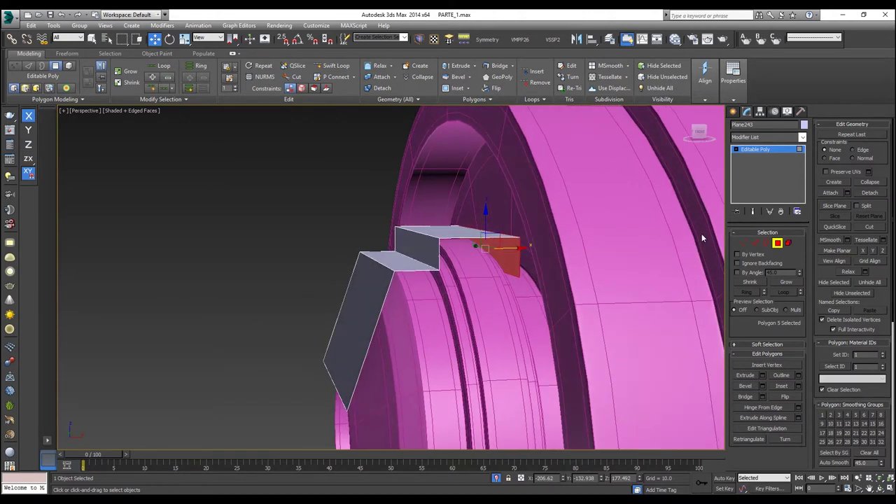
pyautogui.click(753, 244)
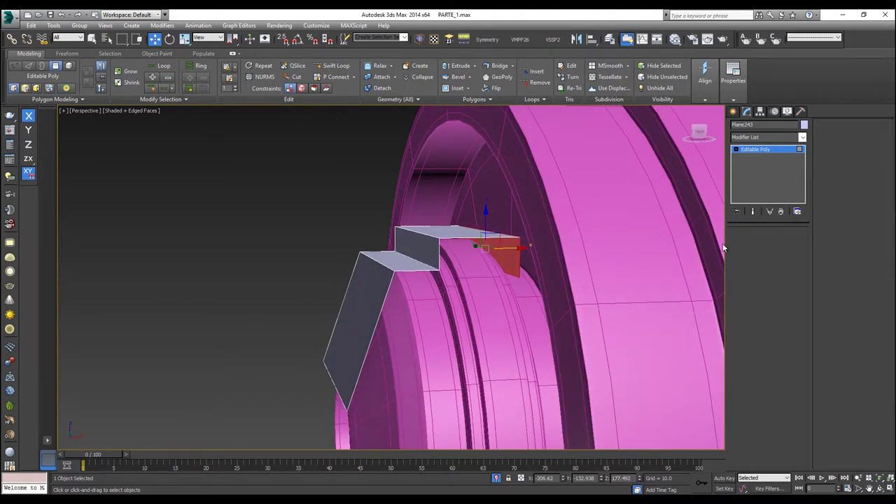
pyautogui.press('F7')
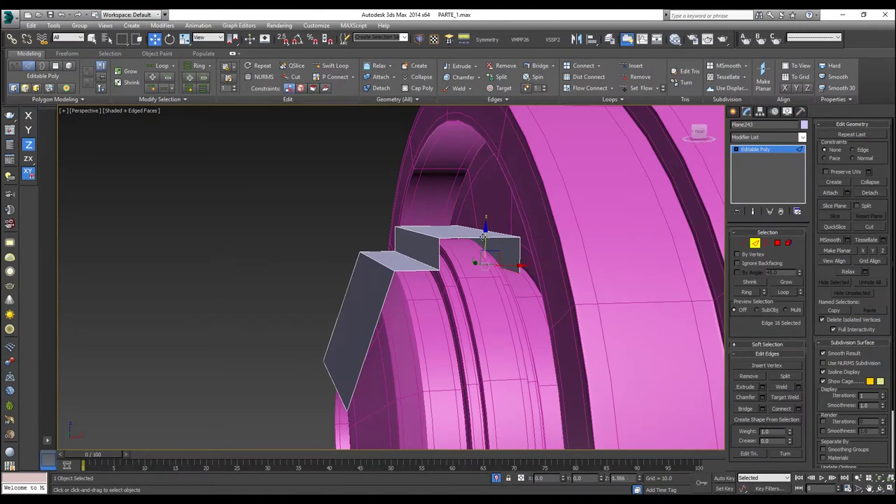
pyautogui.keyDown('alt'); pyautogui.moveTo(482, 237); pyautogui.dragTo(735, 243, button='middle'); pyautogui.keyUp('alt')
pyautogui.scroll(-3, 538, 237)
pyautogui.scroll(2, 478, 212)
pyautogui.keyDown('alt'); pyautogui.moveTo(526, 256); pyautogui.dragTo(532, 227, button='middle'); pyautogui.keyUp('alt')
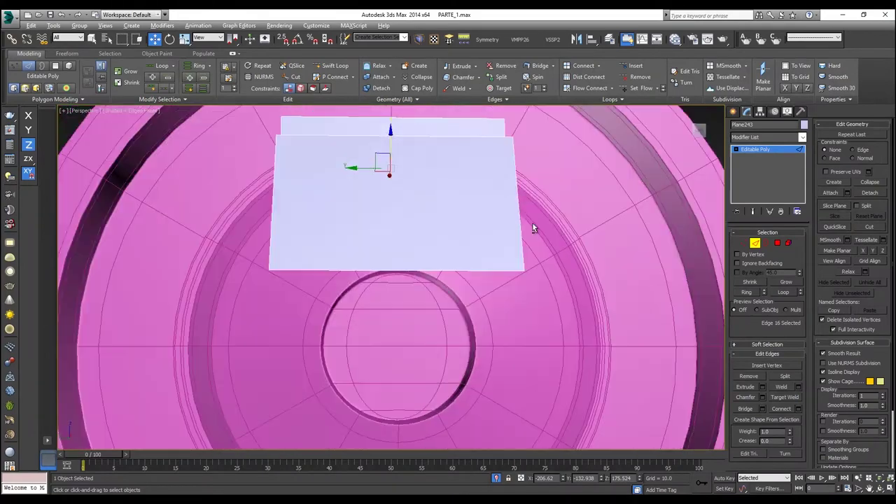
pyautogui.scroll(-4, 450, 294)
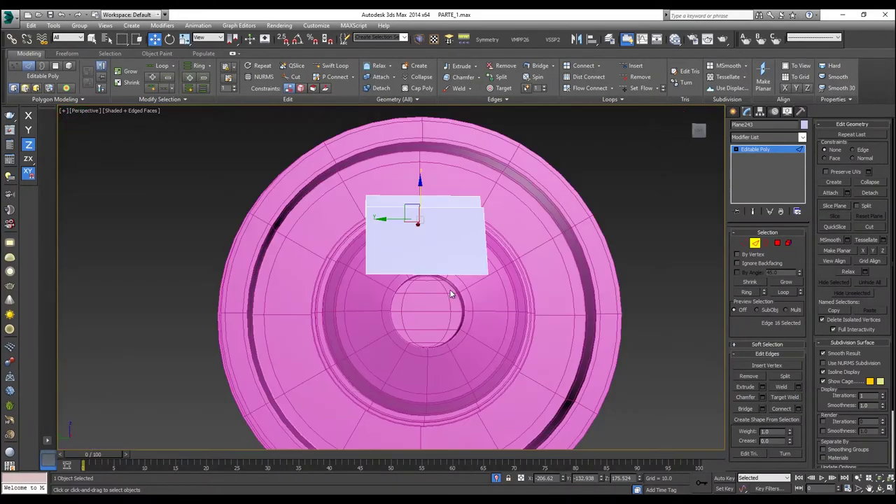
# Connect the six crosswise edges of the bracket with 2 segments, dividing its width into three strips.
pyautogui.doubleClick(411, 187)
pyautogui.scroll(3, 429, 185)
pyautogui.keyDown('alt'); pyautogui.moveTo(441, 183); pyautogui.dragTo(444, 212, button='middle'); pyautogui.keyUp('alt')
pyautogui.hotkey('alt', 'x')
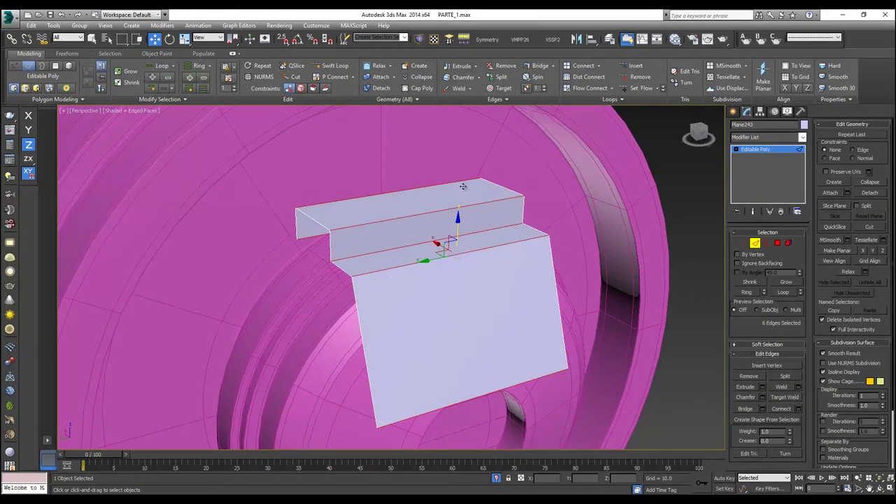
pyautogui.click(599, 66)
pyautogui.click(600, 70)
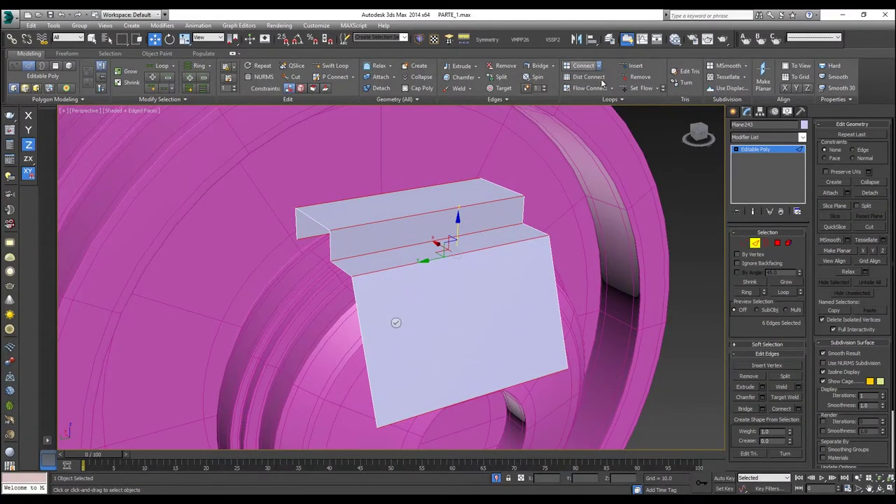
pyautogui.click(397, 281)
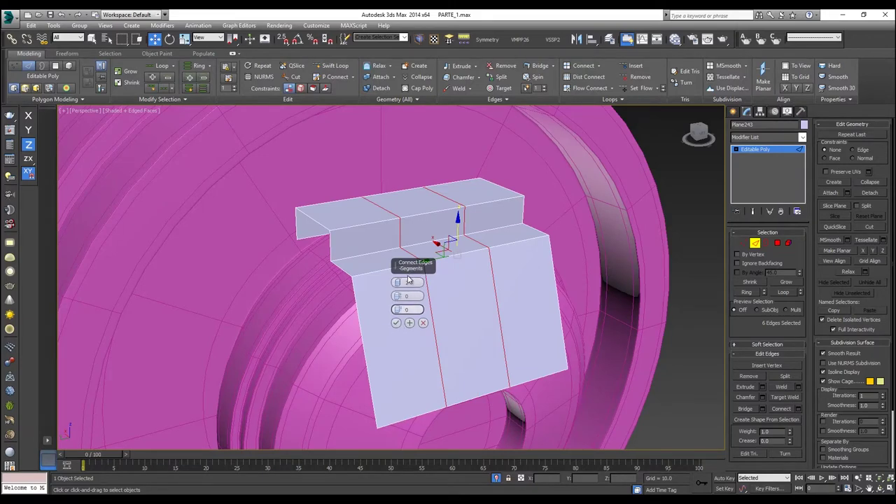
pyautogui.click(396, 323)
pyautogui.keyDown('alt'); pyautogui.moveTo(404, 327); pyautogui.dragTo(402, 301, button='middle'); pyautogui.keyUp('alt')
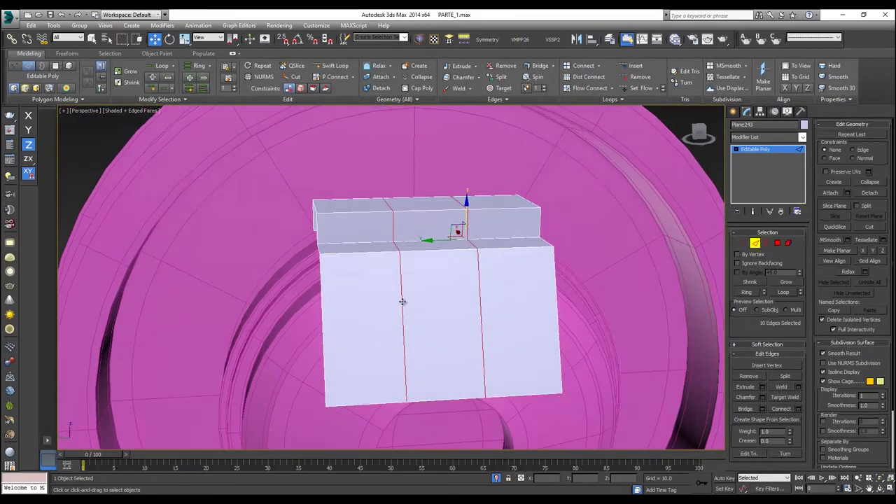
# Lower all the outer vertices on both sides of the bracket along Z to bend it around the hub.
pyautogui.click(743, 243)
pyautogui.keyDown('alt'); pyautogui.moveTo(517, 263); pyautogui.dragTo(495, 238, button='middle'); pyautogui.keyUp('alt')
pyautogui.hotkey('alt', 'x')
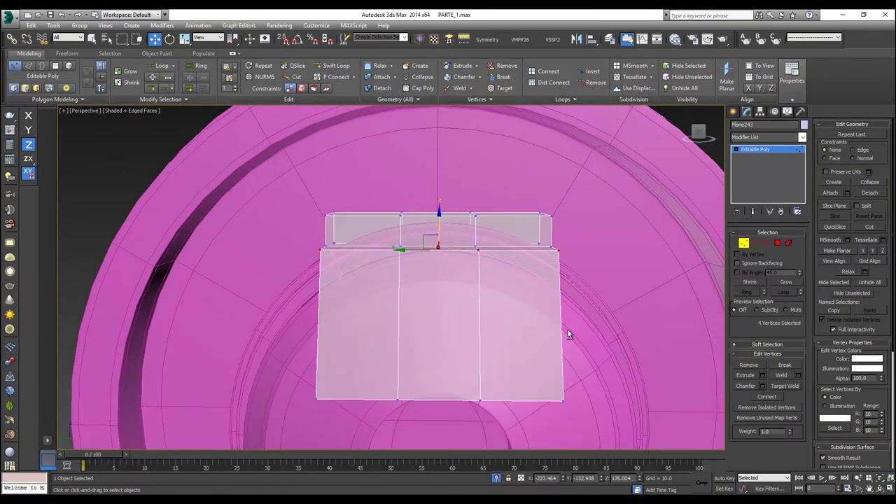
pyautogui.moveTo(588, 395); pyautogui.dragTo(506, 194)
pyautogui.keyDown('alt'); pyautogui.moveTo(505, 193); pyautogui.dragTo(500, 193, button='middle'); pyautogui.keyUp('alt')
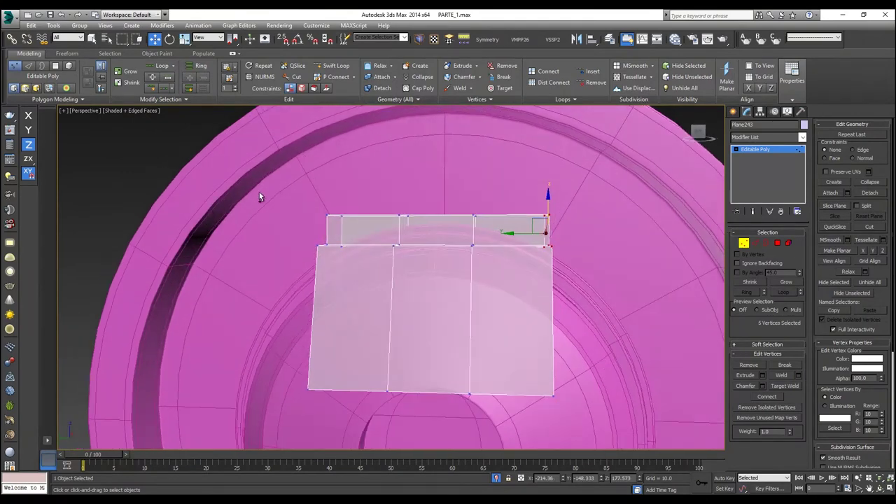
pyautogui.keyDown('ctrl'); pyautogui.moveTo(345, 382); pyautogui.dragTo(351, 395); pyautogui.keyUp('ctrl')
pyautogui.keyDown('alt'); pyautogui.moveTo(352, 395); pyautogui.dragTo(372, 347, button='middle'); pyautogui.keyUp('alt')
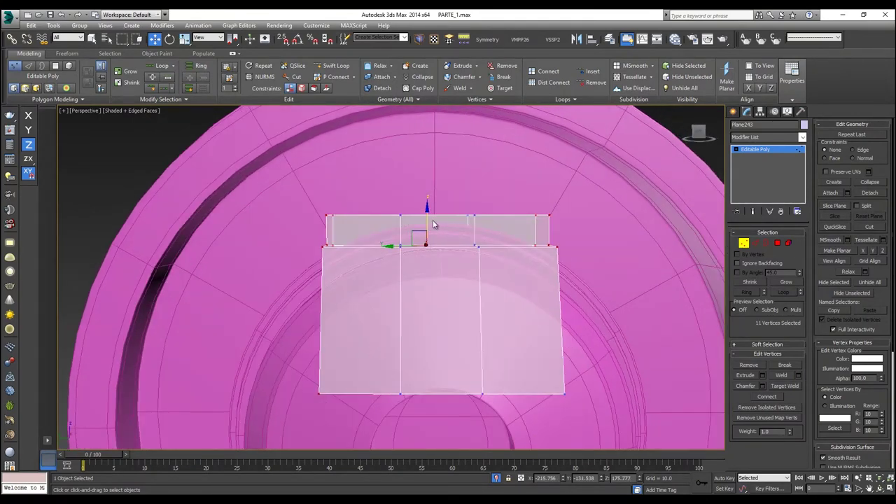
pyautogui.moveTo(428, 217); pyautogui.dragTo(433, 245)
pyautogui.hotkey('ctrl', 'z')
pyautogui.keyDown('ctrl'); pyautogui.moveTo(580, 412); pyautogui.dragTo(519, 339); pyautogui.keyUp('ctrl')
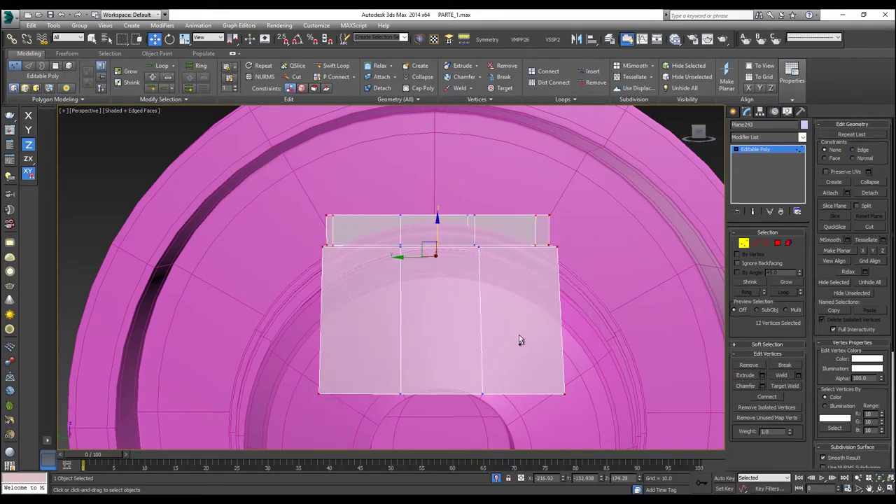
pyautogui.moveTo(437, 235); pyautogui.dragTo(440, 244)
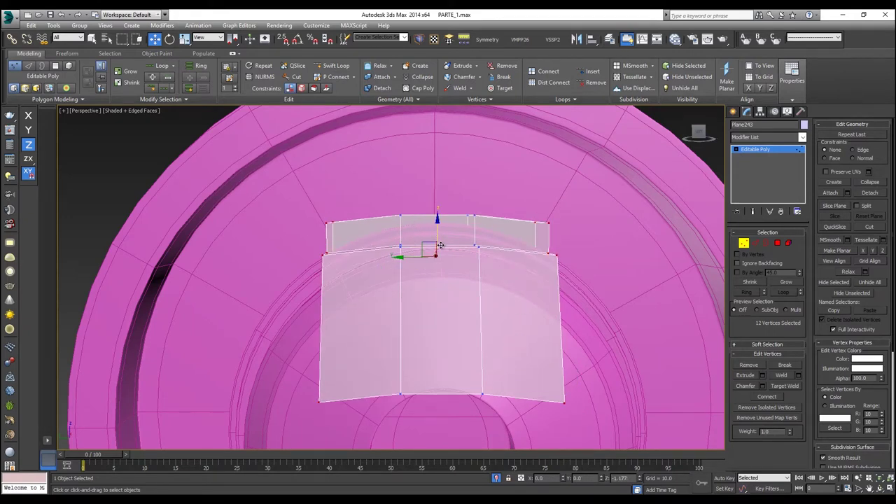
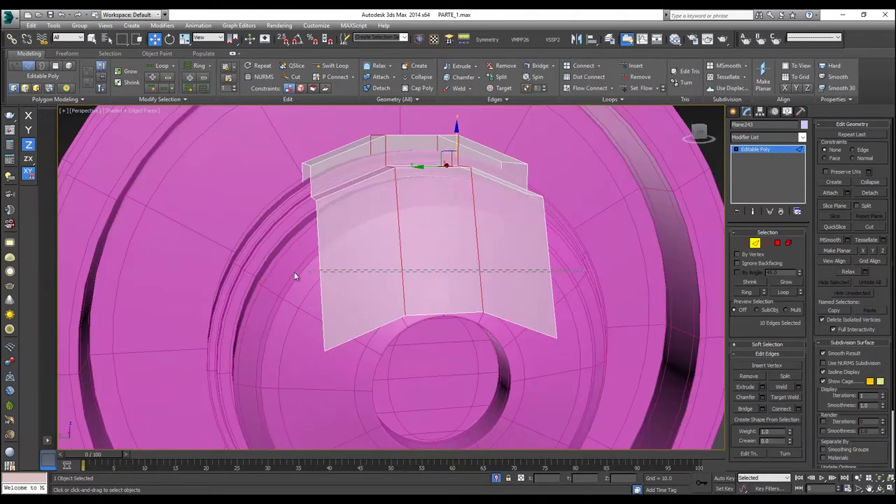
# Connect the four lengthwise edges of the sloped front face with 1 segment to add a crosswise loop.
pyautogui.keyDown('ctrl'); pyautogui.click(319, 272); pyautogui.keyUp('ctrl')
pyautogui.click(599, 67)
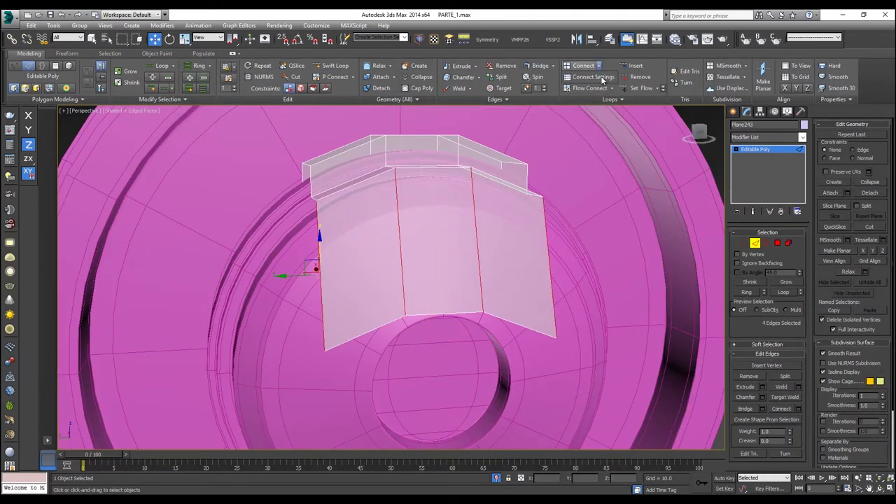
pyautogui.click(600, 82)
pyautogui.click(397, 285)
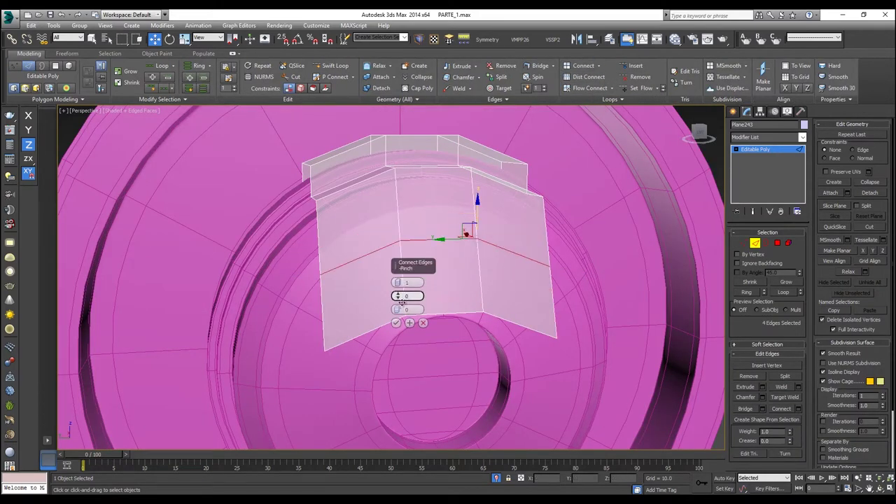
pyautogui.click(396, 322)
# Try deleting the three lower polygons of the sloped front face, and undo the deletion.
pyautogui.click(777, 243)
pyautogui.moveTo(512, 338); pyautogui.dragTo(363, 287)
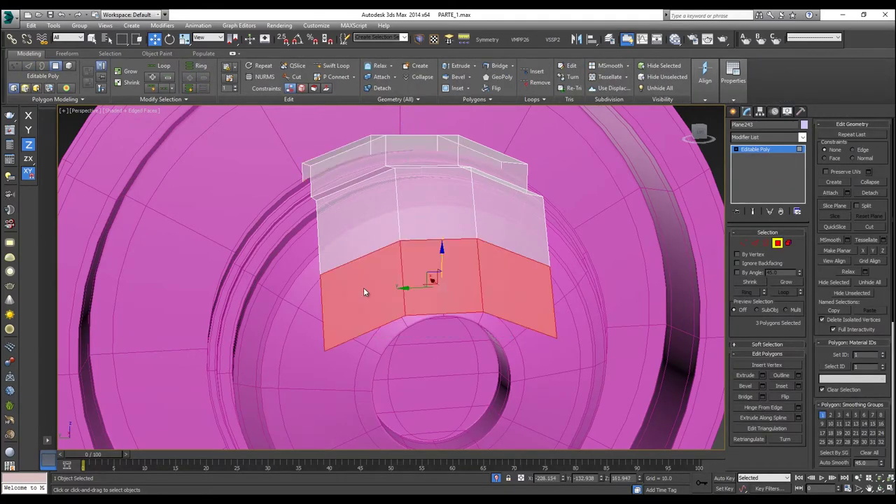
pyautogui.press('Delete')
pyautogui.keyDown('alt'); pyautogui.moveTo(386, 282); pyautogui.dragTo(476, 278, button='middle'); pyautogui.keyUp('alt')
pyautogui.hotkey('ctrl', 'z')
pyautogui.hotkey('ctrl', 'z')
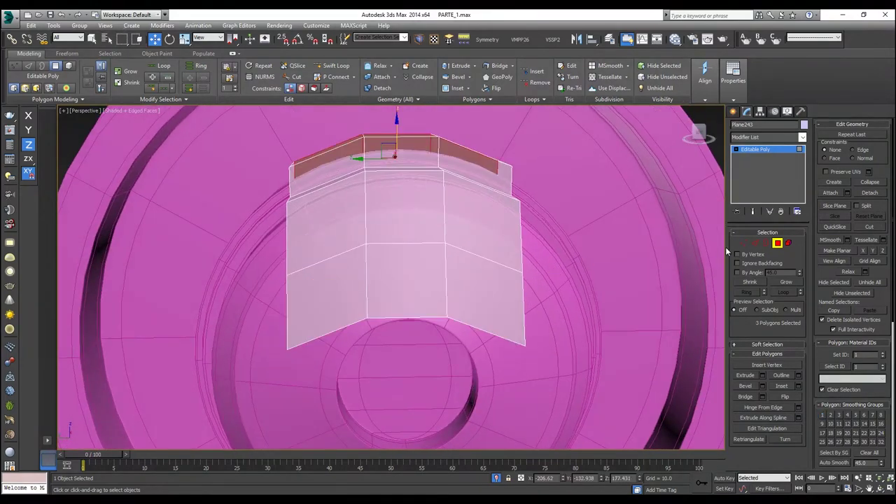
# Slide the crosswise loop down the slope of the front face using the Edge constraint.
pyautogui.click(755, 243)
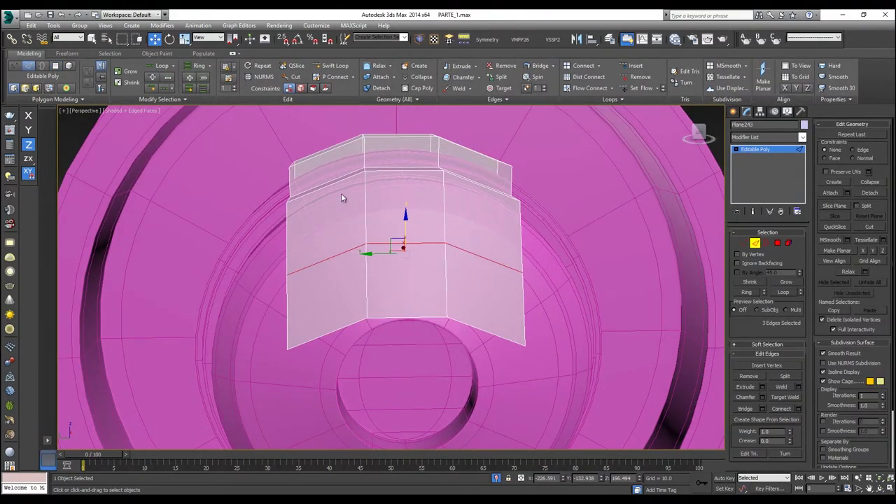
pyautogui.keyDown('alt'); pyautogui.moveTo(395, 225); pyautogui.dragTo(462, 232, button='middle'); pyautogui.keyUp('alt')
pyautogui.moveTo(413, 226)
pyautogui.mouseDown()
pyautogui.moveTo(409, 315)
pyautogui.moveTo(406, 235)
pyautogui.mouseUp()
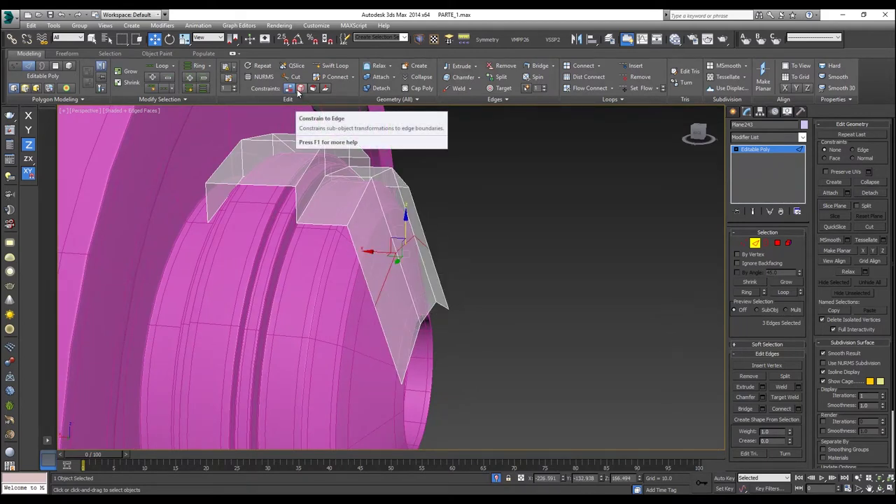
pyautogui.click(299, 93)
pyautogui.keyDown('alt'); pyautogui.moveTo(403, 224); pyautogui.dragTo(392, 233, button='middle'); pyautogui.keyUp('alt')
pyautogui.moveTo(399, 230); pyautogui.dragTo(382, 246)
pyautogui.keyDown('alt'); pyautogui.moveTo(382, 246); pyautogui.dragTo(403, 238, button='middle'); pyautogui.keyUp('alt')
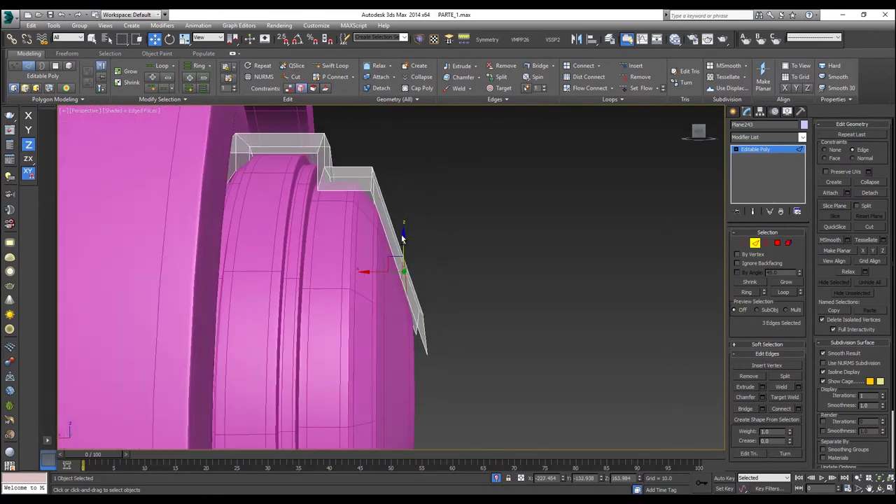
# Delete the three polygons below the crosswise loop to shorten the sloped front face.
pyautogui.click(781, 243)
pyautogui.keyDown('alt'); pyautogui.moveTo(581, 277); pyautogui.dragTo(383, 308, button='middle'); pyautogui.keyUp('alt')
pyautogui.moveTo(383, 307); pyautogui.dragTo(526, 250, button='middle')
pyautogui.moveTo(494, 303); pyautogui.dragTo(378, 295)
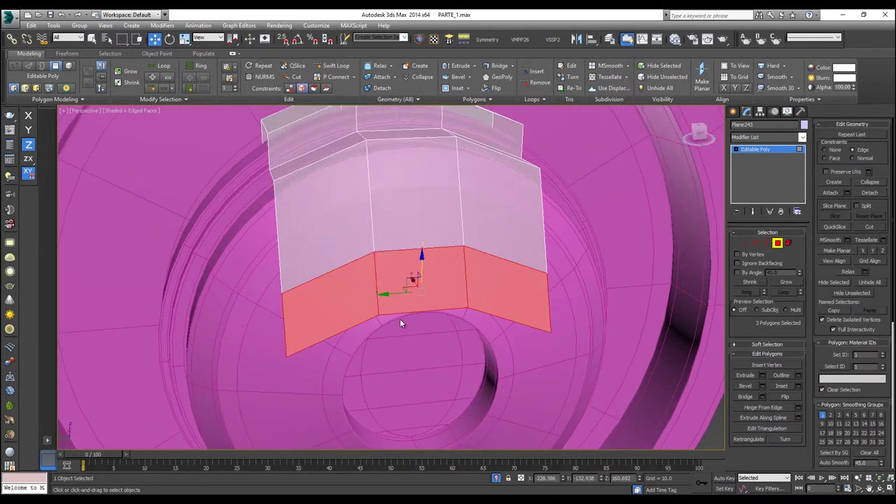
pyautogui.press('Delete')
# Connect the sloped face's four lengthwise edges again and, with constraints off, shift the new loop outward along X.
pyautogui.click(756, 244)
pyautogui.moveTo(281, 204); pyautogui.dragTo(266, 204)
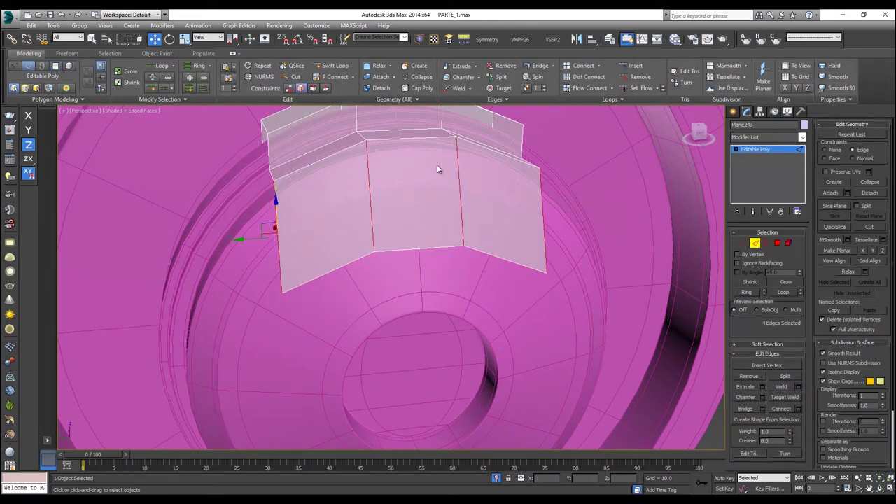
pyautogui.click(577, 66)
pyautogui.keyDown('alt'); pyautogui.moveTo(402, 186); pyautogui.dragTo(486, 175, button='middle'); pyautogui.keyUp('alt')
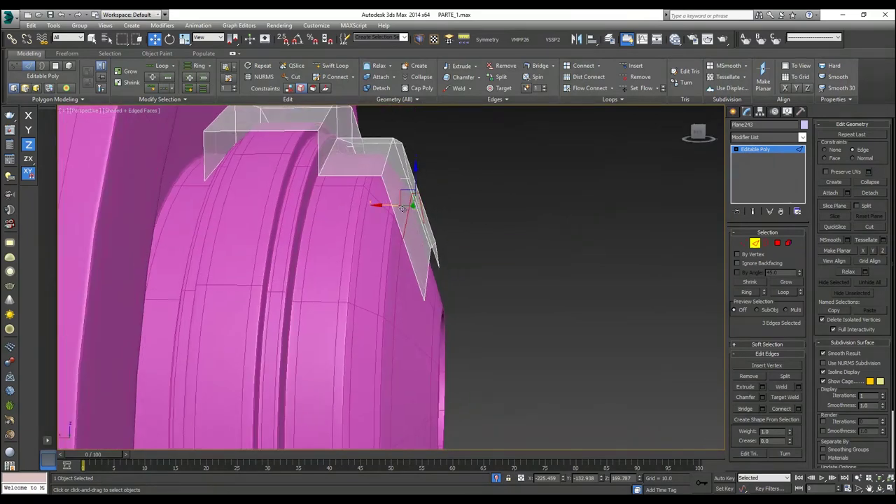
pyautogui.click(287, 90)
pyautogui.moveTo(391, 208); pyautogui.dragTo(406, 208)
pyautogui.keyDown('alt'); pyautogui.moveTo(407, 207); pyautogui.dragTo(402, 239, button='middle'); pyautogui.keyUp('alt')
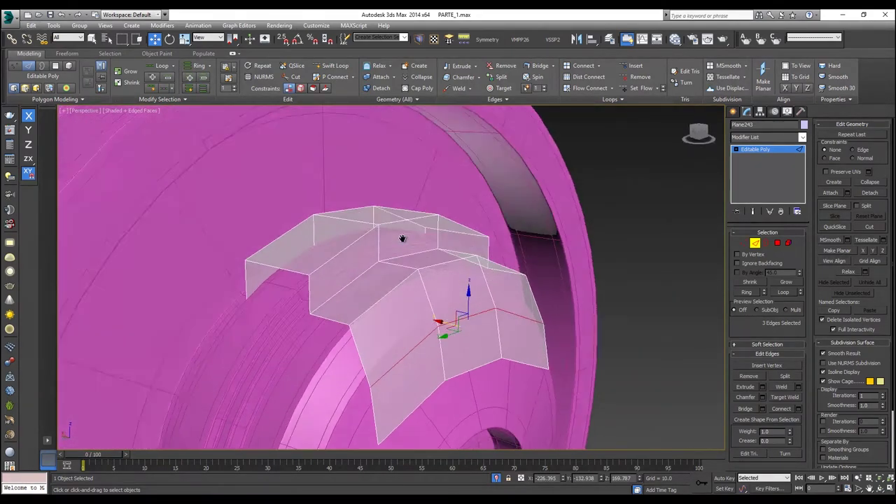
# Turn off the bracket's see-through display and check its front face in solid shading.
pyautogui.hotkey('alt', 'x')
pyautogui.moveTo(442, 261); pyautogui.dragTo(478, 155, button='middle')
pyautogui.click(775, 243)
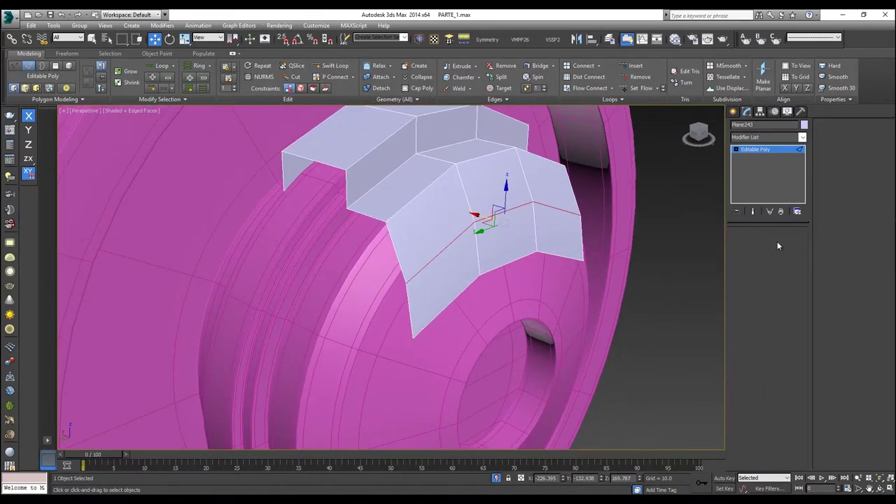
pyautogui.keyDown('alt'); pyautogui.moveTo(674, 240); pyautogui.dragTo(528, 225, button='middle'); pyautogui.keyUp('alt')
pyautogui.click(777, 243)
pyautogui.click(754, 243)
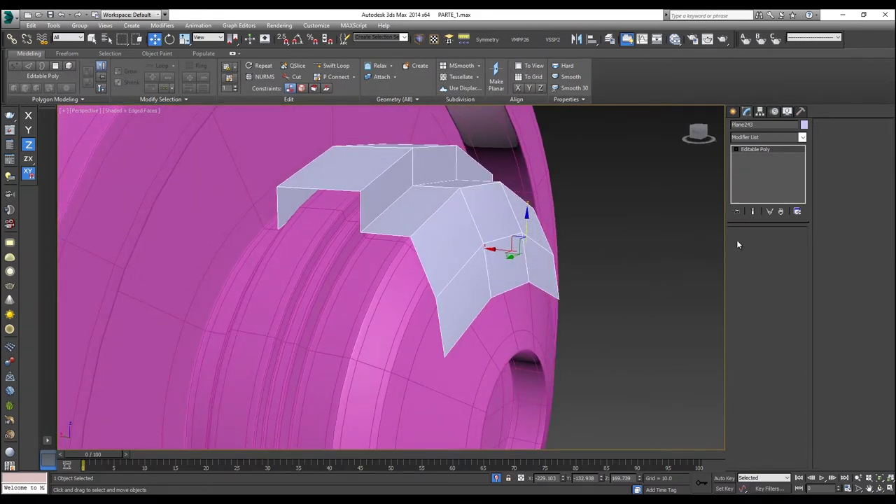
# Chamfer the two long edge loops bordering the bracket's raised top section, with an amount of 1.232.
pyautogui.click(392, 162)
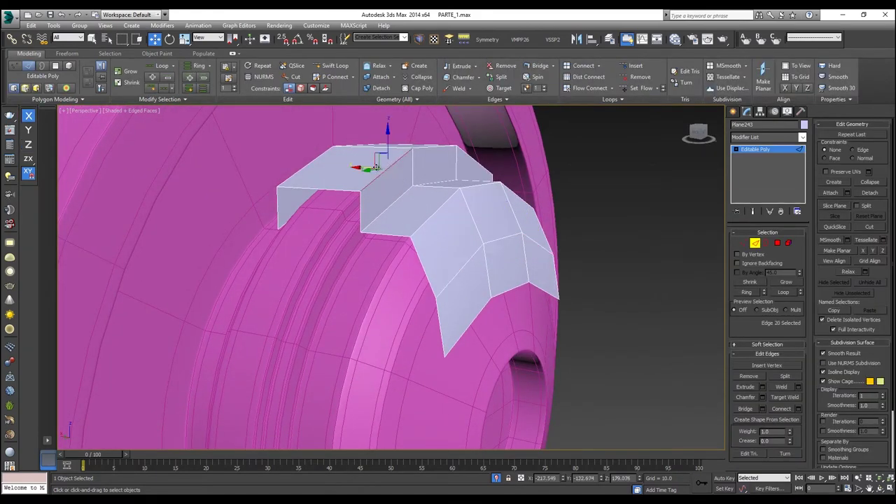
pyautogui.keyDown('ctrl'); pyautogui.click(297, 173); pyautogui.keyUp('ctrl')
pyautogui.click(162, 66)
pyautogui.keyDown('alt'); pyautogui.moveTo(342, 161); pyautogui.dragTo(396, 258, button='middle'); pyautogui.keyUp('alt')
pyautogui.scroll(3, 392, 265)
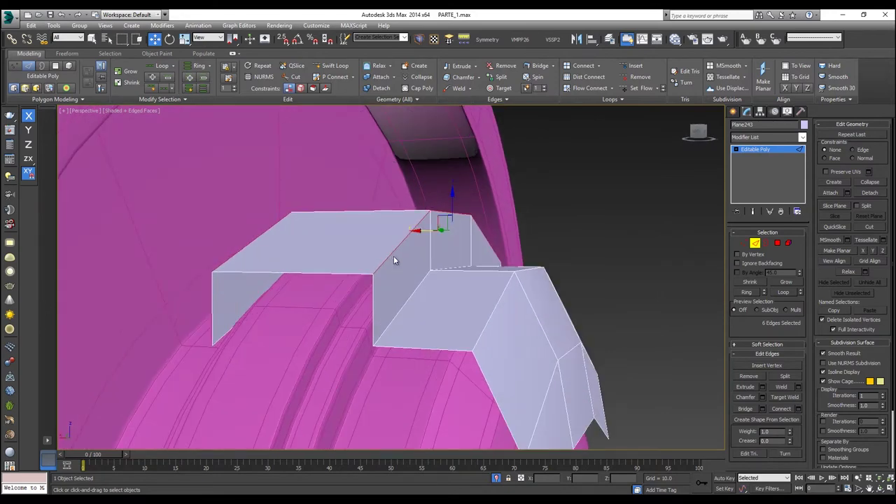
pyautogui.keyDown('alt'); pyautogui.moveTo(387, 256); pyautogui.dragTo(501, 154, button='middle'); pyautogui.keyUp('alt')
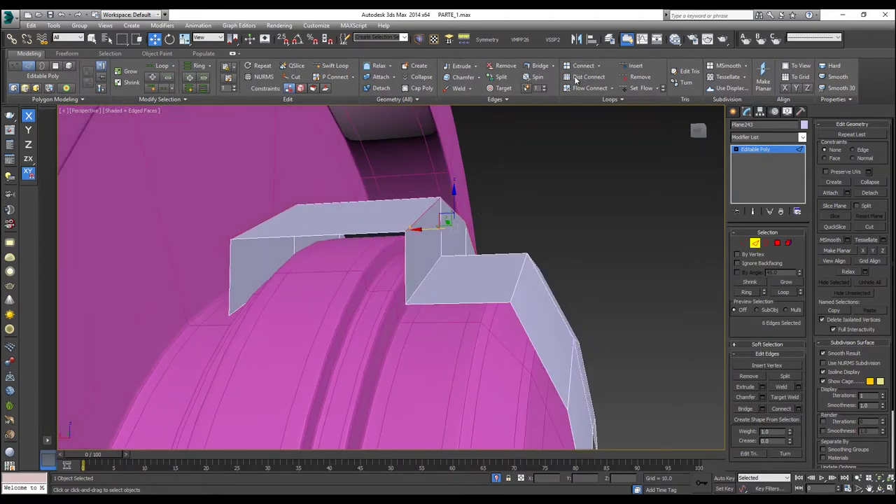
pyautogui.keyDown('shift'); pyautogui.click(462, 77); pyautogui.keyUp('shift')
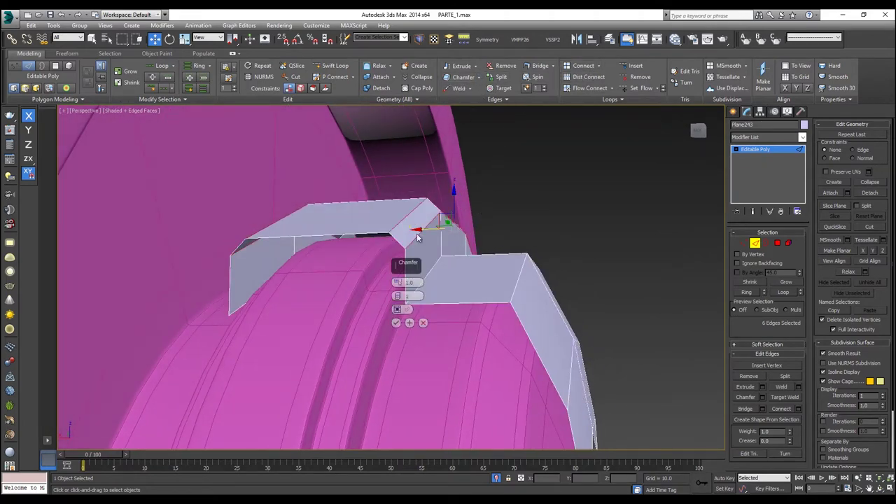
pyautogui.moveTo(398, 283); pyautogui.dragTo(402, 279)
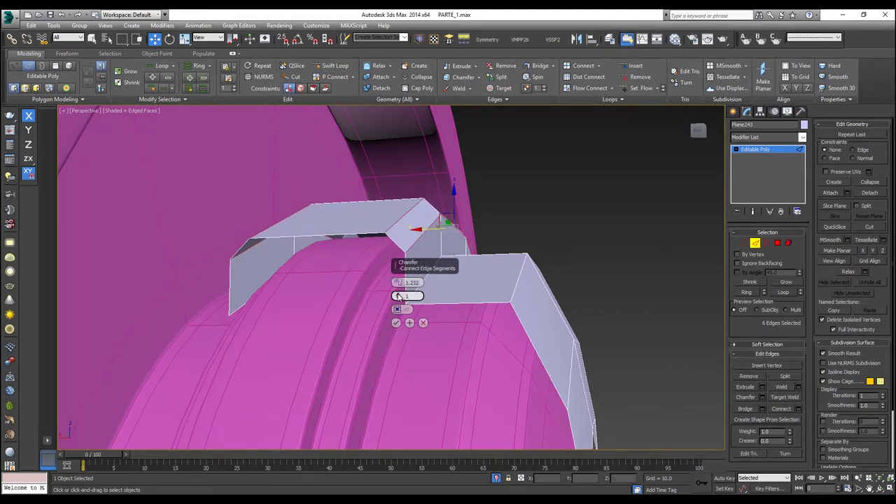
# Set the top edges' chamfer to 2 segments, apply it and clear the edge selection.
pyautogui.click(399, 298)
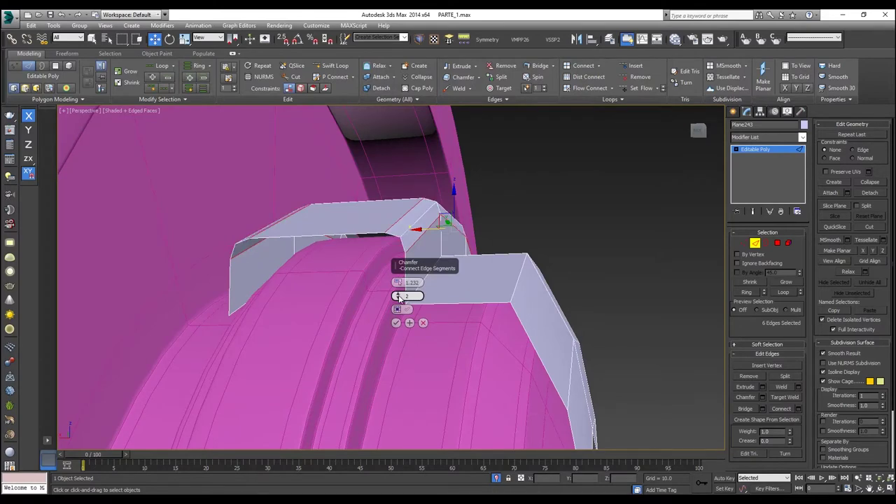
pyautogui.click(399, 295)
pyautogui.click(399, 295)
pyautogui.click(398, 294)
pyautogui.click(399, 295)
pyautogui.keyDown('alt'); pyautogui.moveTo(455, 256); pyautogui.dragTo(460, 250, button='middle'); pyautogui.keyUp('alt')
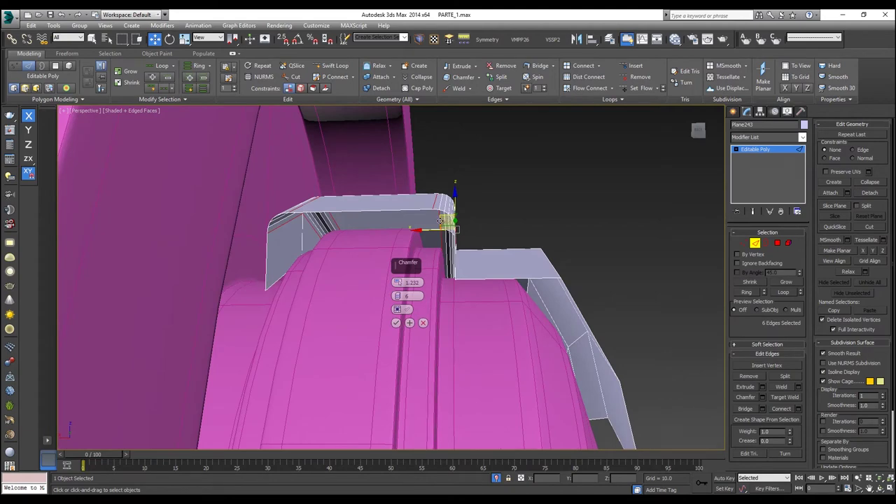
pyautogui.hotkey('shift', 'z')
pyautogui.click(398, 298)
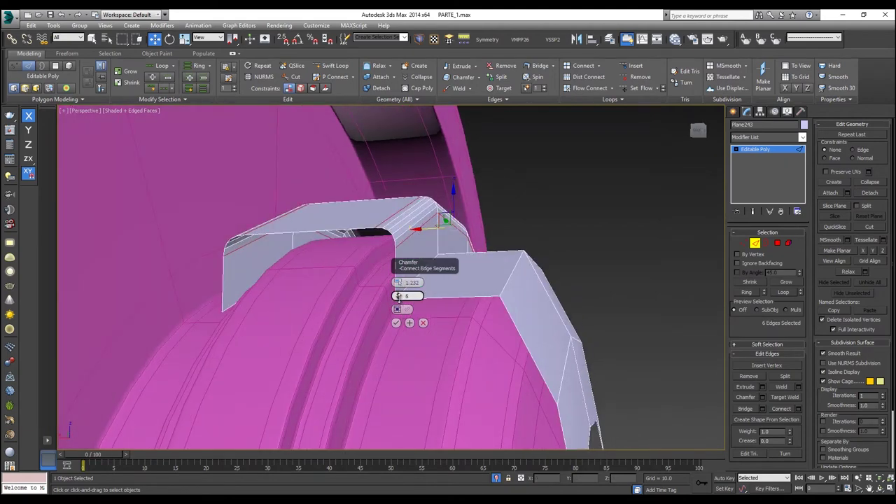
pyautogui.click(398, 298)
pyautogui.click(398, 298)
pyautogui.click(398, 298)
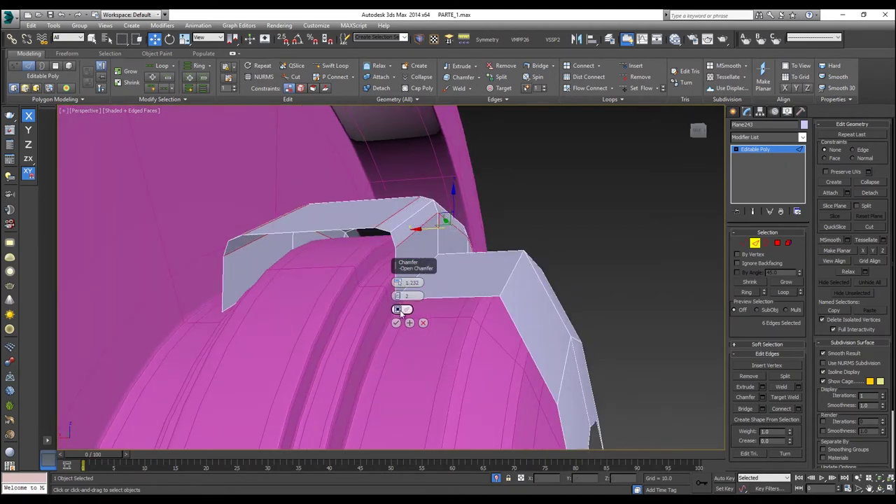
pyautogui.click(397, 323)
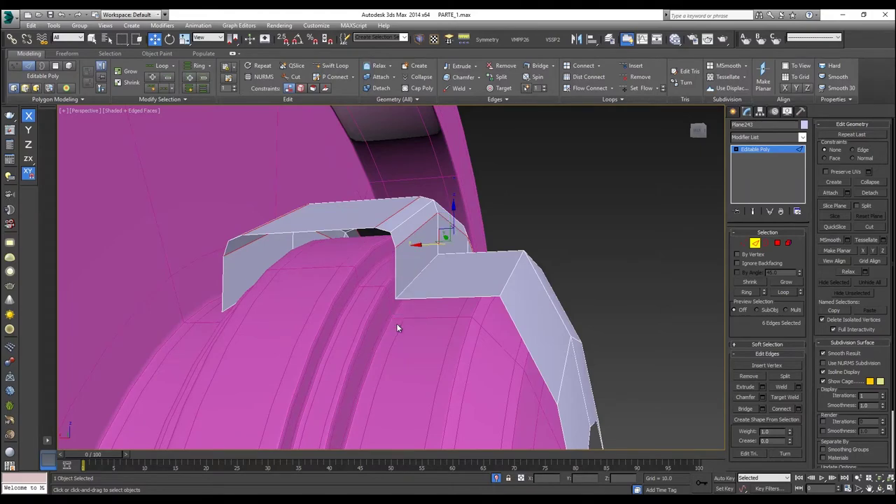
pyautogui.keyDown('alt'); pyautogui.moveTo(451, 246); pyautogui.dragTo(429, 262, button='middle'); pyautogui.keyUp('alt')
pyautogui.click(555, 233)
pyautogui.moveTo(554, 234)
pyautogui.keyDown('alt'); pyautogui.mouseDown(button='middle')
pyautogui.moveTo(516, 240)
pyautogui.moveTo(485, 228)
pyautogui.moveTo(539, 236)
pyautogui.mouseUp(button='middle'); pyautogui.keyUp('alt')
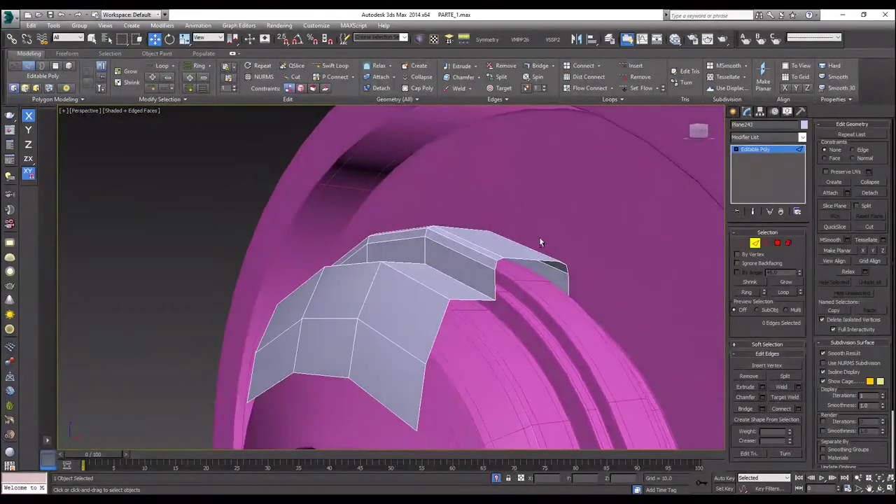
# Extrude all of the bracket's polygons by 1.298 using the Local Normal option.
pyautogui.click(754, 245)
pyautogui.click(777, 243)
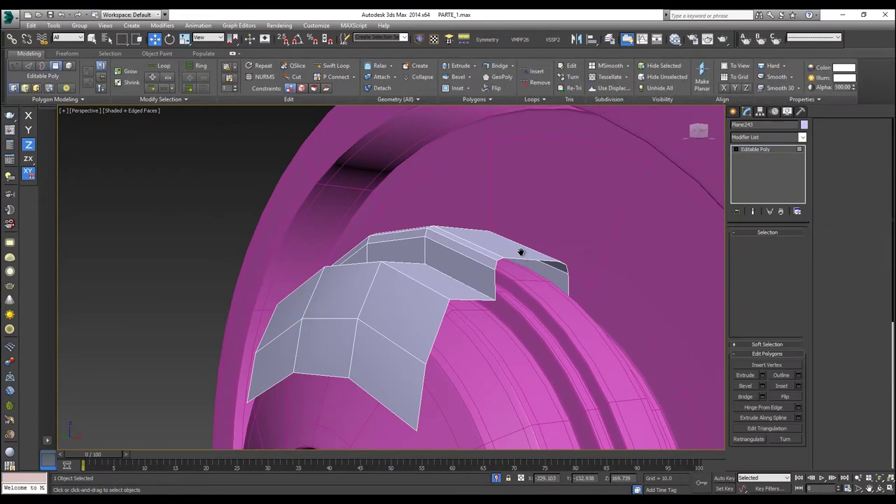
pyautogui.keyDown('alt'); pyautogui.moveTo(539, 224); pyautogui.dragTo(521, 218, button='middle'); pyautogui.keyUp('alt')
pyautogui.moveTo(235, 361); pyautogui.dragTo(235, 361)
pyautogui.keyDown('alt'); pyautogui.moveTo(516, 270); pyautogui.dragTo(513, 128, button='middle'); pyautogui.keyUp('alt')
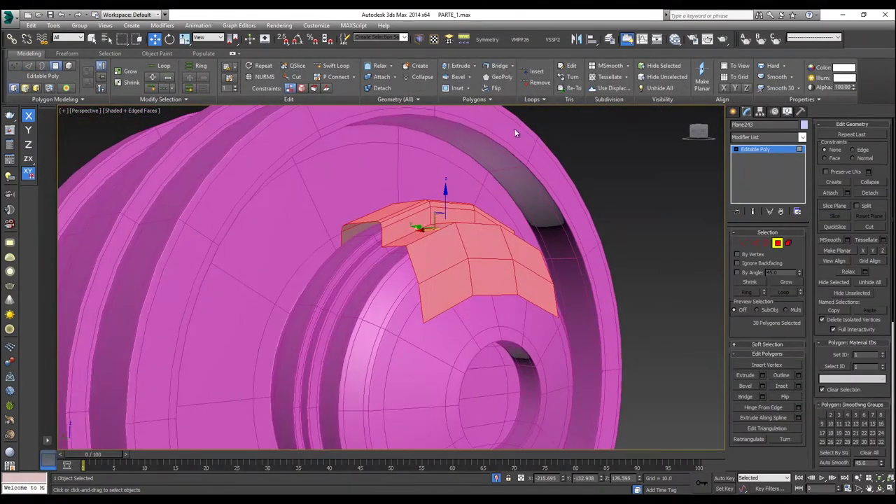
pyautogui.click(473, 68)
pyautogui.click(475, 77)
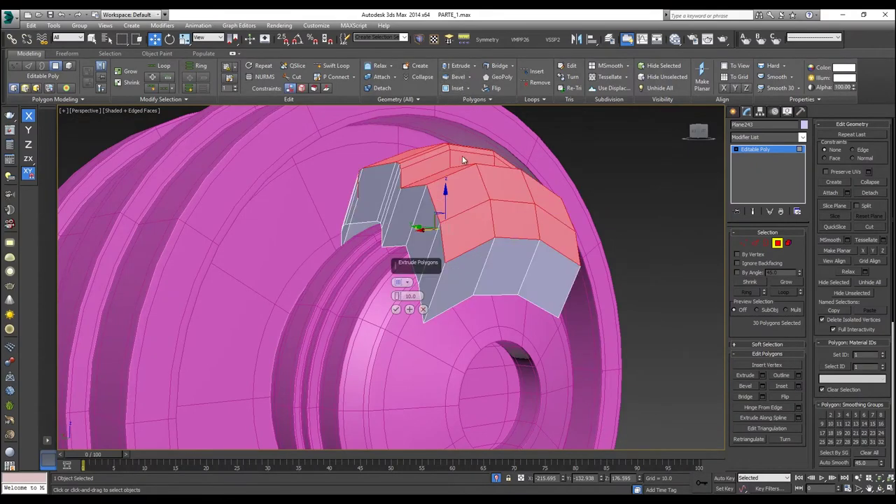
pyautogui.click(403, 282)
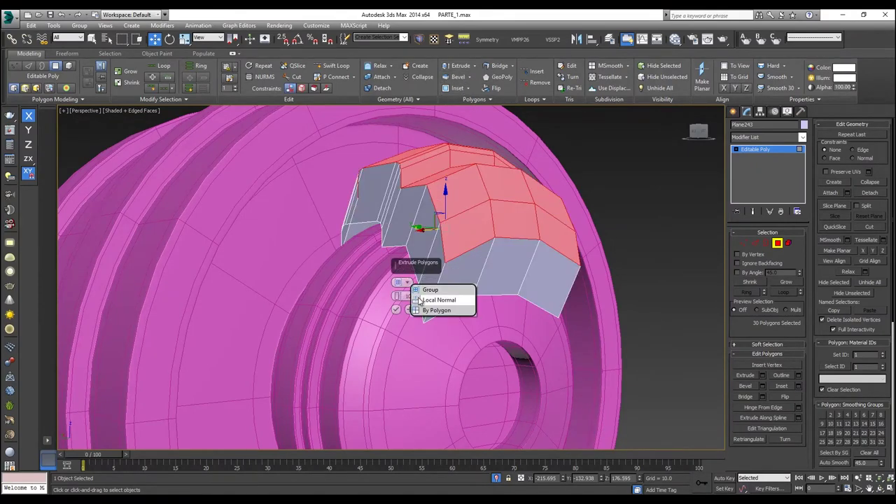
pyautogui.click(399, 299)
pyautogui.moveTo(398, 297); pyautogui.dragTo(399, 331)
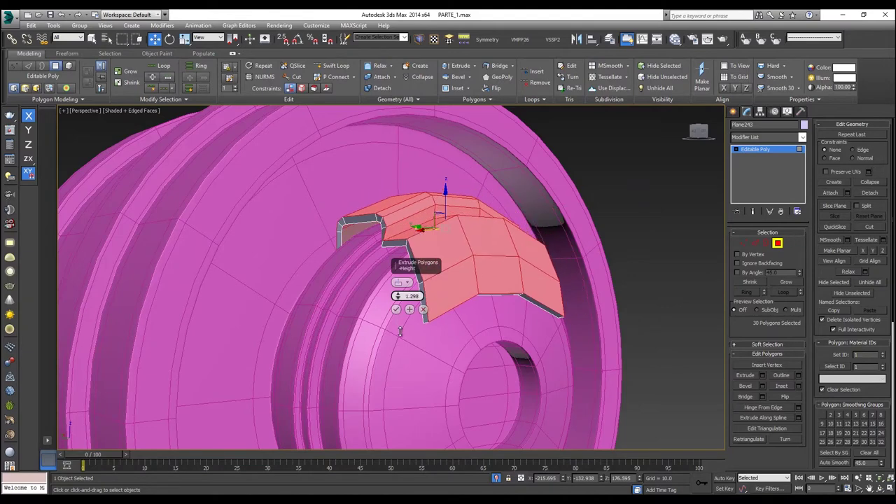
pyautogui.click(395, 309)
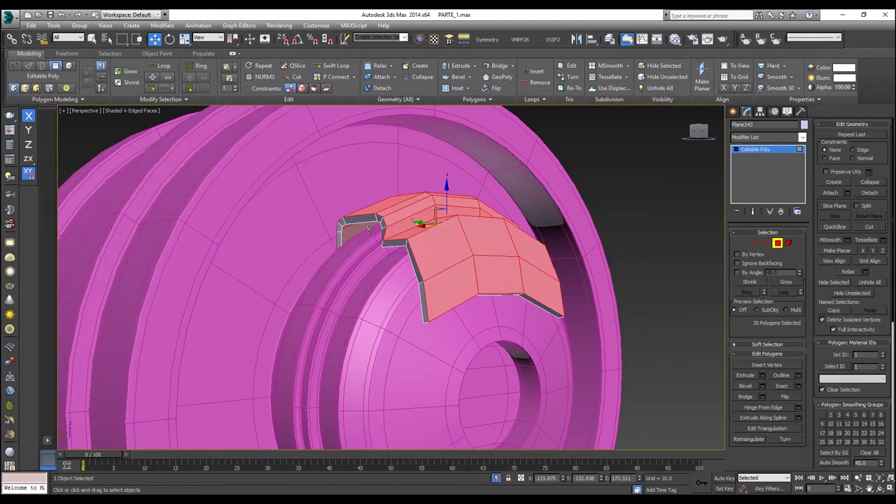
# Leave polygon editing and undo the extrusion of the bracket's polygons.
pyautogui.scroll(4, 368, 228)
pyautogui.keyDown('alt'); pyautogui.moveTo(381, 236); pyautogui.dragTo(350, 213, button='middle'); pyautogui.keyUp('alt')
pyautogui.scroll(-4, 424, 245)
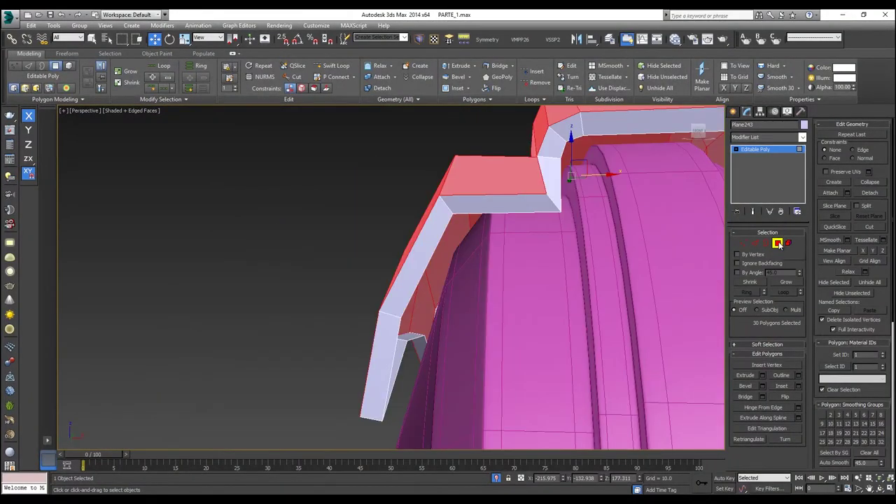
pyautogui.press('4')
pyautogui.hotkey('ctrl', 'z')
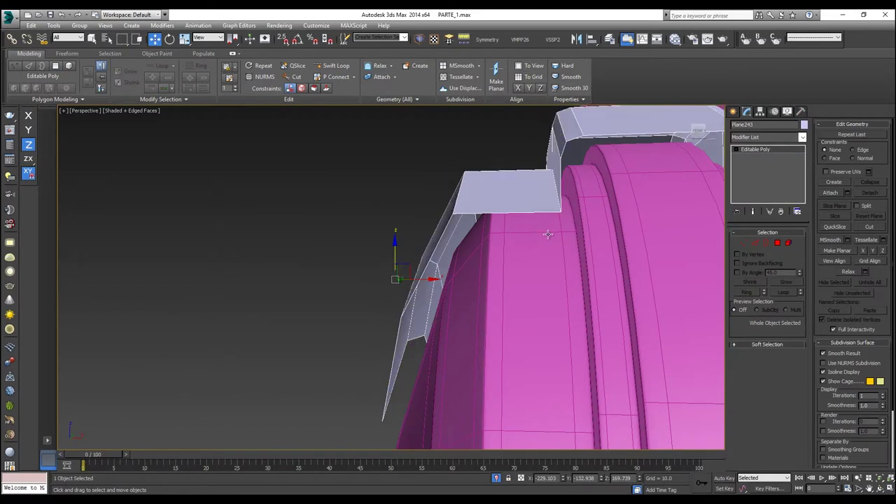
# Thicken the bracket with a Shell modifier and set its outer amount to 1.27.
pyautogui.click(752, 138)
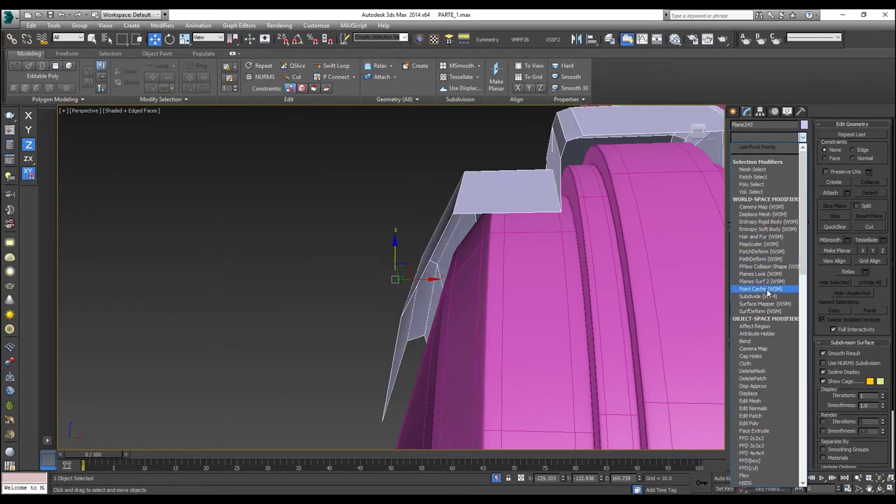
pyautogui.write('sh')
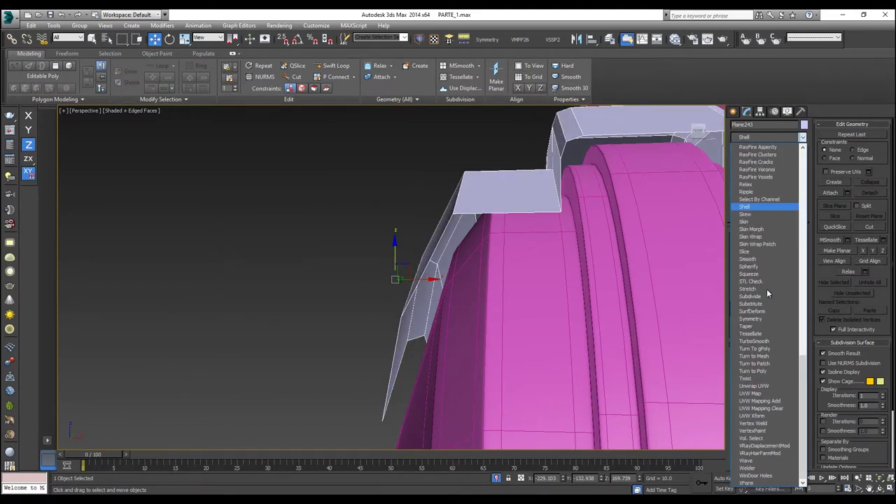
pyautogui.press('Return')
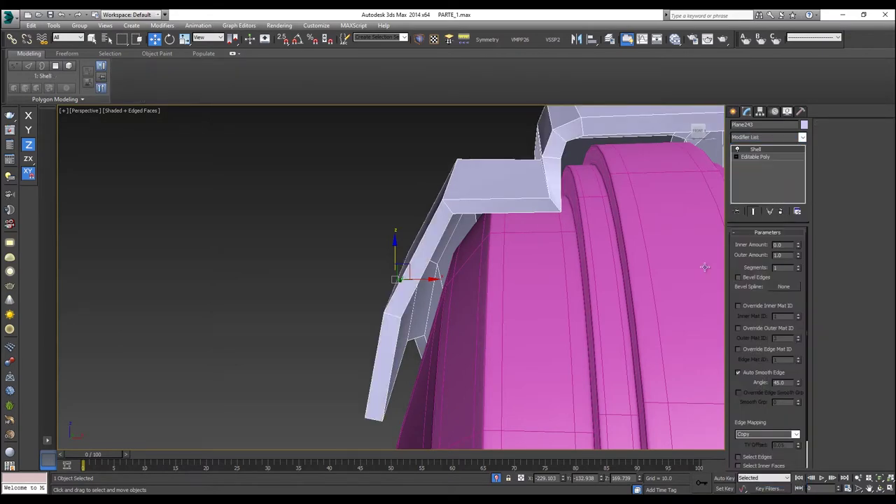
pyautogui.keyDown('alt'); pyautogui.moveTo(481, 194); pyautogui.dragTo(641, 188, button='middle'); pyautogui.keyUp('alt')
pyautogui.keyDown('alt'); pyautogui.moveTo(488, 168); pyautogui.dragTo(487, 178, button='middle'); pyautogui.keyUp('alt')
pyautogui.scroll(3, 398, 189)
pyautogui.keyDown('alt'); pyautogui.moveTo(398, 189); pyautogui.dragTo(384, 236, button='middle'); pyautogui.keyUp('alt')
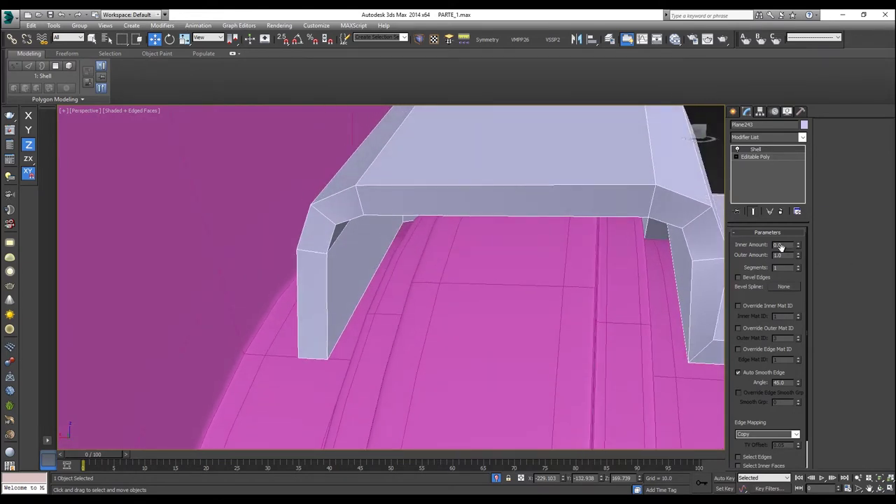
pyautogui.moveTo(798, 257)
pyautogui.mouseDown()
pyautogui.moveTo(798, 230)
pyautogui.moveTo(802, 247)
pyautogui.mouseUp()
pyautogui.keyDown('alt'); pyautogui.moveTo(659, 215); pyautogui.dragTo(629, 221, button='middle'); pyautogui.keyUp('alt')
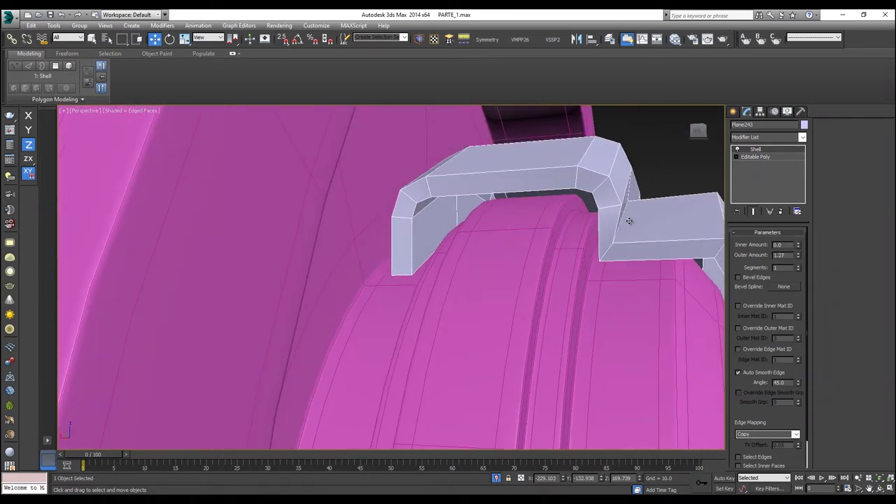
# Convert the shelled bracket to an Editable Poly.
pyautogui.rightClick(644, 213)
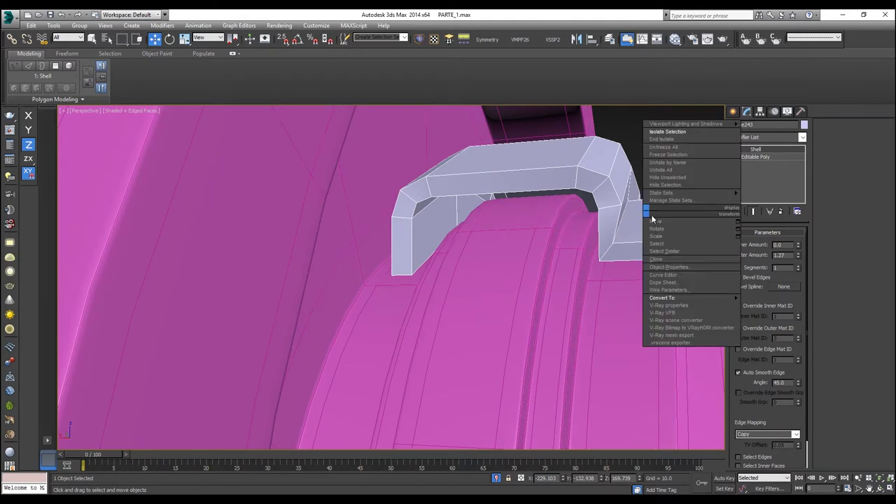
pyautogui.moveTo(692, 297)
pyautogui.click(754, 305)
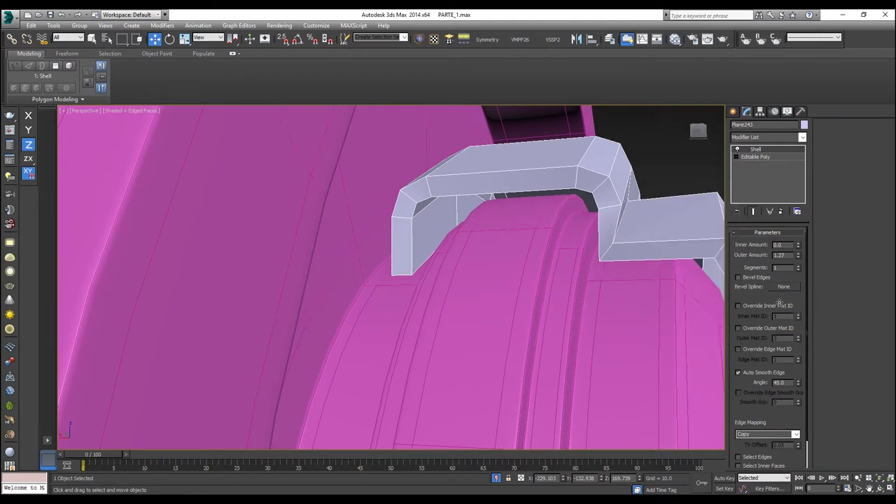
# Select the three outer edges where the ledge meets the upright wall and shift them slightly toward the sloped front along X.
pyautogui.press('2')
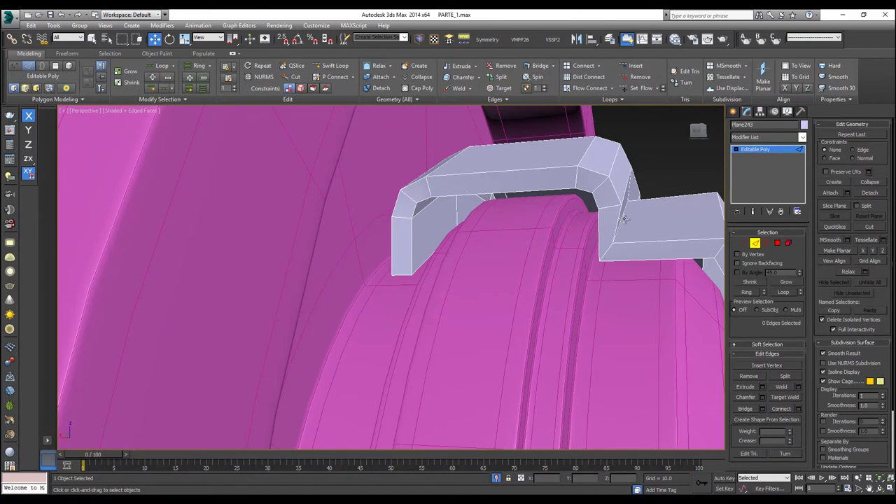
pyautogui.click(620, 218)
pyautogui.scroll(5, 616, 224)
pyautogui.moveTo(574, 242); pyautogui.dragTo(387, 236, button='middle')
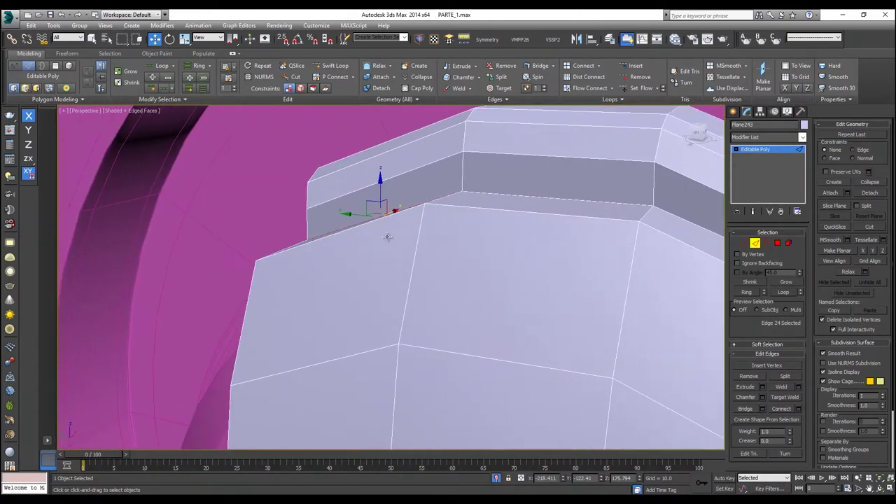
pyautogui.keyDown('ctrl'); pyautogui.click(527, 197); pyautogui.keyUp('ctrl')
pyautogui.keyDown('alt'); pyautogui.moveTo(584, 236); pyautogui.dragTo(529, 208, button='middle'); pyautogui.keyUp('alt')
pyautogui.keyDown('ctrl'); pyautogui.click(574, 219); pyautogui.keyUp('ctrl')
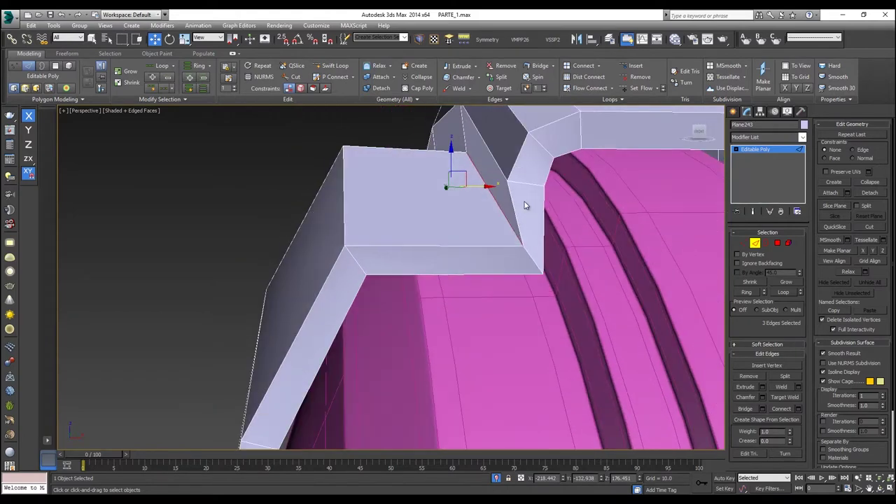
pyautogui.moveTo(474, 186); pyautogui.dragTo(461, 185)
pyautogui.scroll(-4, 462, 186)
pyautogui.keyDown('alt'); pyautogui.moveTo(462, 189); pyautogui.dragTo(489, 198, button='middle'); pyautogui.keyUp('alt')
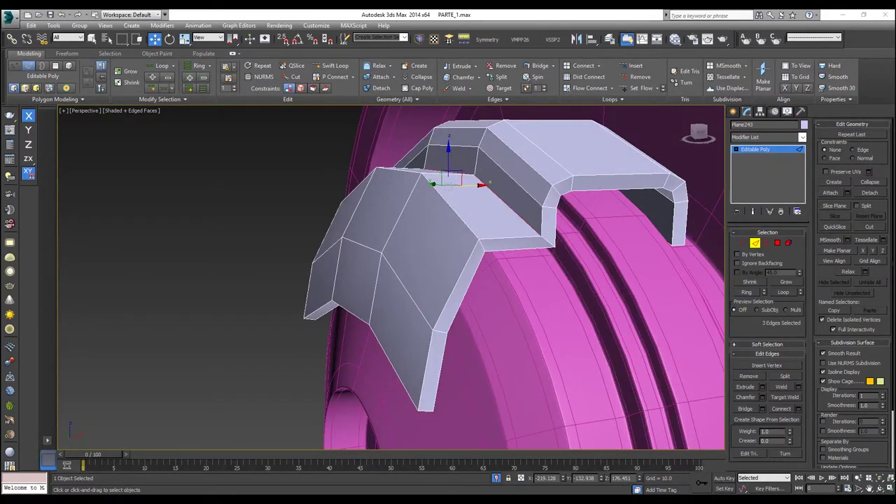
# Isolate the bracket and turn on its see-through display.
pyautogui.keyDown('alt'); pyautogui.moveTo(438, 248); pyautogui.dragTo(538, 246, button='middle'); pyautogui.keyUp('alt')
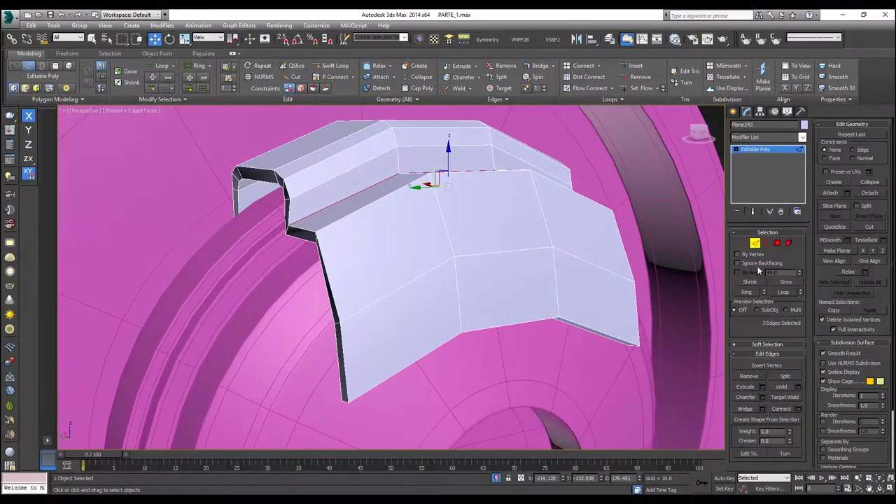
pyautogui.scroll(-5, 539, 237)
pyautogui.rightClick(538, 234)
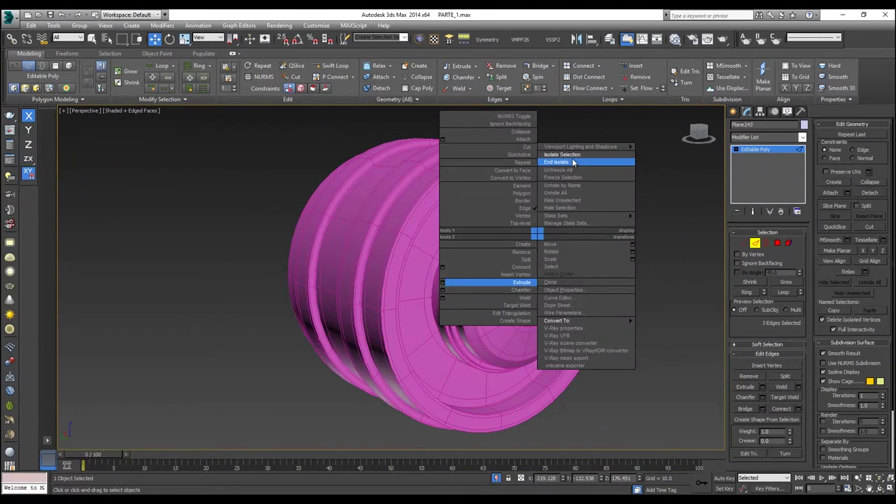
pyautogui.click(572, 155)
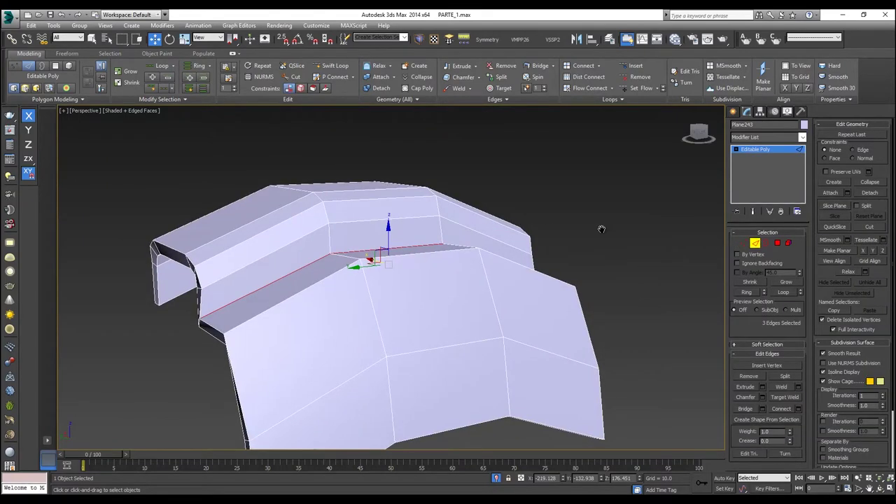
pyautogui.scroll(-2, 390, 297)
pyautogui.hotkey('alt', 'x')
pyautogui.keyDown('alt'); pyautogui.moveTo(389, 298); pyautogui.dragTo(382, 380, button='middle'); pyautogui.keyUp('alt')
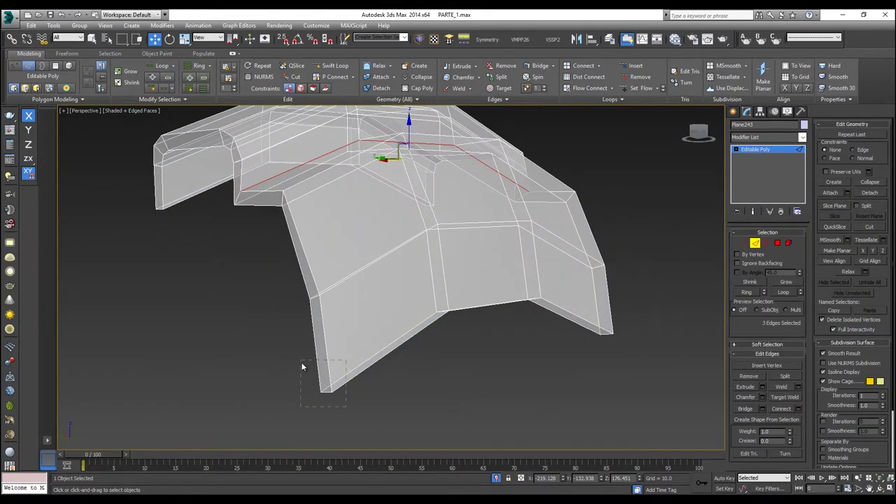
# Select the edges around the lower corners and side ends of the bracket's sloped front section.
pyautogui.moveTo(301, 361); pyautogui.dragTo(301, 361)
pyautogui.keyDown('alt'); pyautogui.moveTo(441, 392); pyautogui.dragTo(363, 374, button='middle'); pyautogui.keyUp('alt')
pyautogui.keyDown('ctrl'); pyautogui.moveTo(558, 354); pyautogui.dragTo(560, 318); pyautogui.keyUp('ctrl')
pyautogui.moveTo(560, 319); pyautogui.dragTo(368, 253, button='middle')
pyautogui.keyDown('ctrl'); pyautogui.click(596, 316); pyautogui.keyUp('ctrl')
pyautogui.keyDown('alt'); pyautogui.moveTo(596, 316); pyautogui.dragTo(413, 329, button='middle'); pyautogui.keyUp('alt')
pyautogui.scroll(2, 445, 275)
pyautogui.keyDown('ctrl'); pyautogui.moveTo(413, 330); pyautogui.dragTo(392, 275); pyautogui.keyUp('ctrl')
pyautogui.keyDown('alt'); pyautogui.moveTo(392, 275); pyautogui.dragTo(494, 350, button='middle'); pyautogui.keyUp('alt')
pyautogui.keyDown('ctrl'); pyautogui.moveTo(495, 350); pyautogui.dragTo(434, 293); pyautogui.keyUp('ctrl')
# Add the ledge's outer crease and the first edges where the ledge meets the upright wall to the selection.
pyautogui.keyDown('alt'); pyautogui.moveTo(450, 308); pyautogui.dragTo(322, 285, button='middle'); pyautogui.keyUp('alt')
pyautogui.keyDown('ctrl'); pyautogui.moveTo(321, 285); pyautogui.dragTo(280, 219); pyautogui.keyUp('ctrl')
pyautogui.keyDown('alt'); pyautogui.moveTo(276, 252); pyautogui.dragTo(352, 292, button='middle'); pyautogui.keyUp('alt')
pyautogui.keyDown('ctrl'); pyautogui.click(282, 267); pyautogui.keyUp('ctrl')
pyautogui.keyDown('alt'); pyautogui.moveTo(282, 267); pyautogui.dragTo(366, 284, button='middle'); pyautogui.keyUp('alt')
pyautogui.keyDown('ctrl'); pyautogui.click(352, 331); pyautogui.keyUp('ctrl')
pyautogui.keyDown('alt'); pyautogui.moveTo(352, 331); pyautogui.dragTo(285, 290, button='middle'); pyautogui.keyUp('alt')
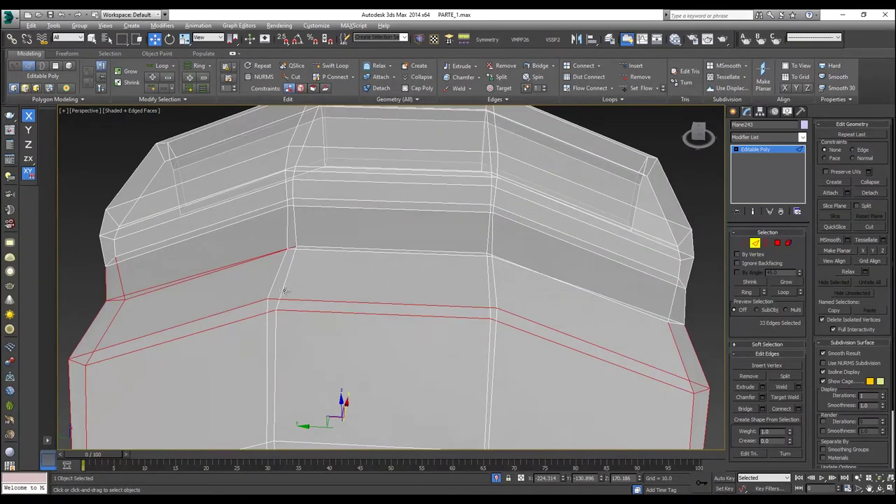
# Add the remaining crease edges between the ledge and the upright wall, including those at the far end corner.
pyautogui.keyDown('ctrl'); pyautogui.click(383, 250); pyautogui.keyUp('ctrl')
pyautogui.keyDown('ctrl'); pyautogui.click(633, 306); pyautogui.keyUp('ctrl')
pyautogui.keyDown('ctrl'); pyautogui.moveTo(700, 341); pyautogui.dragTo(662, 310); pyautogui.keyUp('ctrl')
pyautogui.keyDown('alt'); pyautogui.moveTo(662, 310); pyautogui.dragTo(526, 291, button='middle'); pyautogui.keyUp('alt')
pyautogui.scroll(-4, 580, 307)
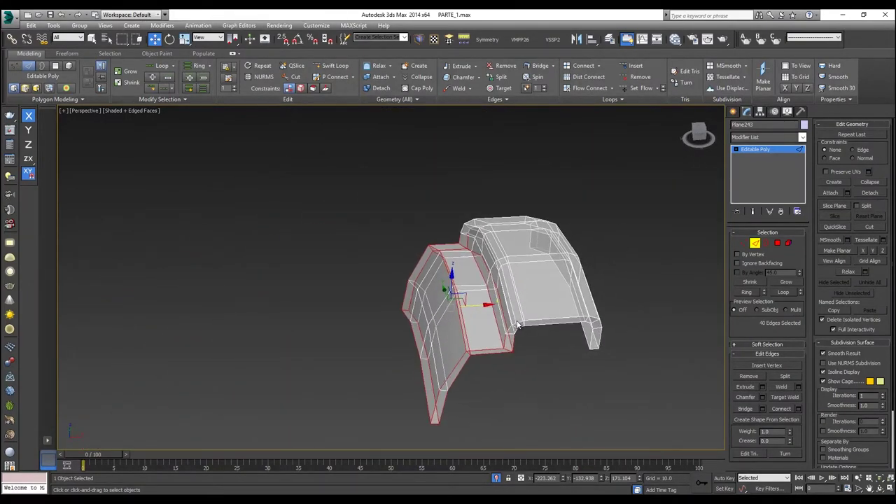
# Extend the selection along its edge loops and add the arched section's lower rim and end edges.
pyautogui.scroll(3, 518, 324)
pyautogui.click(783, 292)
pyautogui.keyDown('alt'); pyautogui.moveTo(639, 332); pyautogui.dragTo(582, 323, button='middle'); pyautogui.keyUp('alt')
pyautogui.keyDown('ctrl'); pyautogui.click(503, 370); pyautogui.keyUp('ctrl')
pyautogui.keyDown('alt'); pyautogui.moveTo(616, 355); pyautogui.dragTo(485, 379, button='middle'); pyautogui.keyUp('alt')
pyautogui.keyDown('ctrl'); pyautogui.click(421, 319); pyautogui.keyUp('ctrl')
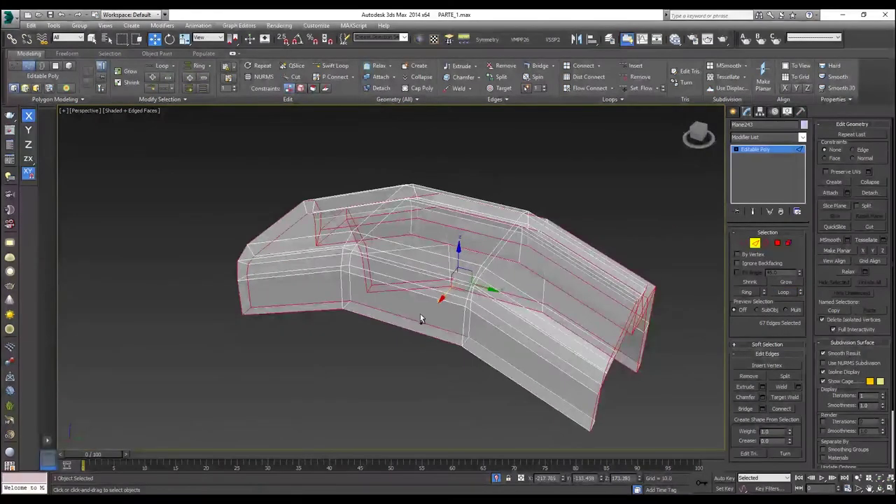
pyautogui.keyDown('ctrl'); pyautogui.doubleClick(597, 429); pyautogui.keyUp('ctrl')
pyautogui.keyDown('alt'); pyautogui.moveTo(572, 419); pyautogui.dragTo(275, 348, button='middle'); pyautogui.keyUp('alt')
pyautogui.scroll(5, 374, 284)
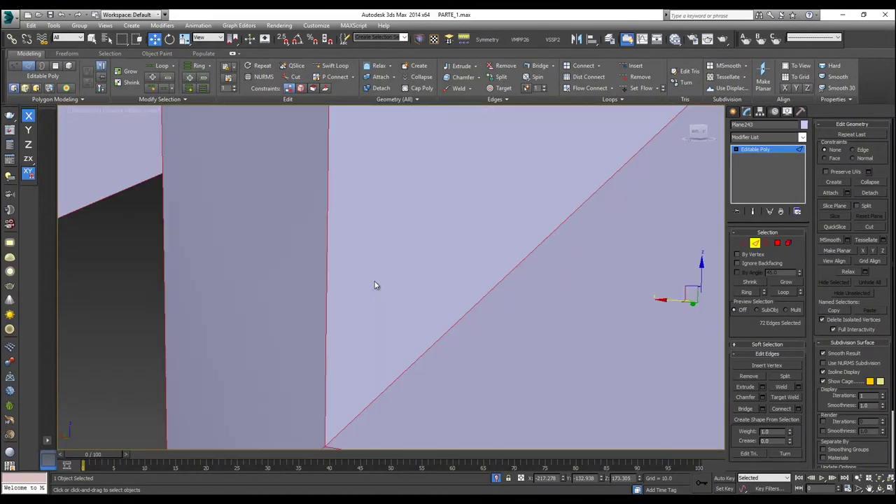
pyautogui.scroll(-7, 373, 278)
pyautogui.scroll(8, 332, 248)
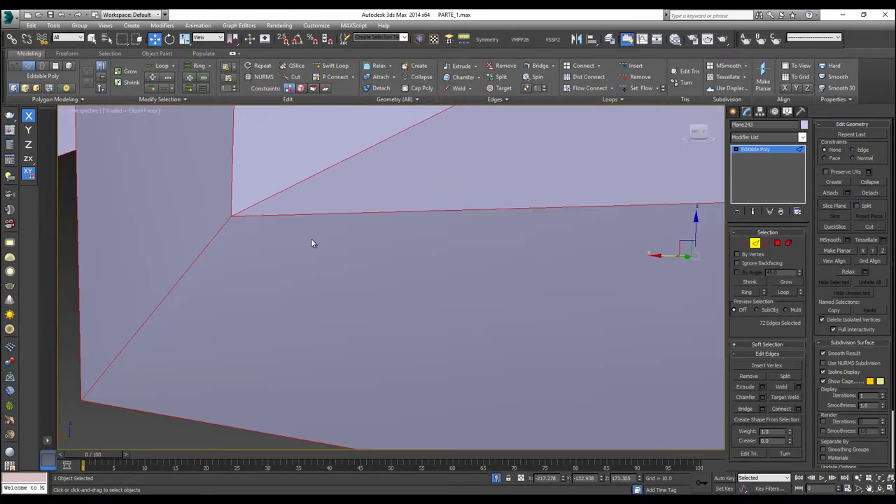
# Chamfer the selected bracket edges by 0.12 with one segment and clear the selection.
pyautogui.click(463, 77)
pyautogui.rightClick(396, 282)
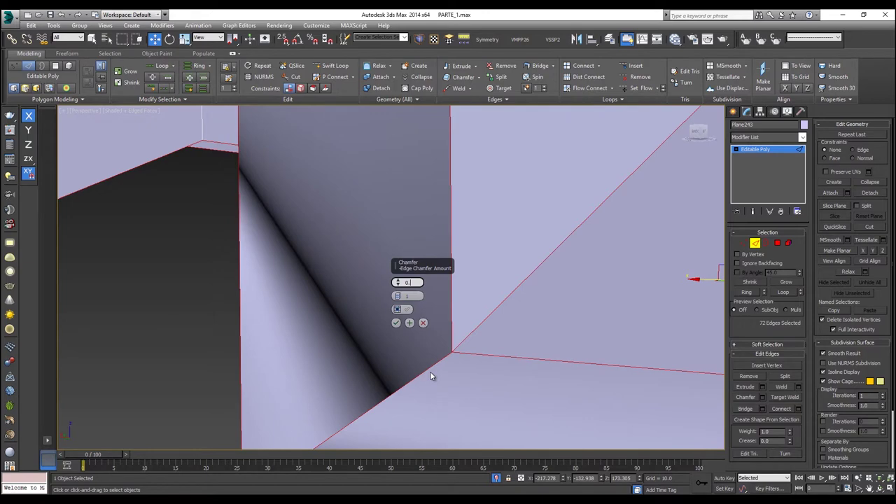
pyautogui.write('12')
pyautogui.press('Return')
pyautogui.scroll(-5, 481, 324)
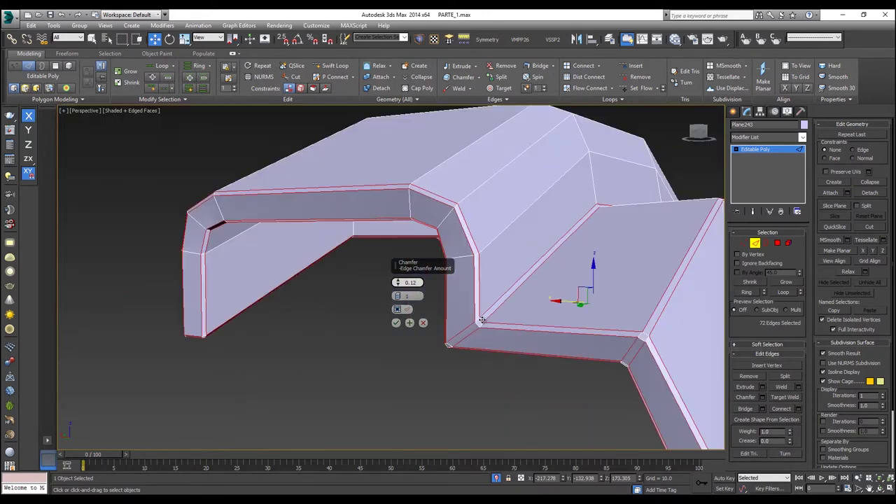
pyautogui.keyDown('alt'); pyautogui.moveTo(496, 308); pyautogui.dragTo(440, 278, button='middle'); pyautogui.keyUp('alt')
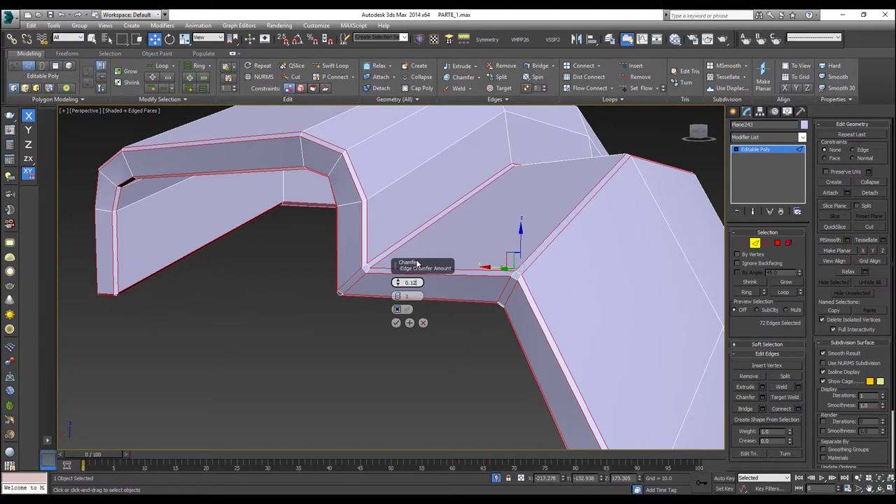
pyautogui.scroll(-4, 417, 263)
pyautogui.scroll(5, 427, 255)
pyautogui.scroll(-6, 434, 247)
pyautogui.keyDown('alt'); pyautogui.moveTo(434, 247); pyautogui.dragTo(366, 269, button='middle'); pyautogui.keyUp('alt')
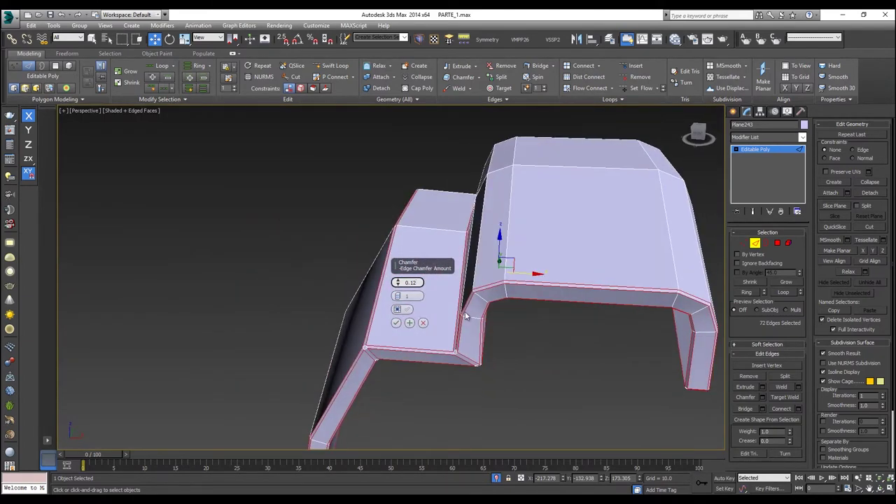
pyautogui.keyDown('alt'); pyautogui.moveTo(463, 312); pyautogui.dragTo(488, 295, button='middle'); pyautogui.keyUp('alt')
pyautogui.scroll(5, 616, 253)
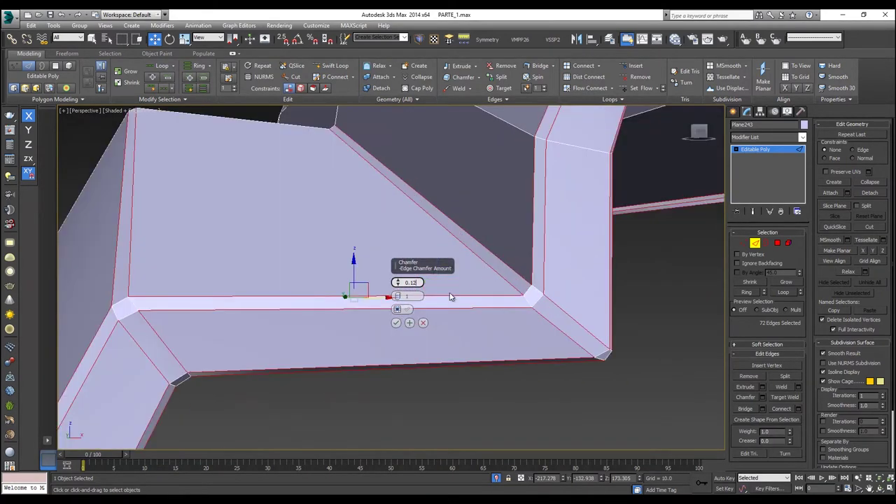
pyautogui.click(396, 323)
pyautogui.scroll(-5, 396, 323)
pyautogui.click(455, 335)
pyautogui.keyDown('alt'); pyautogui.moveTo(454, 335); pyautogui.dragTo(490, 324, button='middle'); pyautogui.keyUp('alt')
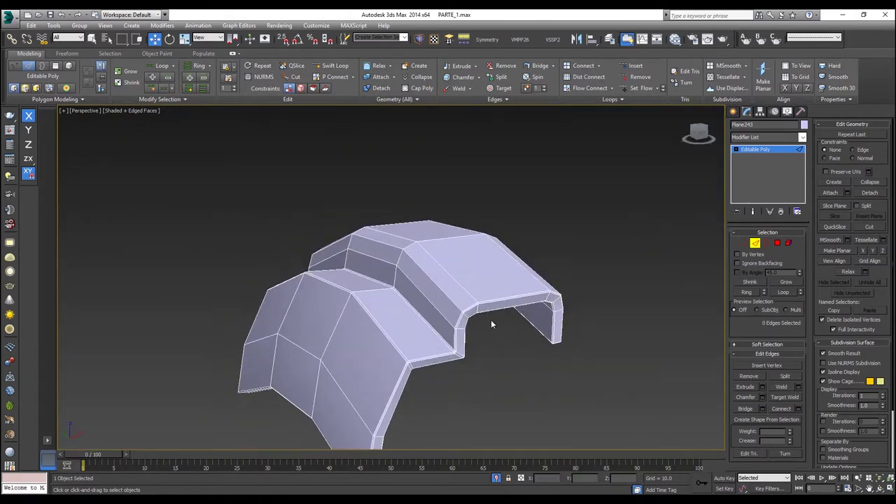
# Apply a MeshSmooth modifier to the chamfered bracket to test how its edges hold.
pyautogui.click(754, 242)
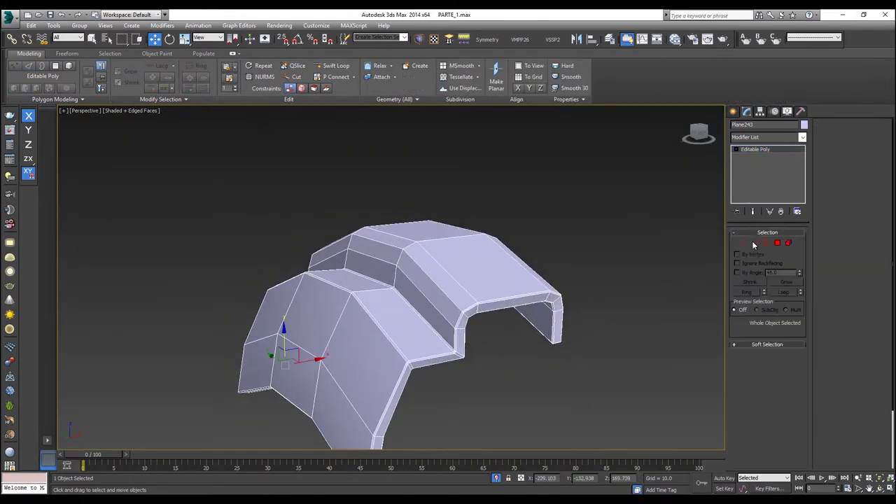
pyautogui.click(767, 138)
pyautogui.write('mes')
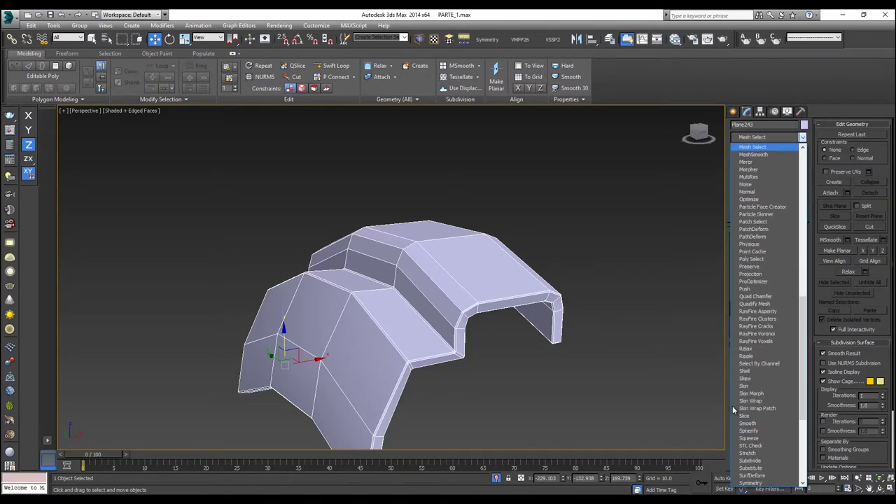
pyautogui.press('Down')
pyautogui.press('Return')
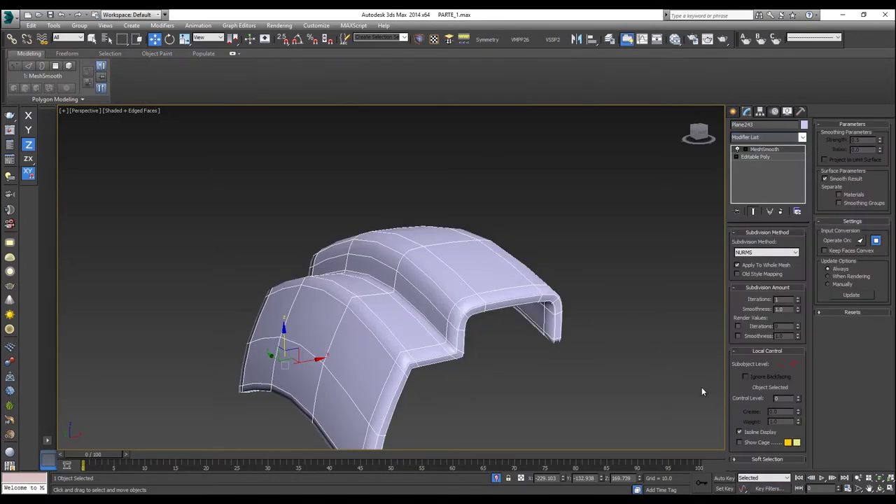
pyautogui.moveTo(504, 288); pyautogui.dragTo(545, 265, button='middle')
pyautogui.keyDown('alt'); pyautogui.moveTo(546, 265); pyautogui.dragTo(542, 246, button='middle'); pyautogui.keyUp('alt')
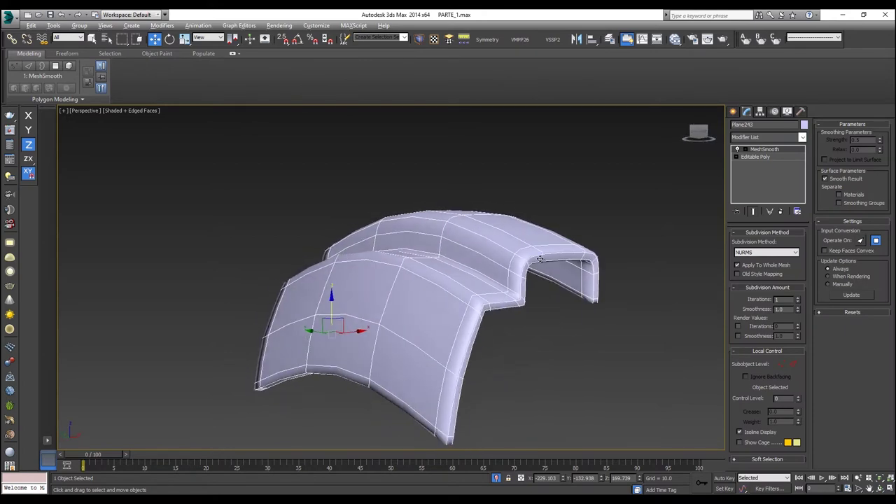
# Inspect the smoothed end of the arched section and undo the MeshSmooth and the 0.12 chamfer.
pyautogui.click(543, 210)
pyautogui.scroll(4, 529, 254)
pyautogui.scroll(3, 527, 257)
pyautogui.keyDown('alt'); pyautogui.moveTo(574, 263); pyautogui.dragTo(527, 248, button='middle'); pyautogui.keyUp('alt')
pyautogui.hotkey('ctrl', 'z')
pyautogui.hotkey('ctrl', 'z')
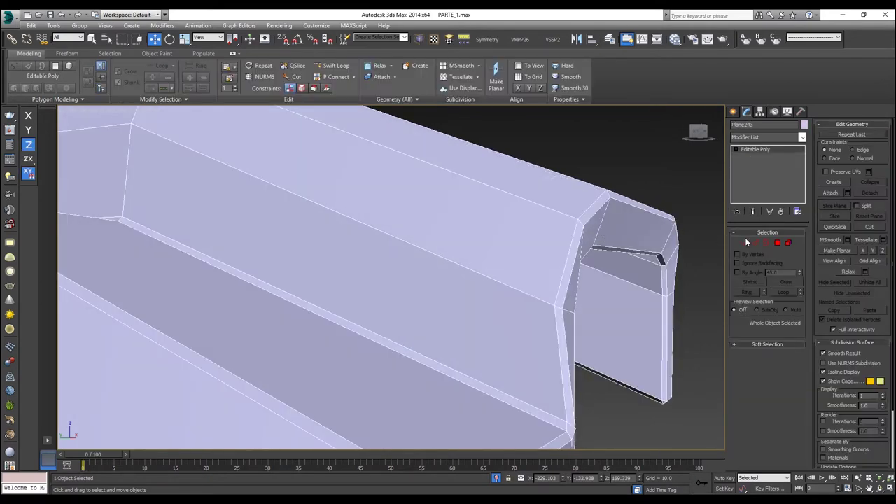
# Chamfer the selected bracket border and crease edges by 0.05 with one segment.
pyautogui.click(754, 242)
pyautogui.keyDown('alt'); pyautogui.moveTo(644, 203); pyautogui.dragTo(610, 215, button='middle'); pyautogui.keyUp('alt')
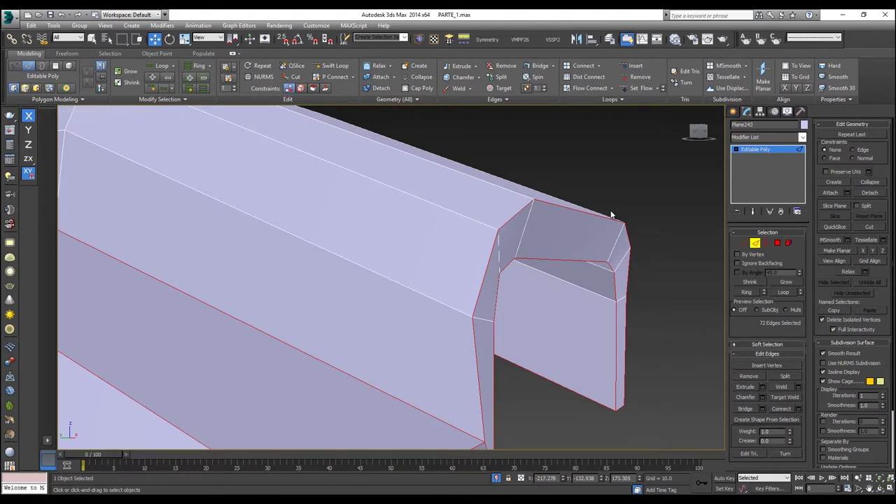
pyautogui.hotkey('ctrl', 'shift', 'c')
pyautogui.moveTo(397, 286); pyautogui.dragTo(396, 289)
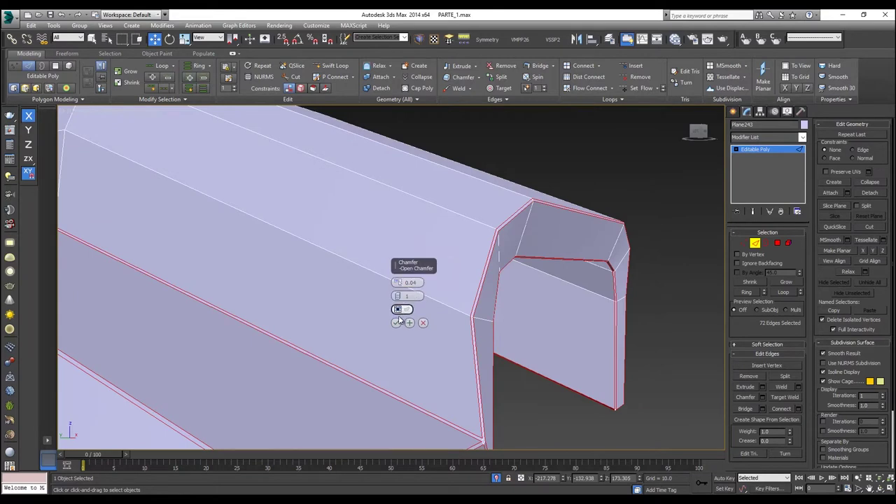
pyautogui.click(397, 282)
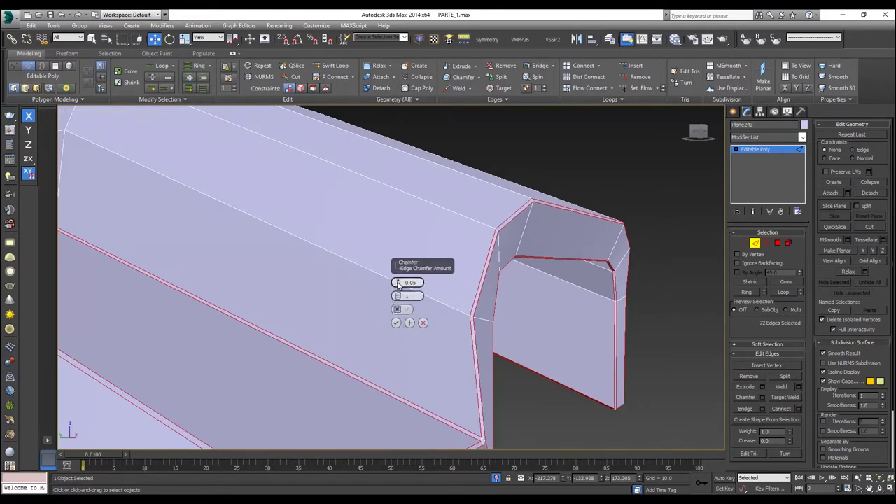
pyautogui.click(396, 322)
pyautogui.click(623, 167)
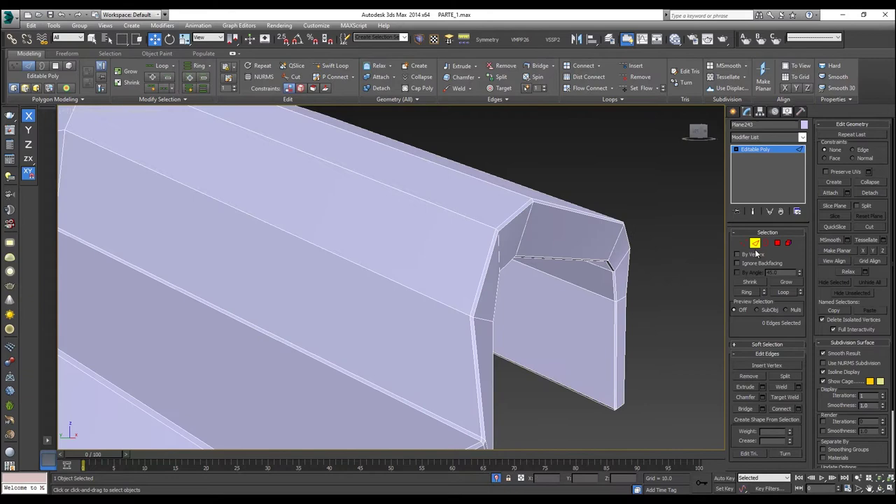
# Leave edge editing and add a MeshSmooth modifier to the bracket.
pyautogui.click(755, 244)
pyautogui.click(767, 137)
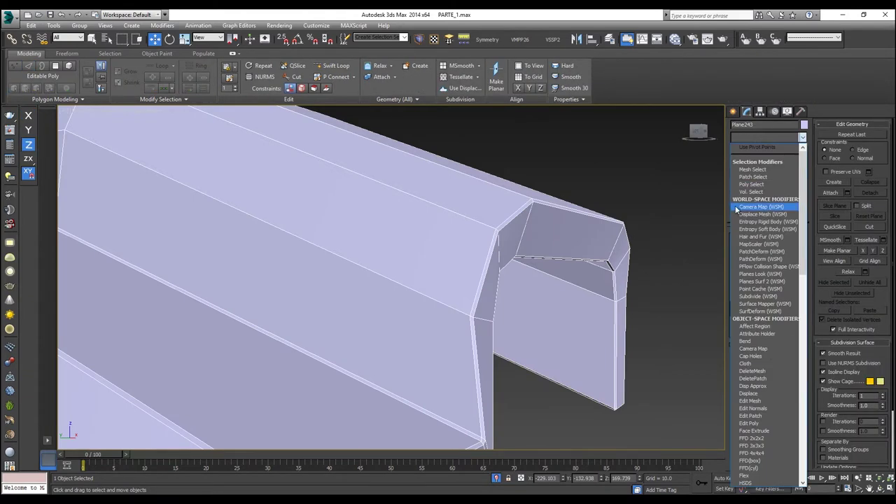
pyautogui.write('meshs')
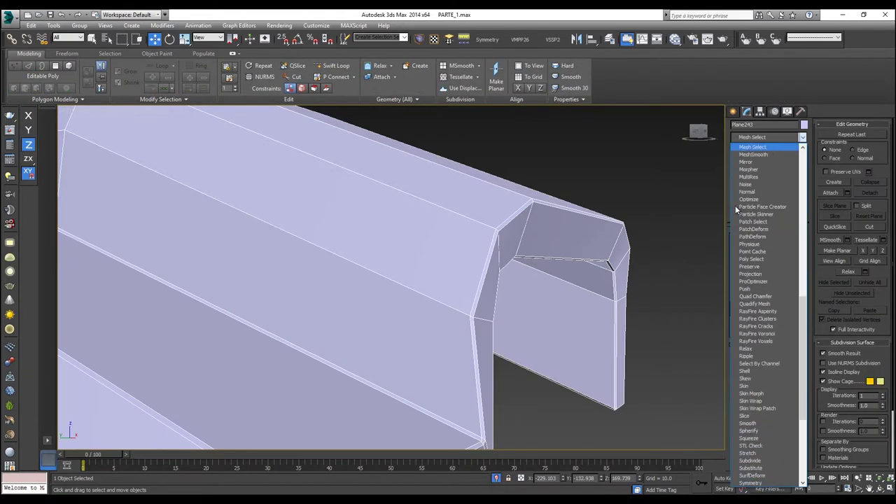
pyautogui.press('Return')
pyautogui.click(641, 164)
pyautogui.scroll(-5, 614, 191)
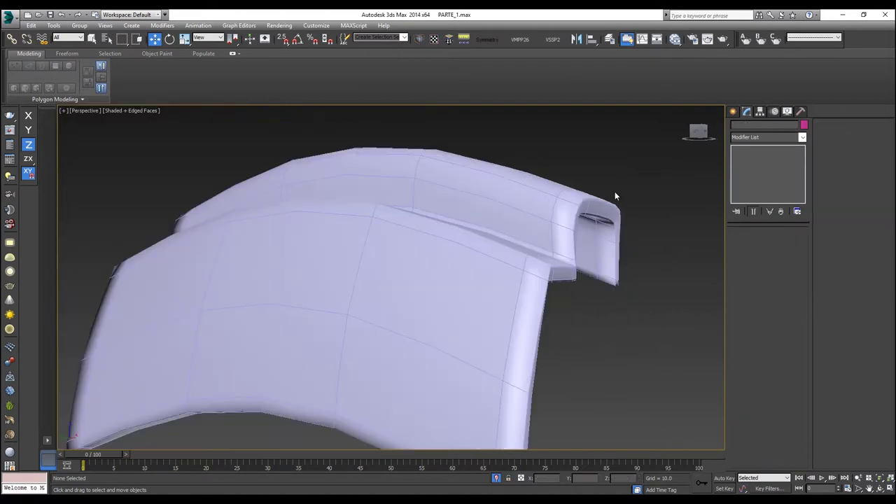
# Set the bracket's MeshSmooth iterations to 2 and view the smoothed surface without edge display.
pyautogui.scroll(4, 571, 217)
pyautogui.keyDown('alt'); pyautogui.moveTo(567, 219); pyautogui.dragTo(532, 230, button='middle'); pyautogui.keyUp('alt')
pyautogui.click(527, 217)
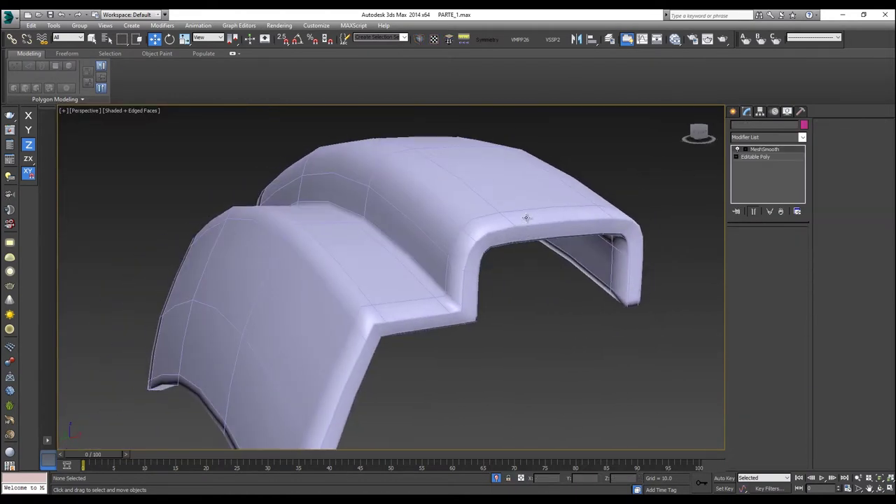
pyautogui.click(797, 296)
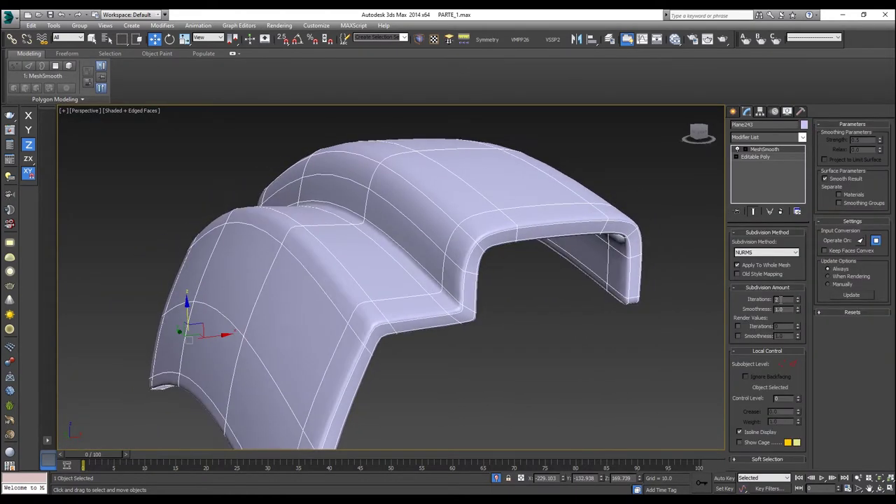
pyautogui.click(634, 315)
pyautogui.moveTo(620, 315)
pyautogui.keyDown('alt'); pyautogui.mouseDown(button='middle')
pyautogui.moveTo(560, 315)
pyautogui.moveTo(593, 314)
pyautogui.moveTo(562, 308)
pyautogui.moveTo(531, 287)
pyautogui.moveTo(514, 290)
pyautogui.moveTo(589, 314)
pyautogui.mouseUp(button='middle'); pyautogui.keyUp('alt')
pyautogui.click(590, 314)
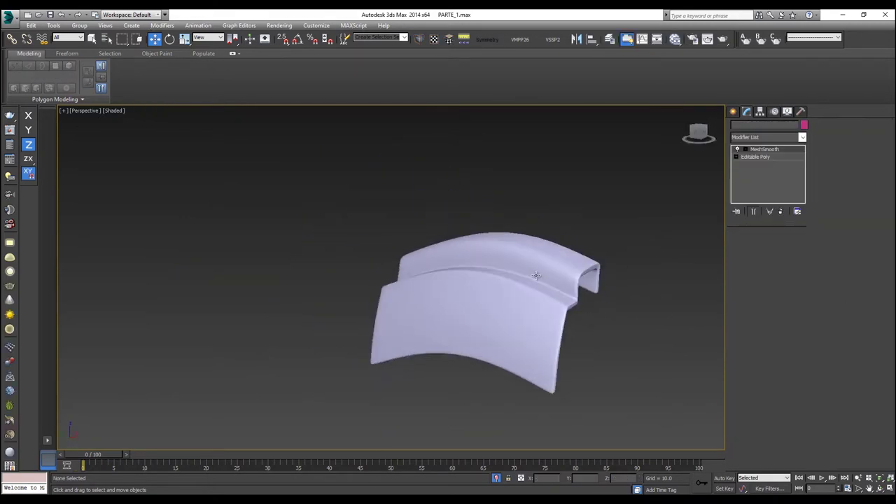
# End the bracket's isolation, isolate it together with the pink drive wheel, and select only the bracket.
pyautogui.rightClick(538, 271)
pyautogui.click(555, 201)
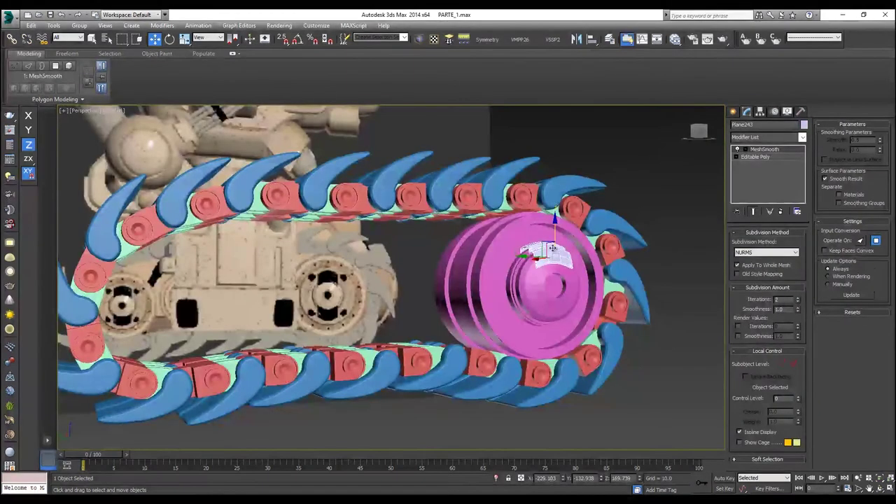
pyautogui.keyDown('ctrl'); pyautogui.click(552, 282); pyautogui.keyUp('ctrl')
pyautogui.rightClick(552, 280)
pyautogui.click(564, 205)
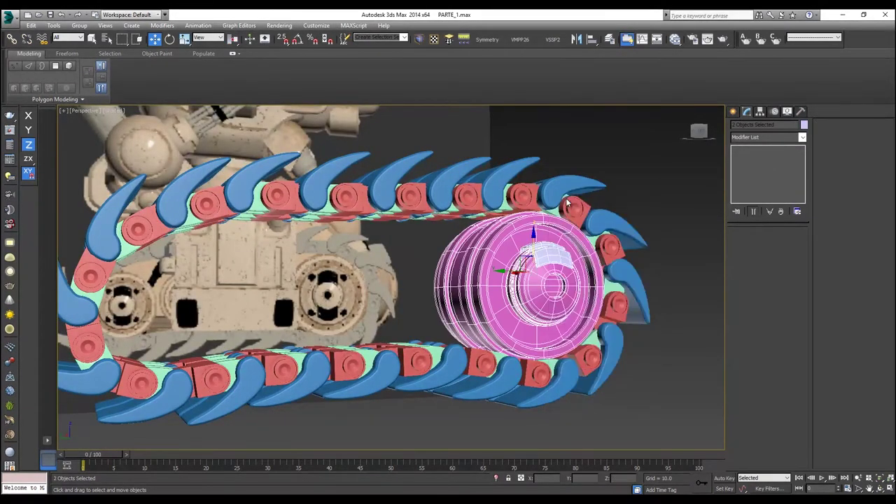
pyautogui.click(477, 218)
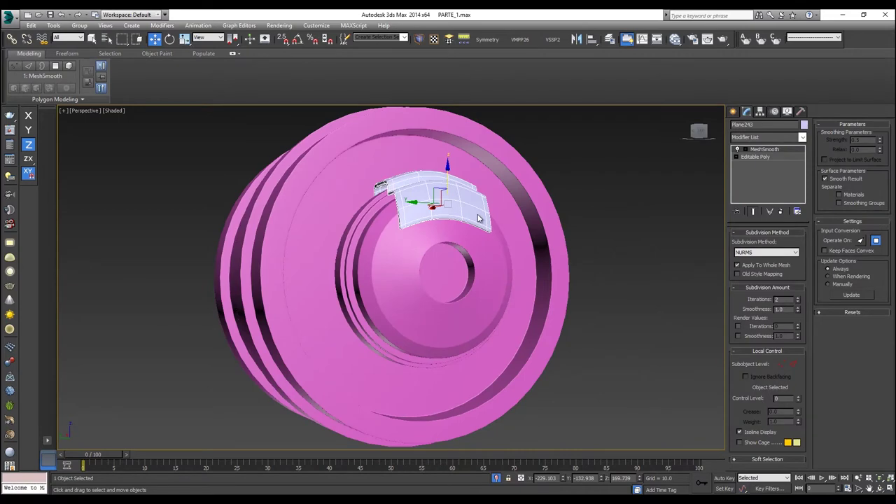
# In the Left view with edged faces shown, move only the bracket's pivot along Y, snapping it to the wheel's centre.
pyautogui.press('l')
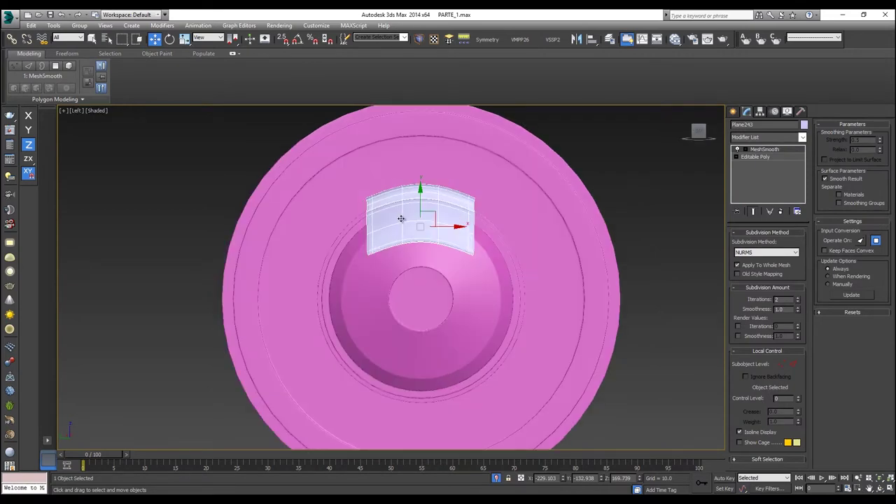
pyautogui.press('F4')
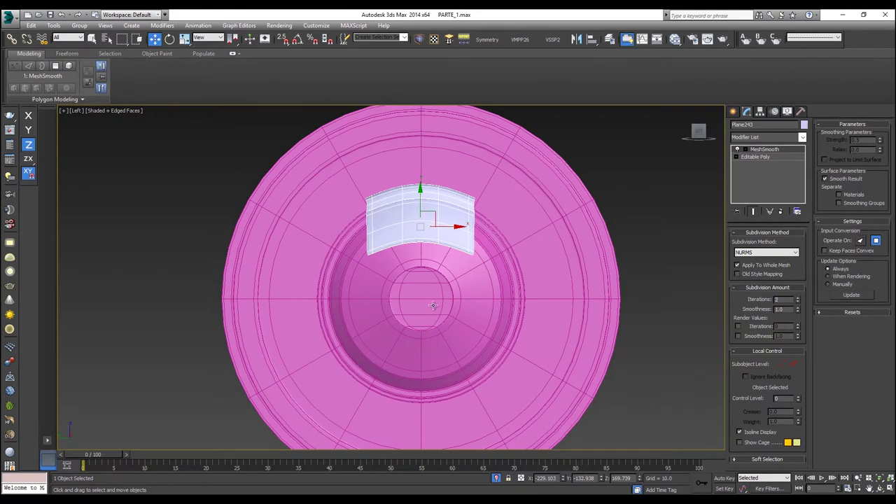
pyautogui.click(760, 112)
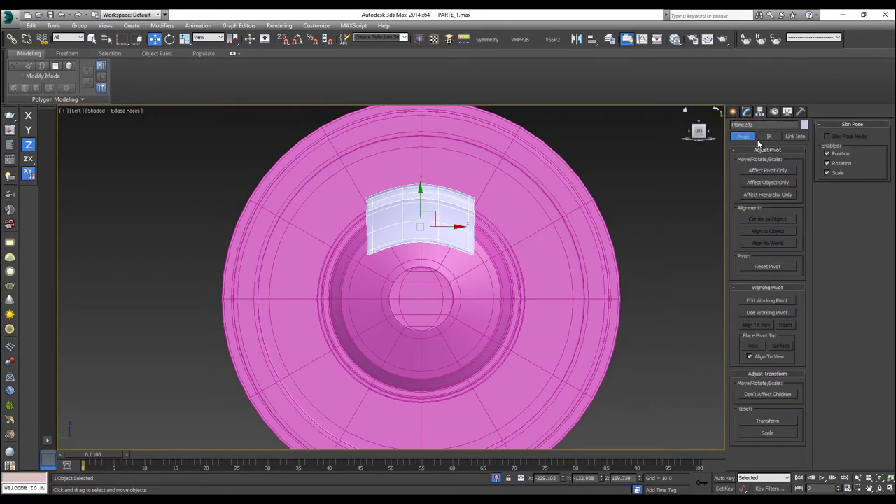
pyautogui.click(757, 171)
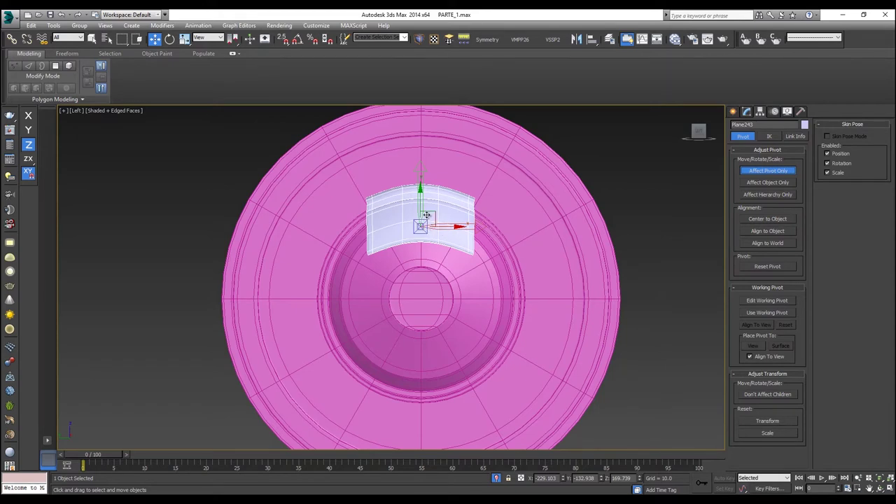
pyautogui.press('s')
pyautogui.moveTo(420, 205); pyautogui.dragTo(420, 298)
pyautogui.click(744, 170)
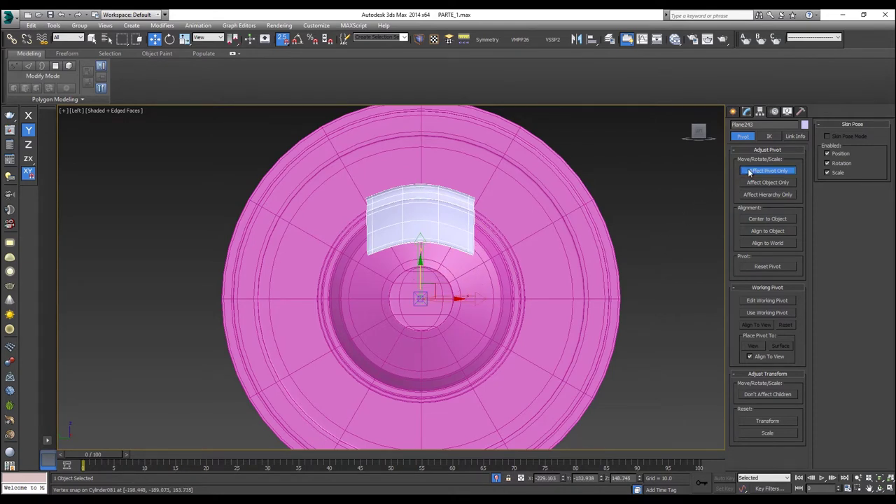
pyautogui.moveTo(470, 254); pyautogui.dragTo(474, 230, button='middle')
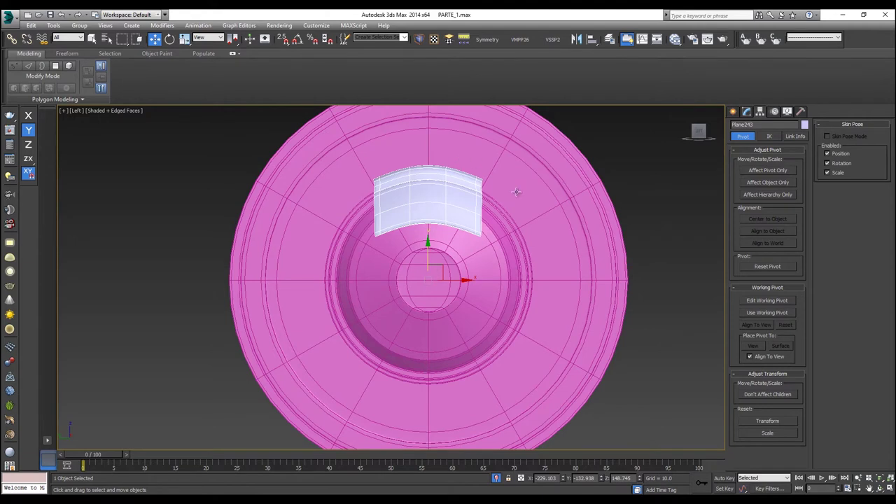
pyautogui.press('e')
pyautogui.moveTo(454, 258); pyautogui.dragTo(308, 277)
pyautogui.hotkey('ctrl', 'z')
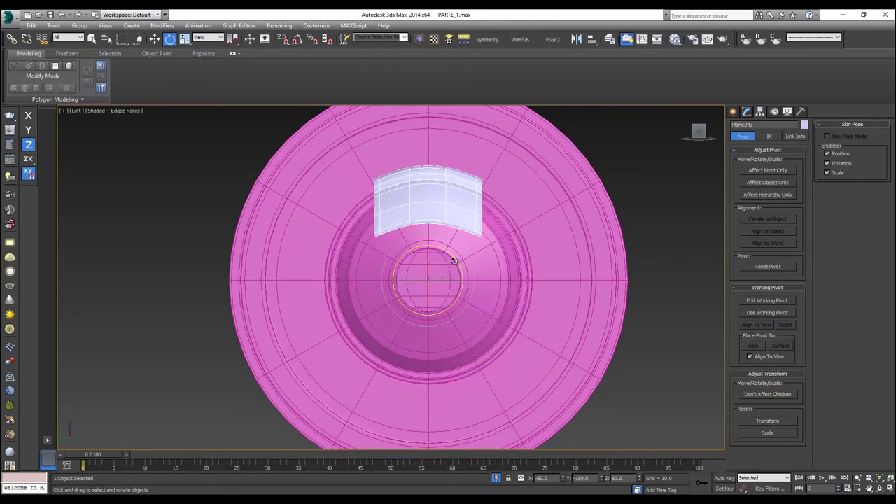
pyautogui.keyDown('shift'); pyautogui.moveTo(457, 256); pyautogui.dragTo(303, 257); pyautogui.keyUp('shift')
pyautogui.click(494, 296)
# With angle snap on, rotate a copy of the bracket 180 degrees about the wheel's centre.
pyautogui.press('a')
pyautogui.click(460, 264)
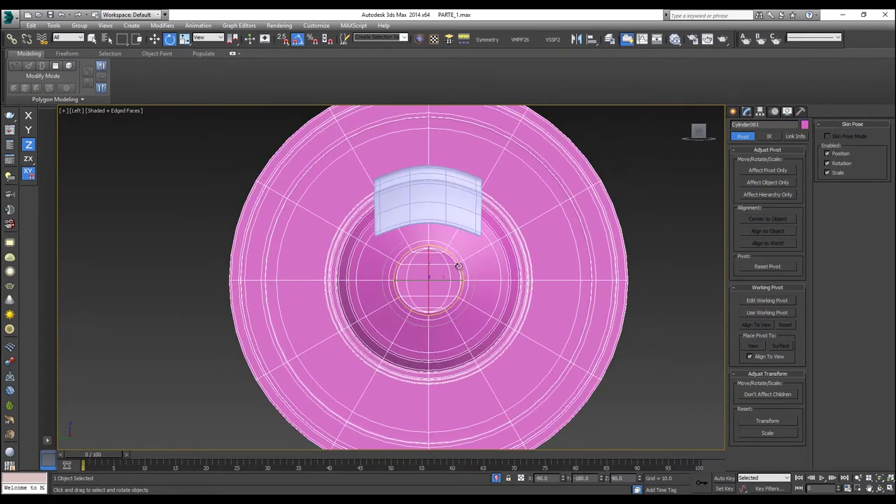
pyautogui.click(452, 203)
pyautogui.keyDown('shift'); pyautogui.moveTo(454, 260); pyautogui.dragTo(334, 262); pyautogui.keyUp('shift')
pyautogui.click(416, 237)
pyautogui.click(456, 294)
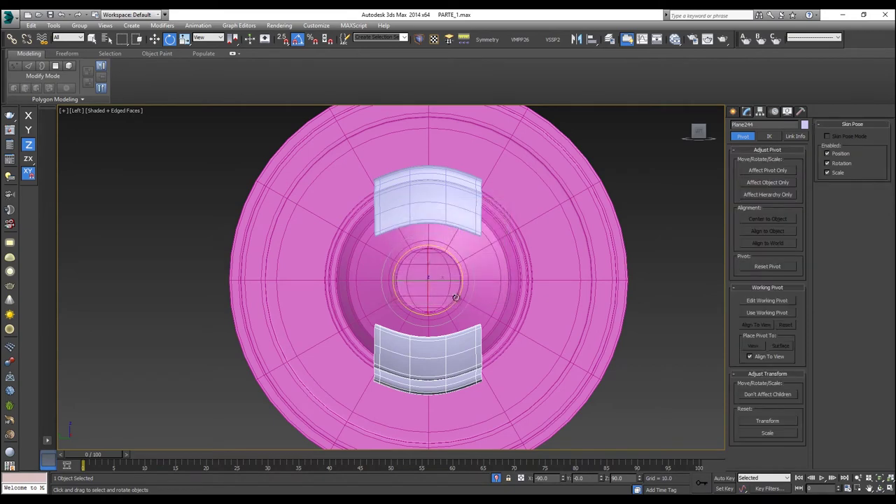
# Examine the two opposite brackets on the wheel in perspective from the front and side, with edge display off.
pyautogui.press('p')
pyautogui.scroll(-10, 456, 297)
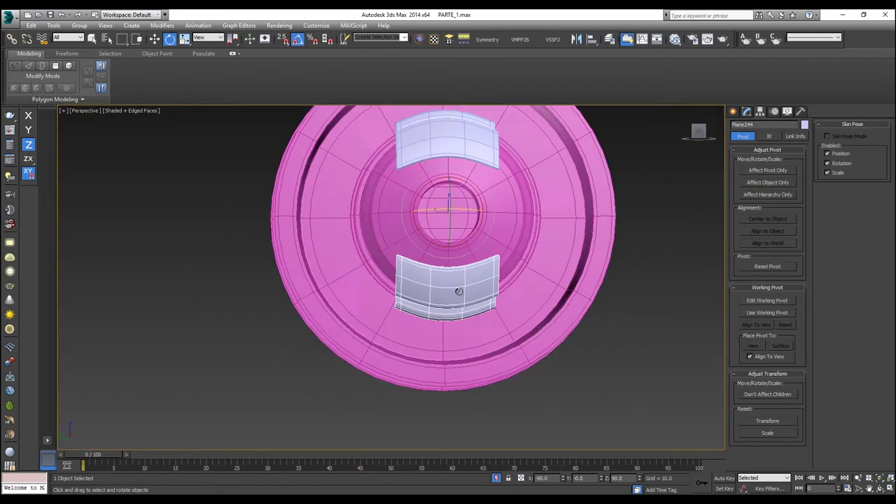
pyautogui.keyDown('alt'); pyautogui.moveTo(455, 297); pyautogui.dragTo(408, 273, button='middle'); pyautogui.keyUp('alt')
pyautogui.press('w')
pyautogui.click(384, 266)
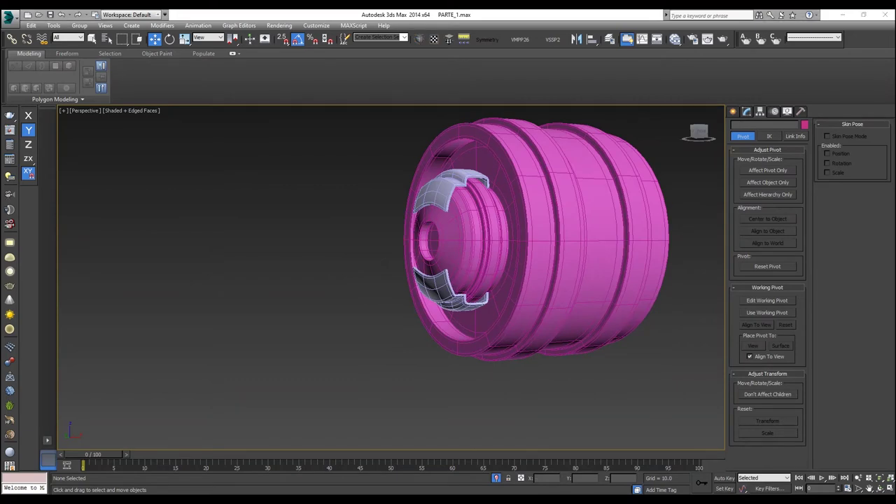
pyautogui.moveTo(574, 200)
pyautogui.keyDown('alt'); pyautogui.mouseDown(button='middle')
pyautogui.moveTo(641, 217)
pyautogui.moveTo(610, 260)
pyautogui.moveTo(528, 250)
pyautogui.moveTo(566, 254)
pyautogui.moveTo(469, 260)
pyautogui.moveTo(480, 242)
pyautogui.moveTo(438, 232)
pyautogui.moveTo(413, 238)
pyautogui.moveTo(411, 260)
pyautogui.mouseUp(button='middle'); pyautogui.keyUp('alt')
pyautogui.press('F4')
pyautogui.scroll(2, 457, 248)
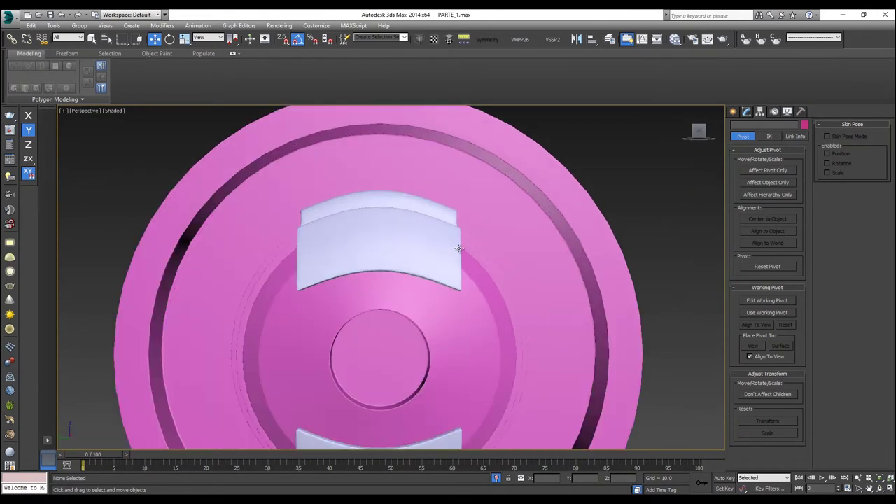
pyautogui.scroll(-4, 461, 252)
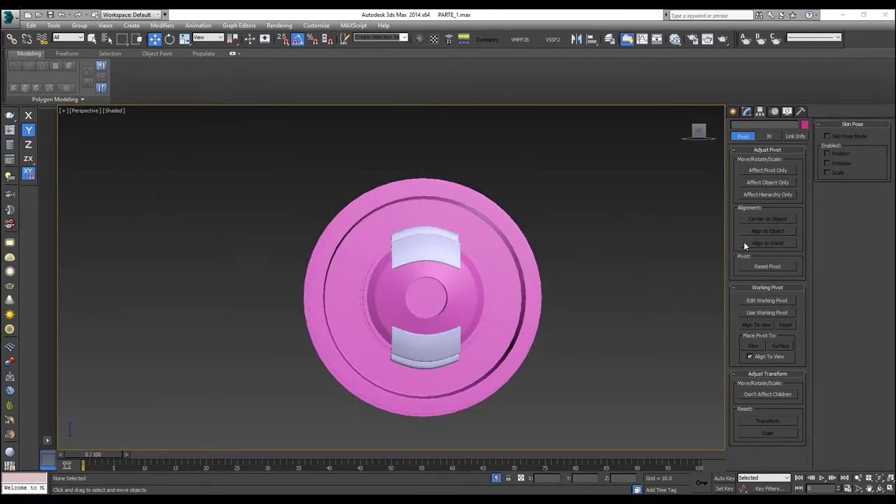
pyautogui.moveTo(634, 238); pyautogui.dragTo(632, 234, button='middle')
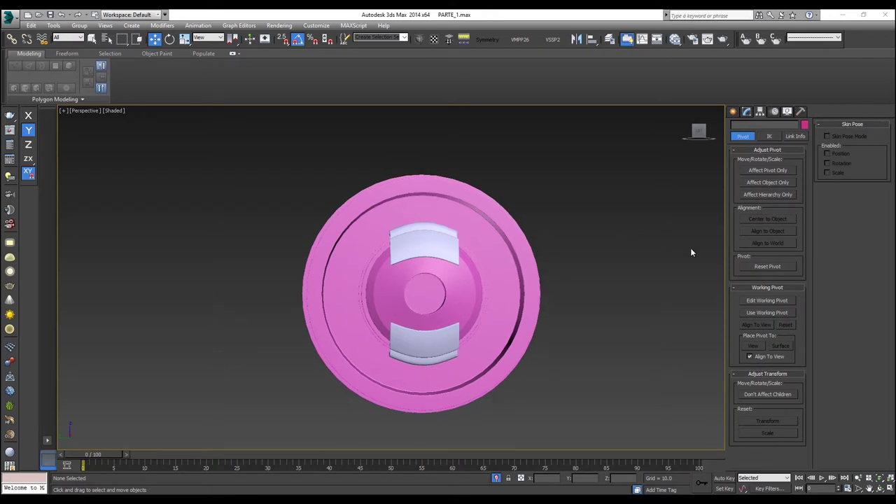
pyautogui.keyDown('alt'); pyautogui.moveTo(502, 242); pyautogui.dragTo(362, 257, button='middle'); pyautogui.keyUp('alt')
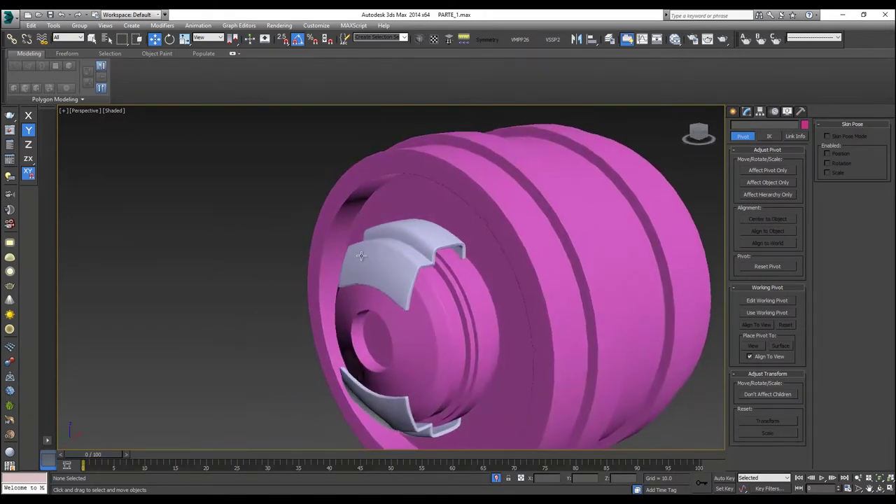
pyautogui.keyDown('alt'); pyautogui.moveTo(571, 248); pyautogui.dragTo(581, 217, button='middle'); pyautogui.keyUp('alt')
# In the Left view, create a cylinder beside the wheel with a radius of about 22.9 and a height of about 24.6.
pyautogui.press('l')
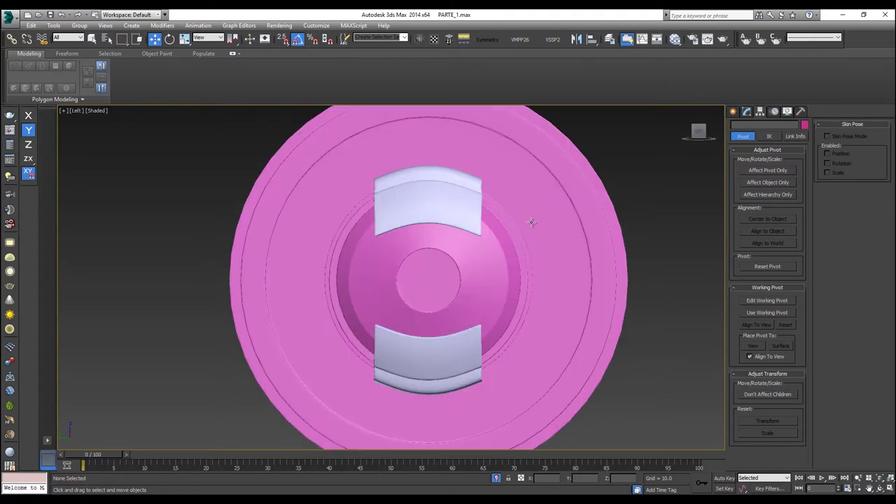
pyautogui.scroll(-3, 539, 225)
pyautogui.click(515, 226)
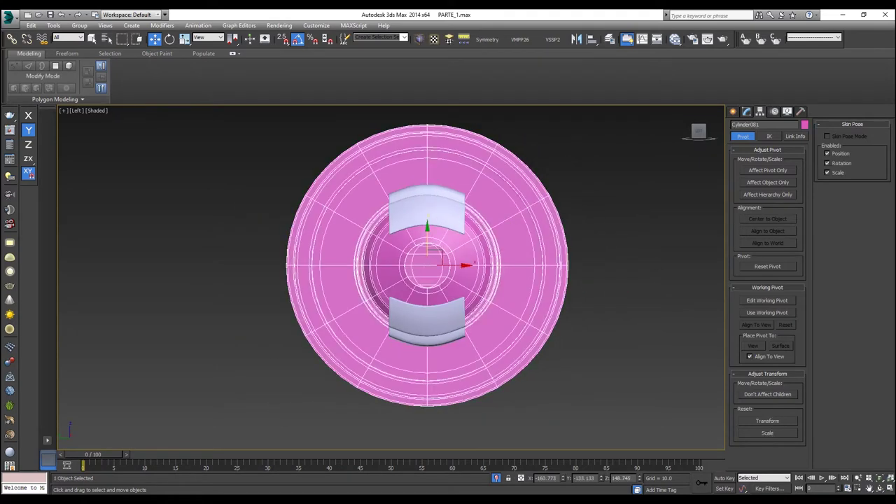
pyautogui.press('z')
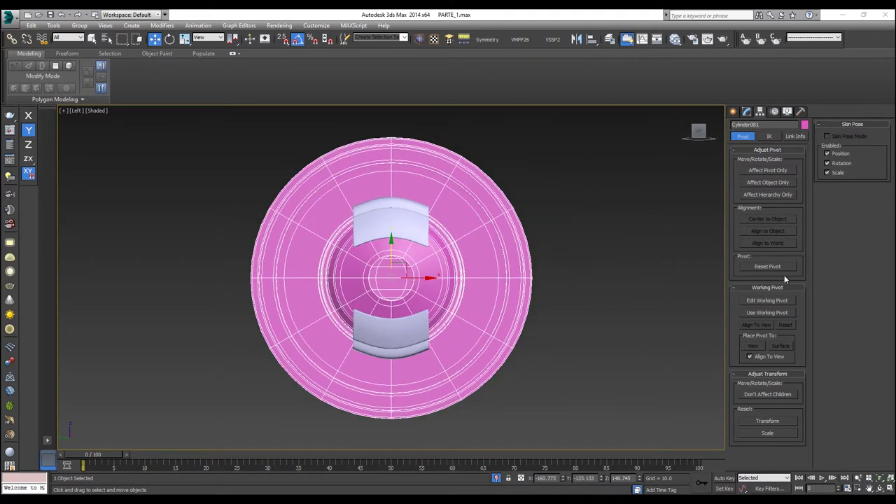
pyautogui.click(733, 112)
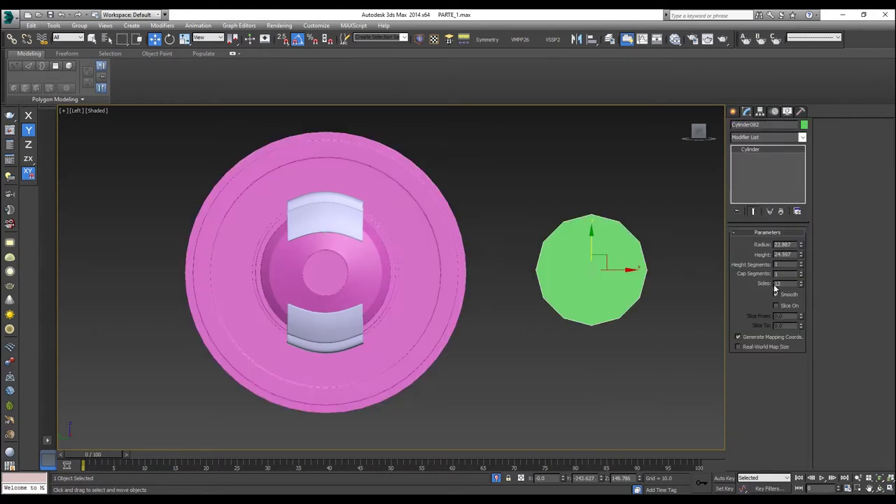
# Set the green cylinder's number of sides to 5.
pyautogui.moveTo(798, 298); pyautogui.dragTo(790, 393)
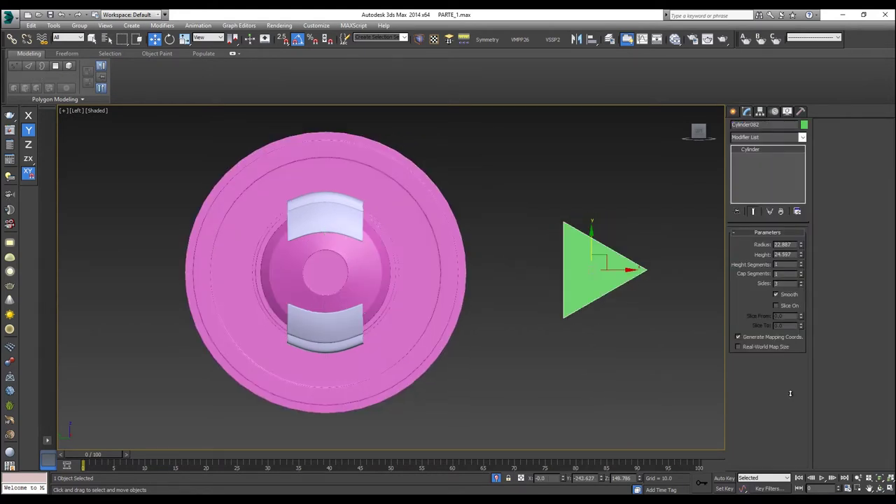
pyautogui.moveTo(612, 285); pyautogui.dragTo(575, 284, button='middle')
pyautogui.click(801, 280)
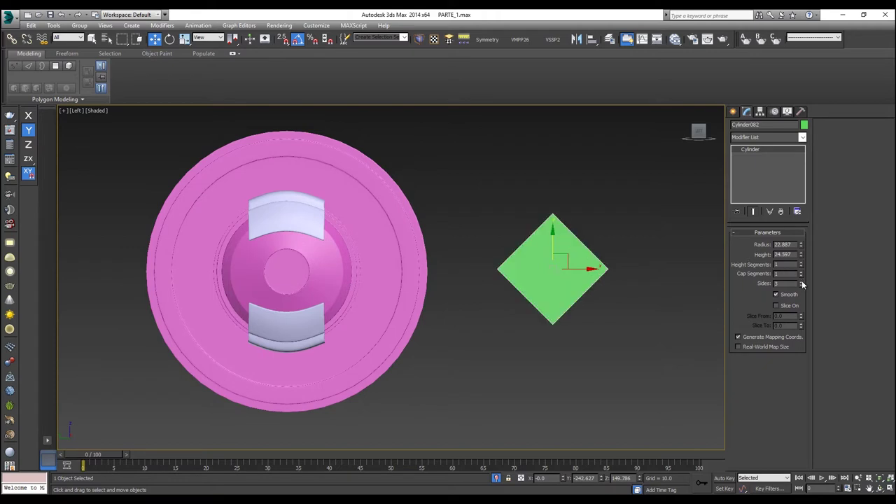
pyautogui.click(801, 280)
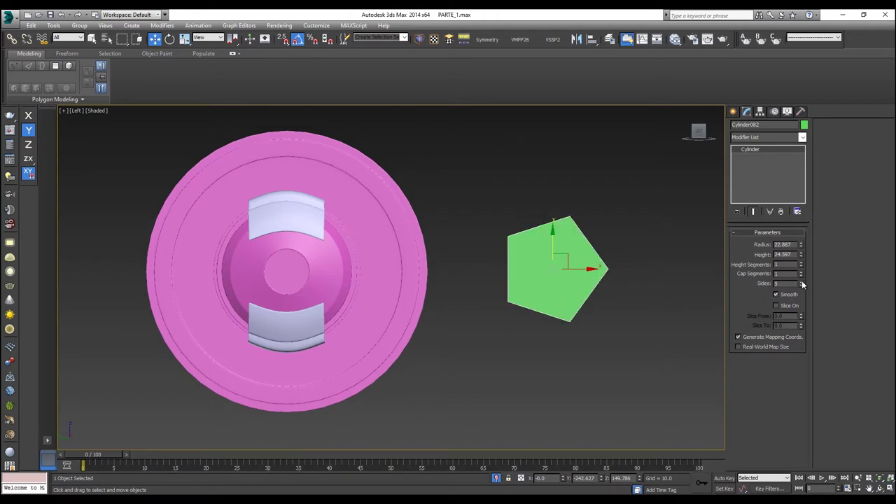
# In wireframe, create a second cylinder beside the green pentagon, with a radius of about 18.8 and a height of about 15.8.
pyautogui.scroll(2, 573, 263)
pyautogui.scroll(2, 573, 263)
pyautogui.scroll(-4, 574, 265)
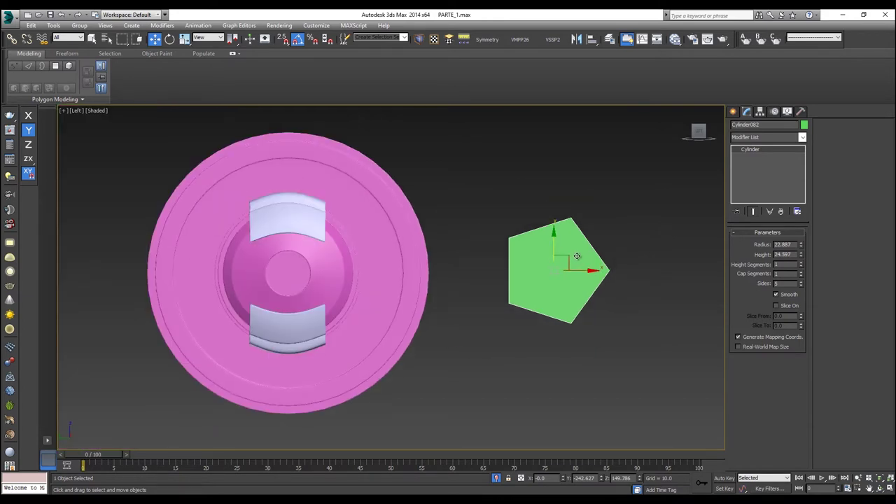
pyautogui.scroll(2, 588, 238)
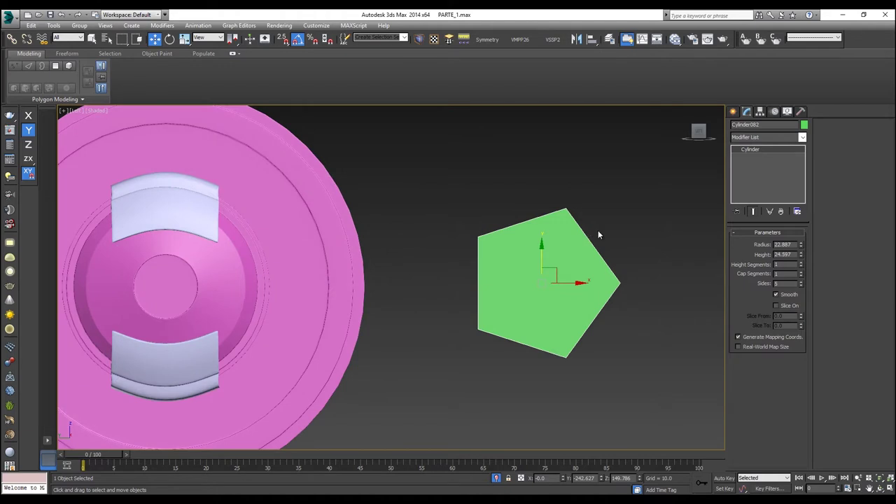
pyautogui.click(735, 113)
pyautogui.click(751, 193)
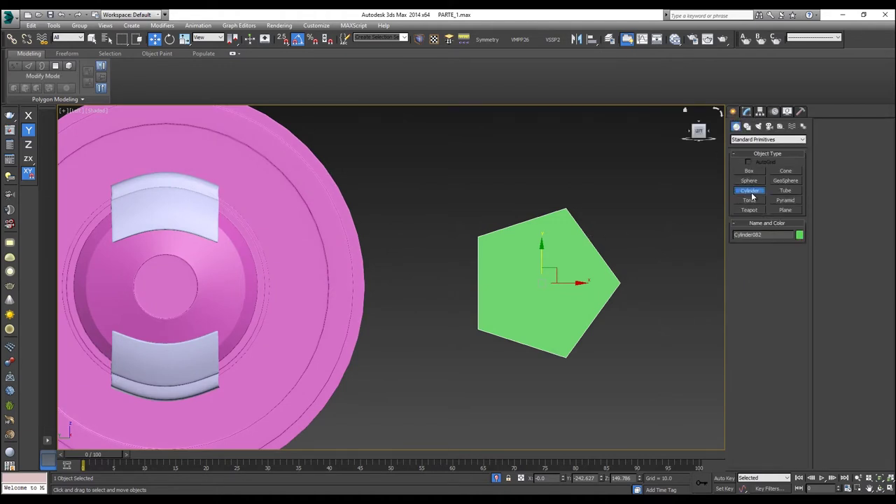
pyautogui.press('F3')
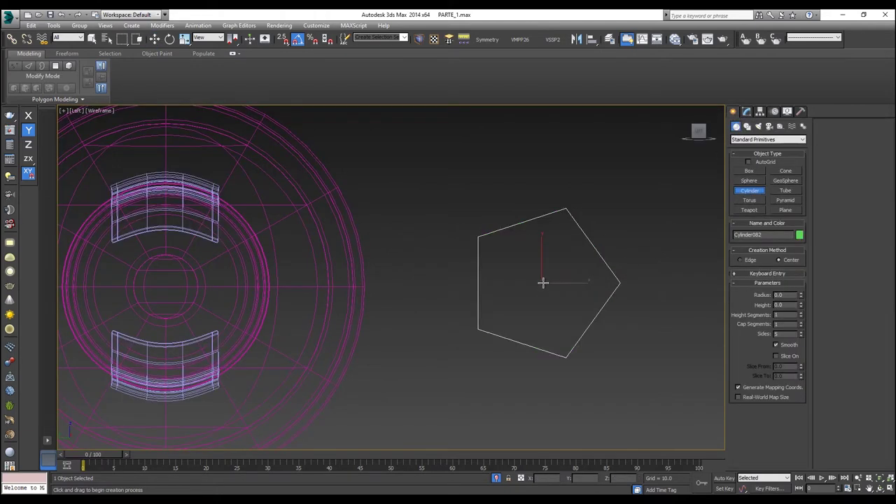
pyautogui.moveTo(654, 272); pyautogui.dragTo(610, 280, button='middle')
pyautogui.moveTo(614, 283); pyautogui.dragTo(600, 347)
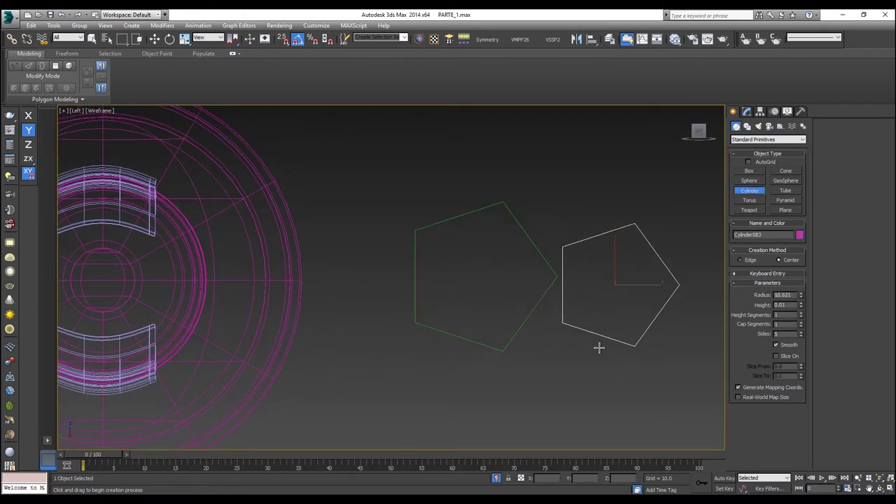
pyautogui.click(595, 295)
pyautogui.press('w')
# Set the second cylinder's sides to 10, restore the shaded display and reduce its radius to about 16.
pyautogui.click(746, 112)
pyautogui.moveTo(789, 285); pyautogui.dragTo(749, 290)
pyautogui.write('12')
pyautogui.press('Return')
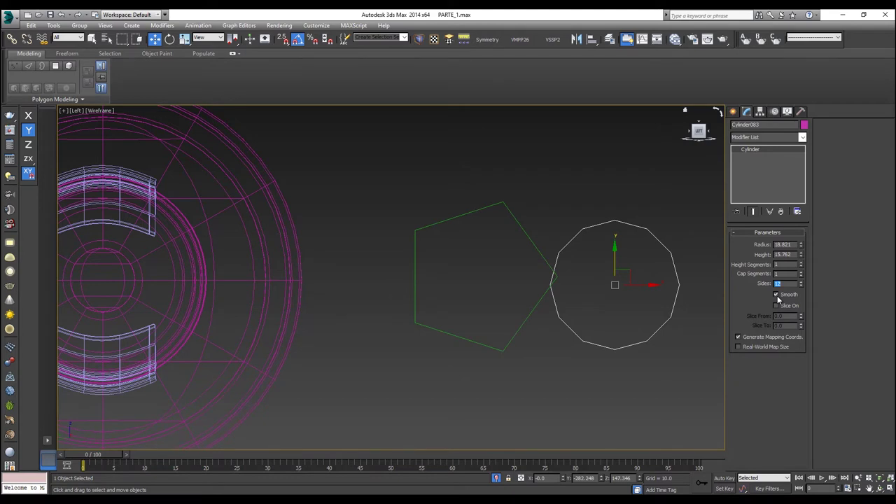
pyautogui.press('Return')
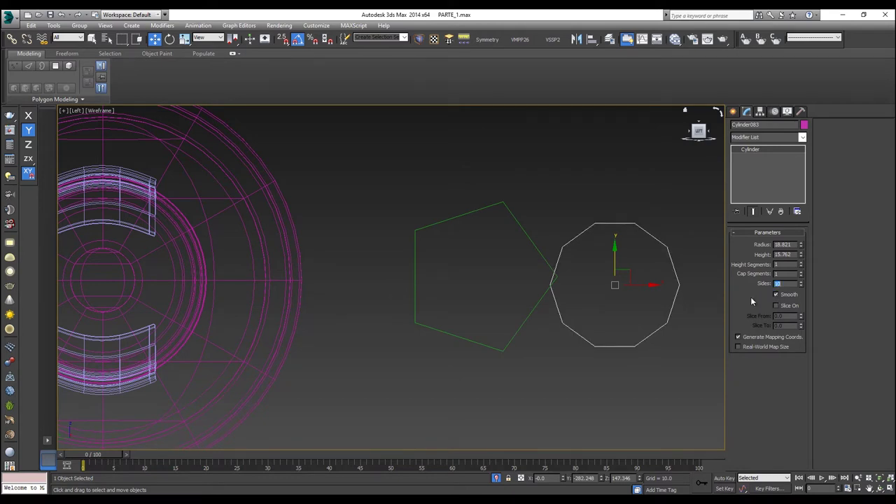
pyautogui.moveTo(601, 270); pyautogui.dragTo(576, 269, button='middle')
pyautogui.press('F3')
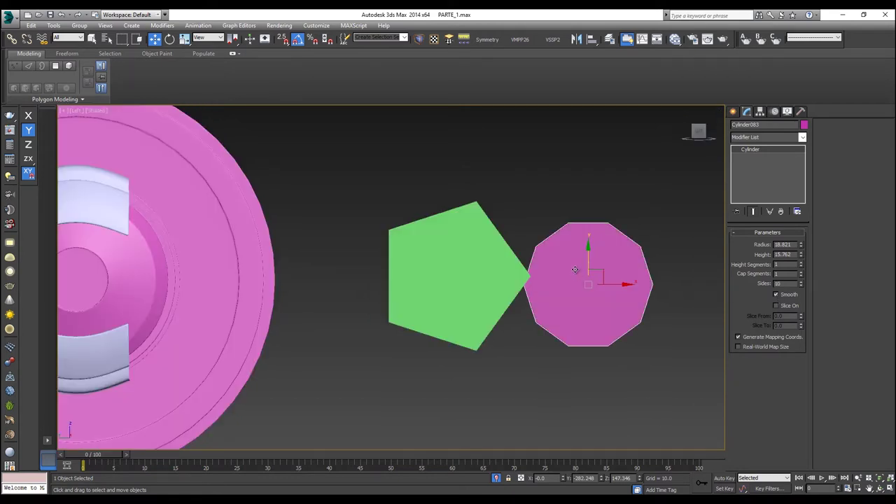
pyautogui.moveTo(802, 250); pyautogui.dragTo(802, 256)
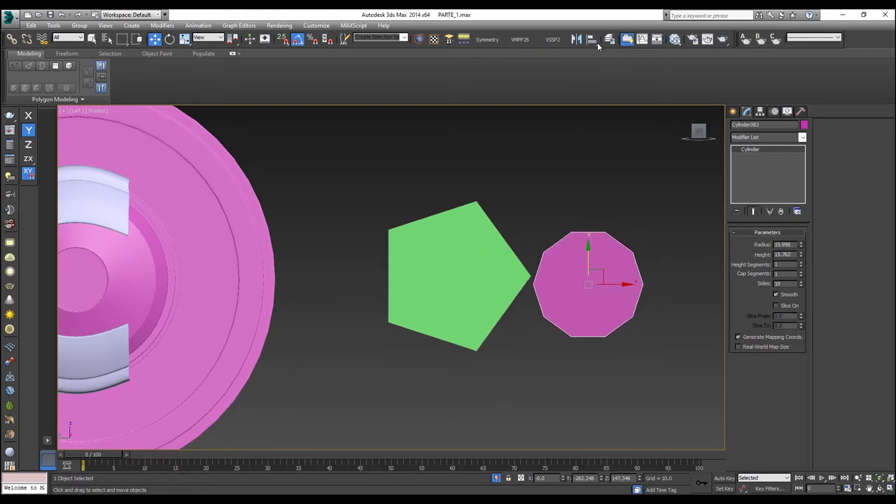
# Align the green five-sided cylinder to the ten-sided one on X, Y and Z, pivot point to pivot point.
pyautogui.click(592, 40)
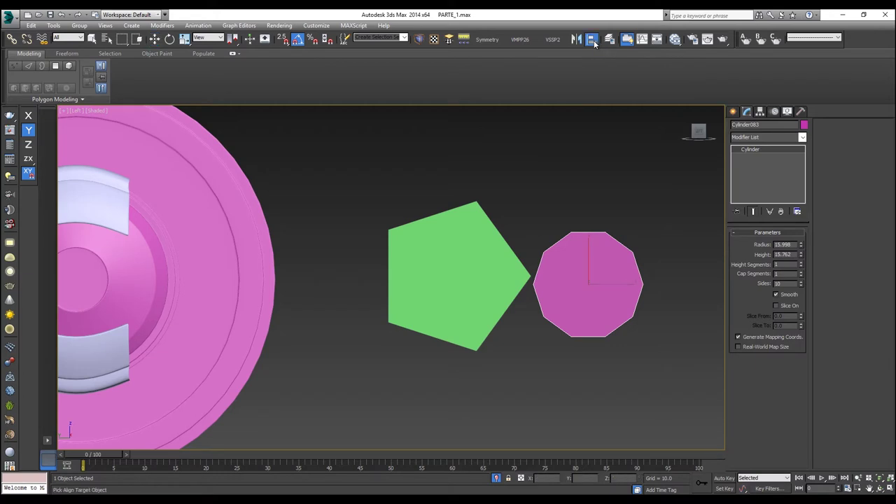
pyautogui.press('w')
pyautogui.click(504, 245)
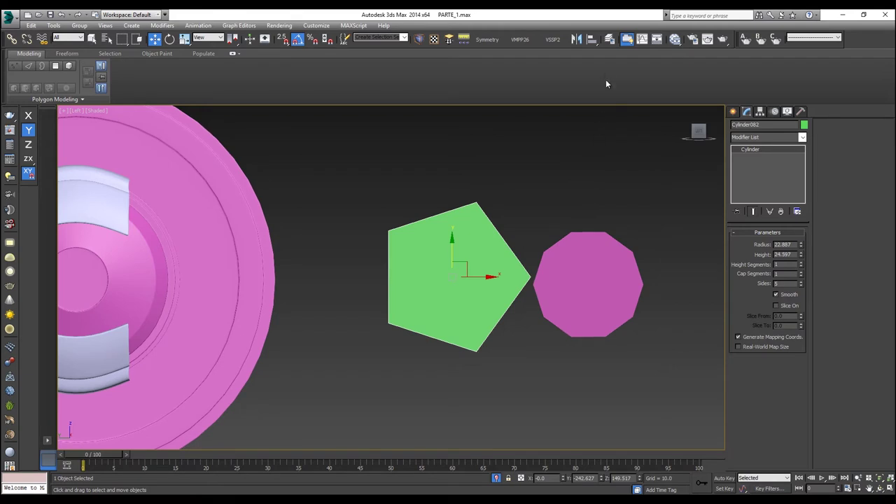
pyautogui.click(592, 40)
pyautogui.click(562, 277)
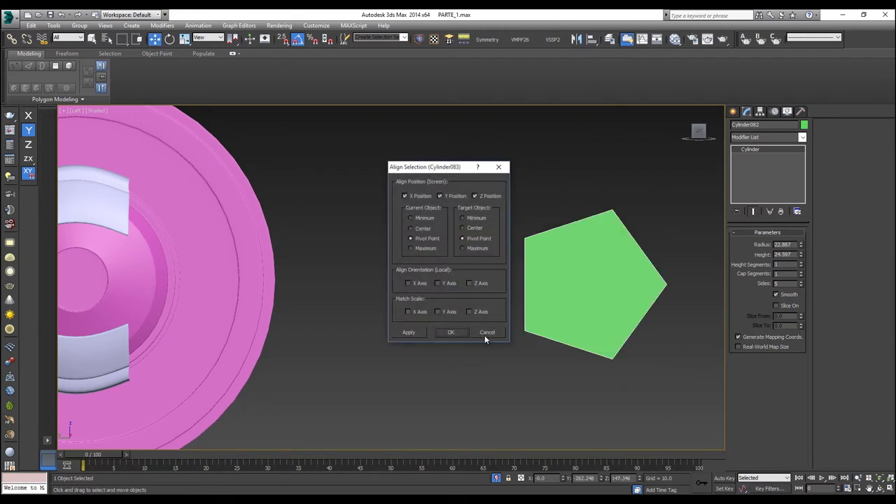
# Align the ten-sided cylinder to the pentagonal cylinder, center to center, on the X, Y and Z positions.
pyautogui.click(486, 333)
pyautogui.click(548, 285)
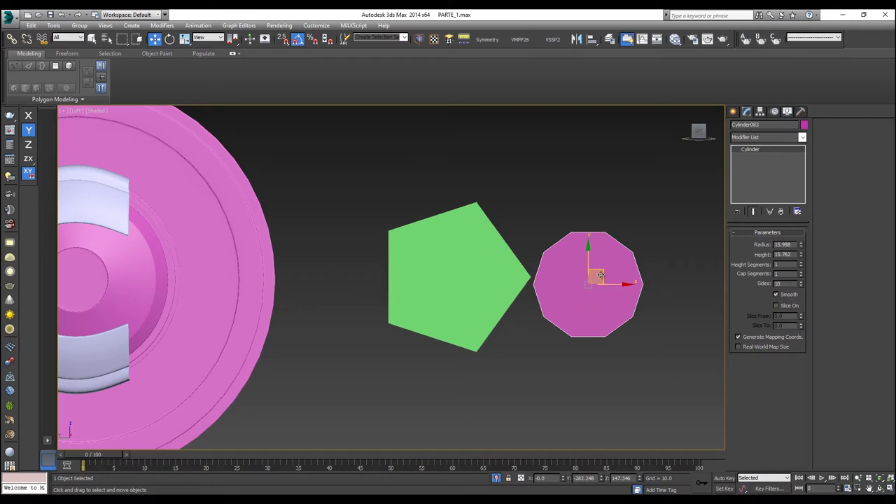
pyautogui.click(488, 255)
pyautogui.click(563, 259)
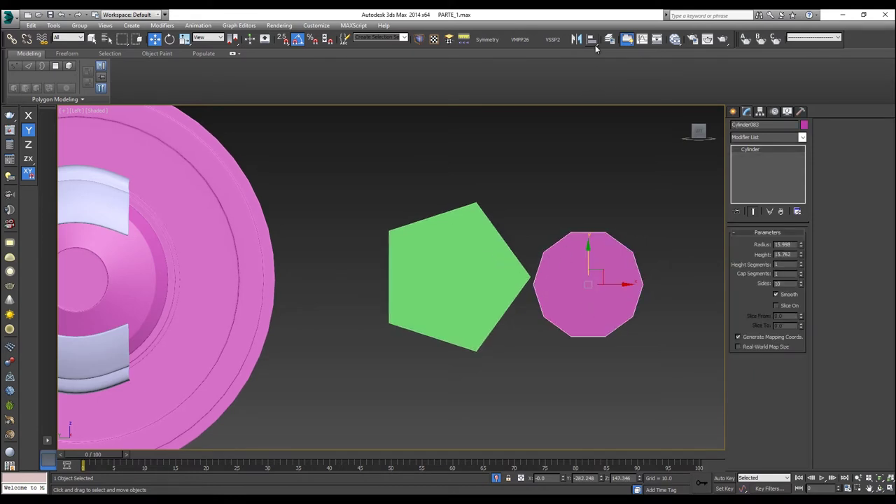
pyautogui.click(591, 40)
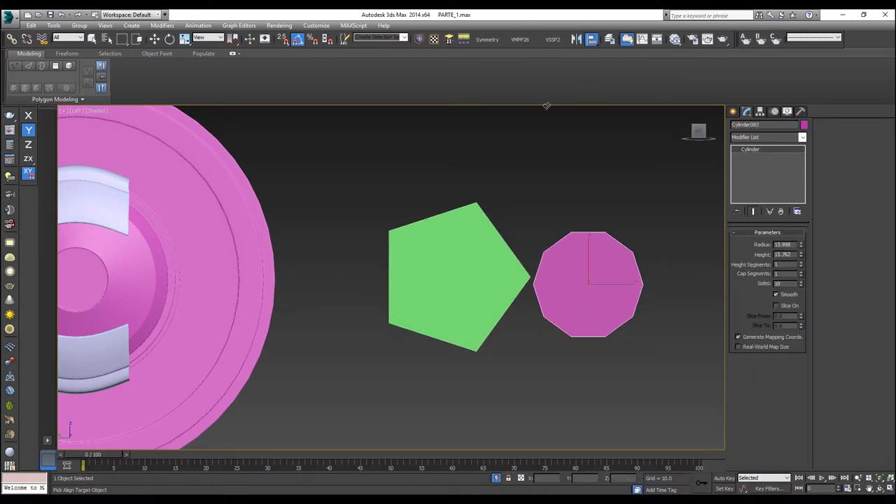
pyautogui.click(473, 253)
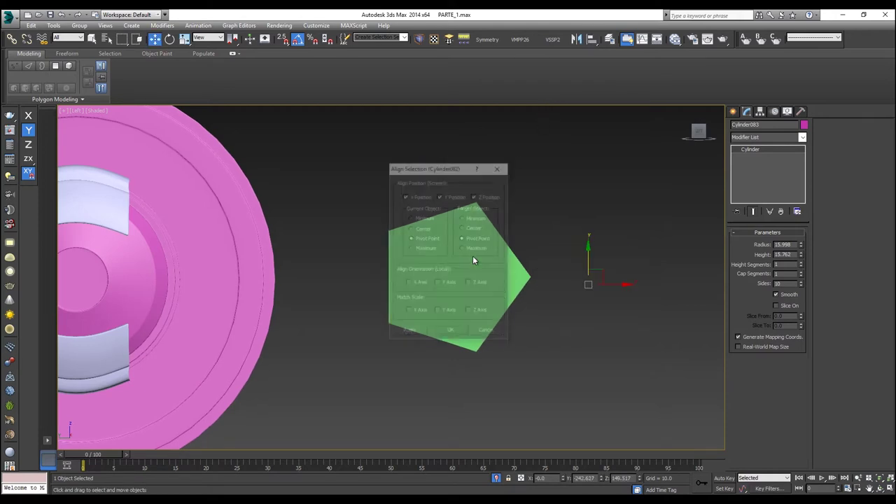
pyautogui.moveTo(412, 165); pyautogui.dragTo(254, 155)
pyautogui.click(265, 213)
pyautogui.click(314, 214)
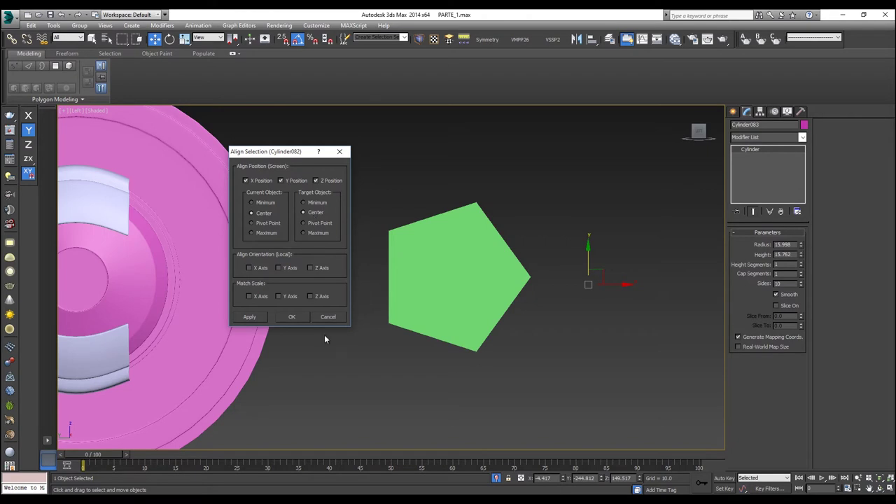
pyautogui.click(306, 319)
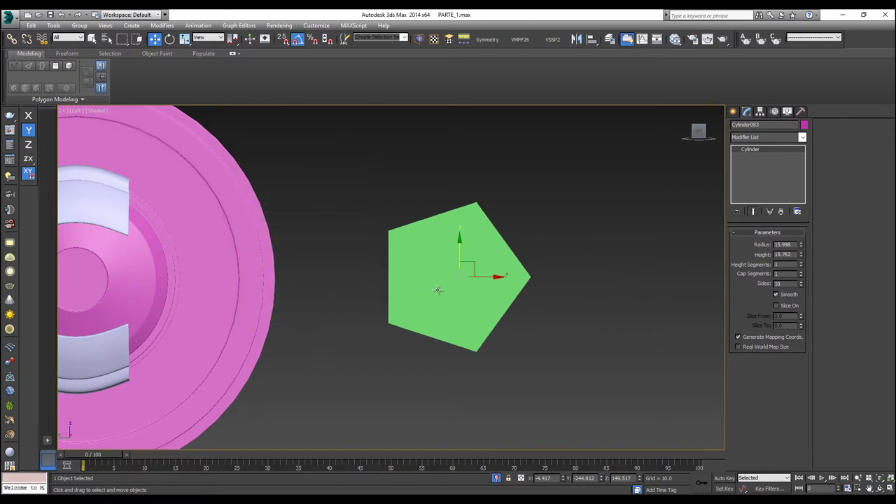
# Reduce the pentagonal cylinder's height to 10.331.
pyautogui.press('p')
pyautogui.keyDown('alt'); pyautogui.moveTo(532, 316); pyautogui.dragTo(439, 312, button='middle'); pyautogui.keyUp('alt')
pyautogui.press('F3')
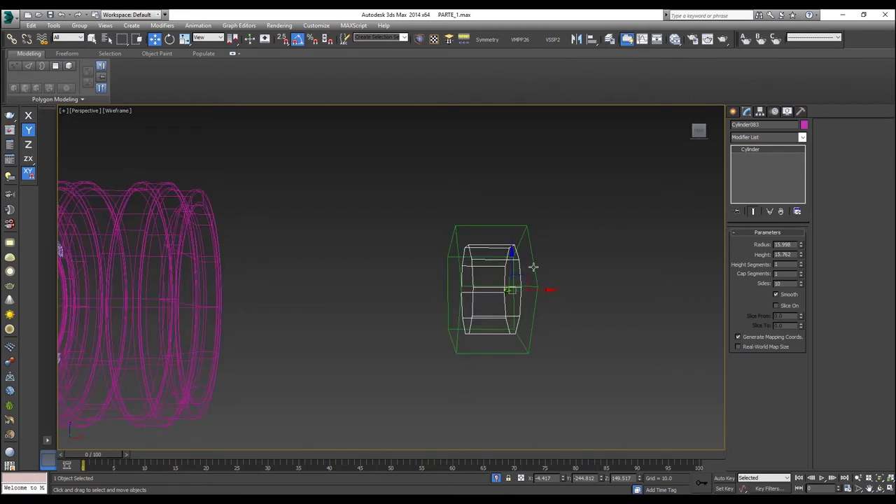
pyautogui.click(533, 266)
pyautogui.moveTo(801, 257); pyautogui.dragTo(809, 282)
# Move the ten-sided cylinder along X with vertex snap until its back face is flush with the pentagonal cylinder's.
pyautogui.click(468, 264)
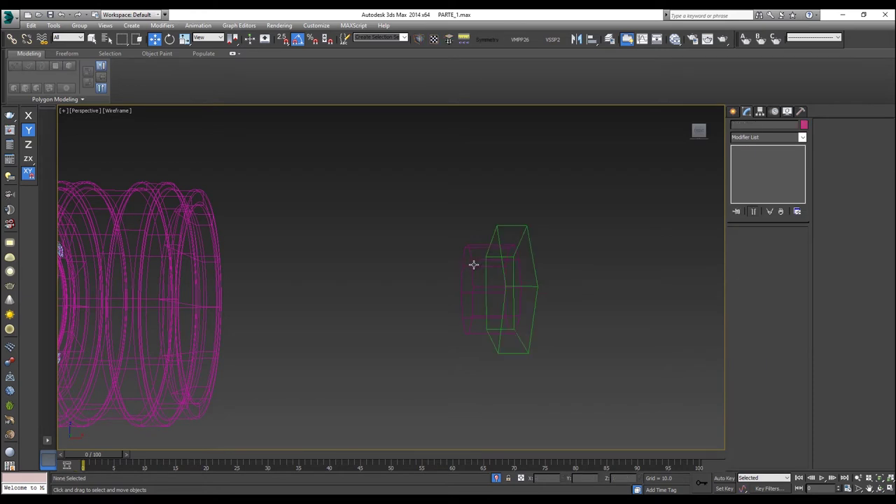
pyautogui.moveTo(448, 275); pyautogui.dragTo(455, 273)
pyautogui.press('s')
pyautogui.press('F5')
pyautogui.moveTo(536, 291); pyautogui.dragTo(520, 288)
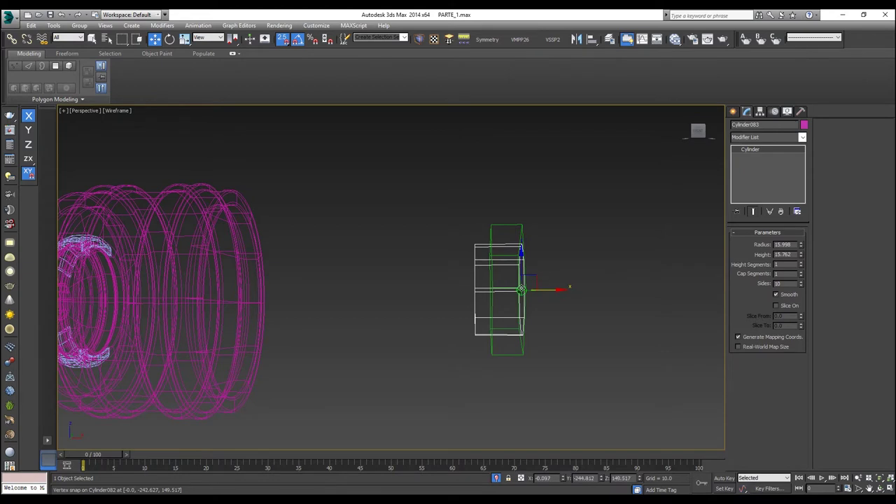
pyautogui.press('t')
pyautogui.press('z')
pyautogui.scroll(-6, 521, 288)
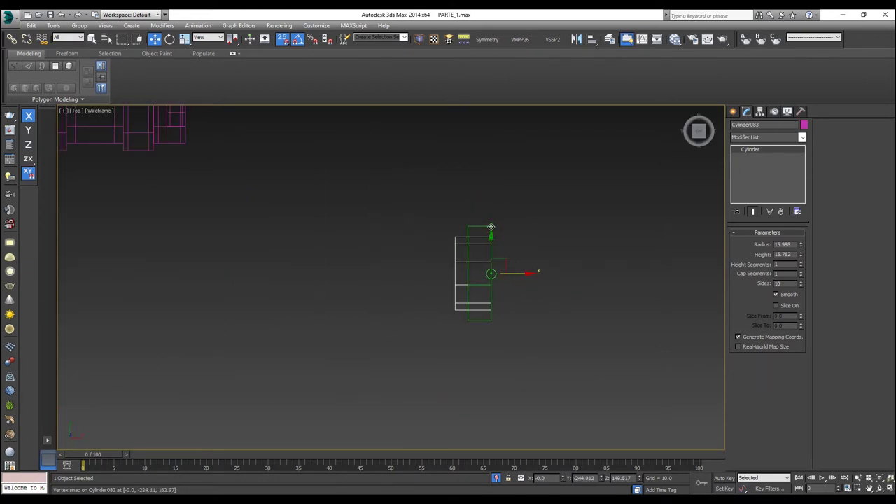
# Shift the ten-sided cylinder slightly in the left view to centre it within the pentagon.
pyautogui.press('p')
pyautogui.press('z')
pyautogui.press('F3')
pyautogui.scroll(-4, 489, 260)
pyautogui.keyDown('alt'); pyautogui.moveTo(485, 278); pyautogui.dragTo(557, 211, button='middle'); pyautogui.keyUp('alt')
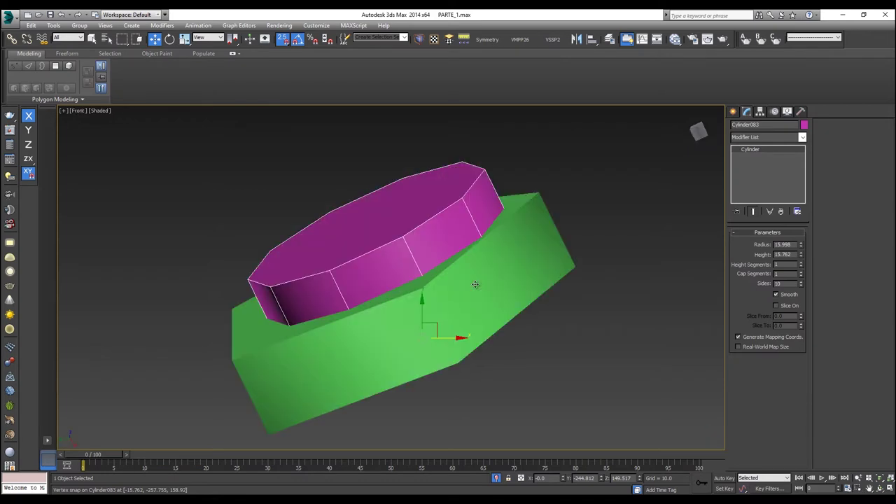
pyautogui.press('l')
pyautogui.press('z')
pyautogui.scroll(-3, 475, 284)
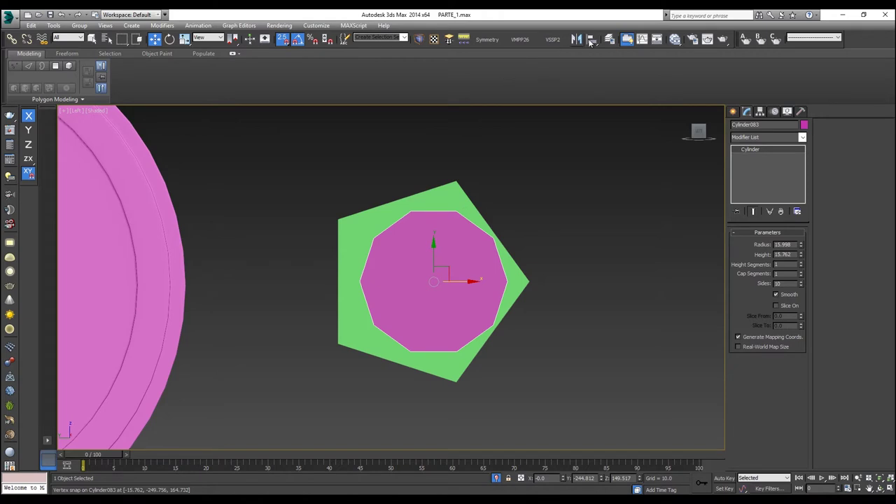
pyautogui.moveTo(442, 272); pyautogui.dragTo(438, 272)
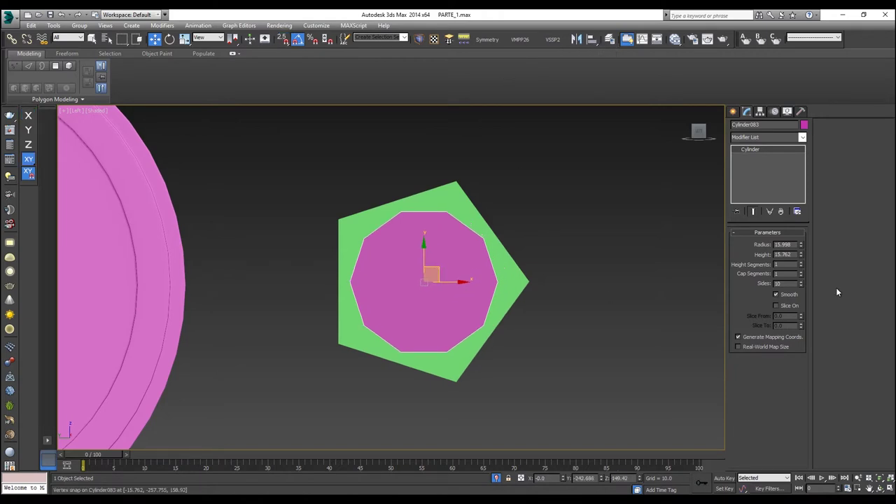
# Reduce the ten-sided cylinder's radius to 13.984 and adjust its position within the pentagon.
pyautogui.moveTo(799, 245); pyautogui.dragTo(800, 249)
pyautogui.moveTo(434, 266); pyautogui.dragTo(440, 271)
pyautogui.moveTo(801, 244); pyautogui.dragTo(801, 233)
pyautogui.moveTo(443, 269); pyautogui.dragTo(442, 268)
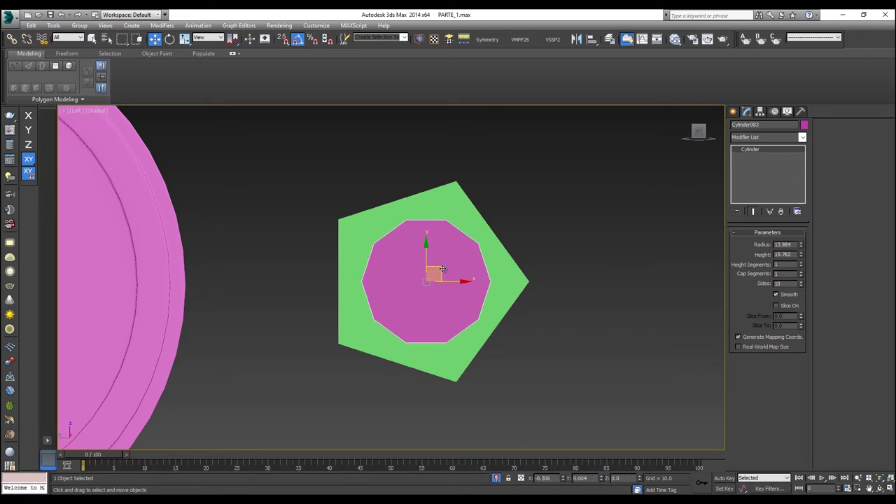
# Try the inner cylinder with 6 sides.
pyautogui.click(802, 285)
pyautogui.click(801, 284)
pyautogui.click(801, 285)
pyautogui.click(801, 284)
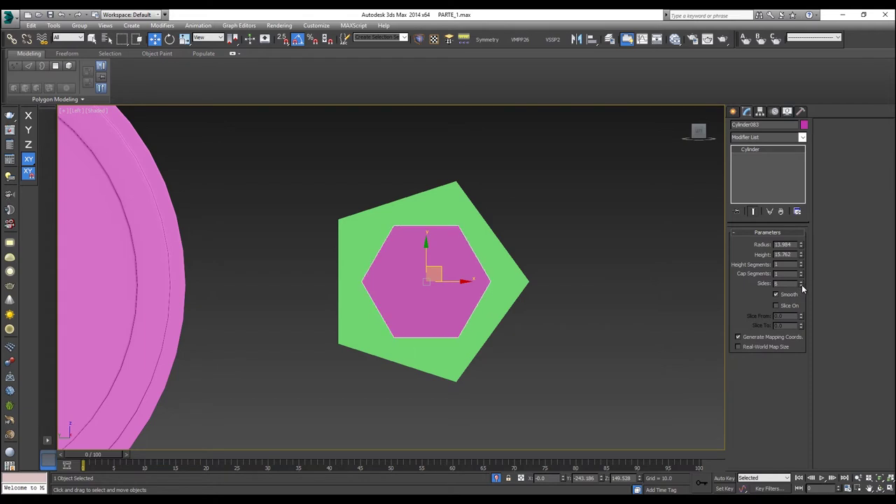
# Nudge the inner cylinder within the YZ plane to centre it on the pentagonal cylinder.
pyautogui.moveTo(436, 273); pyautogui.dragTo(436, 267)
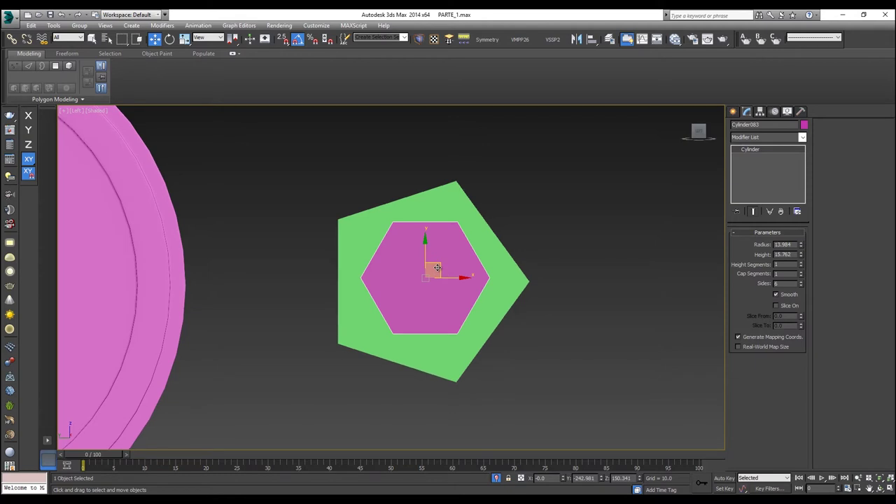
pyautogui.press('p')
pyautogui.moveTo(417, 269); pyautogui.dragTo(412, 270)
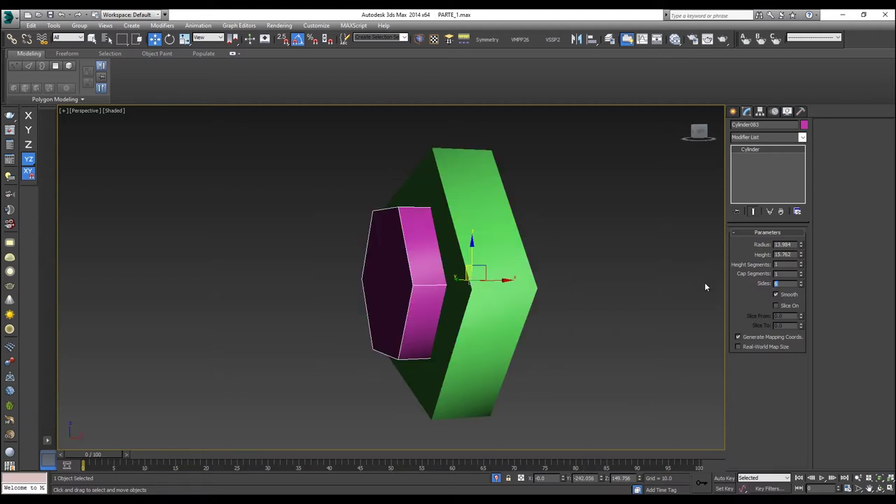
# Set the inner cylinder's sides to 10 and check it together with the pentagonal cylinder.
pyautogui.write('10')
pyautogui.press('Return')
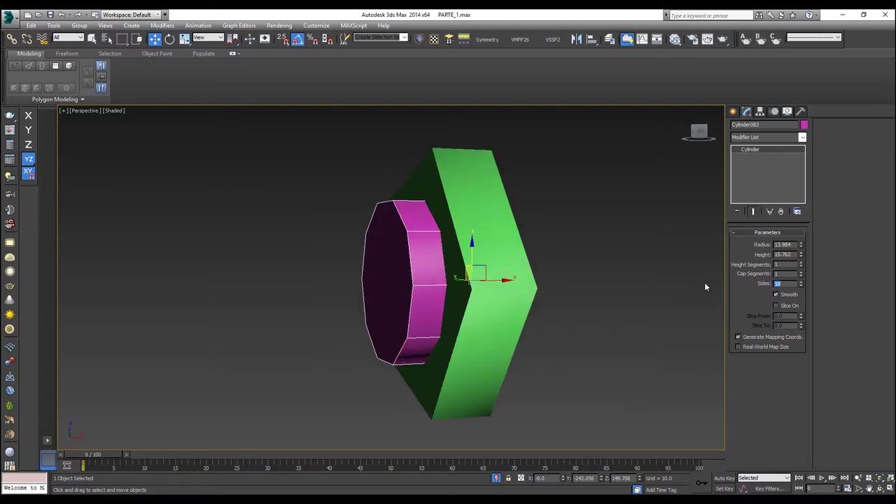
pyautogui.keyDown('alt'); pyautogui.moveTo(545, 239); pyautogui.dragTo(557, 252, button='middle'); pyautogui.keyUp('alt')
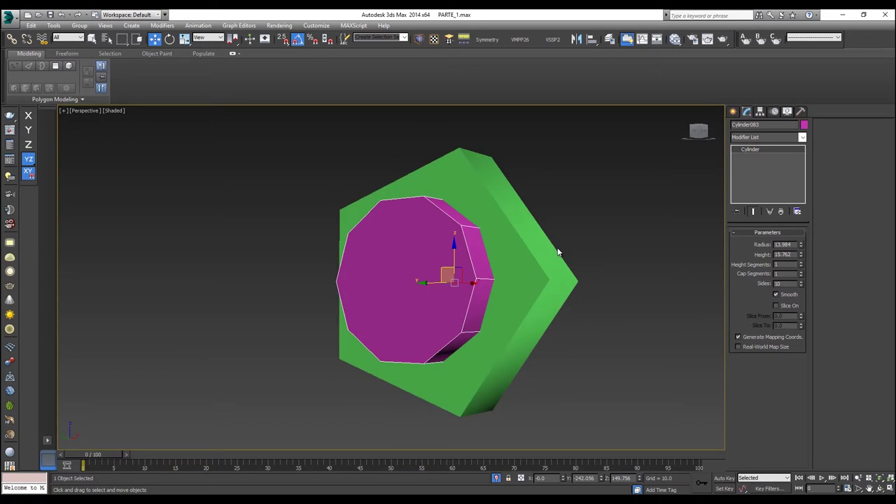
pyautogui.scroll(-7, 550, 260)
pyautogui.scroll(2, 543, 266)
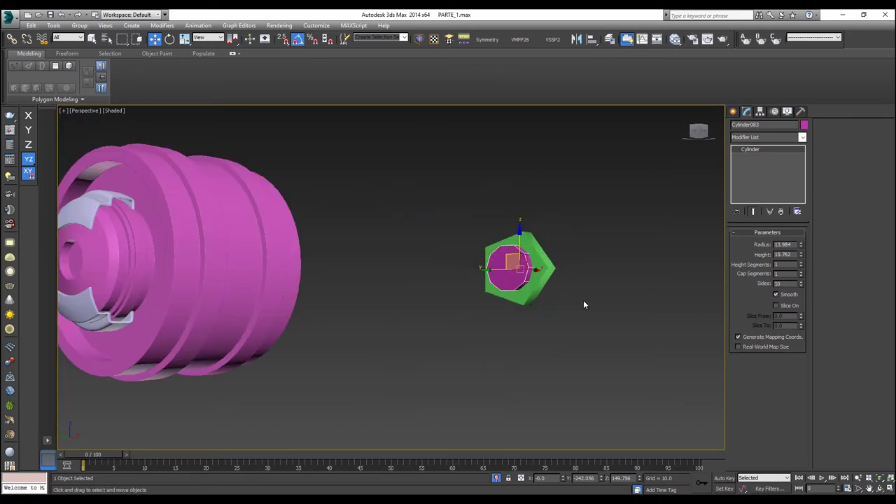
pyautogui.keyDown('ctrl'); pyautogui.click(489, 249); pyautogui.keyUp('ctrl')
pyautogui.keyDown('alt'); pyautogui.moveTo(490, 251); pyautogui.dragTo(532, 257, button='middle'); pyautogui.keyUp('alt')
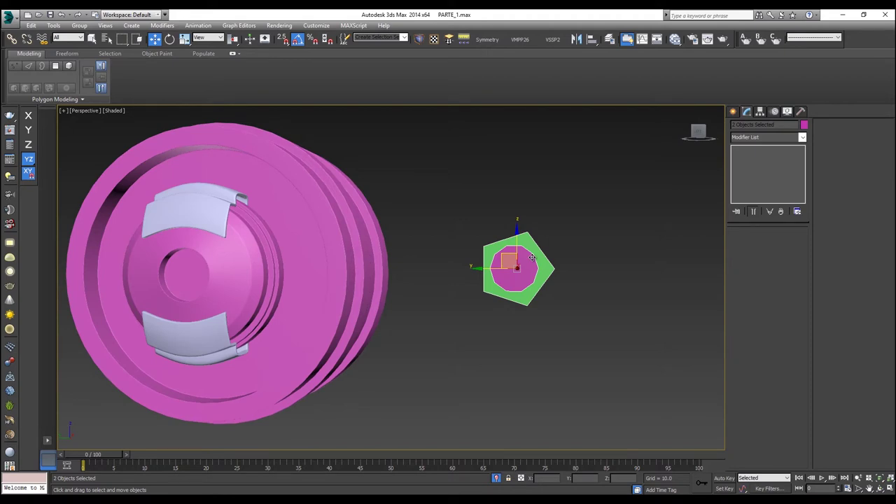
# Select only the inner cylinder and set its number of sides to 18.
pyautogui.click(527, 263)
pyautogui.press('z')
pyautogui.keyDown('alt'); pyautogui.moveTo(528, 262); pyautogui.dragTo(494, 282, button='middle'); pyautogui.keyUp('alt')
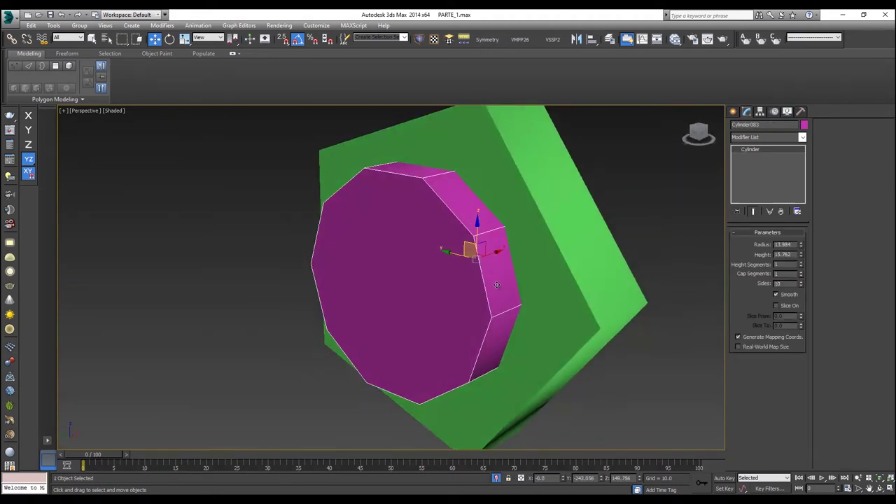
pyautogui.click(801, 285)
pyautogui.click(802, 285)
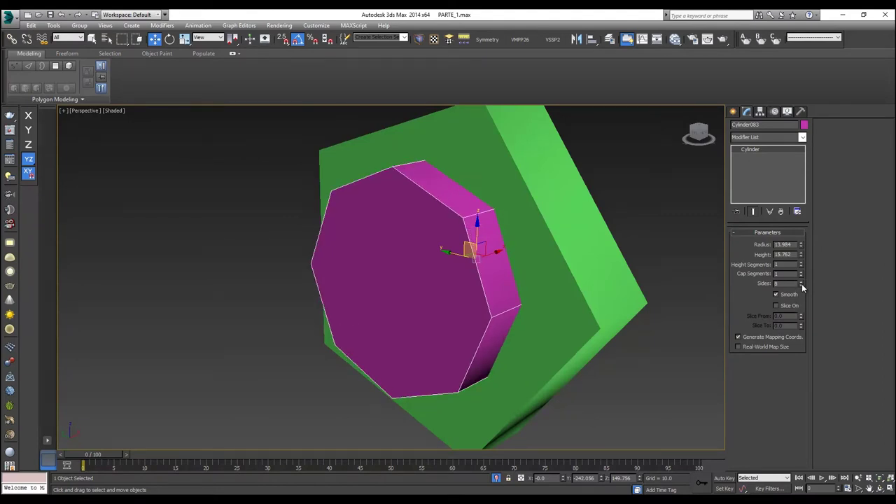
pyautogui.click(801, 285)
pyautogui.click(801, 284)
pyautogui.click(801, 286)
pyautogui.click(801, 286)
pyautogui.click(801, 286)
pyautogui.click(802, 282)
pyautogui.click(802, 282)
pyautogui.click(802, 281)
pyautogui.click(802, 282)
pyautogui.click(802, 281)
pyautogui.click(802, 281)
pyautogui.click(802, 281)
pyautogui.click(802, 282)
pyautogui.click(802, 281)
pyautogui.click(802, 282)
pyautogui.click(802, 282)
pyautogui.click(801, 281)
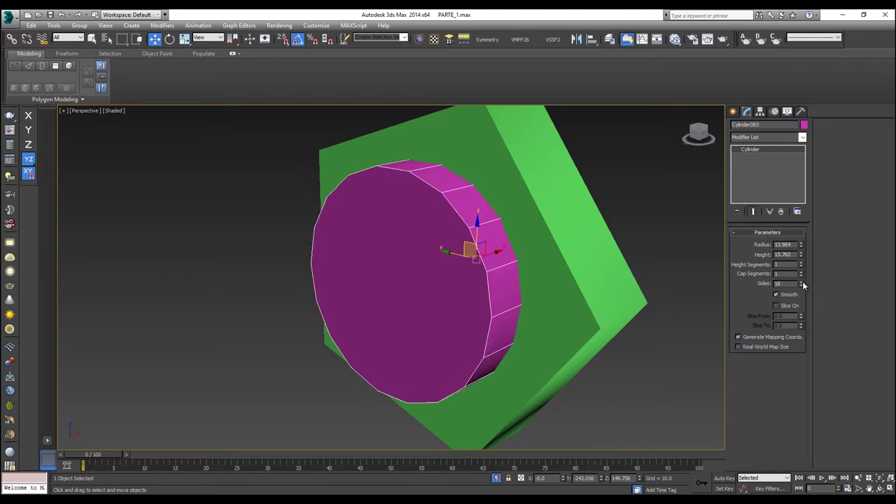
# Reposition the 18-sided cylinder slightly in the left view to centre it within the pentagon.
pyautogui.moveTo(553, 266)
pyautogui.keyDown('alt'); pyautogui.mouseDown(button='middle')
pyautogui.moveTo(582, 256)
pyautogui.moveTo(553, 256)
pyautogui.mouseUp(button='middle'); pyautogui.keyUp('alt')
pyautogui.click(581, 256)
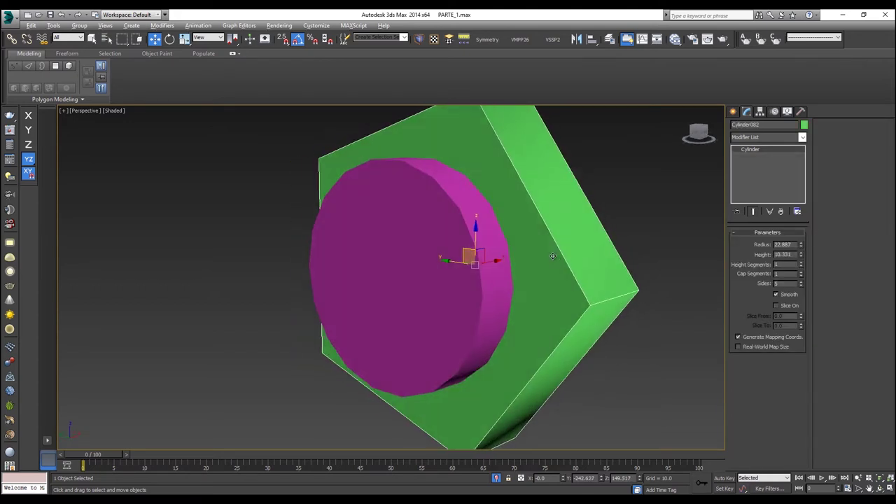
pyautogui.scroll(-2, 552, 256)
pyautogui.moveTo(563, 258); pyautogui.dragTo(357, 315)
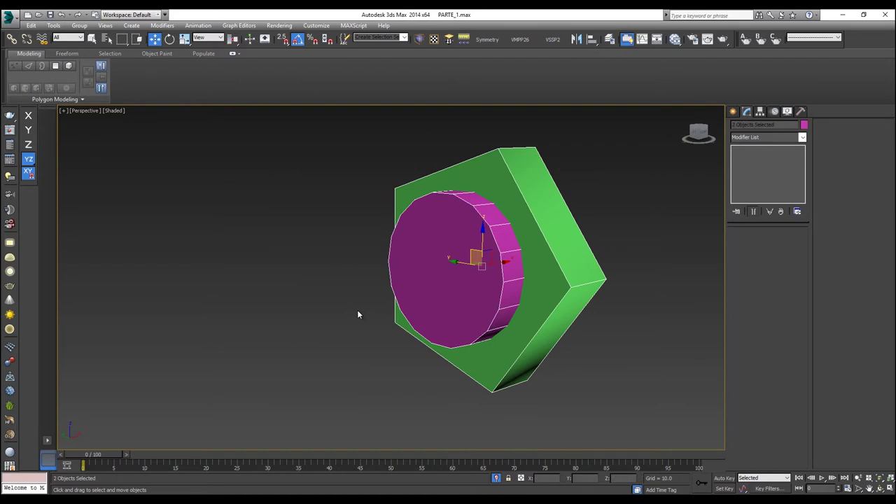
pyautogui.press('l')
pyautogui.scroll(-2, 364, 312)
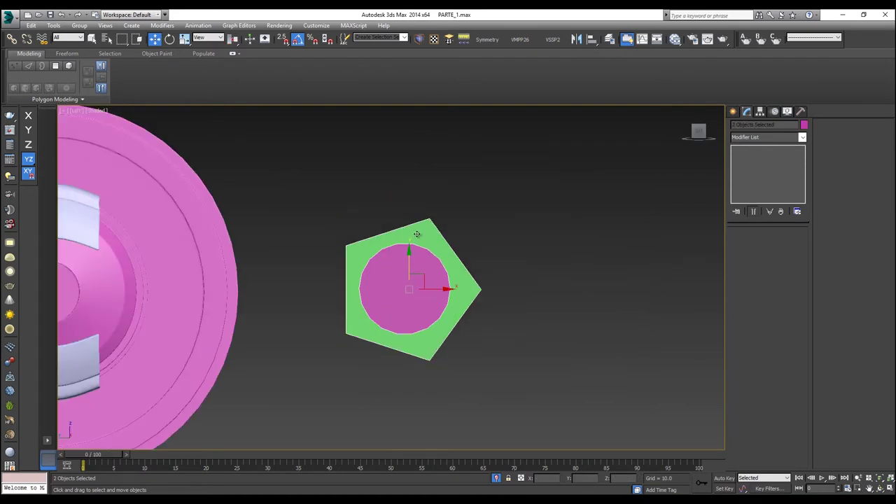
pyautogui.click(452, 248)
pyautogui.click(423, 267)
pyautogui.moveTo(421, 271); pyautogui.dragTo(424, 271)
pyautogui.moveTo(424, 272); pyautogui.dragTo(490, 259, button='middle')
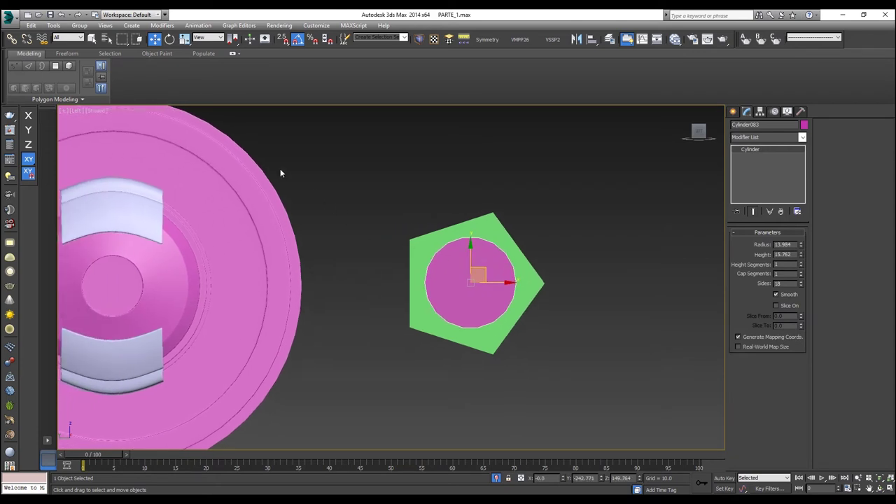
# Group the pentagonal cylinder and the 18-sided cylinder under the name "Tuerca 1".
pyautogui.moveTo(555, 231); pyautogui.dragTo(367, 345)
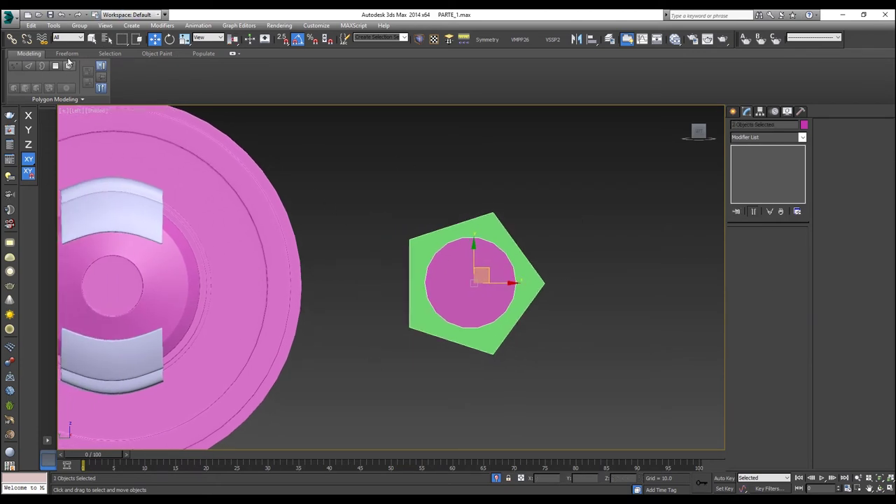
pyautogui.click(471, 269)
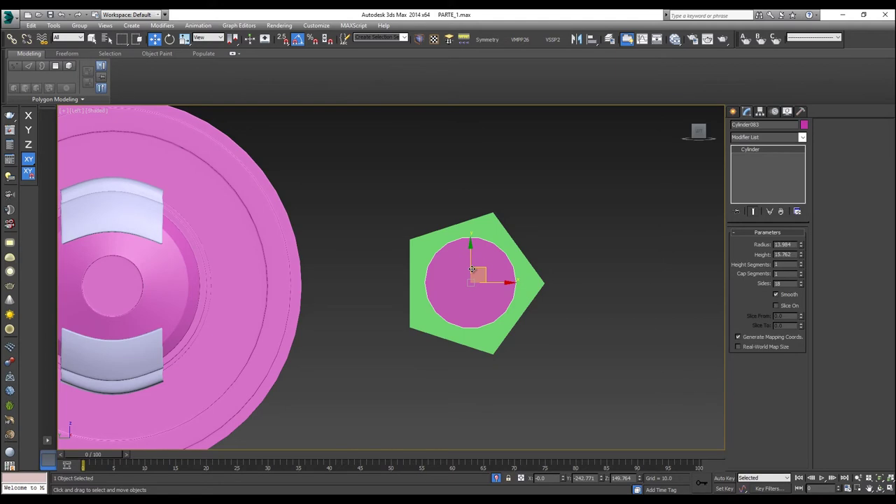
pyautogui.scroll(-5, 472, 270)
pyautogui.scroll(4, 448, 240)
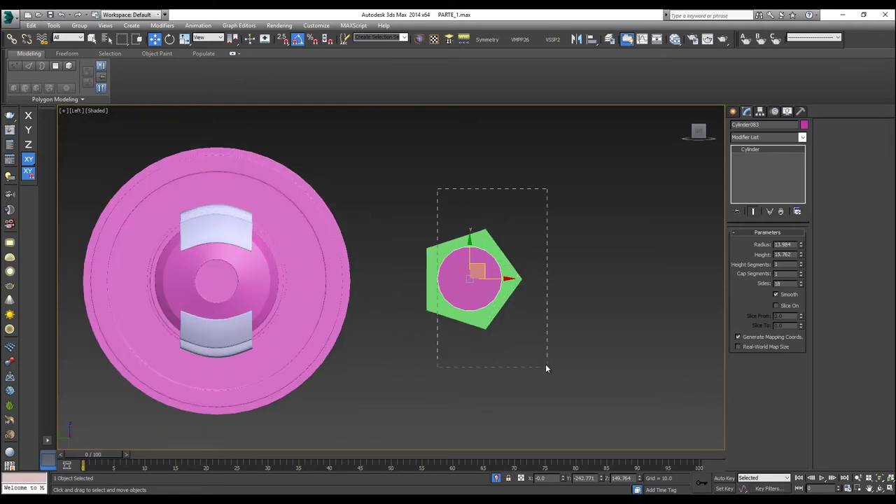
pyautogui.moveTo(547, 367); pyautogui.dragTo(547, 367)
pyautogui.click(80, 25)
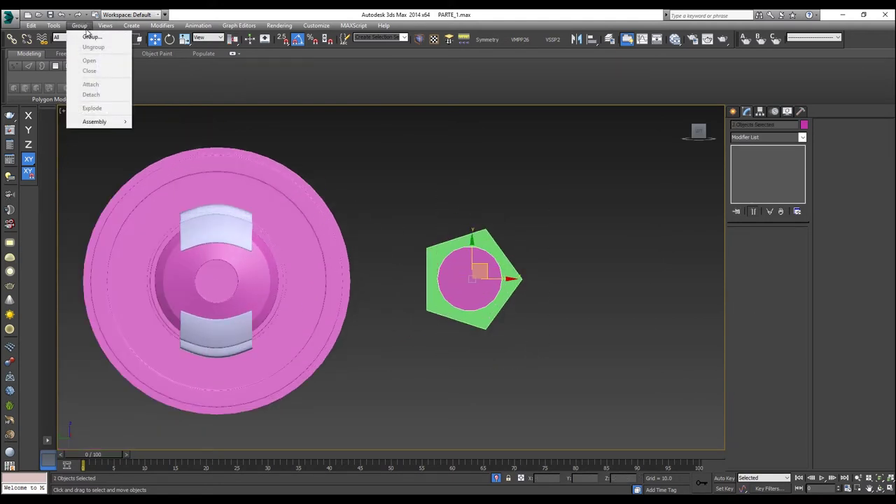
pyautogui.click(90, 36)
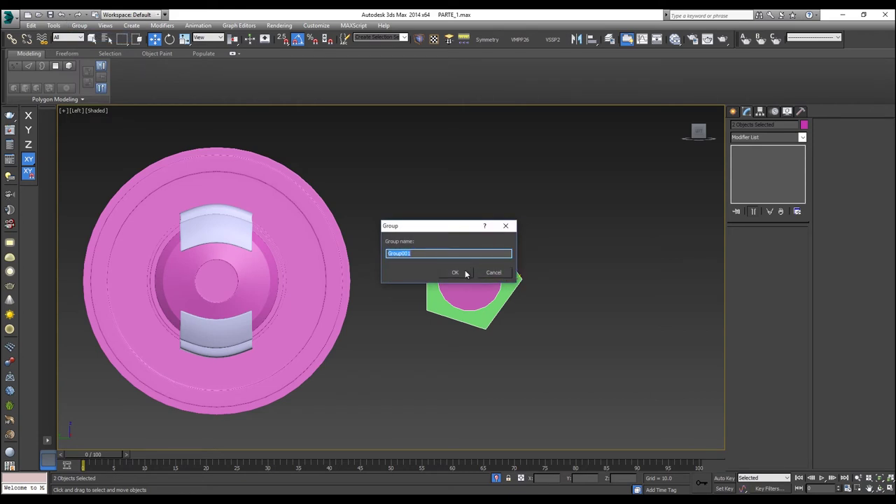
pyautogui.write('Tuerca 1')
pyautogui.click(464, 273)
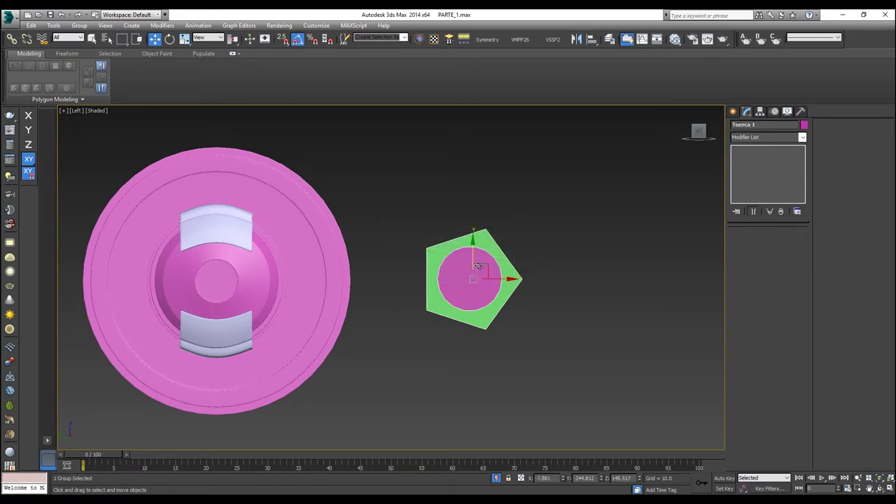
# Move the Tuerca 1 group onto the front face of the large wheel, beside its central hub.
pyautogui.moveTo(441, 261); pyautogui.dragTo(303, 237)
pyautogui.press('p')
pyautogui.scroll(-3, 304, 239)
pyautogui.keyDown('alt'); pyautogui.moveTo(303, 238); pyautogui.dragTo(283, 247, button='middle'); pyautogui.keyUp('alt')
pyautogui.moveTo(310, 239); pyautogui.dragTo(59, 272)
pyautogui.moveTo(58, 271); pyautogui.dragTo(508, 211, button='middle')
pyautogui.moveTo(504, 215); pyautogui.dragTo(393, 231)
pyautogui.keyDown('alt'); pyautogui.moveTo(393, 232); pyautogui.dragTo(429, 229, button='middle'); pyautogui.keyUp('alt')
# Uniformly scale the Tuerca 1 group down to about 18% and move it close to the wheel's front face, beside the hub.
pyautogui.press('r')
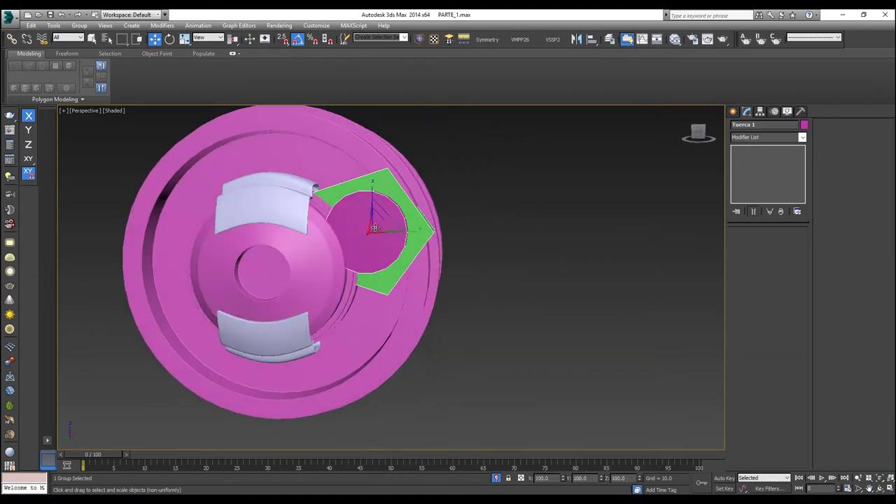
pyautogui.moveTo(376, 229); pyautogui.dragTo(341, 445)
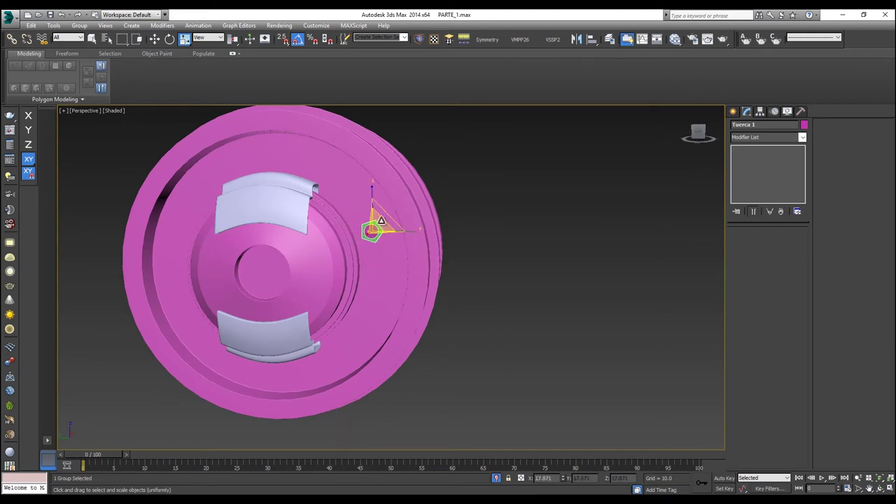
pyautogui.press('w')
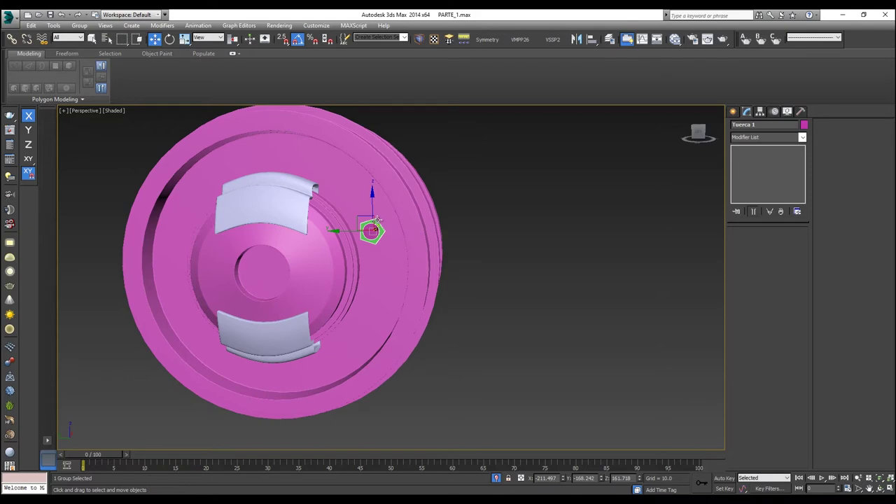
pyautogui.moveTo(377, 219)
pyautogui.keyDown('alt'); pyautogui.mouseDown(button='middle')
pyautogui.moveTo(351, 212)
pyautogui.moveTo(378, 230)
pyautogui.mouseUp(button='middle'); pyautogui.keyUp('alt')
pyautogui.scroll(5, 336, 196)
pyautogui.scroll(-3, 378, 230)
pyautogui.moveTo(400, 249); pyautogui.dragTo(351, 226)
pyautogui.keyDown('alt'); pyautogui.moveTo(351, 226); pyautogui.dragTo(326, 214, button='middle'); pyautogui.keyUp('alt')
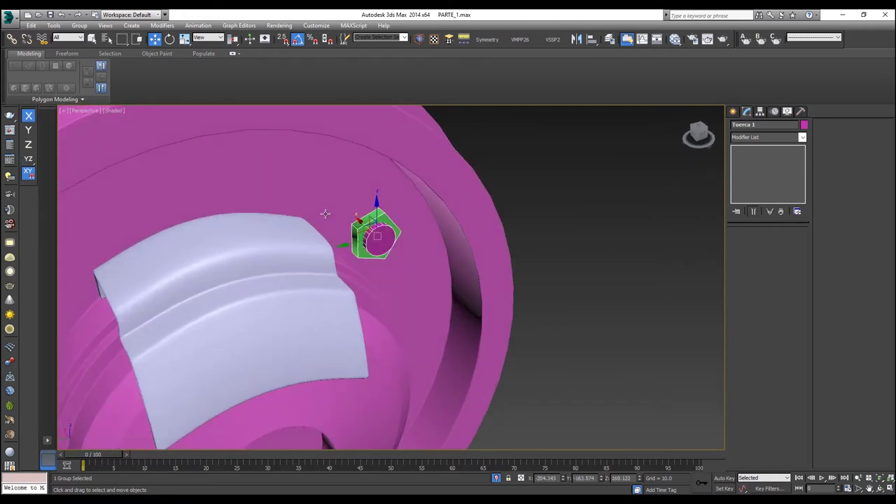
# In the left view, enlarge the Tuerca 1 group to about 21% scale and reposition it at the hub's upper right.
pyautogui.press('f')
pyautogui.press('z')
pyautogui.press('l')
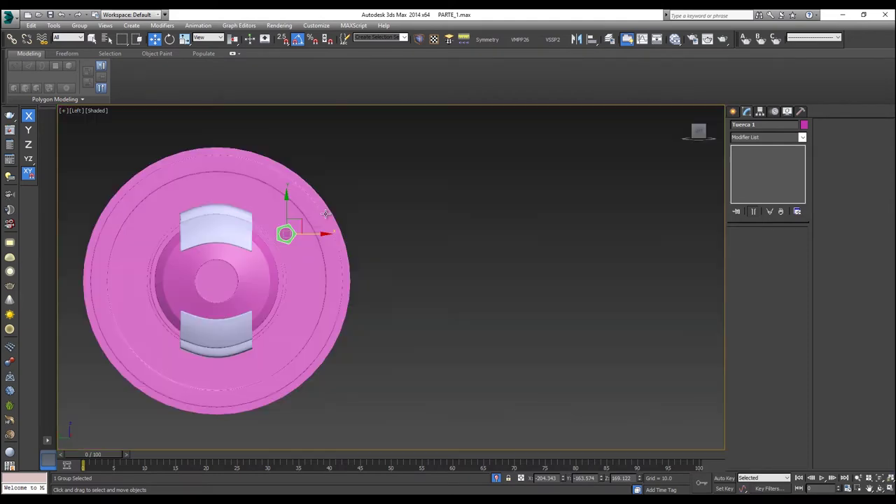
pyautogui.scroll(3, 314, 214)
pyautogui.moveTo(294, 234); pyautogui.dragTo(411, 227, button='middle')
pyautogui.press('r')
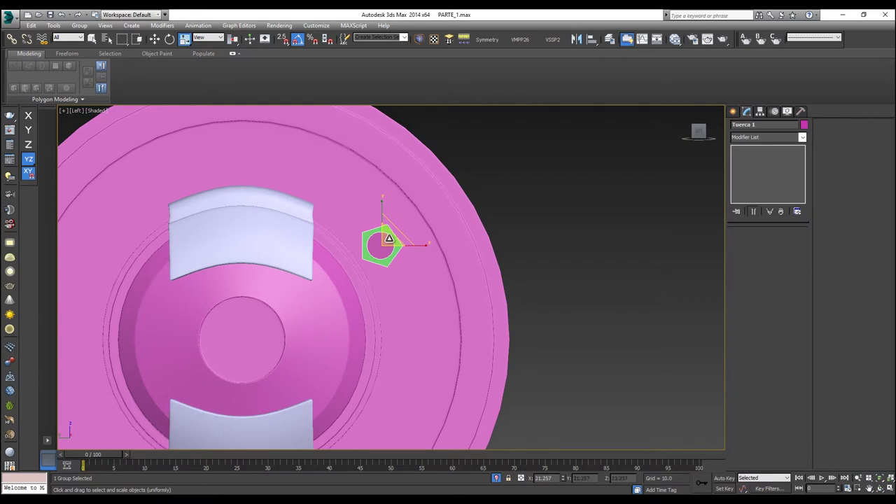
pyautogui.press('w')
pyautogui.moveTo(396, 238); pyautogui.dragTo(381, 228)
pyautogui.press('r')
pyautogui.press('w')
# Nudge the Tuerca 1 group in the perspective view to refine its seating against the wheel face.
pyautogui.press('p')
pyautogui.press('z')
pyautogui.scroll(-4, 377, 234)
pyautogui.keyDown('alt'); pyautogui.moveTo(378, 234); pyautogui.dragTo(424, 276, button='middle'); pyautogui.keyUp('alt')
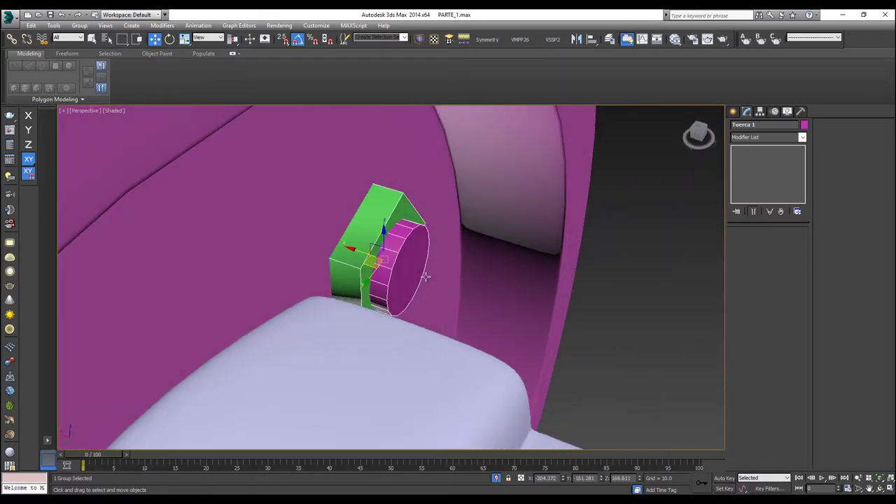
pyautogui.moveTo(361, 249)
pyautogui.mouseDown()
pyautogui.moveTo(373, 253)
pyautogui.moveTo(360, 247)
pyautogui.mouseUp()
# Copy the nut horizontally to the hub's upper left on the wheel face.
pyautogui.scroll(-2, 359, 248)
pyautogui.keyDown('alt'); pyautogui.moveTo(360, 248); pyautogui.dragTo(409, 220, button='middle'); pyautogui.keyUp('alt')
pyautogui.scroll(-3, 312, 217)
pyautogui.press('F6')
pyautogui.moveTo(410, 222)
pyautogui.keyDown('shift'); pyautogui.mouseDown()
pyautogui.moveTo(245, 217)
pyautogui.moveTo(256, 217)
pyautogui.mouseUp(); pyautogui.keyUp('shift')
pyautogui.click(449, 298)
# Rotate the upper-left nut about the X axis to vary its orientation.
pyautogui.press('e')
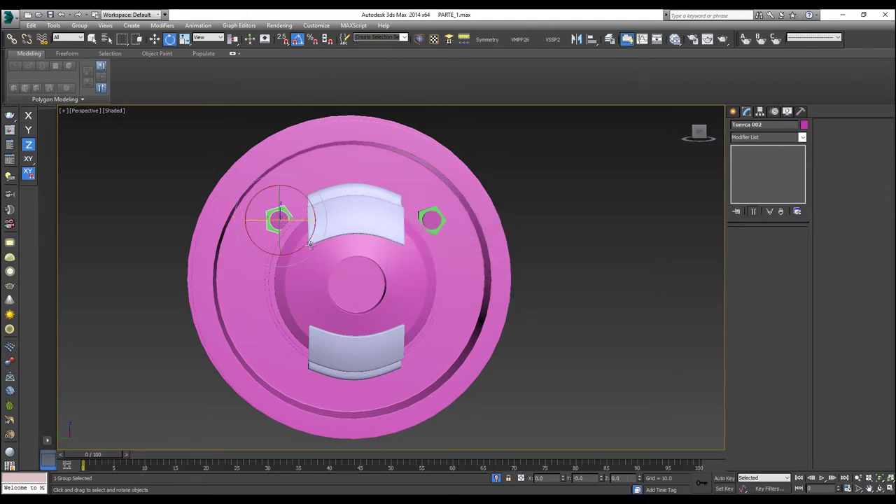
pyautogui.press('F5')
pyautogui.moveTo(313, 207); pyautogui.dragTo(280, 186)
# Copy both upper nuts together vertically down to the lower side of the hub.
pyautogui.press('w')
pyautogui.press('F6')
pyautogui.keyDown('ctrl'); pyautogui.click(432, 219); pyautogui.keyUp('ctrl')
pyautogui.moveTo(355, 192)
pyautogui.keyDown('shift'); pyautogui.mouseDown()
pyautogui.moveTo(344, 227)
pyautogui.moveTo(343, 313)
pyautogui.mouseUp(); pyautogui.keyUp('shift')
pyautogui.click(447, 296)
# Rotate the lower nuts about the X axis so their orientations differ from the upper ones.
pyautogui.click(433, 334)
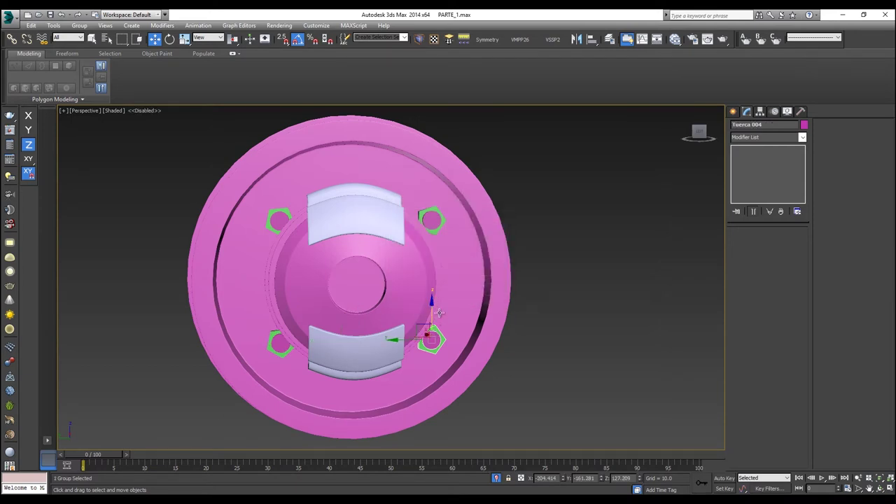
pyautogui.press('e')
pyautogui.click(276, 341)
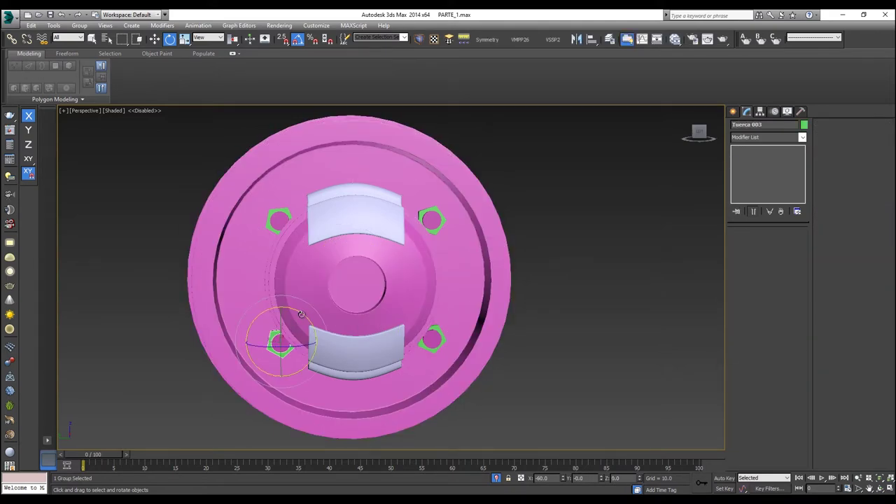
pyautogui.press('w')
pyautogui.moveTo(432, 272); pyautogui.dragTo(479, 260, button='middle')
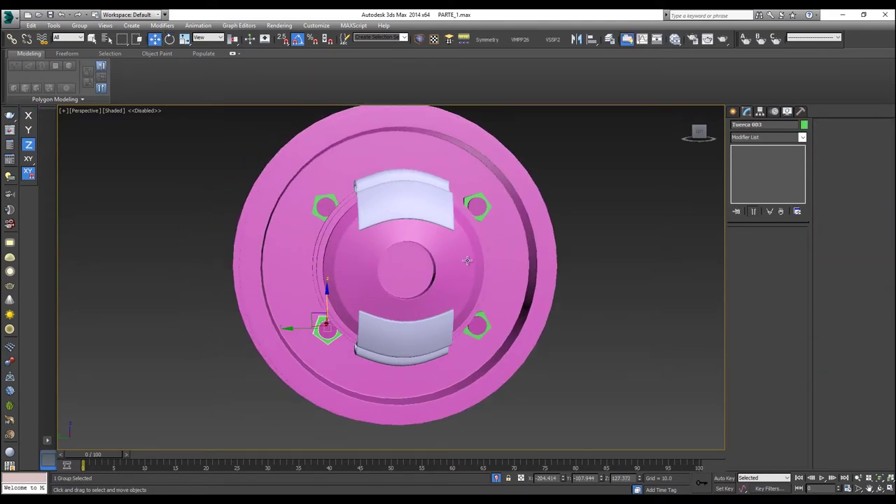
# Create a sphere with a radius of about 7.3 beside the wheel in the left view.
pyautogui.click(446, 261)
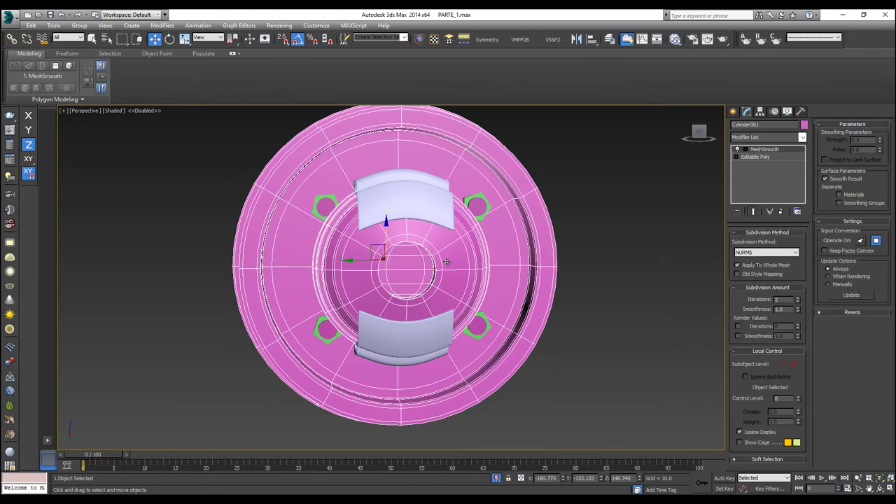
pyautogui.press('l')
pyautogui.click(589, 228)
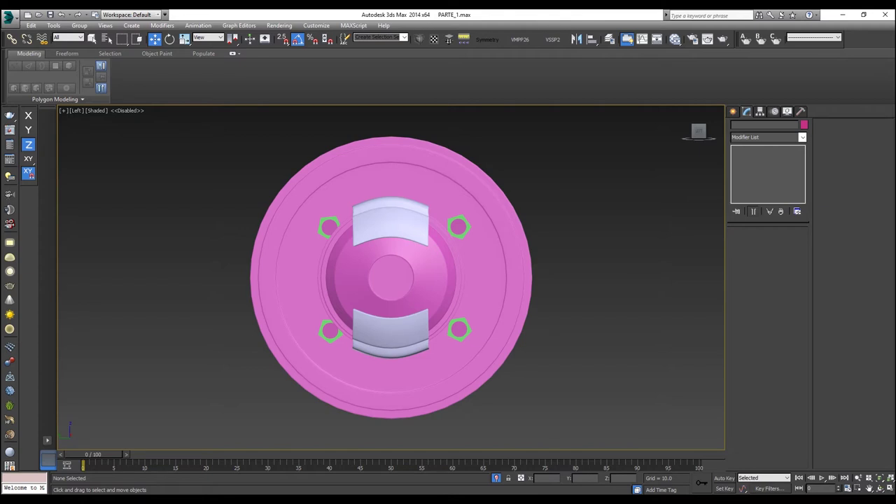
pyautogui.click(733, 112)
pyautogui.click(757, 183)
pyautogui.moveTo(581, 266); pyautogui.dragTo(585, 285)
pyautogui.rightClick(586, 278)
# Rotate the sphere about the X axis so its poles stand vertically and set its segments to 12.
pyautogui.scroll(5, 587, 277)
pyautogui.press('e')
pyautogui.press('e')
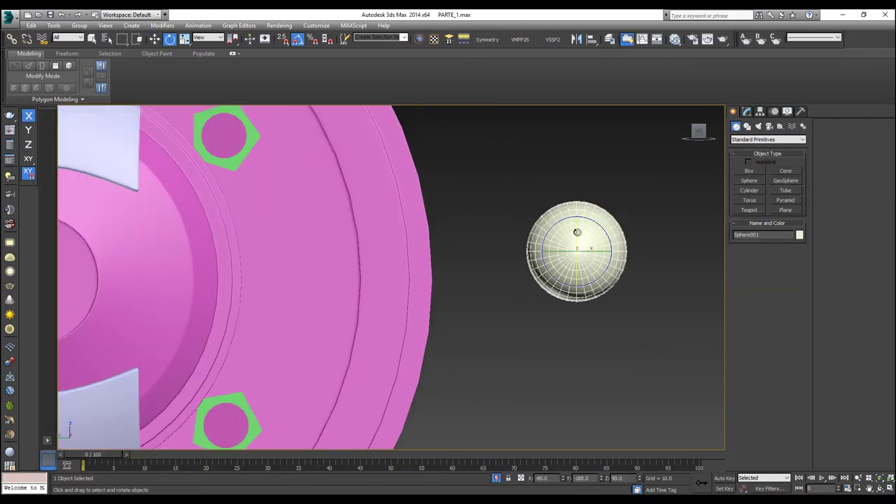
pyautogui.moveTo(577, 233); pyautogui.dragTo(580, 273)
pyautogui.click(745, 112)
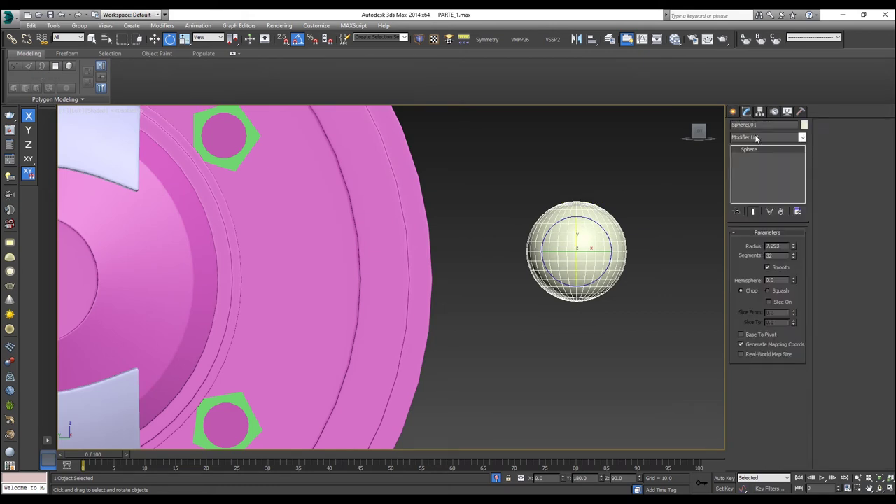
pyautogui.moveTo(790, 257); pyautogui.dragTo(800, 348)
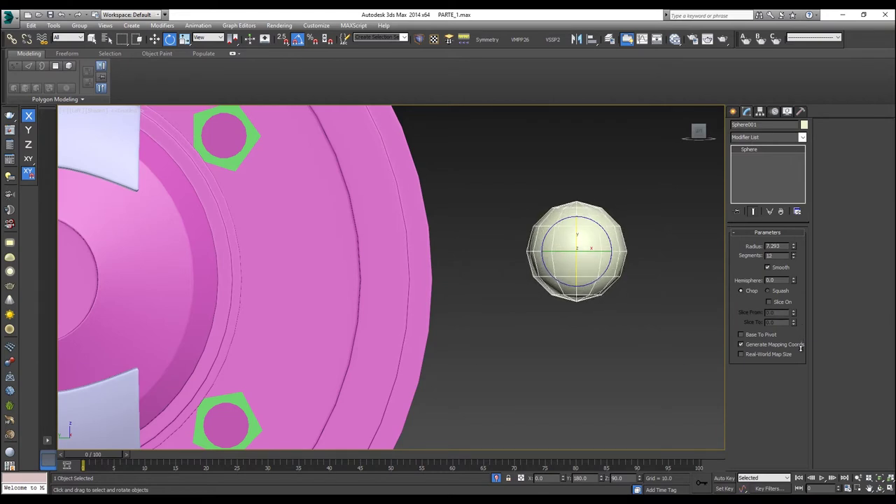
# Convert the sphere to an Editable Poly and delete the polygons of its lower half.
pyautogui.press('w')
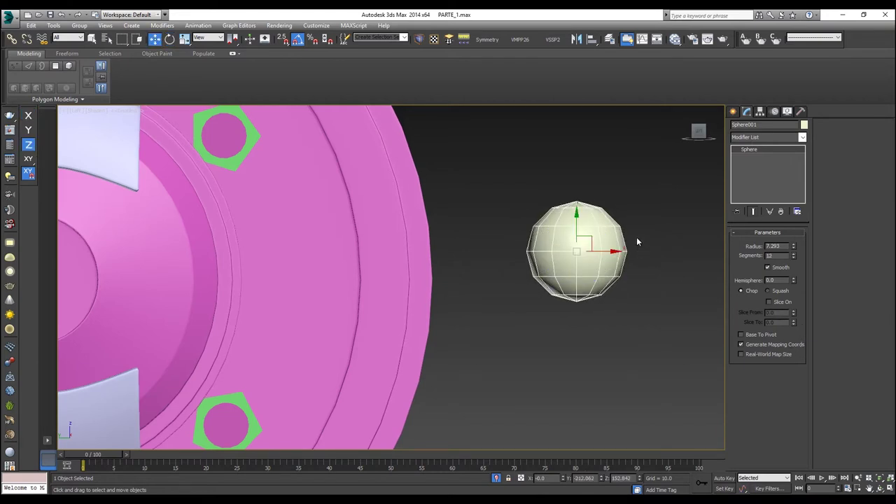
pyautogui.rightClick(637, 237)
pyautogui.moveTo(684, 323)
pyautogui.click(764, 329)
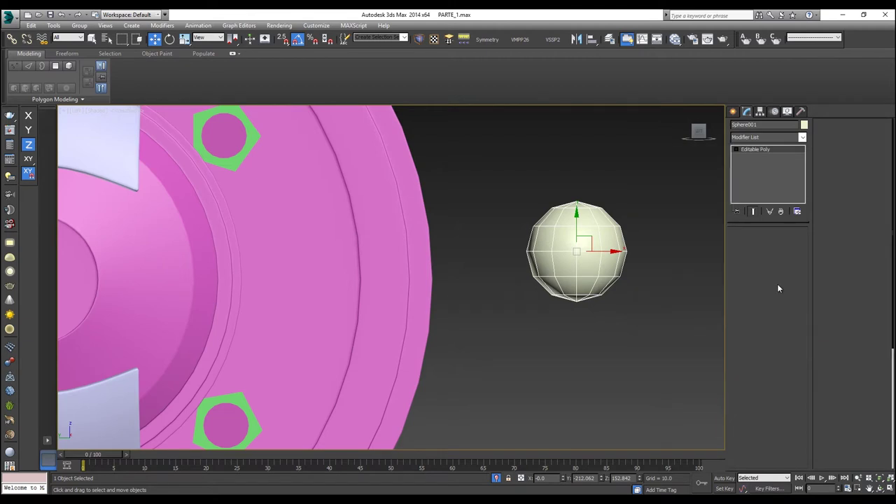
pyautogui.click(778, 243)
pyautogui.moveTo(696, 324); pyautogui.dragTo(502, 256)
pyautogui.press('Delete')
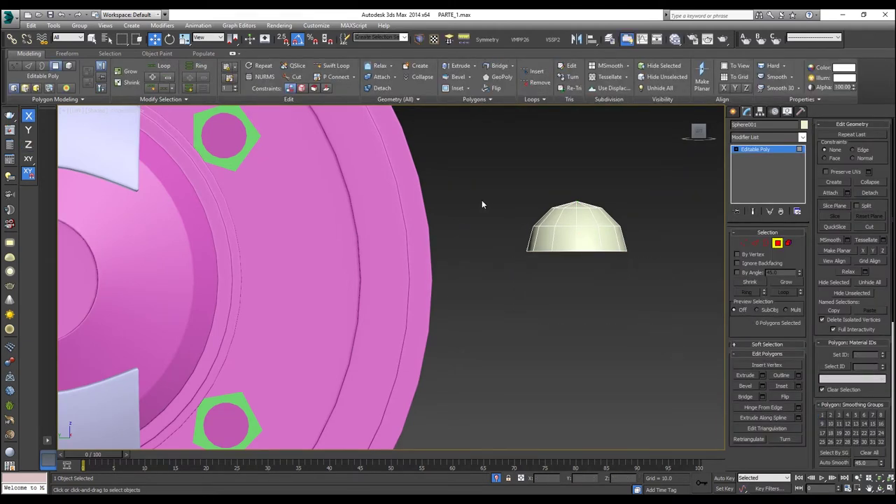
# Flatten the half sphere into a low dome by lowering its upper rows of vertices along Y.
pyautogui.moveTo(481, 199); pyautogui.dragTo(396, 254, button='middle')
pyautogui.scroll(-2, 402, 256)
pyautogui.scroll(-2, 413, 262)
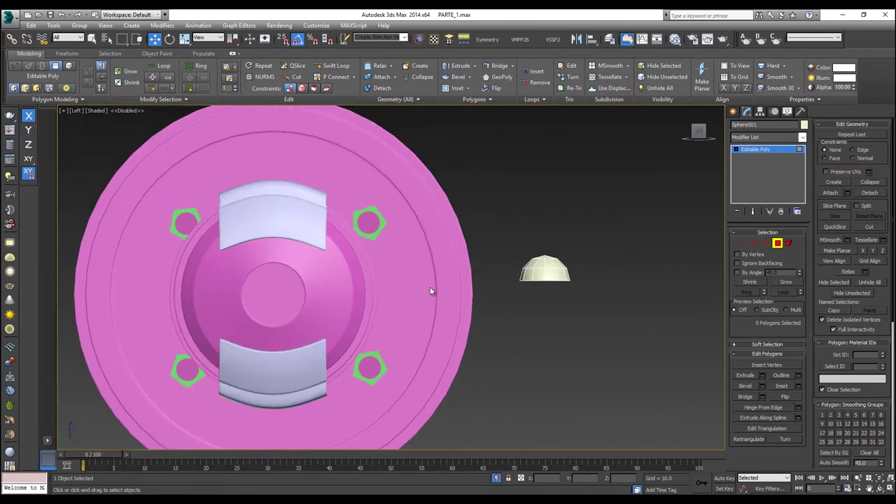
pyautogui.scroll(3, 578, 267)
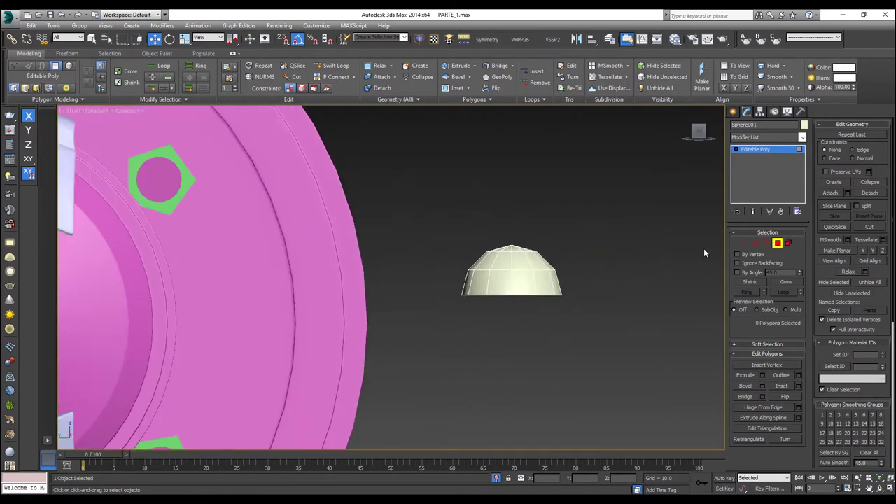
pyautogui.click(744, 243)
pyautogui.moveTo(562, 240); pyautogui.dragTo(434, 279)
pyautogui.scroll(1, 501, 258)
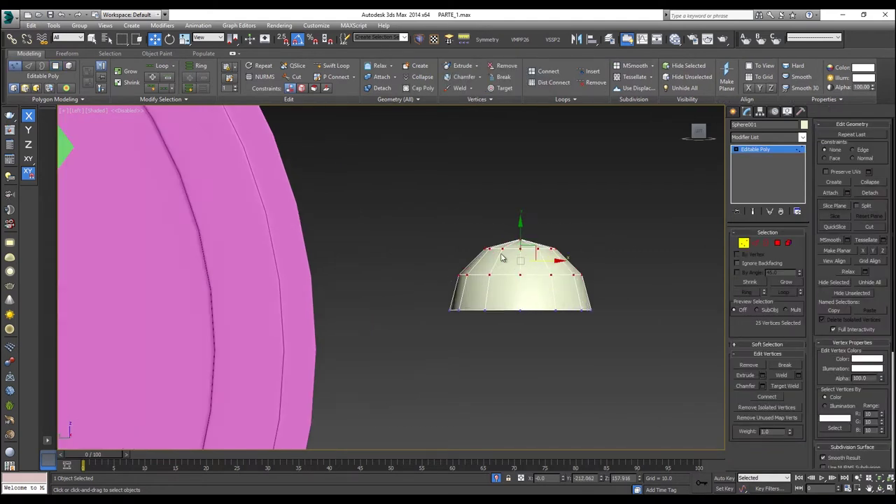
pyautogui.moveTo(521, 233); pyautogui.dragTo(521, 238)
pyautogui.moveTo(523, 244); pyautogui.dragTo(523, 251)
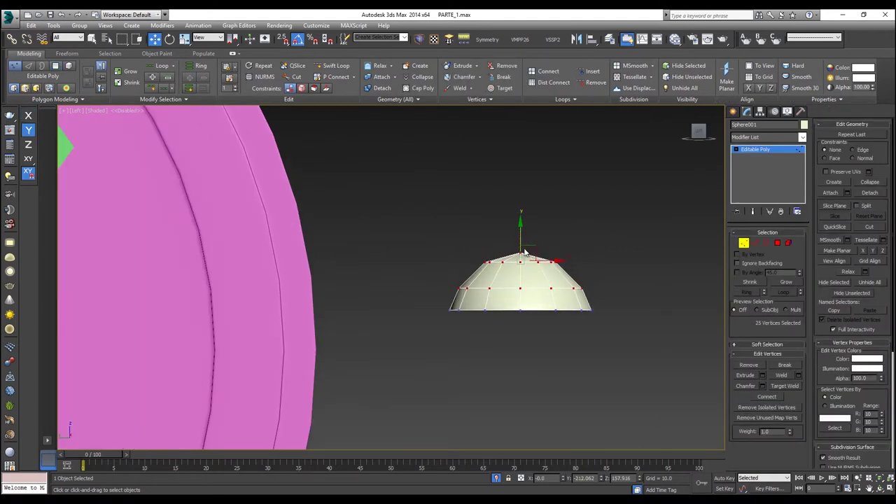
pyautogui.moveTo(586, 236); pyautogui.dragTo(451, 281)
pyautogui.moveTo(520, 226); pyautogui.dragTo(521, 236)
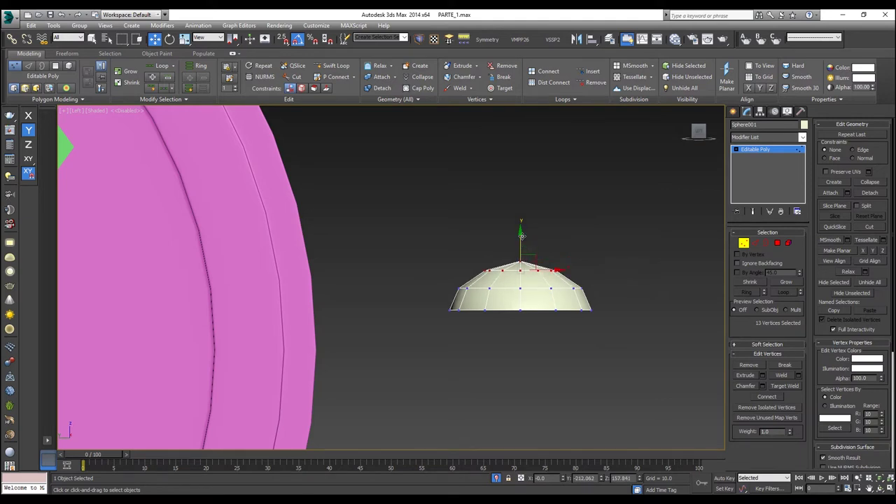
pyautogui.press('1')
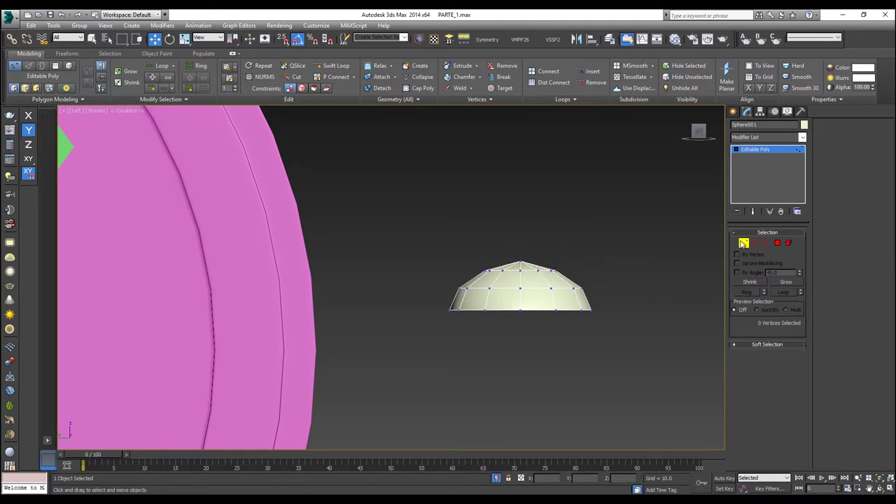
# Rotate the dome about the X axis so its rounded top faces the left view.
pyautogui.press('e')
pyautogui.moveTo(520, 288); pyautogui.dragTo(528, 330)
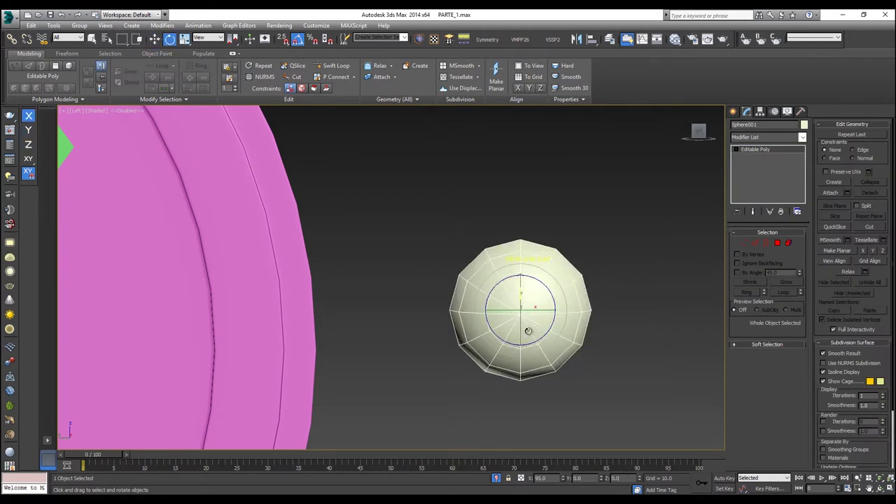
pyautogui.press('w')
pyautogui.scroll(-5, 530, 319)
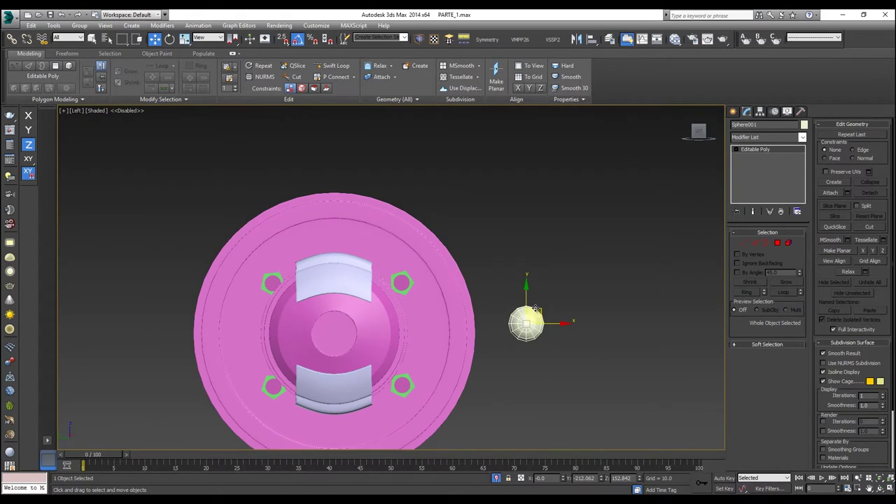
# Move the dome onto the wheel's front face beside the hub in the wireframe top view.
pyautogui.press('t')
pyautogui.scroll(-6, 516, 303)
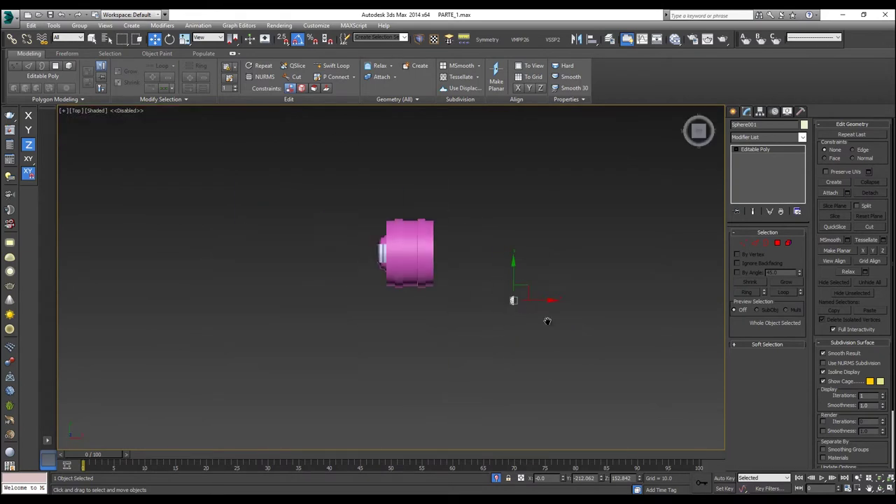
pyautogui.press('F3')
pyautogui.moveTo(568, 324)
pyautogui.mouseDown()
pyautogui.moveTo(494, 293)
pyautogui.moveTo(455, 263)
pyautogui.mouseUp()
pyautogui.scroll(6, 455, 264)
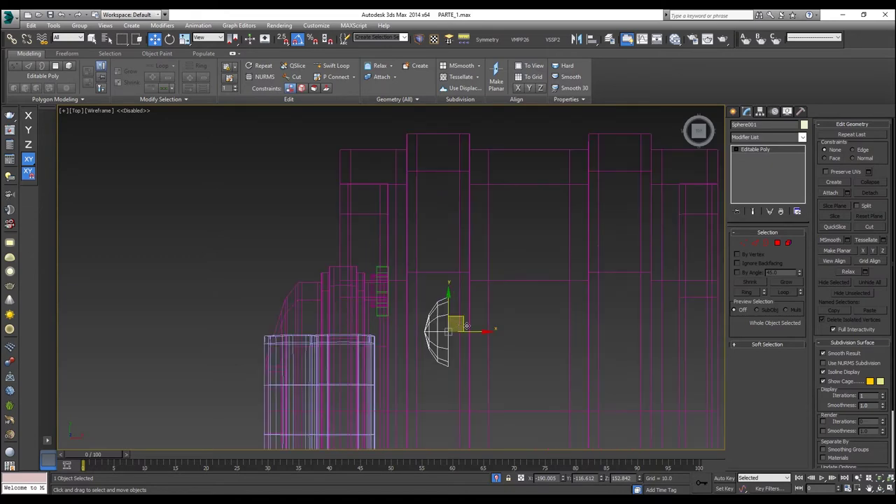
pyautogui.moveTo(460, 322); pyautogui.dragTo(418, 297)
pyautogui.hotkey('ctrl', 'z')
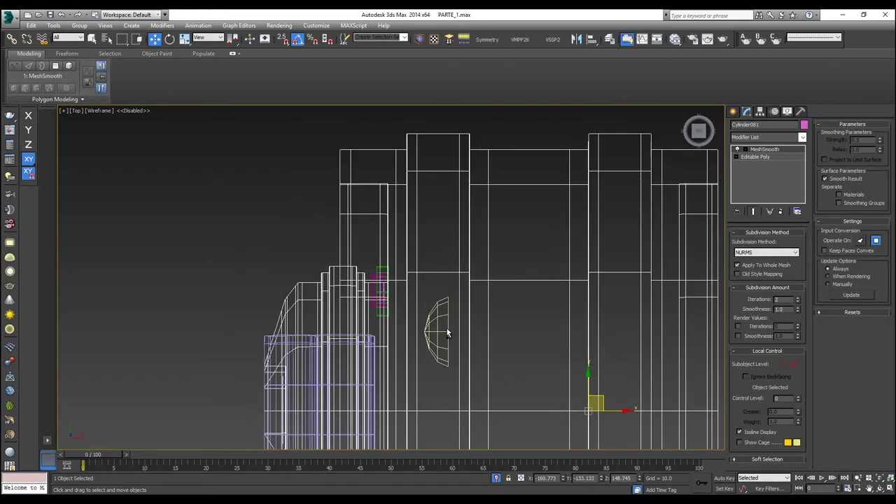
pyautogui.click(448, 331)
pyautogui.moveTo(460, 319); pyautogui.dragTo(405, 282)
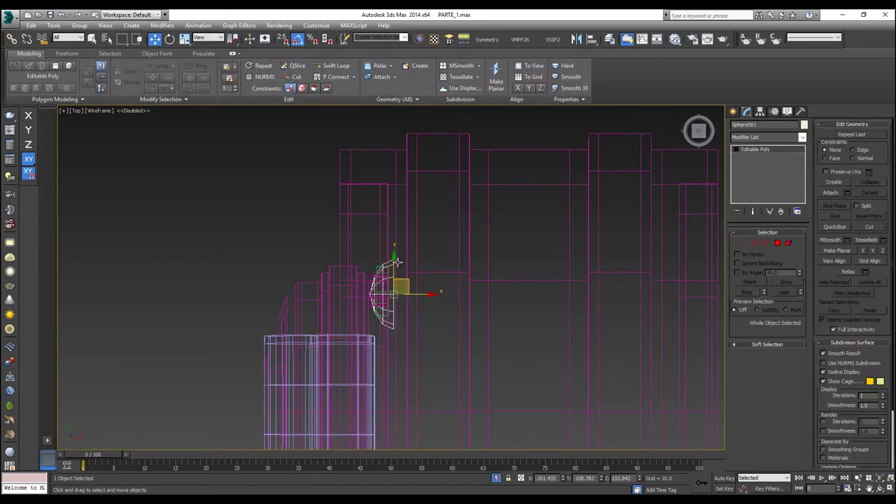
# Refine the dome's position beside the hub in the top view using vertex snapping.
pyautogui.scroll(3, 397, 264)
pyautogui.press('s')
pyautogui.moveTo(400, 325); pyautogui.dragTo(384, 315)
pyautogui.scroll(3, 380, 307)
# Nudge the dome slightly along X in the shaded perspective view with snapping off.
pyautogui.press('p')
pyautogui.press('z')
pyautogui.press('F3')
pyautogui.moveTo(380, 300)
pyautogui.keyDown('alt'); pyautogui.mouseDown(button='middle')
pyautogui.moveTo(480, 254)
pyautogui.moveTo(386, 254)
pyautogui.mouseUp(button='middle'); pyautogui.keyUp('alt')
pyautogui.scroll(2, 328, 261)
pyautogui.press('s')
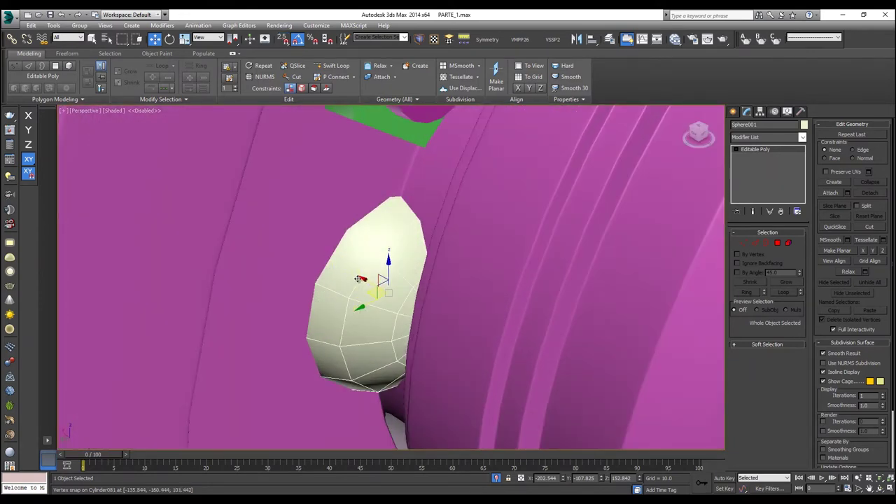
pyautogui.moveTo(363, 279)
pyautogui.mouseDown()
pyautogui.moveTo(355, 277)
pyautogui.moveTo(370, 274)
pyautogui.moveTo(361, 279)
pyautogui.mouseUp()
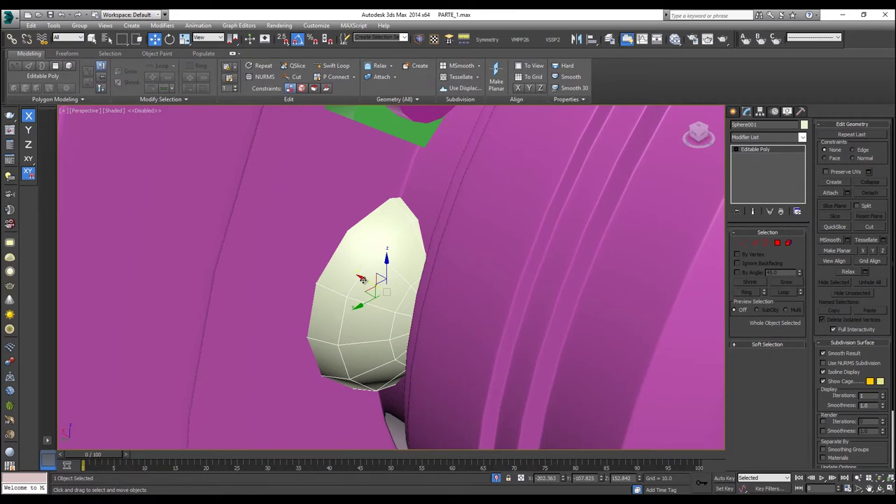
# Align the dome vertically with the hub's centre in the left view using vertex snapping, with edged faces shown.
pyautogui.scroll(-6, 361, 278)
pyautogui.press('l')
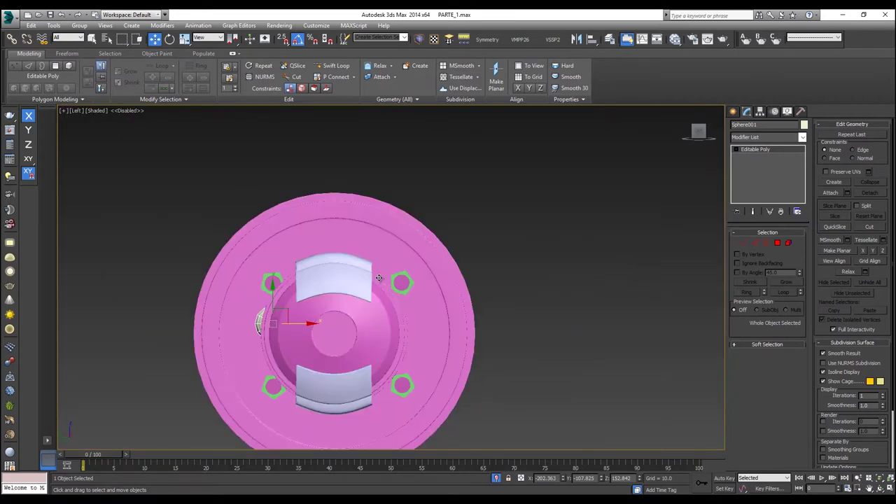
pyautogui.scroll(3, 446, 270)
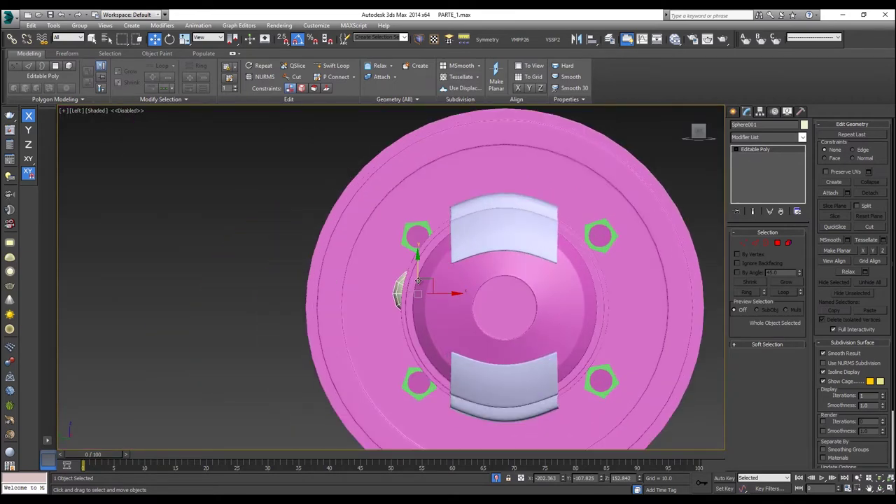
pyautogui.press('F4')
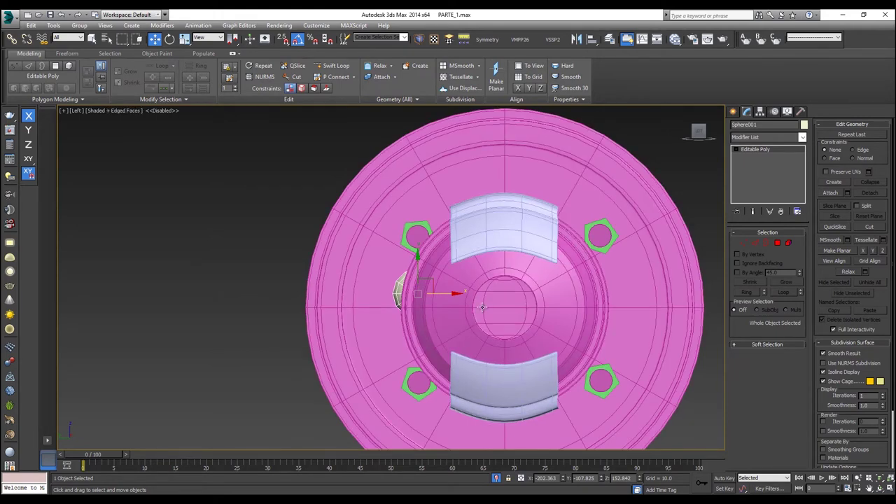
pyautogui.press('s')
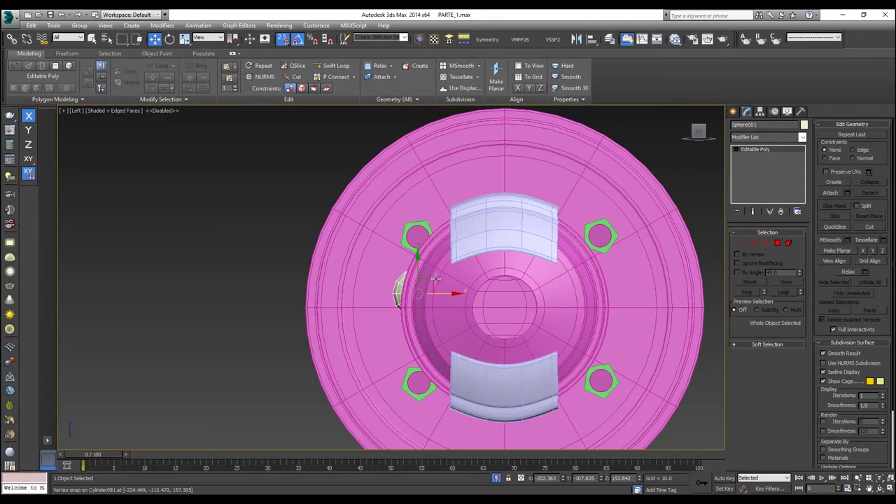
pyautogui.moveTo(417, 276); pyautogui.dragTo(504, 308)
pyautogui.press('s')
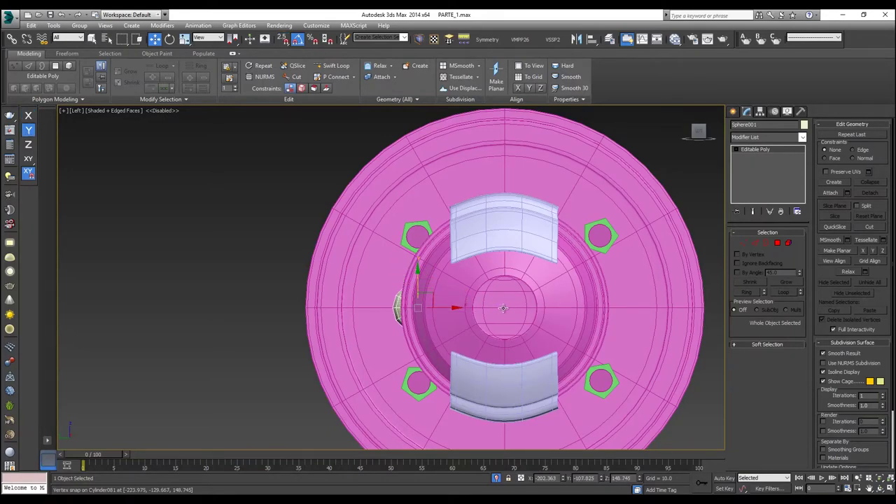
# Move the dome outward along the X axis onto the flat band between the hub and the wheel rim.
pyautogui.press('F5')
pyautogui.moveTo(434, 311); pyautogui.dragTo(298, 443)
pyautogui.scroll(6, 374, 307)
# Scale the dome down uniformly to about 15% of its size.
pyautogui.press('r')
pyautogui.hotkey('ctrl', 'z')
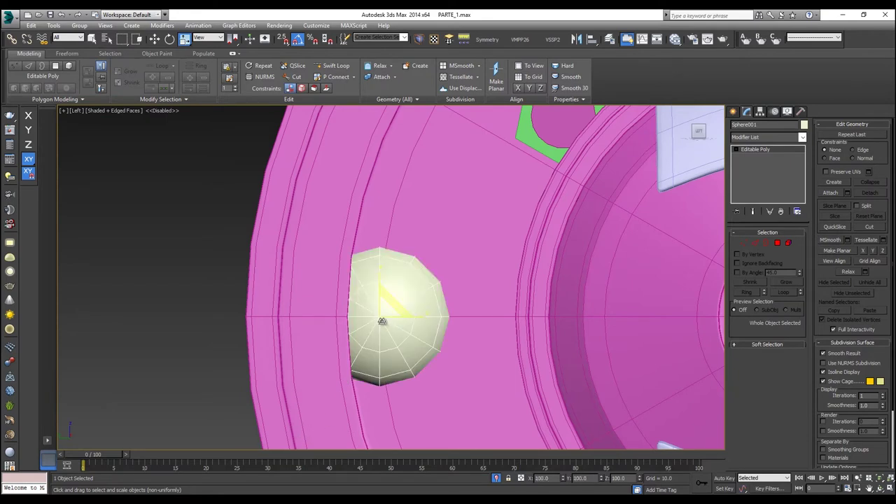
pyautogui.moveTo(380, 324); pyautogui.dragTo(322, 489)
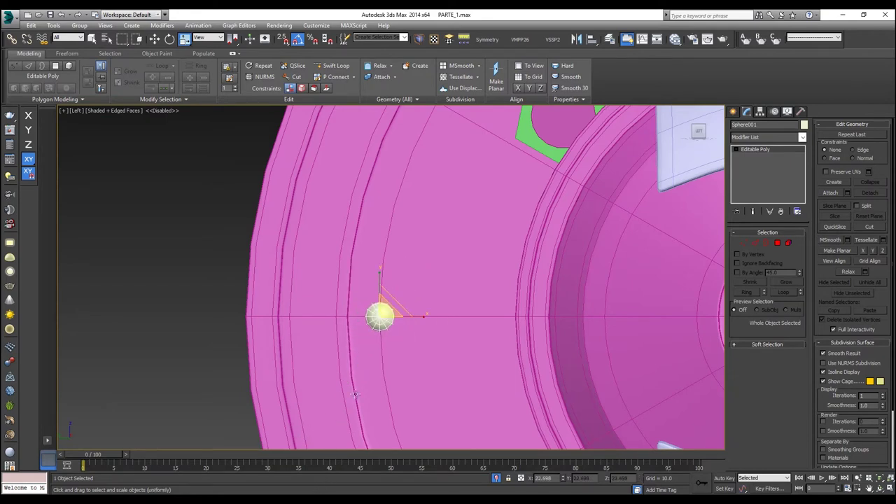
pyautogui.moveTo(390, 316); pyautogui.dragTo(375, 340)
# Nudge the small dome slightly along X in the perspective view to seat it against the wheel face.
pyautogui.press('p')
pyautogui.press('z')
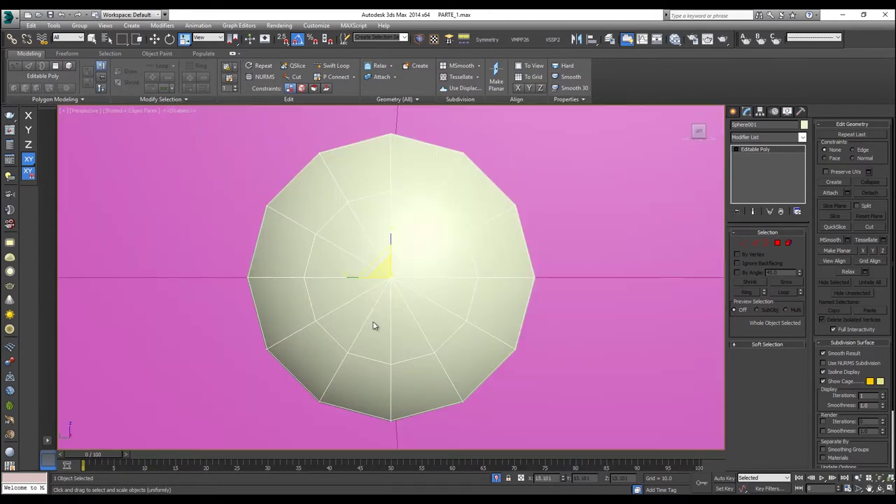
pyautogui.keyDown('alt'); pyautogui.moveTo(371, 312); pyautogui.dragTo(342, 360, button='middle'); pyautogui.keyUp('alt')
pyautogui.press('w')
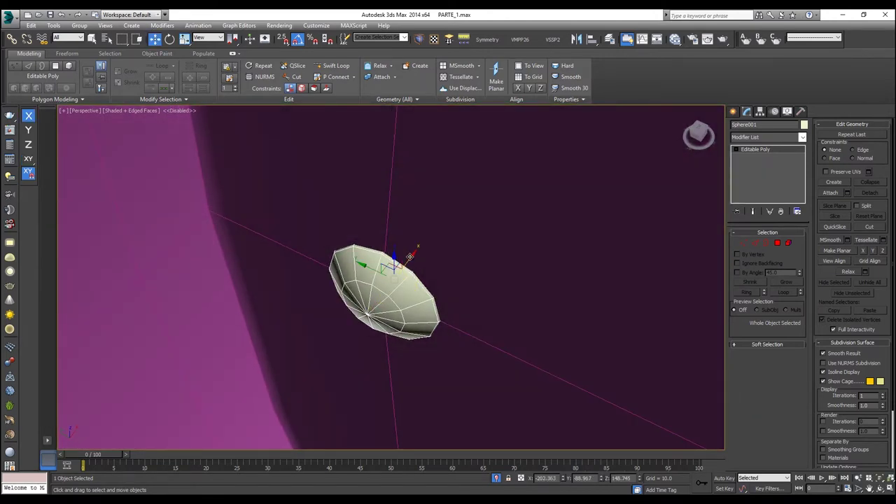
pyautogui.moveTo(407, 263)
pyautogui.mouseDown()
pyautogui.moveTo(396, 278)
pyautogui.moveTo(401, 267)
pyautogui.mouseUp()
pyautogui.press('l')
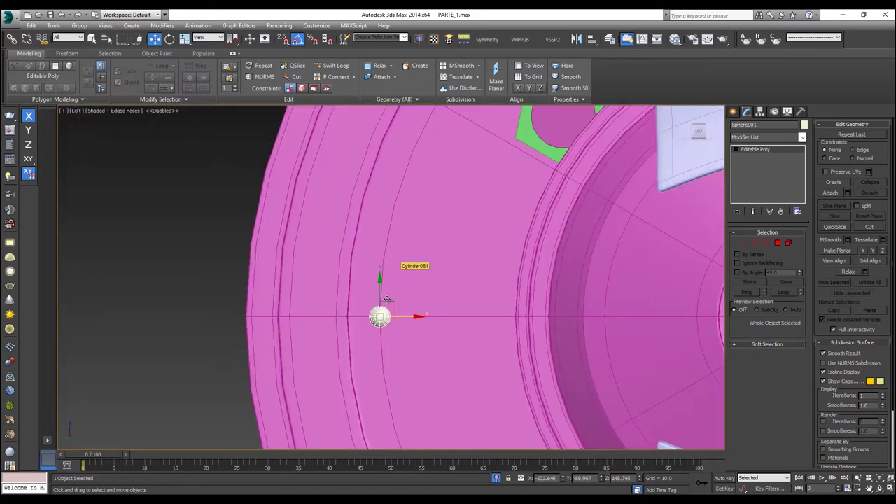
# Set the small dome to pivot-only adjustment with vertex snapping enabled.
pyautogui.scroll(-4, 402, 316)
pyautogui.scroll(2, 399, 314)
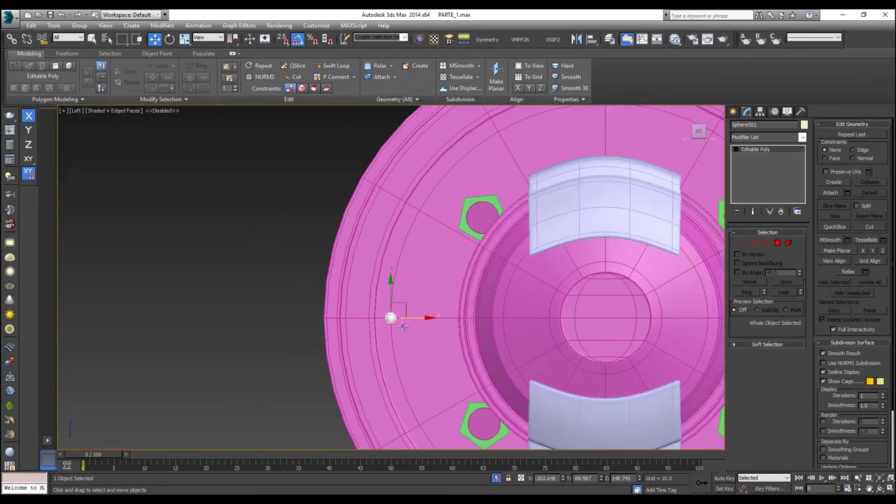
pyautogui.moveTo(406, 319); pyautogui.dragTo(378, 276, button='middle')
pyautogui.scroll(-2, 363, 314)
pyautogui.click(502, 182)
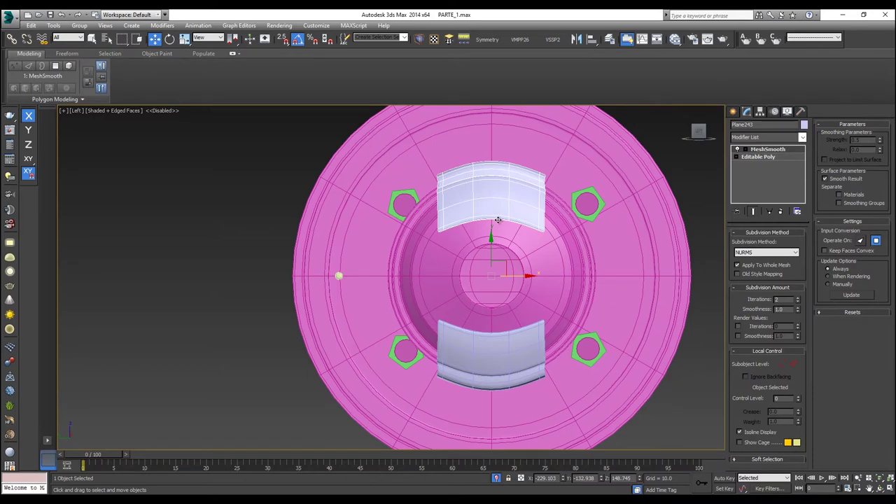
pyautogui.scroll(2, 493, 275)
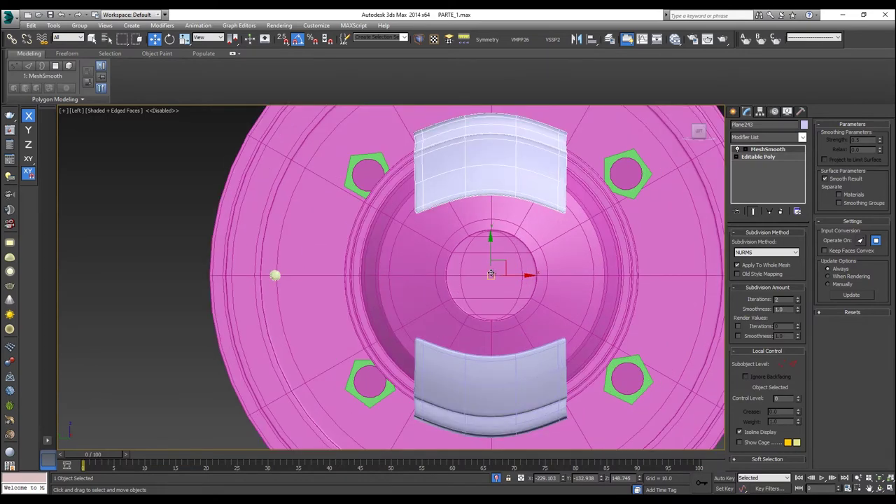
pyautogui.click(275, 275)
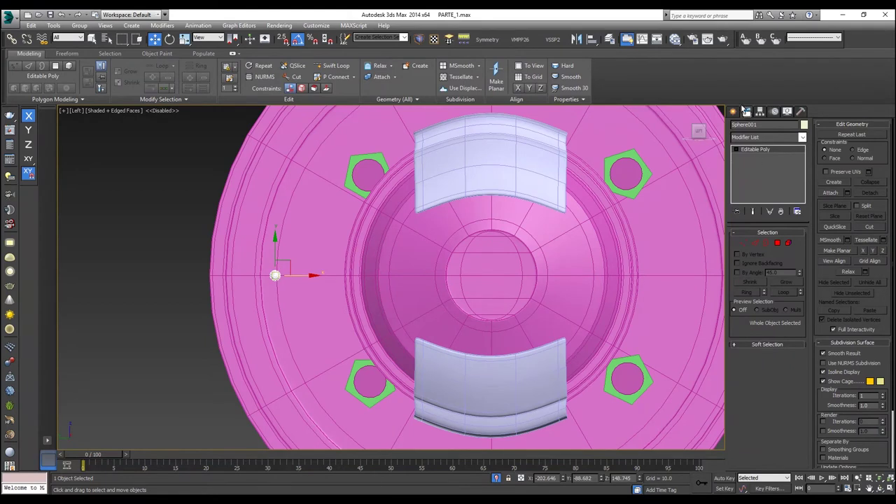
pyautogui.click(760, 112)
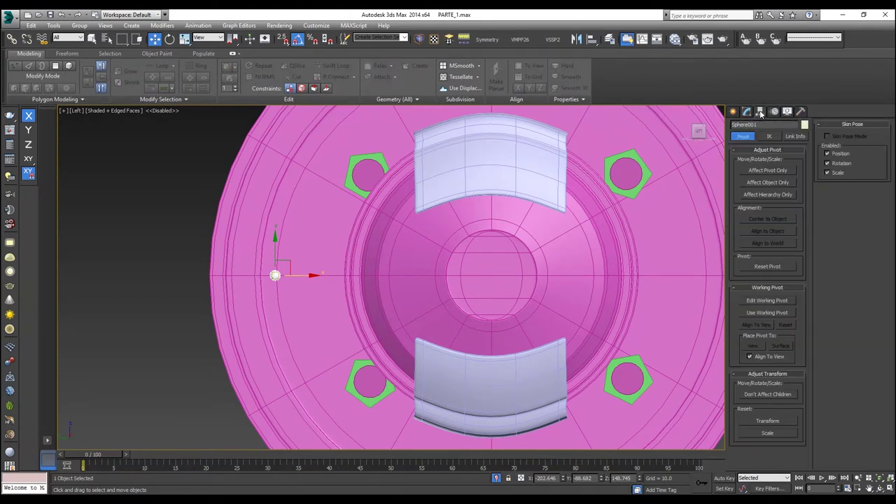
pyautogui.click(766, 170)
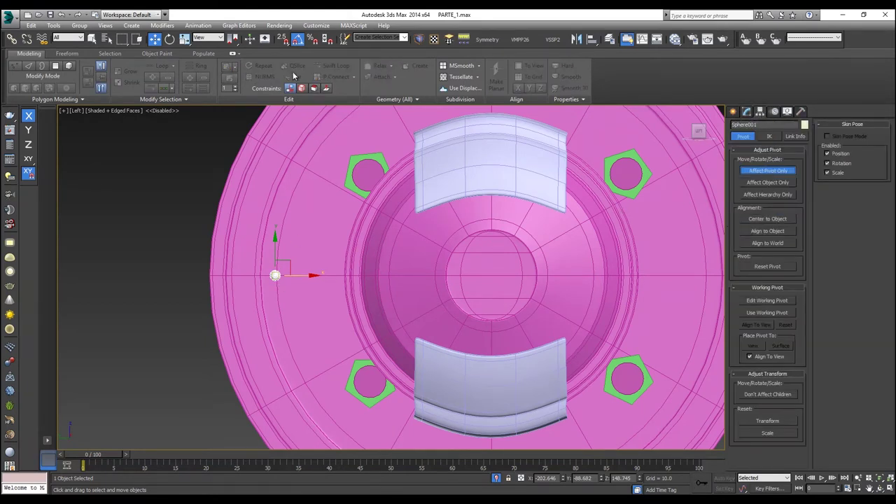
pyautogui.click(282, 40)
pyautogui.rightClick(283, 39)
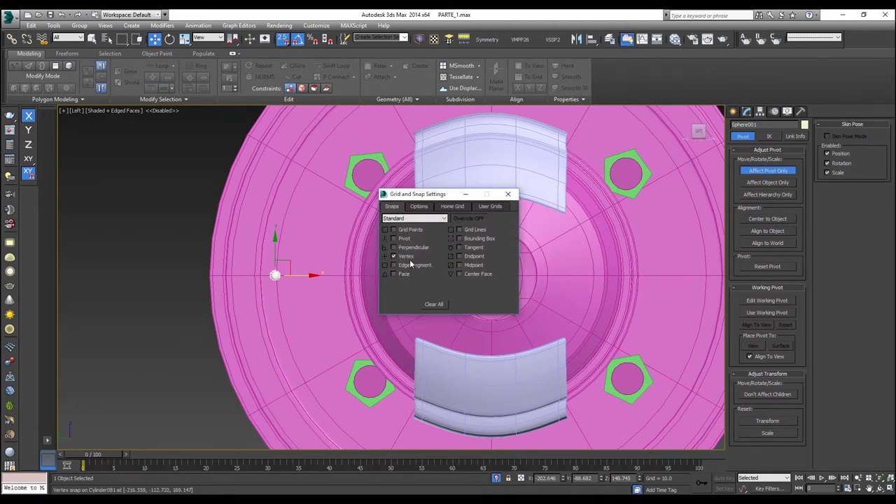
pyautogui.click(508, 194)
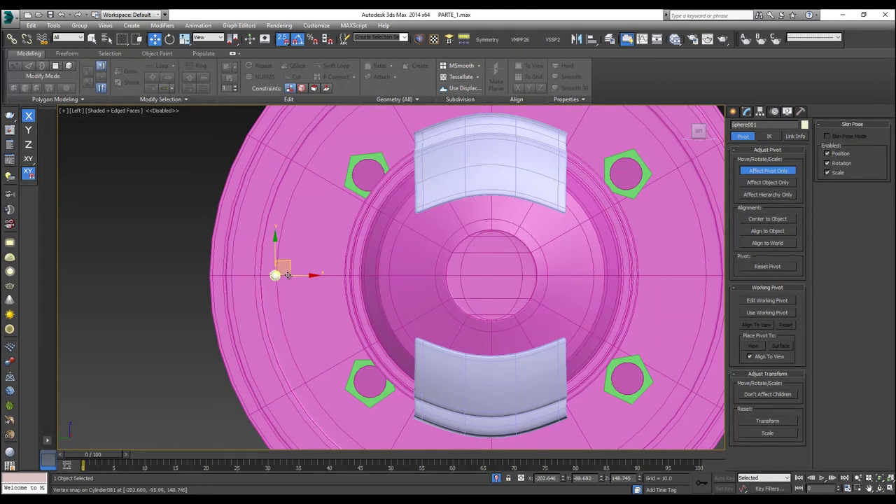
pyautogui.moveTo(286, 275); pyautogui.dragTo(381, 272)
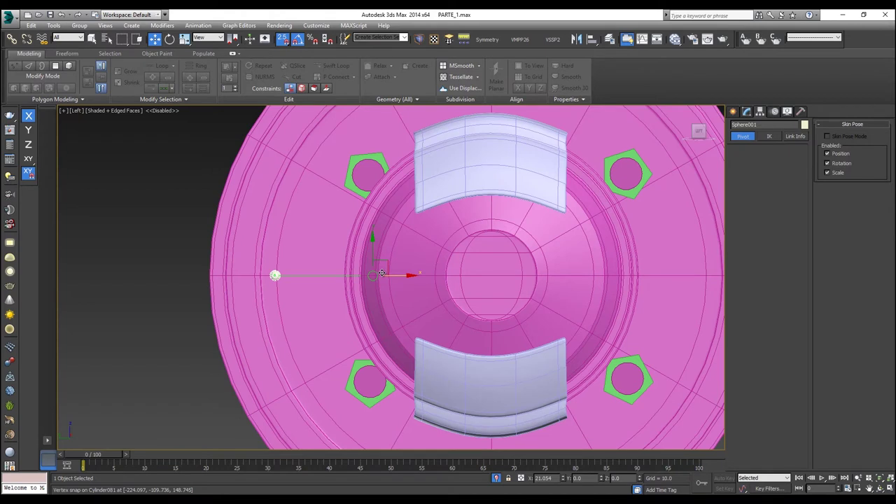
pyautogui.keyDown('shift'); pyautogui.moveTo(382, 273); pyautogui.dragTo(522, 273); pyautogui.keyUp('shift')
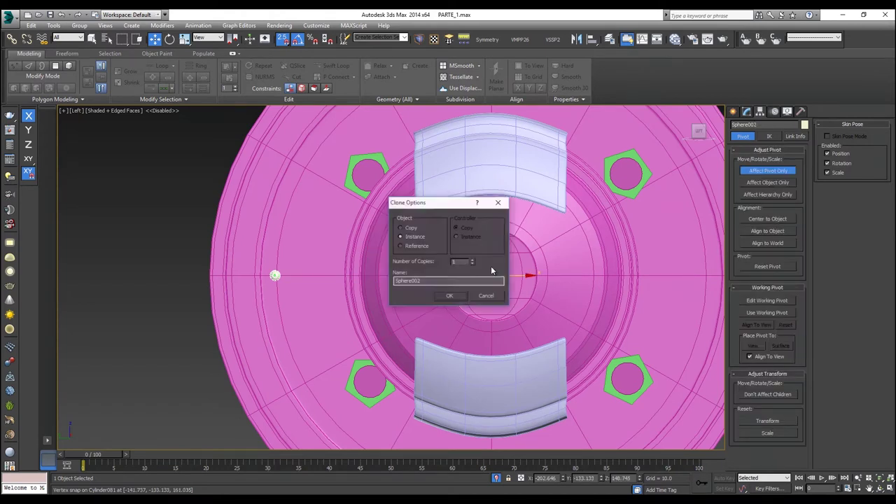
pyautogui.click(484, 296)
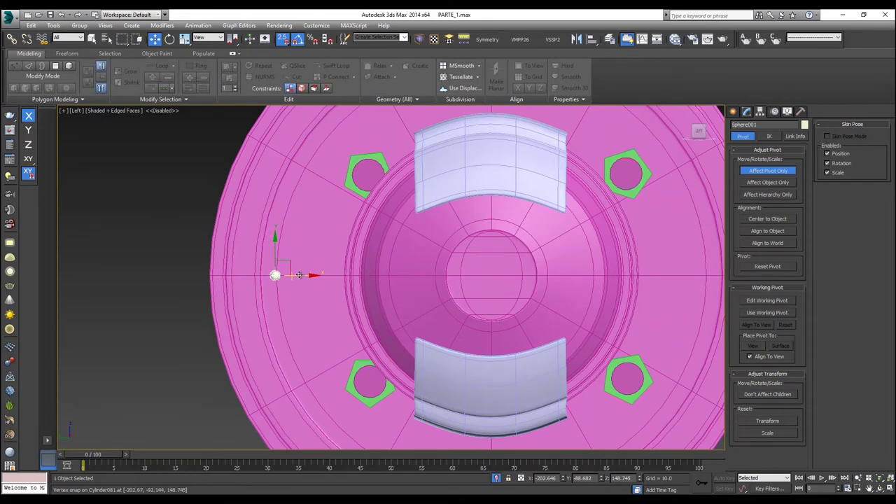
# Move the dome's pivot to the hub's centre, then turn off snapping and pivot-only adjustment.
pyautogui.moveTo(284, 271); pyautogui.dragTo(490, 215)
pyautogui.press('s')
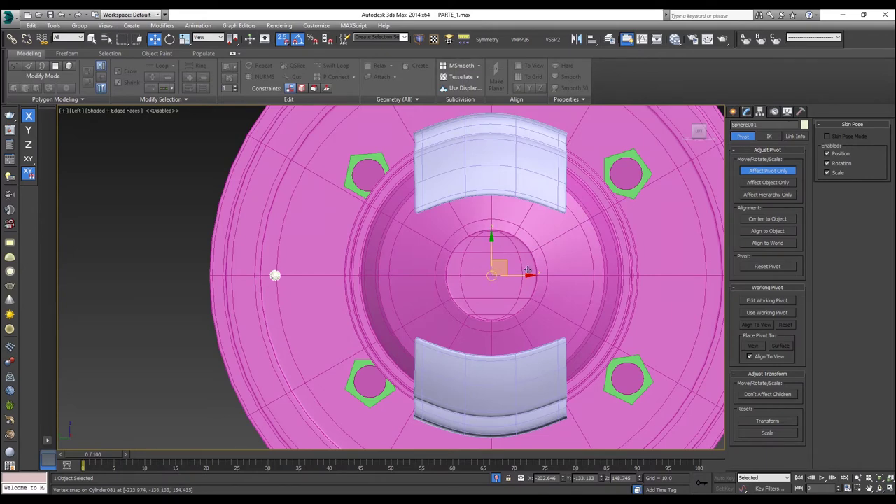
pyautogui.click(763, 173)
pyautogui.scroll(2, 490, 275)
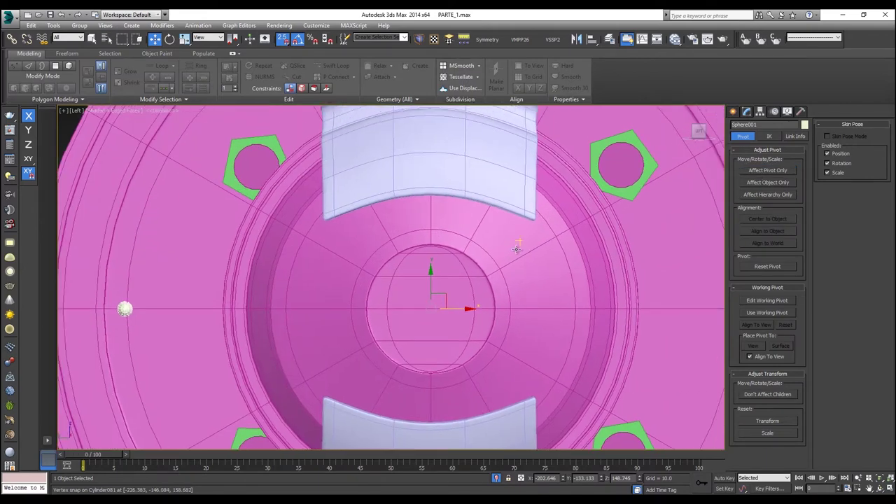
# Try rotating the dome about Z around the hub's centre.
pyautogui.scroll(-5, 490, 275)
pyautogui.press('e')
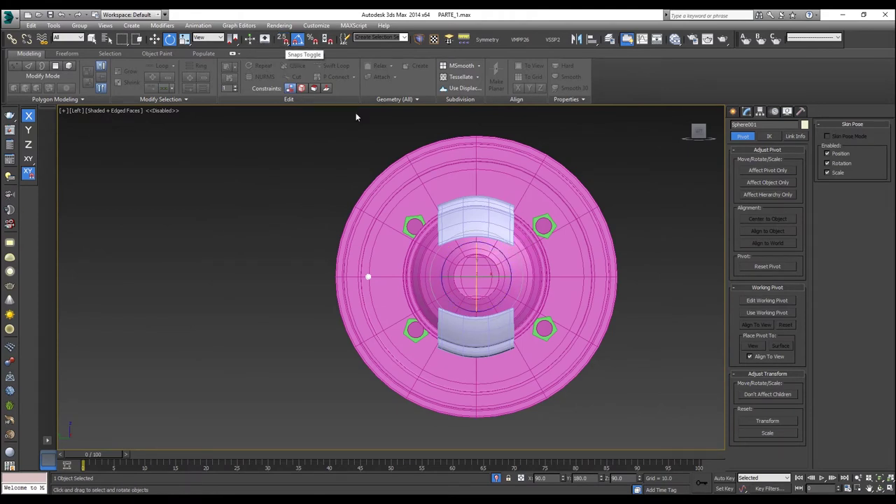
pyautogui.moveTo(493, 251); pyautogui.dragTo(667, 318)
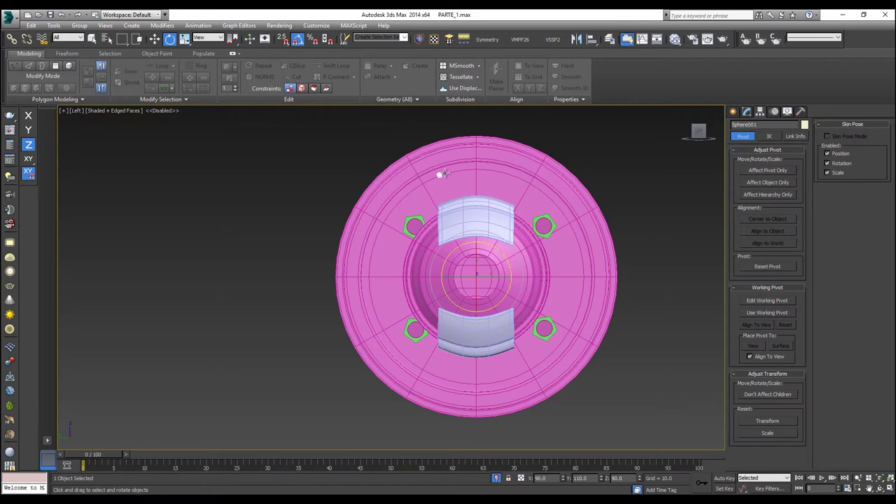
pyautogui.hotkey('ctrl', 'z')
# Clone the dome by a 20-degree rotation about the hub's centre, making 15 instance copies.
pyautogui.scroll(3, 377, 259)
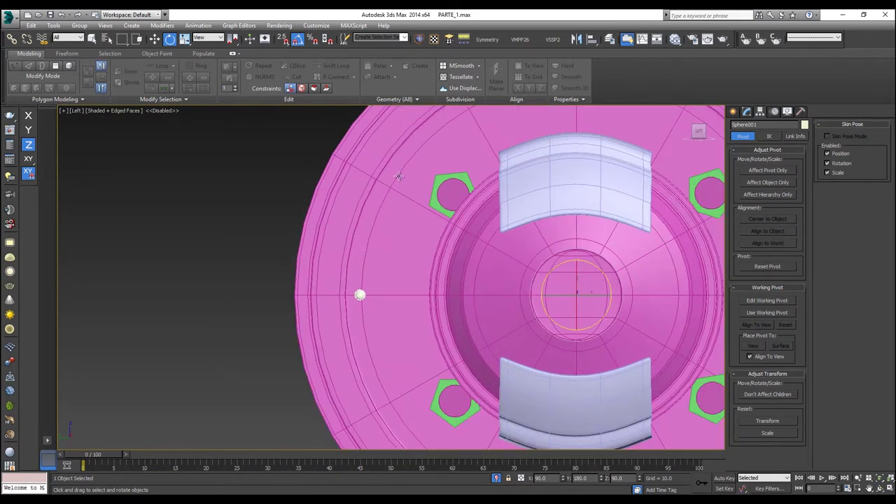
pyautogui.scroll(-4, 398, 176)
pyautogui.moveTo(456, 200); pyautogui.dragTo(438, 213, button='middle')
pyautogui.scroll(2, 438, 213)
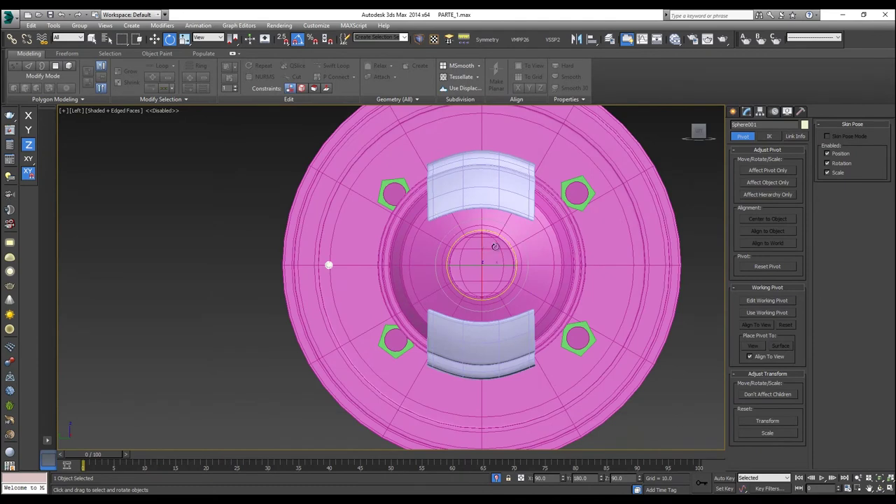
pyautogui.moveTo(505, 240); pyautogui.dragTo(517, 250)
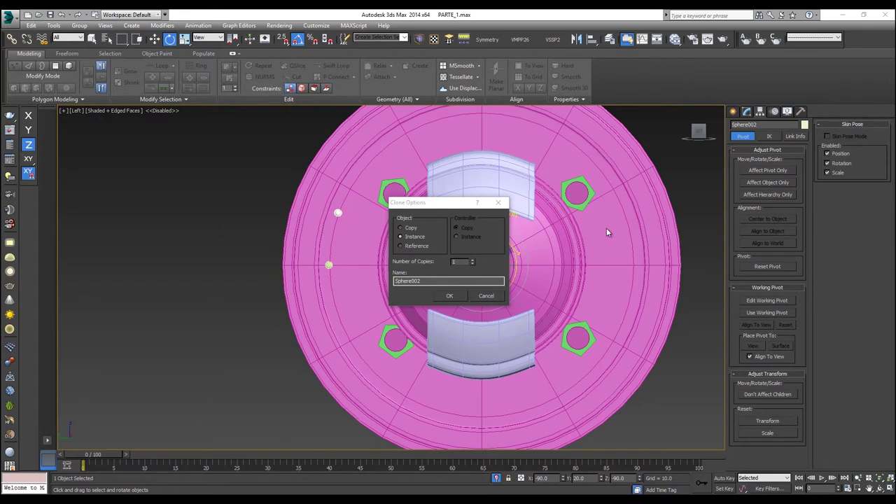
pyautogui.click(463, 260)
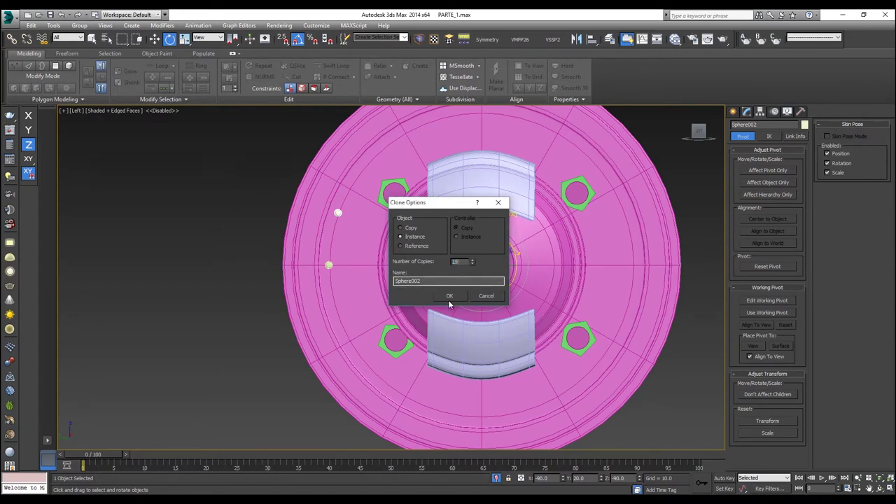
pyautogui.click(449, 295)
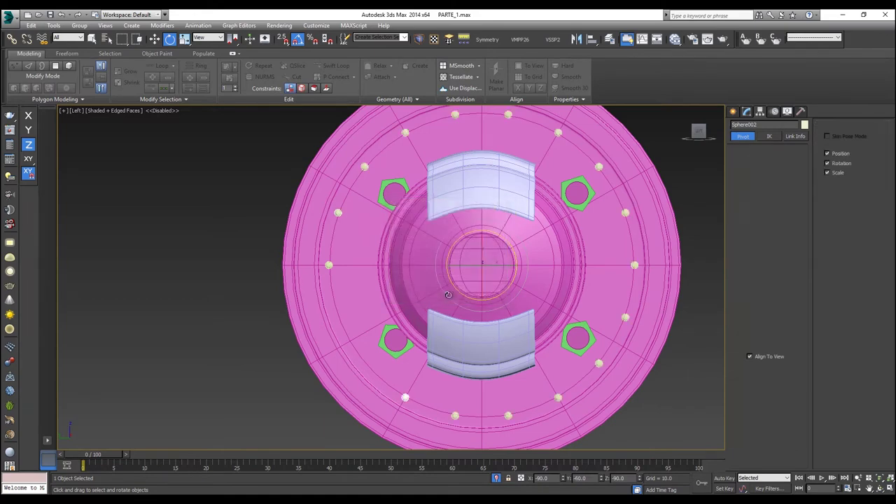
# Close the gap in the ring with two more dome instances, each rotated another 20 degrees about the hub's centre.
pyautogui.scroll(-3, 450, 305)
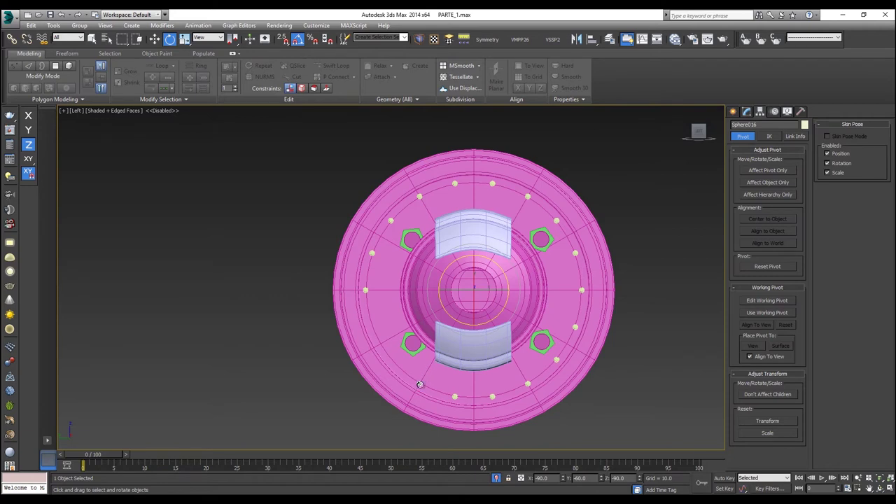
pyautogui.keyDown('shift'); pyautogui.moveTo(496, 261); pyautogui.dragTo(505, 266); pyautogui.keyUp('shift')
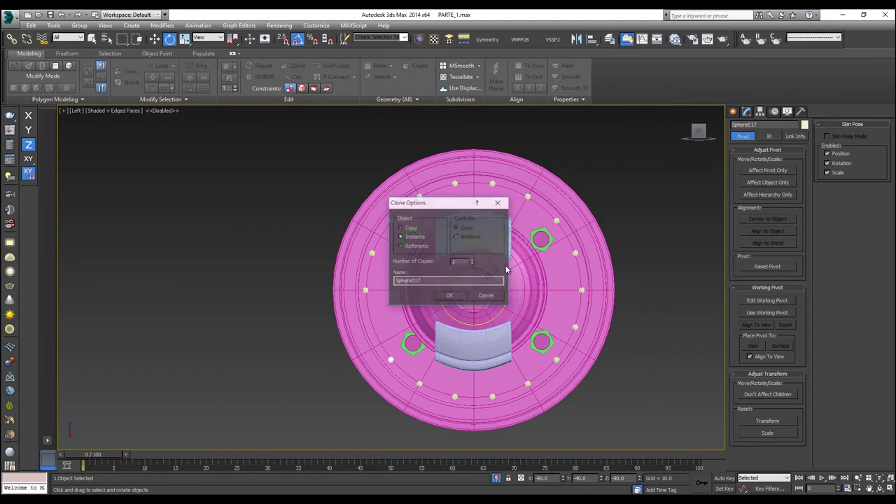
pyautogui.click(463, 296)
pyautogui.keyDown('shift'); pyautogui.moveTo(504, 270); pyautogui.dragTo(508, 282); pyautogui.keyUp('shift')
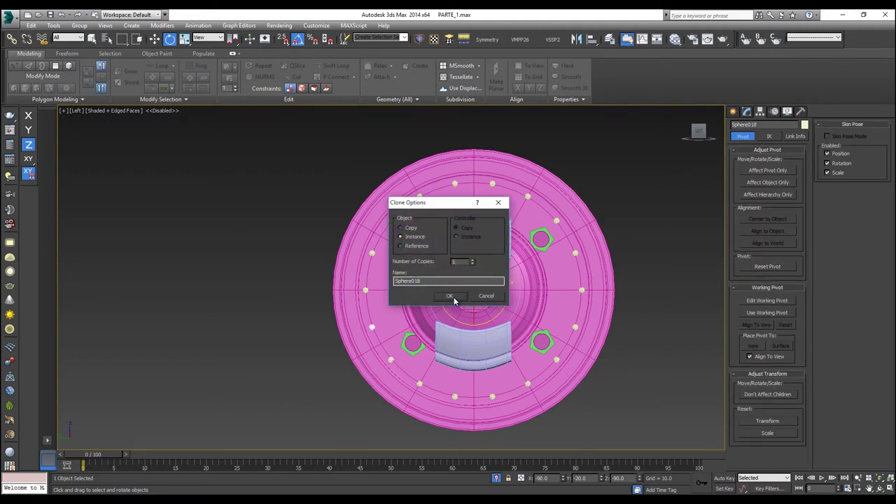
pyautogui.click(453, 297)
# Turn off the edged-face display and inspect the ring of domes on the wheel from an angled view.
pyautogui.click(604, 208)
pyautogui.press('F4')
pyautogui.keyDown('alt'); pyautogui.moveTo(574, 213); pyautogui.dragTo(6, 332, button='middle'); pyautogui.keyUp('alt')
pyautogui.click(166, 313)
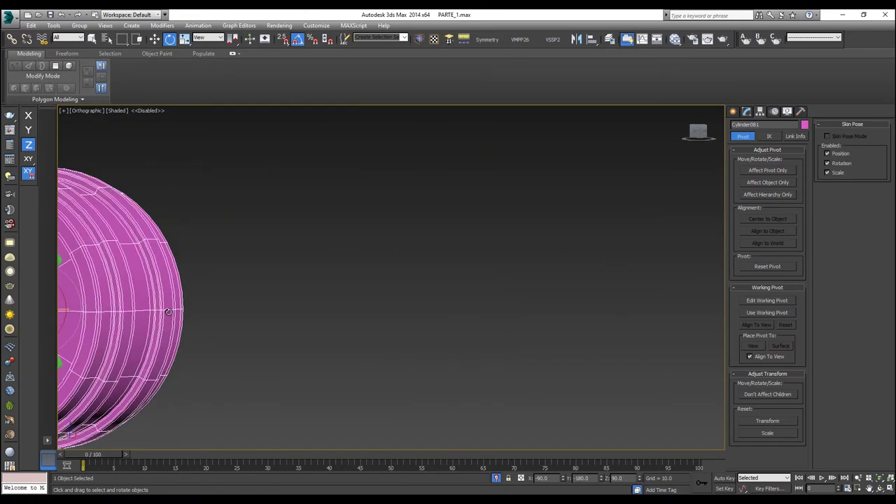
pyautogui.moveTo(165, 313); pyautogui.dragTo(559, 284, button='middle')
pyautogui.keyDown('alt'); pyautogui.moveTo(290, 301); pyautogui.dragTo(345, 312, button='middle'); pyautogui.keyUp('alt')
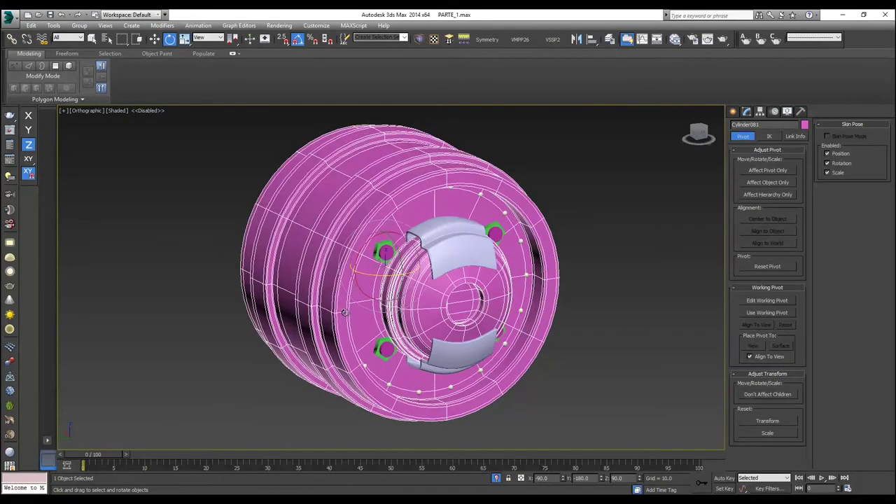
# Examine the wheel from several angles in perspective and frame its hub squarely in the left view.
pyautogui.press('p')
pyautogui.scroll(-2, 347, 310)
pyautogui.click(442, 294)
pyautogui.keyDown('alt'); pyautogui.moveTo(427, 293); pyautogui.dragTo(587, 333, button='middle'); pyautogui.keyUp('alt')
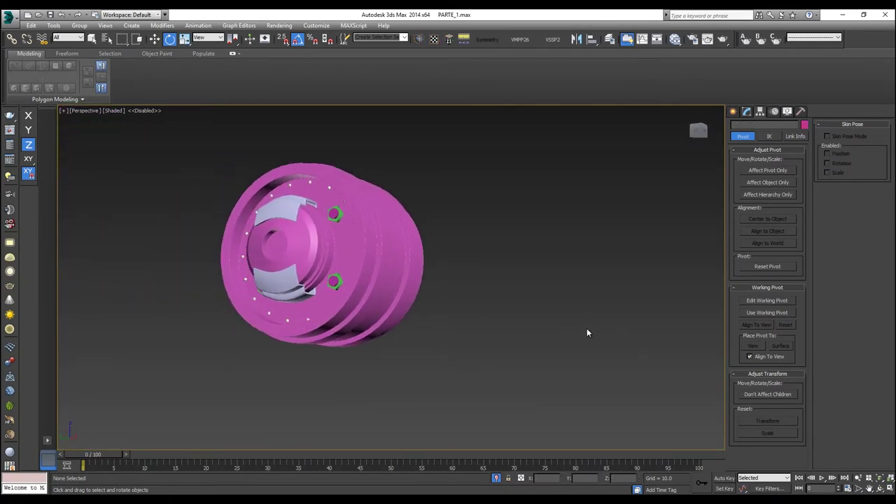
pyautogui.click(296, 255)
pyautogui.press('f')
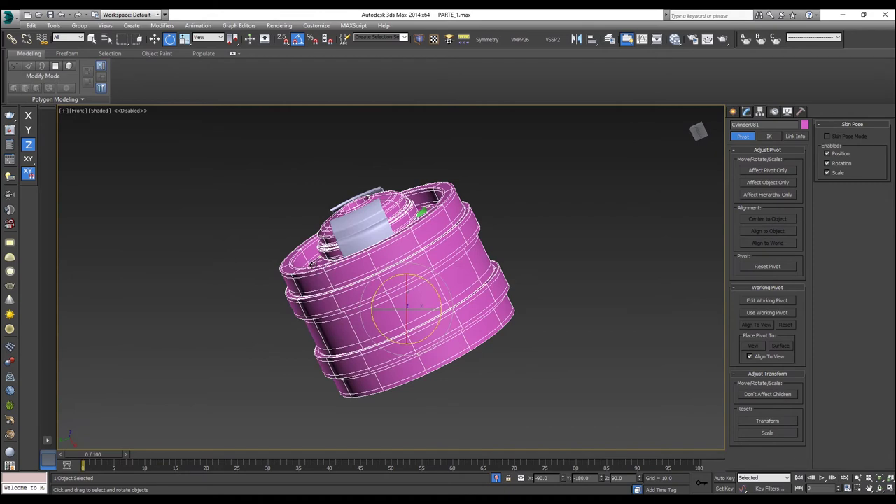
pyautogui.press('l')
pyautogui.scroll(-4, 310, 263)
pyautogui.scroll(3, 382, 270)
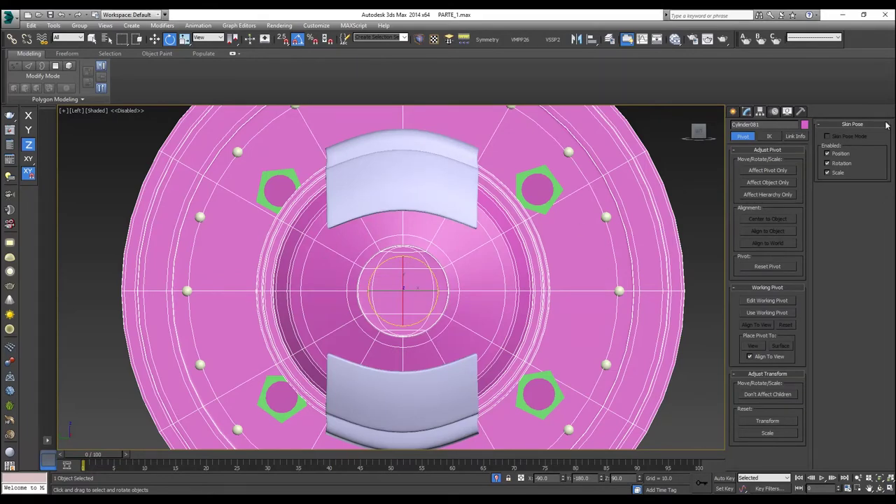
# Draw a cylinder centred on the wheel's hub, about 7.5 in radius and about -3.5 in height.
pyautogui.click(732, 112)
pyautogui.click(750, 189)
pyautogui.moveTo(666, 223); pyautogui.dragTo(629, 204, button='middle')
pyautogui.press('F3')
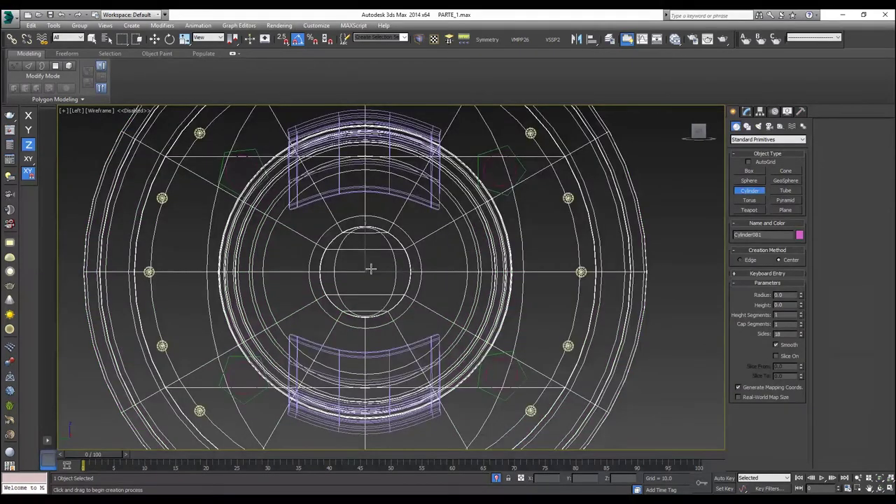
pyautogui.moveTo(365, 268); pyautogui.dragTo(365, 236)
pyautogui.rightClick(366, 245)
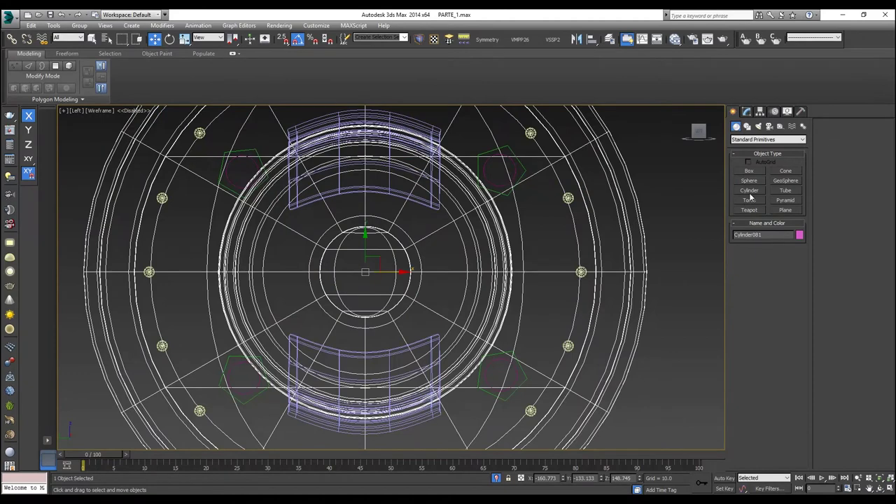
pyautogui.moveTo(366, 271); pyautogui.dragTo(361, 235)
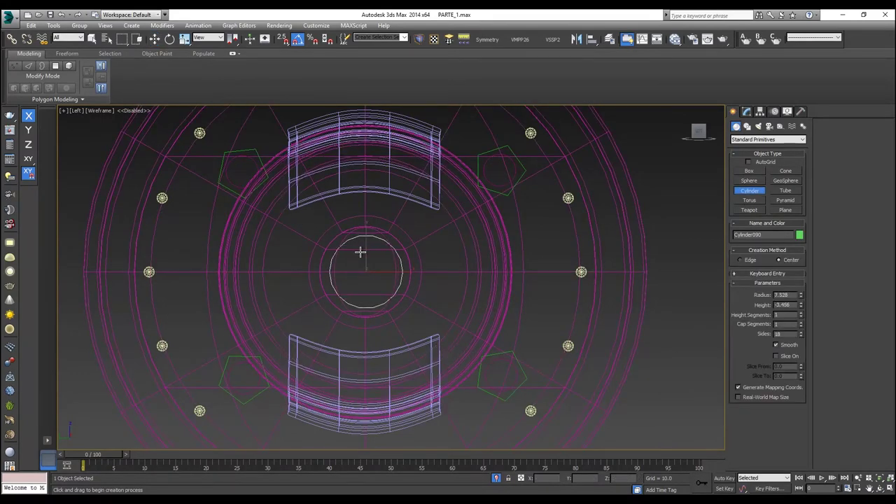
pyautogui.click(360, 253)
pyautogui.rightClick(357, 263)
# Move the new cylinder along X in the top view until it sits just in front of the wheel's hub.
pyautogui.press('t')
pyautogui.hotkey('alt', 'q')
pyautogui.press('F3')
pyautogui.scroll(-5, 370, 291)
pyautogui.moveTo(380, 299); pyautogui.dragTo(572, 297, button='middle')
pyautogui.scroll(-5, 572, 296)
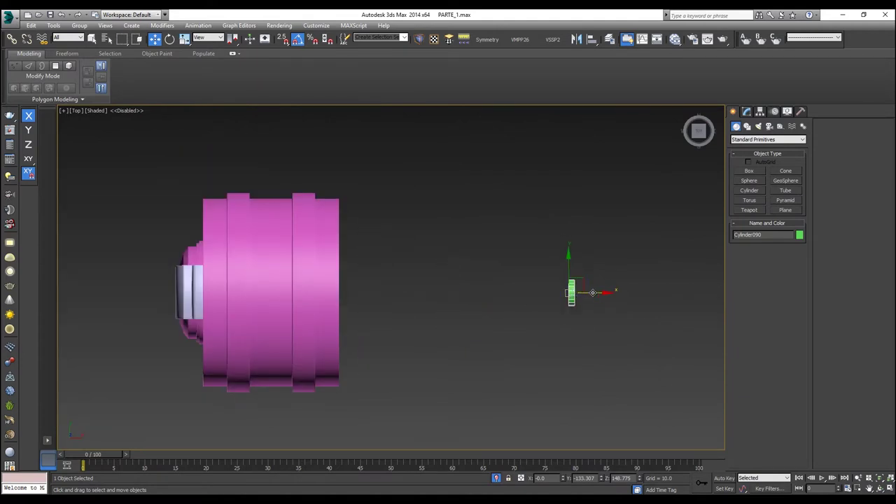
pyautogui.moveTo(594, 299)
pyautogui.mouseDown()
pyautogui.moveTo(318, 300)
pyautogui.moveTo(231, 287)
pyautogui.mouseUp()
pyautogui.press('F3')
pyautogui.moveTo(231, 287); pyautogui.dragTo(427, 291, button='middle')
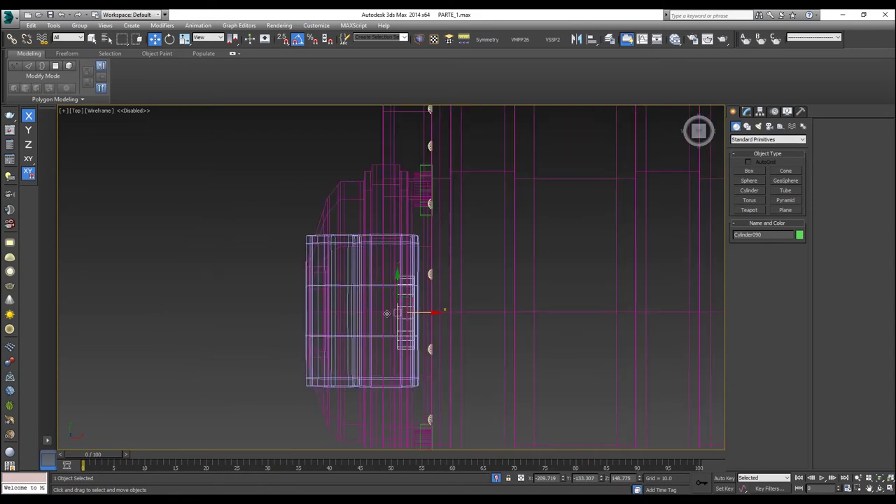
pyautogui.moveTo(386, 313); pyautogui.dragTo(277, 313)
pyautogui.press('p')
pyautogui.press('F3')
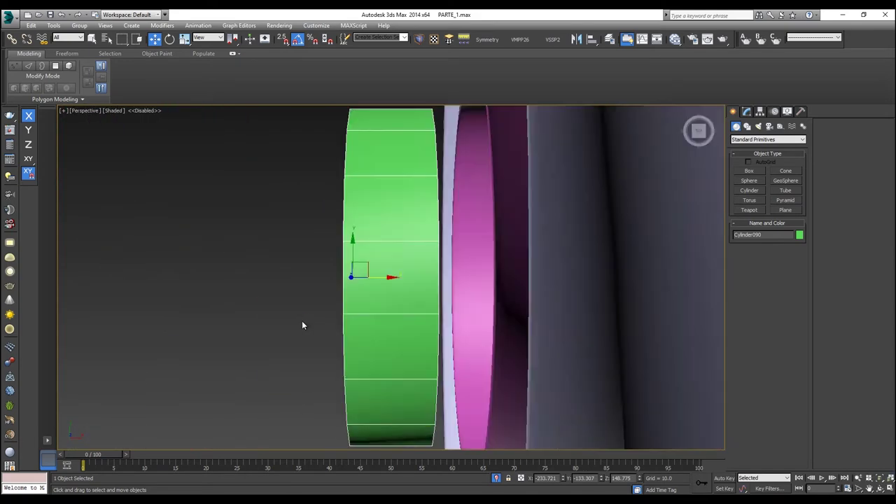
# Set the cylinder's number of sides to 12.
pyautogui.scroll(-4, 302, 323)
pyautogui.keyDown('alt'); pyautogui.moveTo(300, 326); pyautogui.dragTo(365, 266, button='middle'); pyautogui.keyUp('alt')
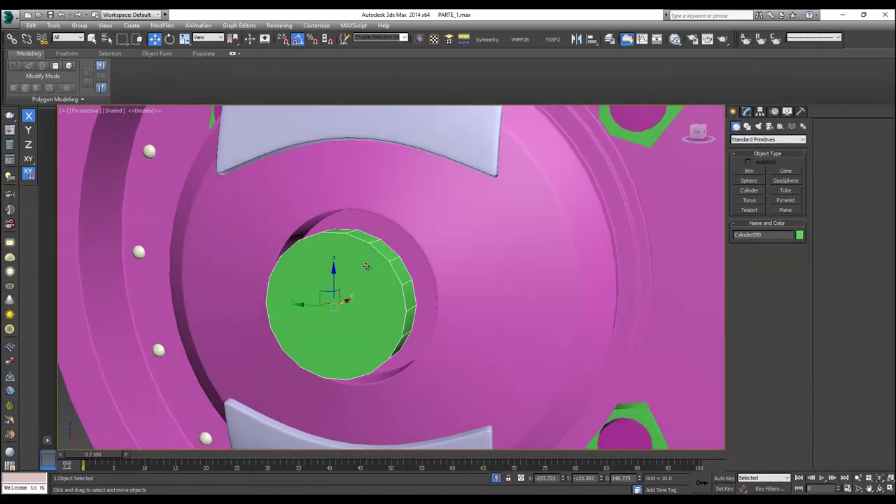
pyautogui.click(746, 112)
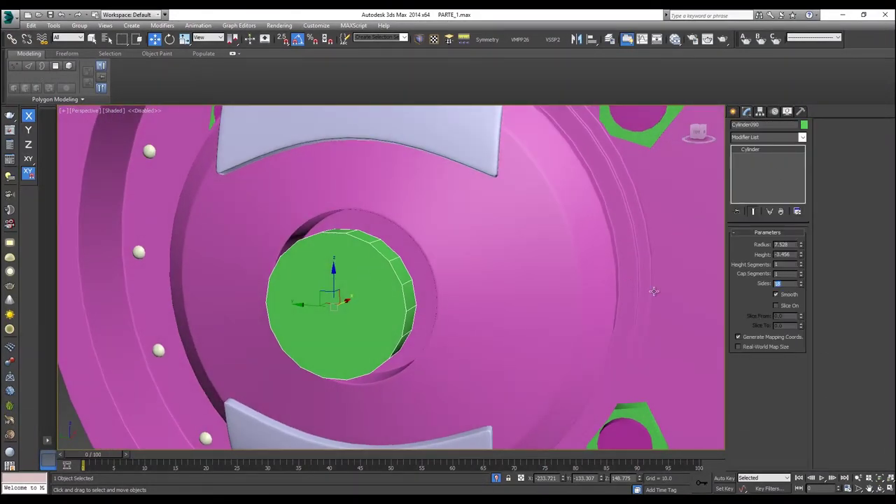
pyautogui.press('Return')
# Slide the 12-sided cylinder along X so that it sits inside the hub's central hole.
pyautogui.keyDown('alt'); pyautogui.moveTo(422, 279); pyautogui.dragTo(374, 295, button='middle'); pyautogui.keyUp('alt')
pyautogui.moveTo(355, 301); pyautogui.dragTo(413, 296)
pyautogui.keyDown('alt'); pyautogui.moveTo(413, 296); pyautogui.dragTo(492, 305, button='middle'); pyautogui.keyUp('alt')
pyautogui.keyDown('alt'); pyautogui.moveTo(432, 299); pyautogui.dragTo(428, 300, button='middle'); pyautogui.keyUp('alt')
pyautogui.moveTo(393, 290); pyautogui.dragTo(403, 296)
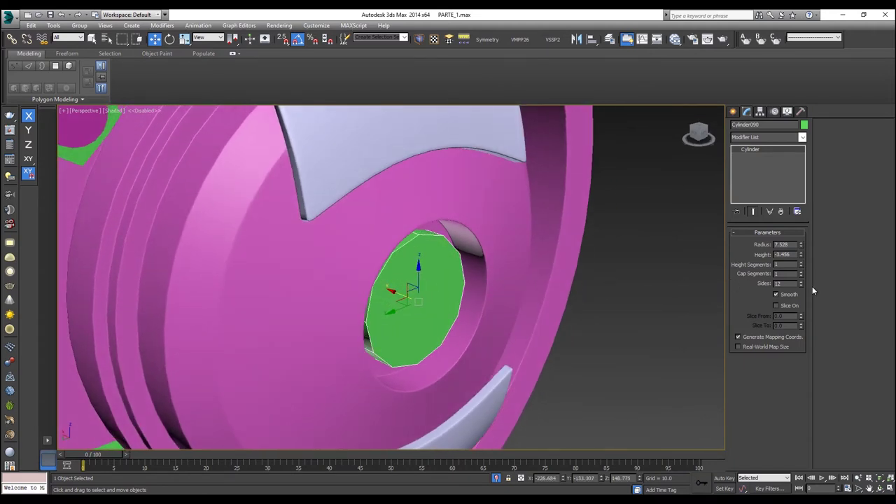
pyautogui.moveTo(802, 251); pyautogui.dragTo(808, 236)
pyautogui.hotkey('ctrl', 'z')
pyautogui.moveTo(395, 291); pyautogui.dragTo(402, 292)
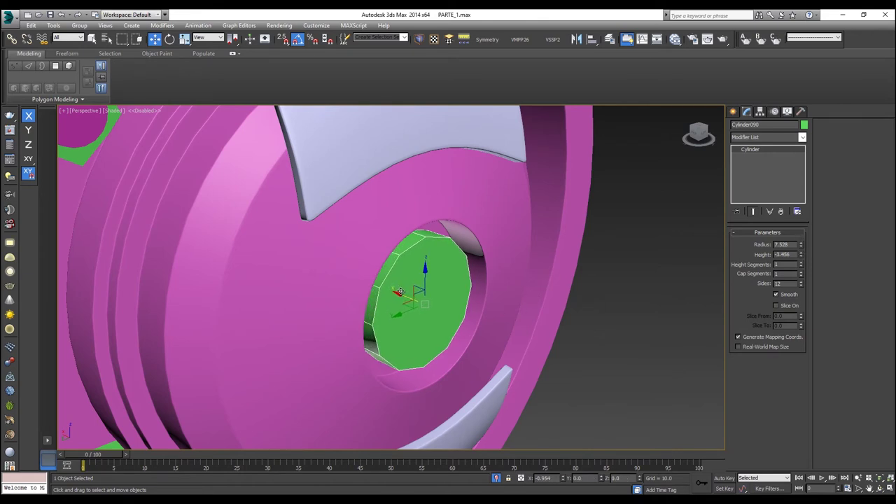
# Deepen the cylinder in the hub hole to a height of about -4.04.
pyautogui.keyDown('alt'); pyautogui.moveTo(700, 252); pyautogui.dragTo(651, 250, button='middle'); pyautogui.keyUp('alt')
pyautogui.scroll(2, 524, 249)
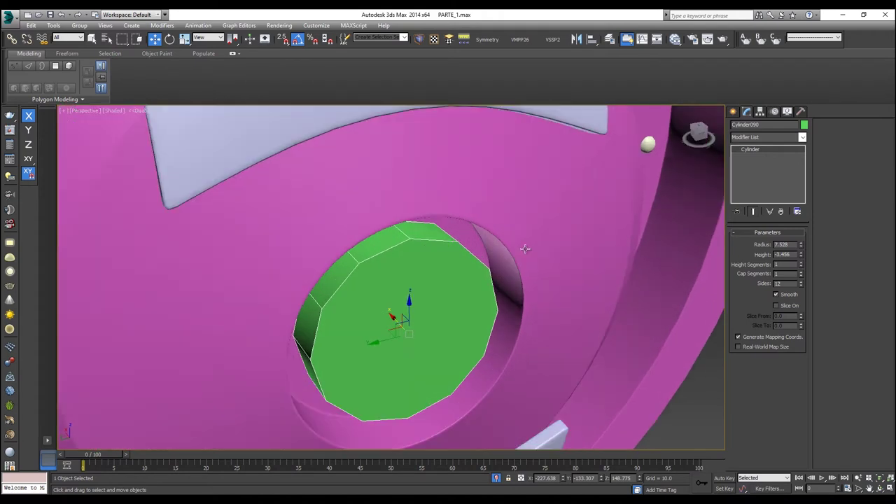
pyautogui.moveTo(800, 248); pyautogui.dragTo(791, 269)
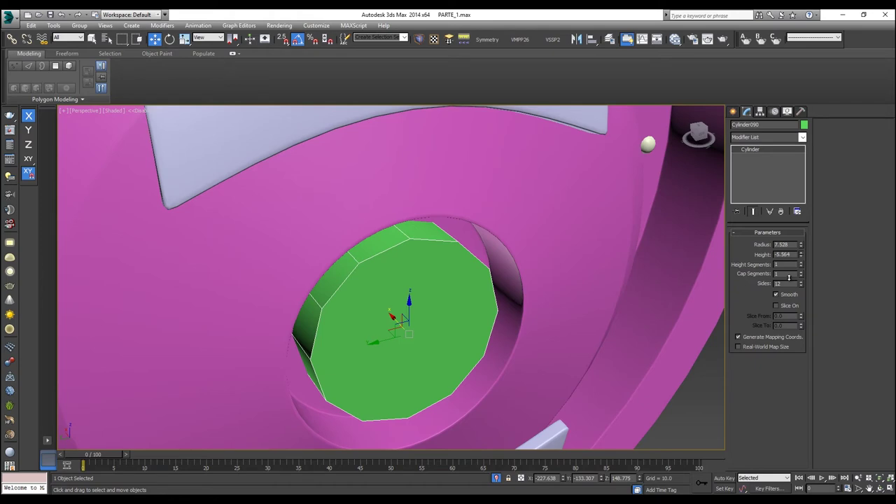
# Convert the cylinder to an Editable Poly and inset its front cap polygon.
pyautogui.rightClick(410, 242)
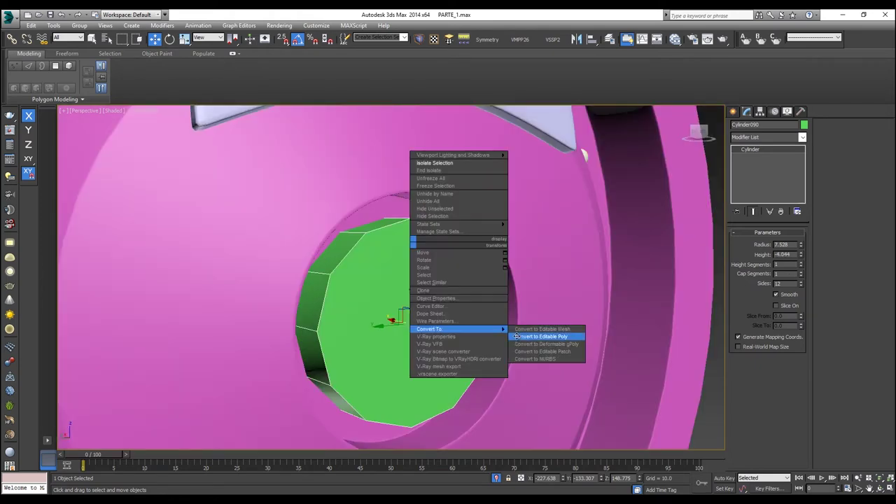
pyautogui.click(517, 337)
pyautogui.click(776, 244)
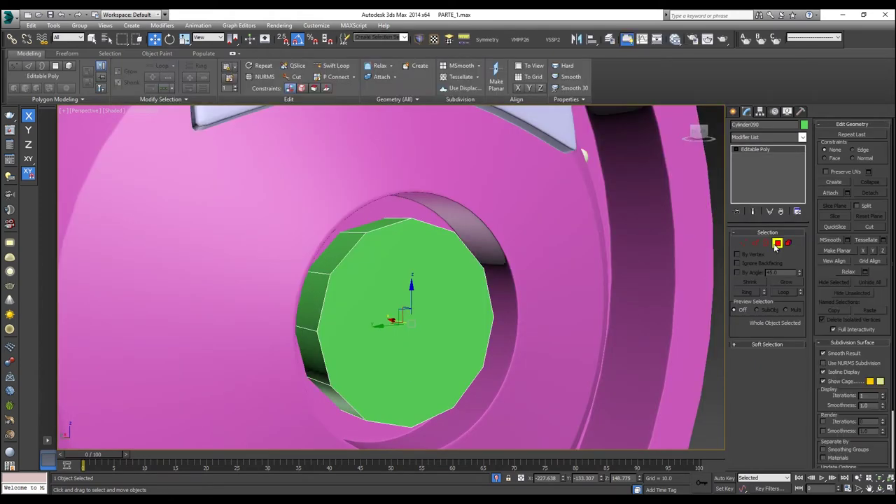
pyautogui.click(776, 243)
pyautogui.click(406, 314)
pyautogui.click(468, 88)
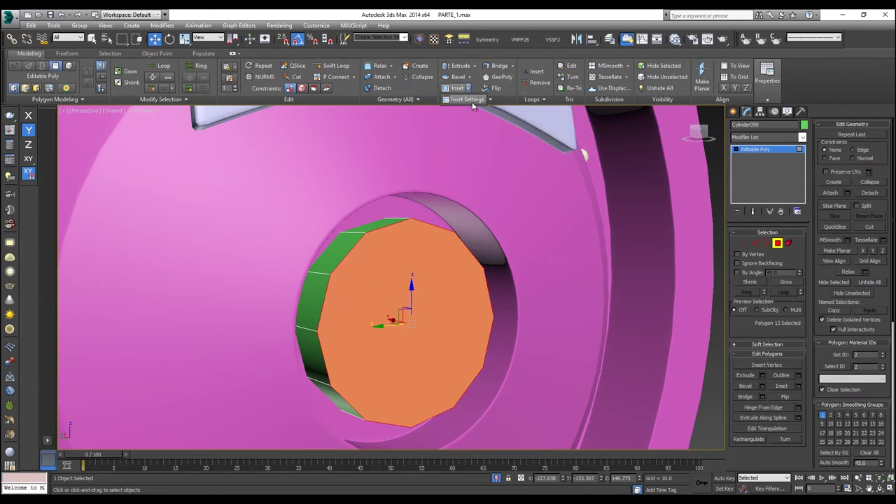
pyautogui.click(472, 102)
pyautogui.click(397, 308)
# Inset the cylinder's inner front cap polygon once more by 1.0.
pyautogui.rightClick(412, 289)
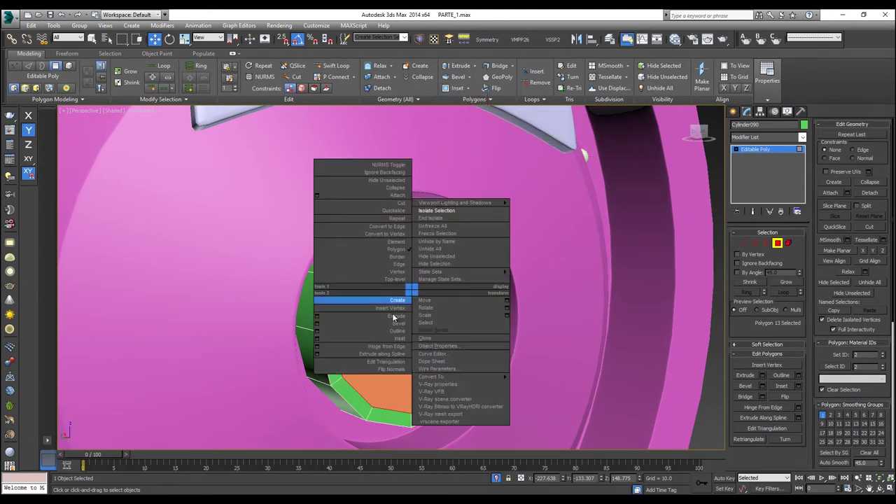
pyautogui.click(458, 90)
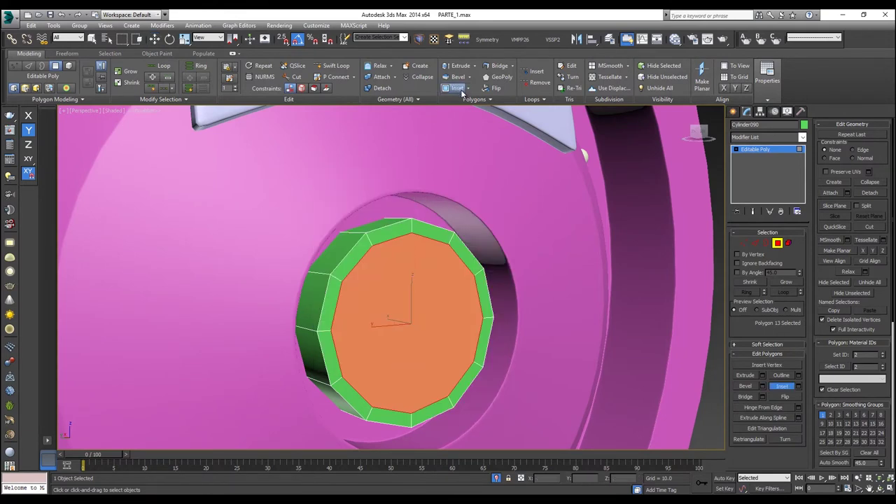
pyautogui.click(467, 89)
pyautogui.click(468, 99)
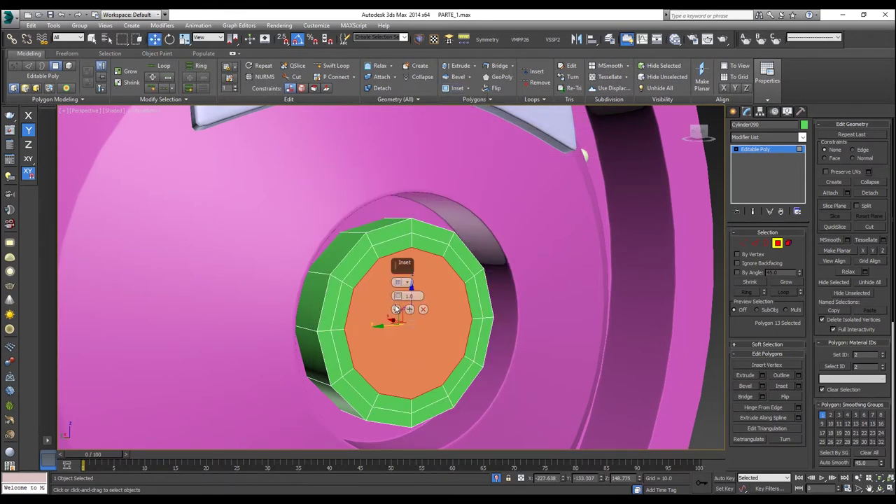
pyautogui.click(397, 310)
# Select the inner ring of 12 polygons on the front cap and extrude it inward by -1.371 to form a groove.
pyautogui.click(385, 251)
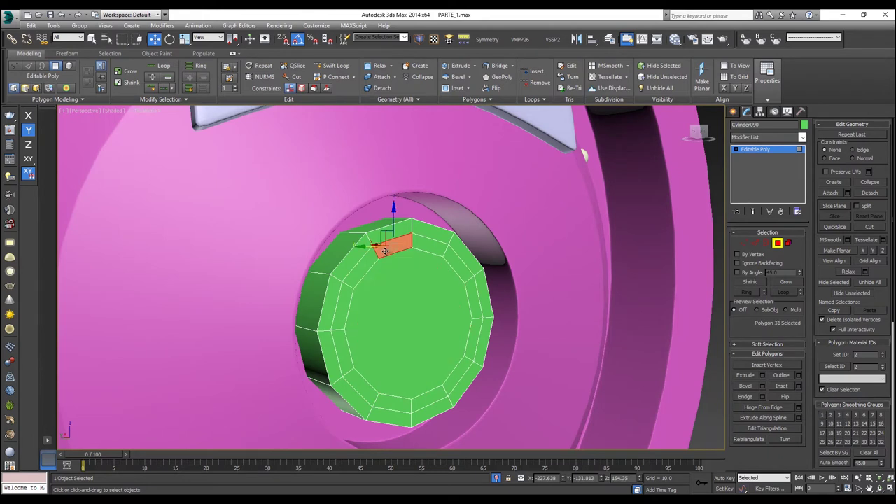
pyautogui.keyDown('shift'); pyautogui.click(433, 249); pyautogui.keyUp('shift')
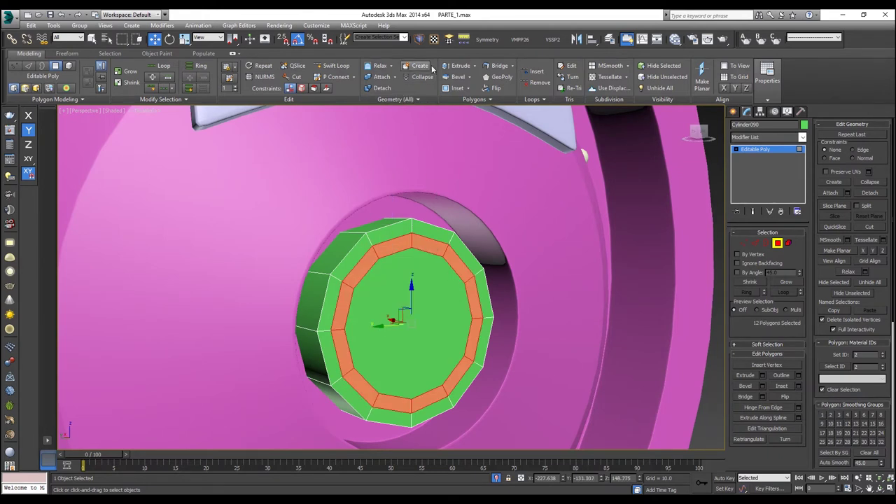
pyautogui.keyDown('shift'); pyautogui.click(470, 70); pyautogui.keyUp('shift')
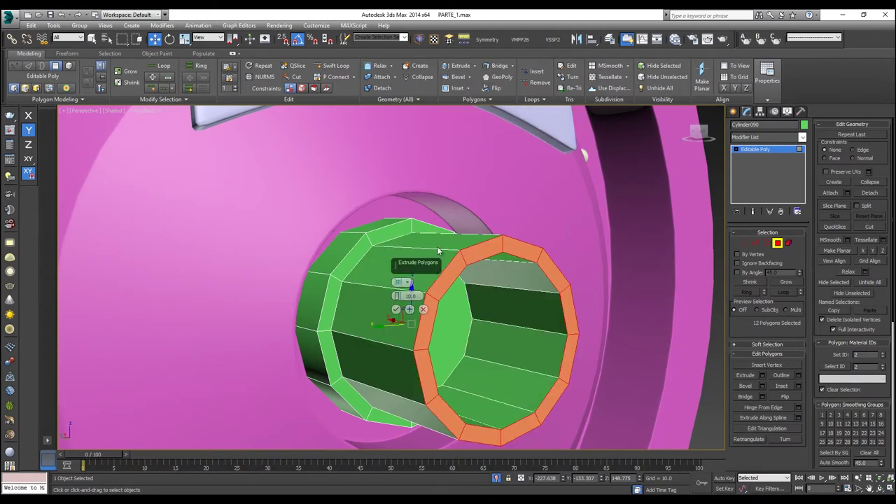
pyautogui.moveTo(424, 300); pyautogui.dragTo(383, 335)
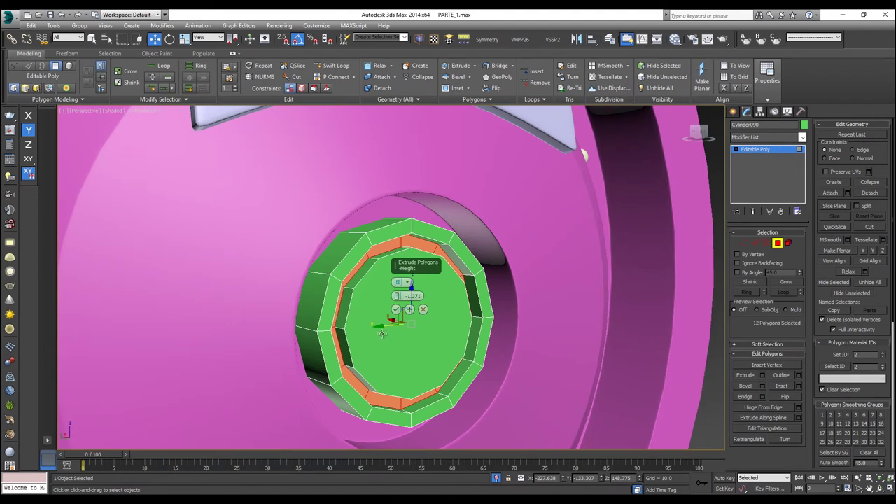
pyautogui.click(396, 308)
# Isolate the grooved cylinder from the rest of the wheel.
pyautogui.rightClick(445, 273)
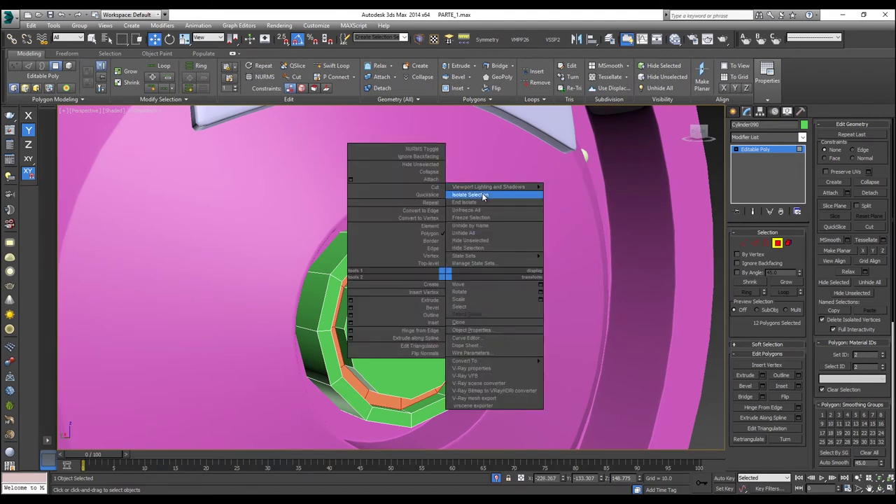
pyautogui.click(482, 194)
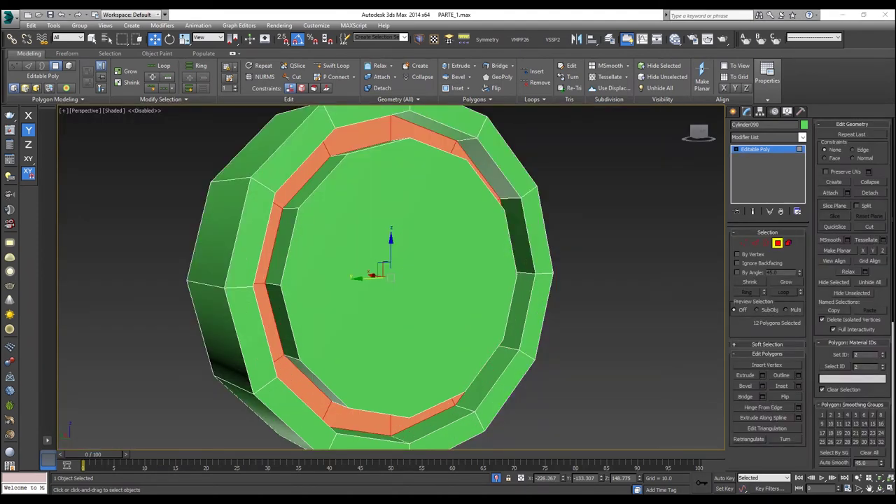
pyautogui.keyDown('alt'); pyautogui.moveTo(493, 215); pyautogui.dragTo(489, 239, button='middle'); pyautogui.keyUp('alt')
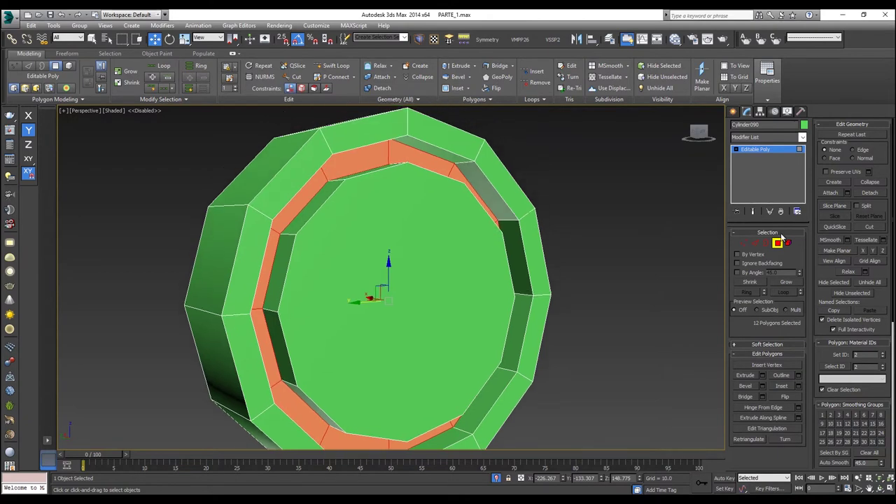
# Connect the two upper pairs of opposite vertices around the cylinder's central cap with horizontal edges.
pyautogui.click(743, 243)
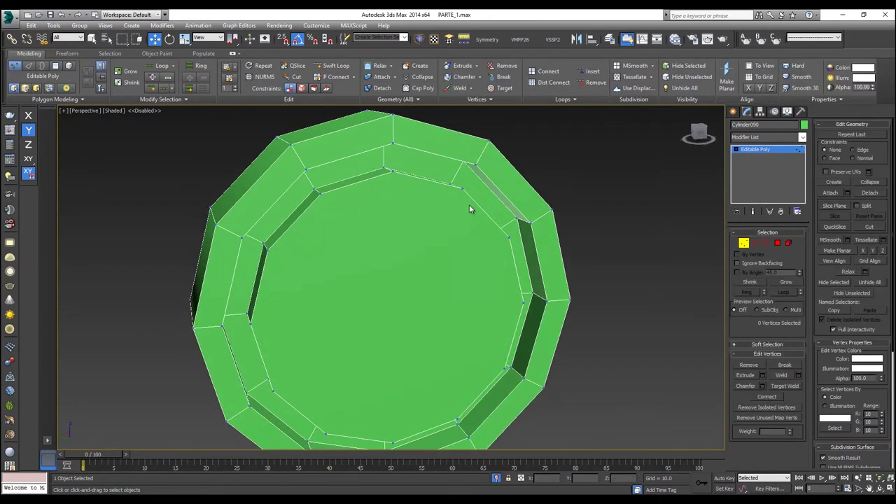
pyautogui.click(455, 183)
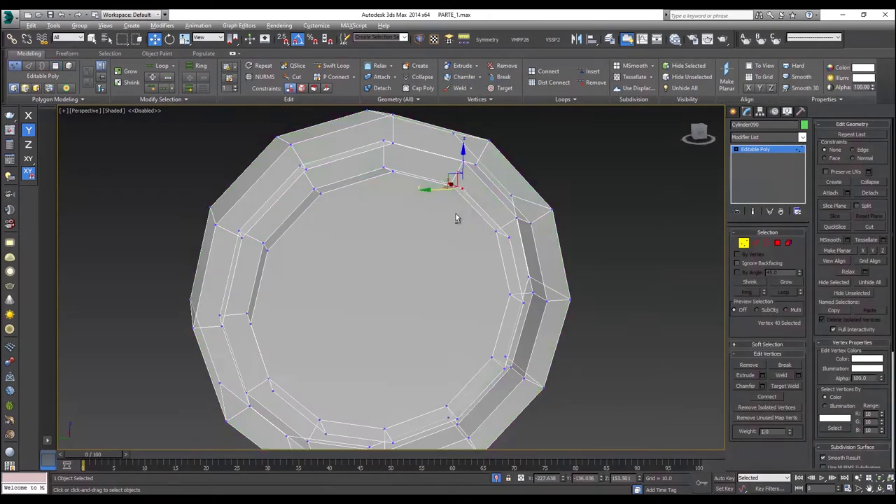
pyautogui.keyDown('ctrl'); pyautogui.click(319, 192); pyautogui.keyUp('ctrl')
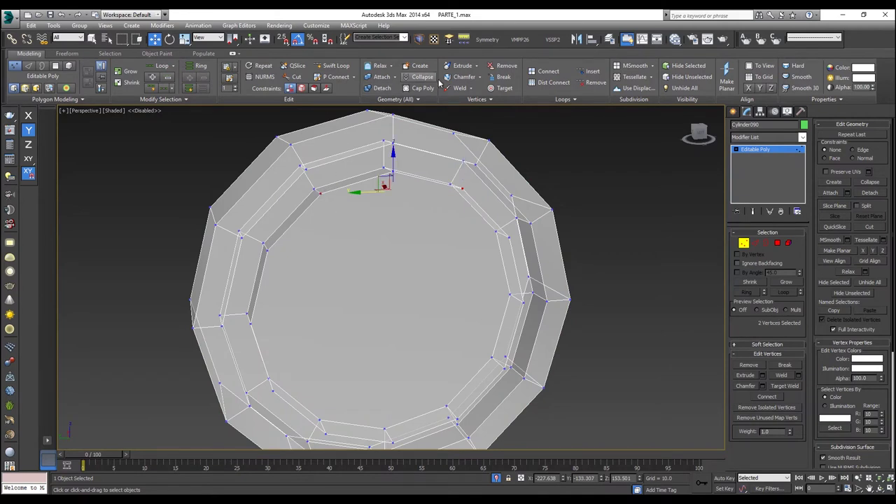
pyautogui.click(533, 83)
pyautogui.moveTo(345, 275); pyautogui.dragTo(259, 246)
pyautogui.keyDown('ctrl'); pyautogui.moveTo(522, 240); pyautogui.dragTo(523, 237); pyautogui.keyUp('ctrl')
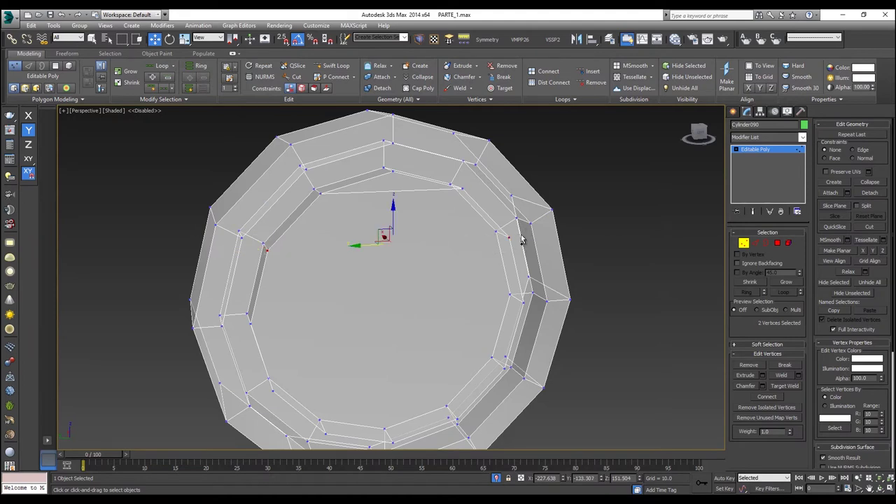
pyautogui.click(547, 70)
# Connect the middle pair of opposite vertices across the central cap with a horizontal edge.
pyautogui.keyDown('alt'); pyautogui.moveTo(544, 306); pyautogui.dragTo(532, 308, button='middle'); pyautogui.keyUp('alt')
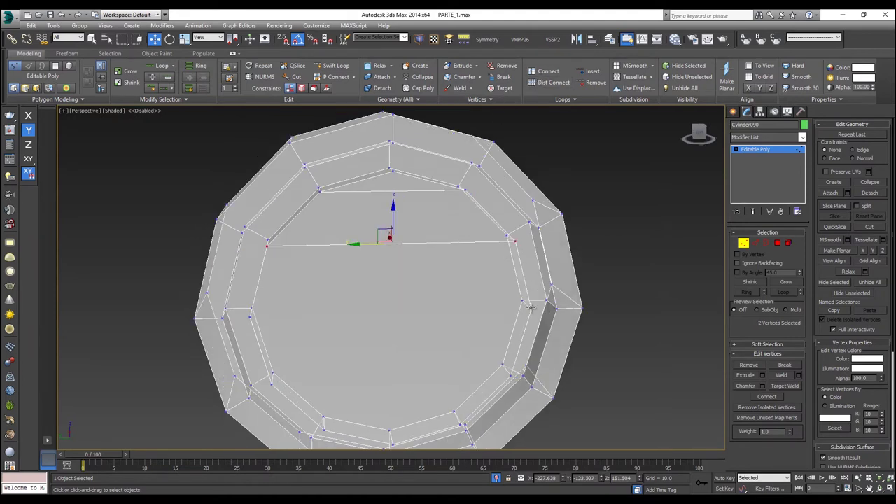
pyautogui.click(524, 312)
pyautogui.keyDown('ctrl'); pyautogui.click(241, 320); pyautogui.keyUp('ctrl')
pyautogui.click(547, 71)
pyautogui.keyDown('alt'); pyautogui.moveTo(492, 285); pyautogui.dragTo(557, 314, button='middle'); pyautogui.keyUp('alt')
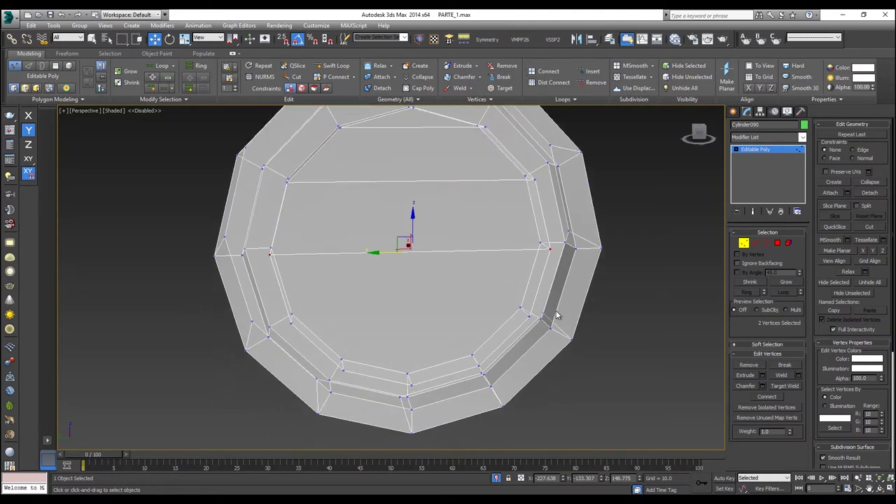
# Connect the two lower pairs of opposite vertices across the cylinder's front cap with horizontal edges.
pyautogui.click(520, 334)
pyautogui.click(521, 309)
pyautogui.keyDown('ctrl'); pyautogui.click(289, 324); pyautogui.keyUp('ctrl')
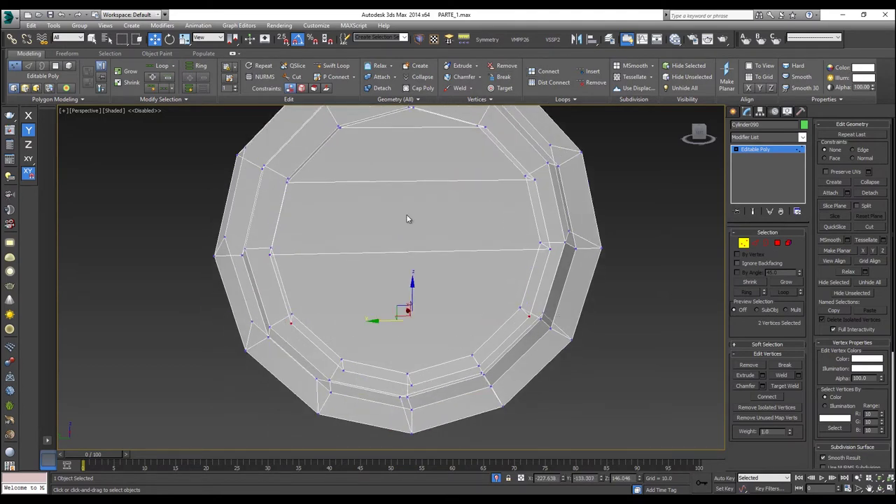
pyautogui.click(547, 71)
pyautogui.moveTo(494, 347)
pyautogui.keyDown('alt'); pyautogui.mouseDown(button='middle')
pyautogui.moveTo(486, 310)
pyautogui.moveTo(496, 347)
pyautogui.mouseUp(button='middle'); pyautogui.keyUp('alt')
pyautogui.click(462, 378)
pyautogui.keyDown('ctrl'); pyautogui.click(340, 366); pyautogui.keyUp('ctrl')
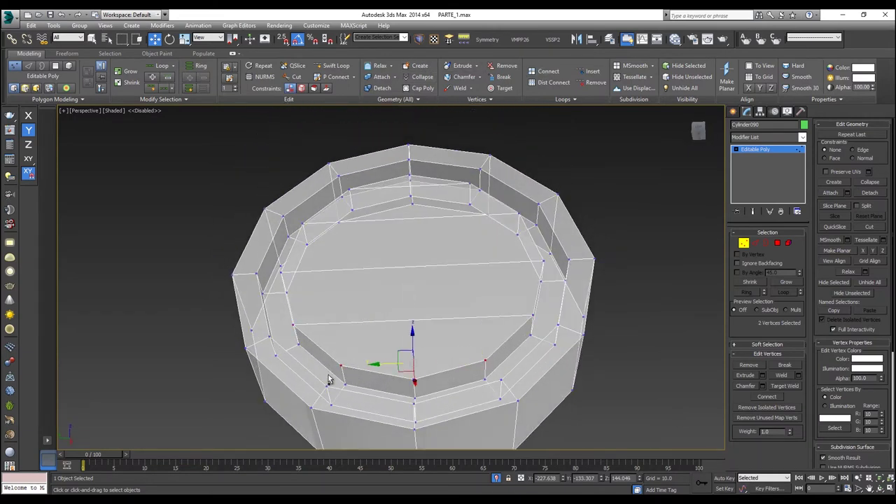
pyautogui.click(547, 71)
# Connect the two upper pairs of opposite vertices across the cylinder's rear cap with horizontal edges.
pyautogui.moveTo(521, 258)
pyautogui.keyDown('alt'); pyautogui.mouseDown(button='middle')
pyautogui.moveTo(394, 283)
pyautogui.moveTo(440, 233)
pyautogui.moveTo(451, 315)
pyautogui.mouseUp(button='middle'); pyautogui.keyUp('alt')
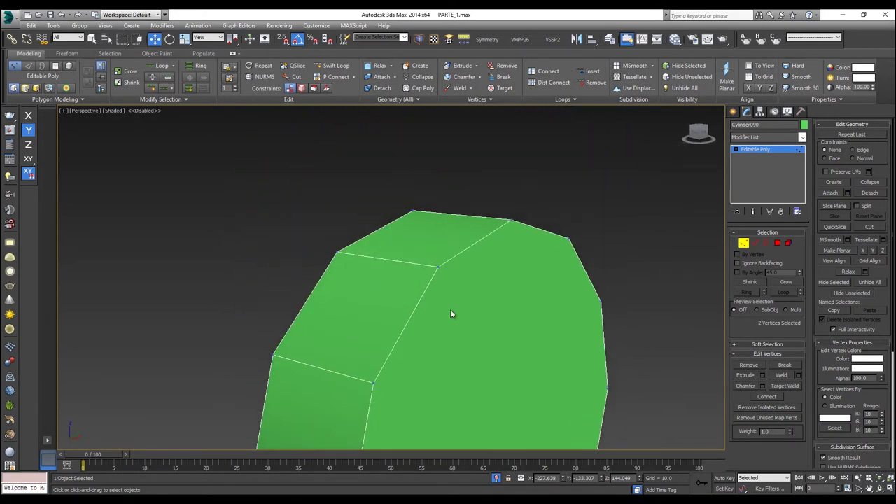
pyautogui.keyDown('alt'); pyautogui.moveTo(457, 277); pyautogui.dragTo(396, 271, button='middle'); pyautogui.keyUp('alt')
pyautogui.moveTo(299, 245); pyautogui.dragTo(299, 249)
pyautogui.keyDown('ctrl'); pyautogui.click(553, 242); pyautogui.keyUp('ctrl')
pyautogui.keyDown('alt'); pyautogui.moveTo(580, 314); pyautogui.dragTo(653, 242, button='middle'); pyautogui.keyUp('alt')
pyautogui.click(638, 253)
pyautogui.keyDown('alt'); pyautogui.moveTo(290, 250); pyautogui.dragTo(299, 259, button='middle'); pyautogui.keyUp('alt')
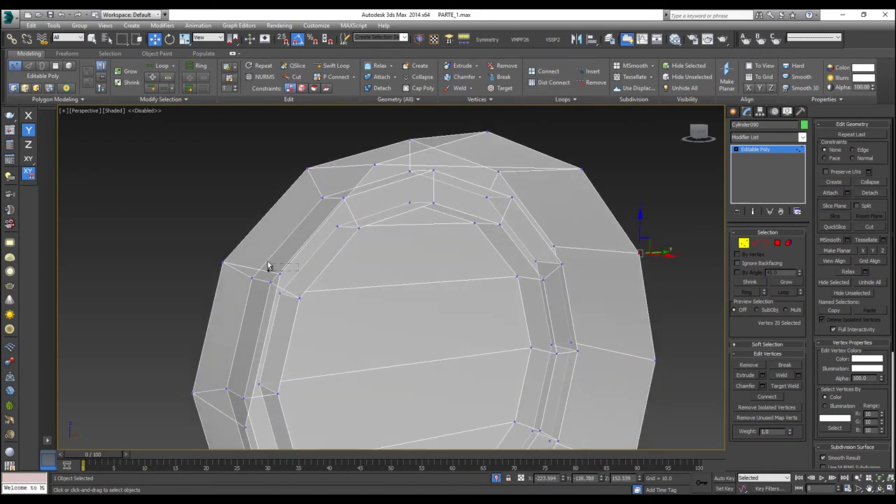
pyautogui.keyDown('ctrl'); pyautogui.click(280, 273); pyautogui.keyUp('ctrl')
# Connect the middle pair of opposite vertices across the rear cap with a horizontal edge.
pyautogui.click(650, 364)
pyautogui.keyDown('alt'); pyautogui.moveTo(649, 364); pyautogui.dragTo(643, 280, button='middle'); pyautogui.keyUp('alt')
pyautogui.keyDown('alt'); pyautogui.moveTo(235, 281); pyautogui.dragTo(214, 282, button='middle'); pyautogui.keyUp('alt')
pyautogui.keyDown('ctrl'); pyautogui.click(202, 278); pyautogui.keyUp('ctrl')
pyautogui.click(548, 71)
# Connect the pair of opposite vertices just below the middle edge on the rear cap, leaving the middle pair out of the selection.
pyautogui.moveTo(643, 359)
pyautogui.keyDown('alt'); pyautogui.mouseDown(button='middle')
pyautogui.moveTo(650, 344)
pyautogui.moveTo(660, 355)
pyautogui.moveTo(629, 334)
pyautogui.mouseUp(button='middle'); pyautogui.keyUp('alt')
pyautogui.keyDown('ctrl'); pyautogui.moveTo(630, 334); pyautogui.dragTo(559, 256); pyautogui.keyUp('ctrl')
pyautogui.keyDown('alt'); pyautogui.moveTo(559, 256); pyautogui.dragTo(545, 275, button='middle'); pyautogui.keyUp('alt')
pyautogui.keyDown('ctrl'); pyautogui.click(375, 230); pyautogui.keyUp('ctrl')
pyautogui.moveTo(456, 303)
pyautogui.keyDown('alt'); pyautogui.mouseDown(button='middle')
pyautogui.moveTo(422, 314)
pyautogui.moveTo(451, 313)
pyautogui.mouseUp(button='middle'); pyautogui.keyUp('alt')
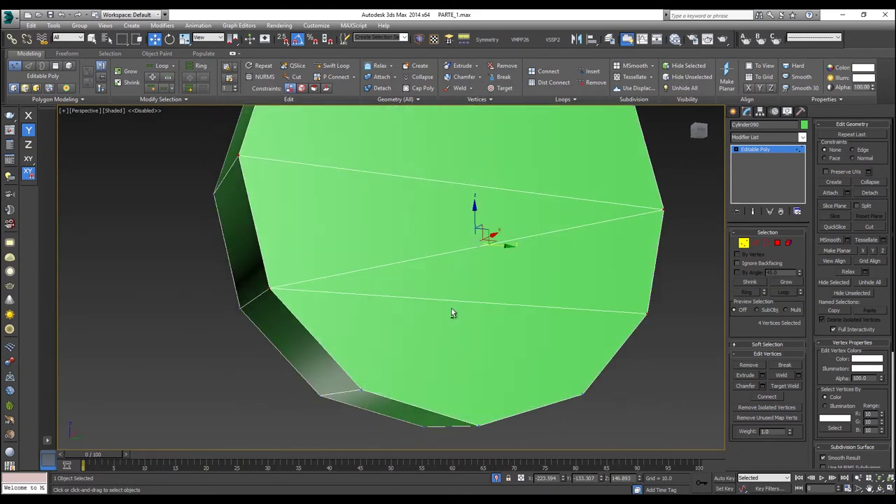
pyautogui.hotkey('ctrl', 'z')
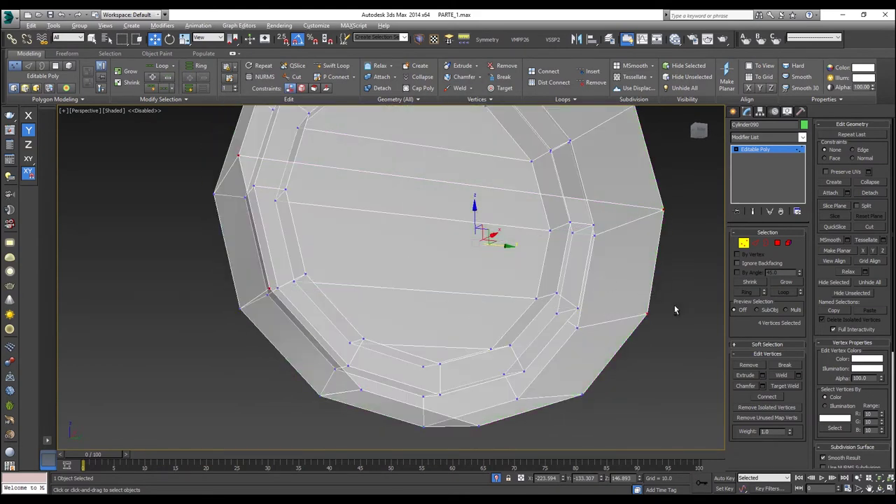
pyautogui.keyDown('alt'); pyautogui.moveTo(608, 195); pyautogui.dragTo(608, 195); pyautogui.keyUp('alt')
pyautogui.keyDown('alt'); pyautogui.click(239, 155); pyautogui.keyUp('alt')
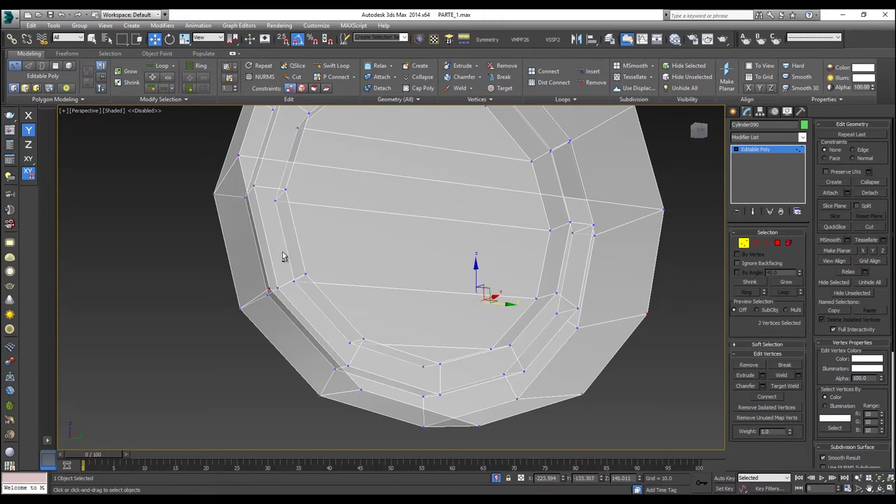
pyautogui.click(534, 72)
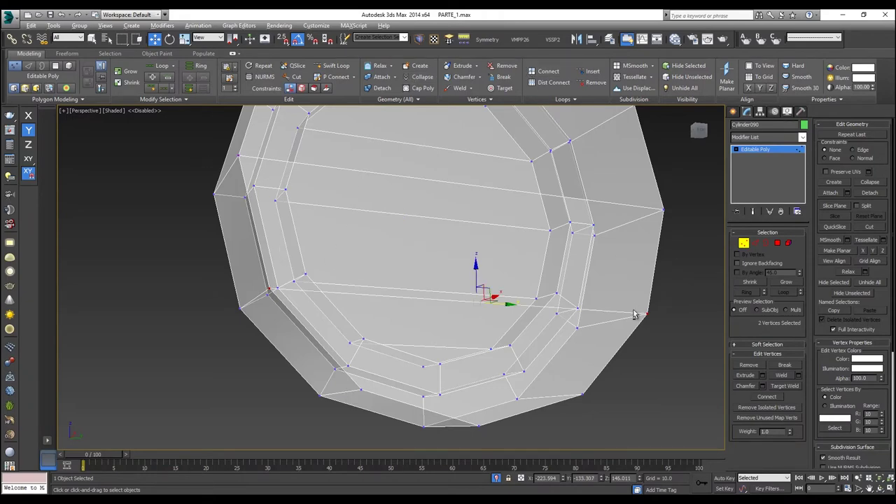
# Connect the lowest remaining pair of opposite vertices across the rear cap with a horizontal edge.
pyautogui.hotkey('alt', 'x')
pyautogui.click(594, 410)
pyautogui.click(582, 393)
pyautogui.hotkey('alt', 'x')
pyautogui.moveTo(419, 390)
pyautogui.keyDown('alt'); pyautogui.mouseDown(button='middle')
pyautogui.moveTo(426, 346)
pyautogui.moveTo(413, 296)
pyautogui.mouseUp(button='middle'); pyautogui.keyUp('alt')
pyautogui.keyDown('ctrl'); pyautogui.click(398, 285); pyautogui.keyUp('ctrl')
pyautogui.click(543, 71)
pyautogui.hotkey('alt', 'x')
# Work at edge level and select the ring of parallel edges along one upper facet of the grooved cylinder.
pyautogui.moveTo(543, 168)
pyautogui.keyDown('alt'); pyautogui.mouseDown(button='middle')
pyautogui.moveTo(537, 216)
pyautogui.moveTo(513, 254)
pyautogui.moveTo(358, 288)
pyautogui.moveTo(305, 280)
pyautogui.mouseUp(button='middle'); pyautogui.keyUp('alt')
pyautogui.scroll(-6, 491, 279)
pyautogui.click(755, 242)
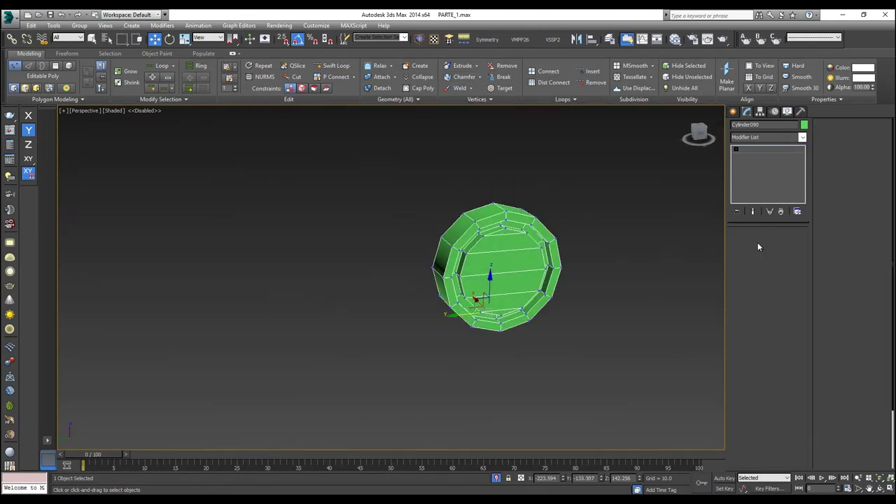
pyautogui.scroll(6, 484, 216)
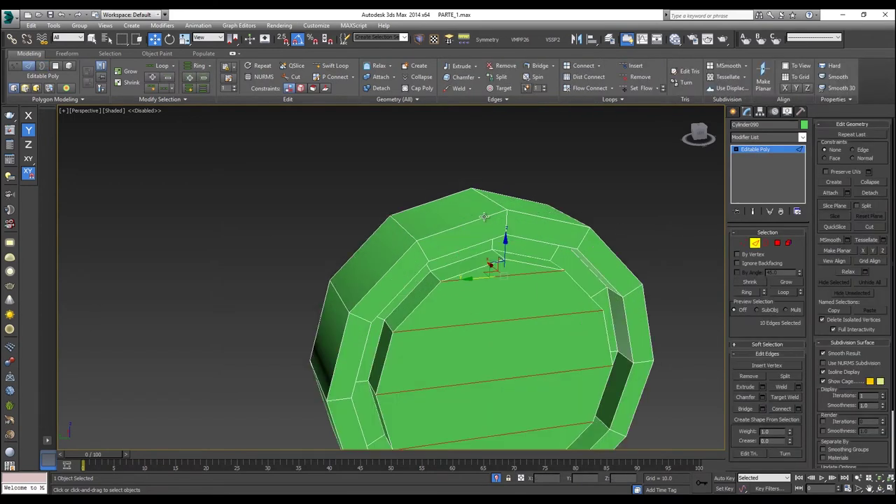
pyautogui.keyDown('alt'); pyautogui.moveTo(506, 210); pyautogui.dragTo(501, 224, button='middle'); pyautogui.keyUp('alt')
pyautogui.click(484, 250)
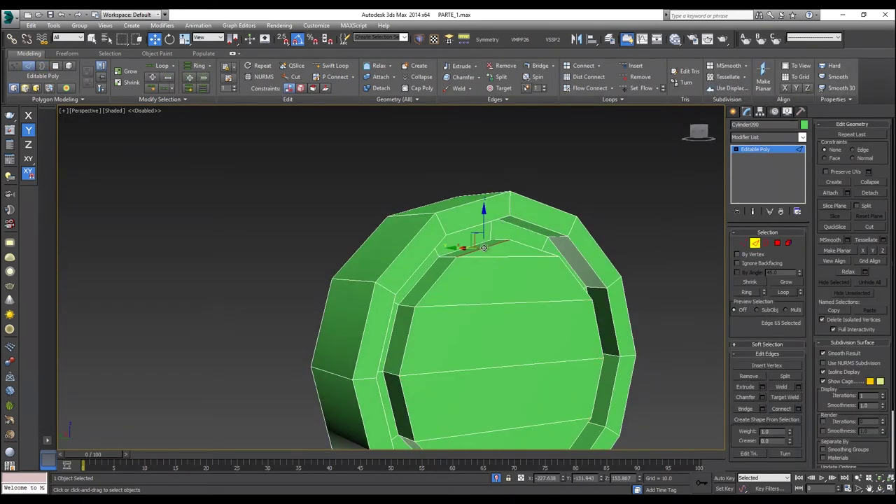
pyautogui.click(199, 66)
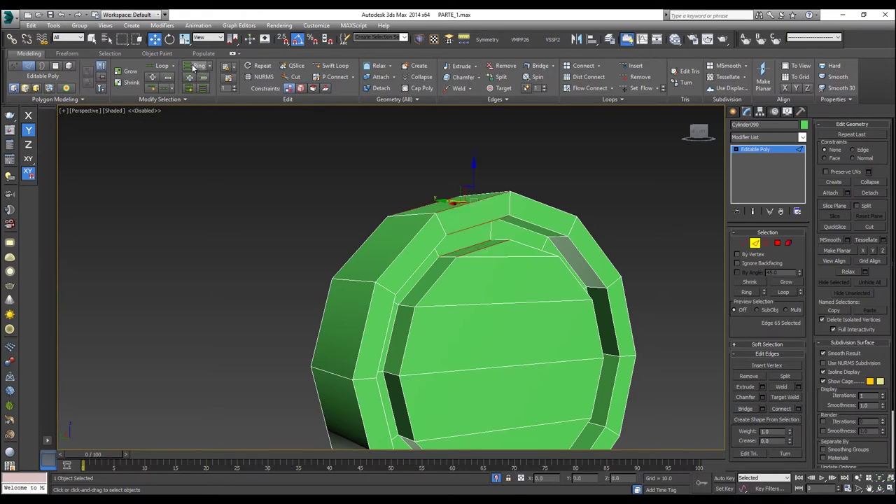
# Add the adjacent upper facet's edge ring to the selection and extend it to full loops around the cylinder.
pyautogui.keyDown('alt'); pyautogui.moveTo(369, 194); pyautogui.dragTo(428, 206, button='middle'); pyautogui.keyUp('alt')
pyautogui.keyDown('alt'); pyautogui.moveTo(485, 216); pyautogui.dragTo(479, 258, button='middle'); pyautogui.keyUp('alt')
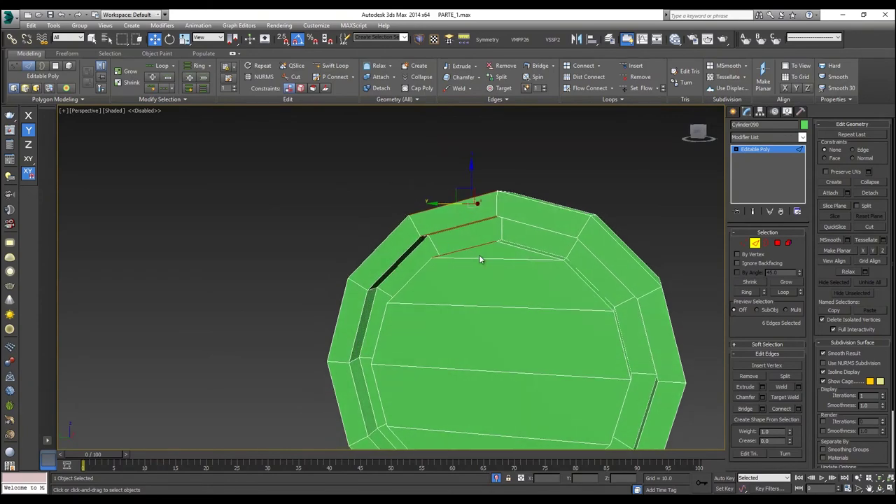
pyautogui.keyDown('ctrl'); pyautogui.click(521, 247); pyautogui.keyUp('ctrl')
pyautogui.click(194, 64)
pyautogui.keyDown('alt'); pyautogui.moveTo(315, 140); pyautogui.dragTo(256, 146, button='middle'); pyautogui.keyUp('alt')
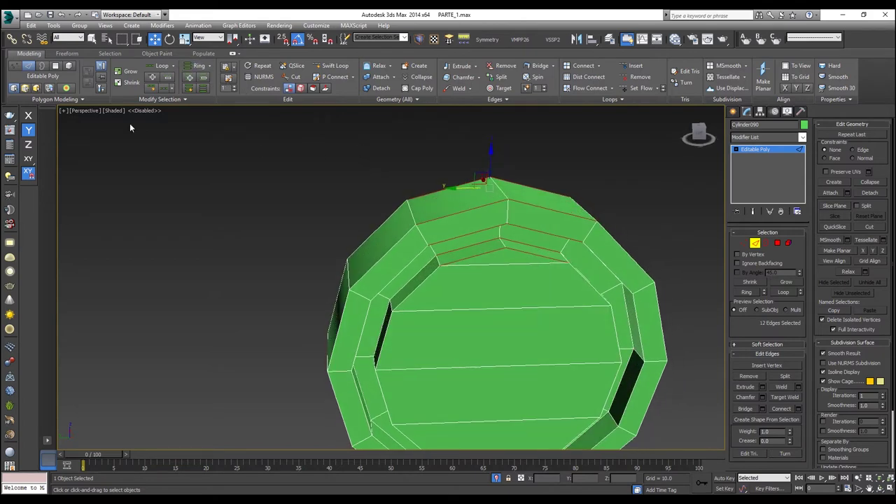
pyautogui.click(162, 65)
pyautogui.keyDown('alt'); pyautogui.moveTo(434, 315); pyautogui.dragTo(479, 135, button='middle'); pyautogui.keyUp('alt')
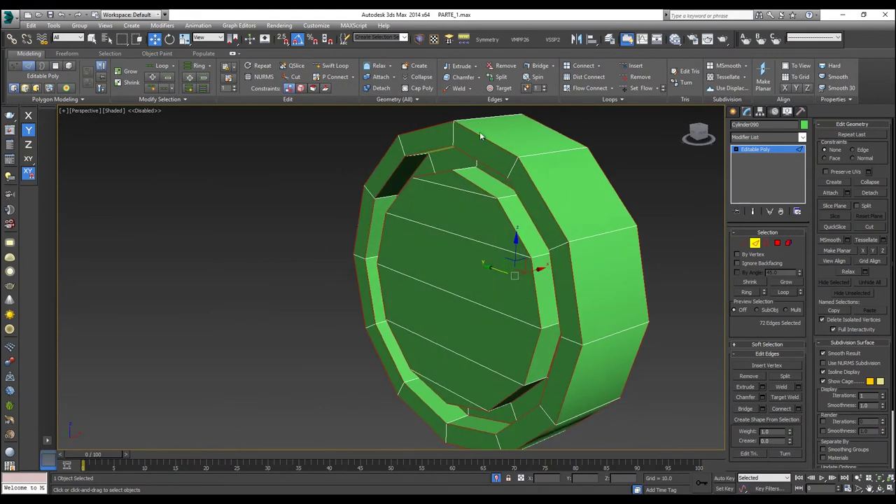
# Chamfer the selected circular edge loops by 0.05.
pyautogui.click(478, 78)
pyautogui.click(481, 90)
pyautogui.scroll(-2, 496, 249)
pyautogui.scroll(5, 476, 243)
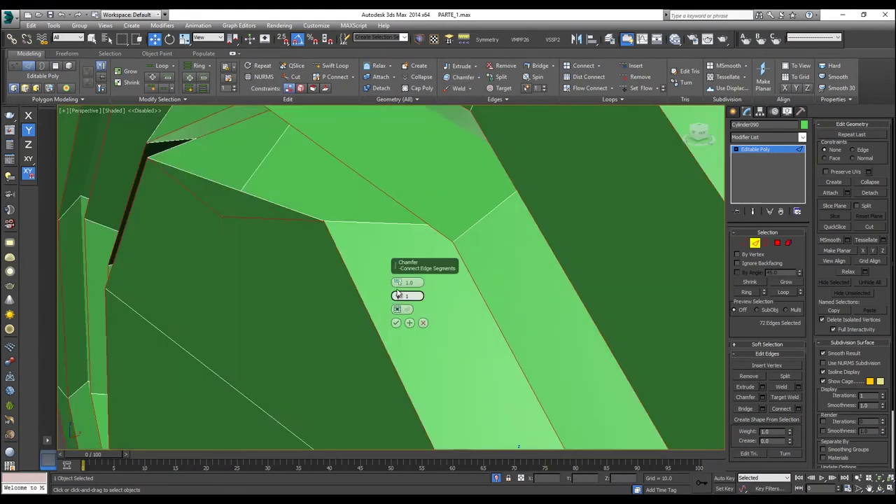
pyautogui.moveTo(397, 282); pyautogui.dragTo(400, 340)
pyautogui.moveTo(397, 283); pyautogui.dragTo(399, 282)
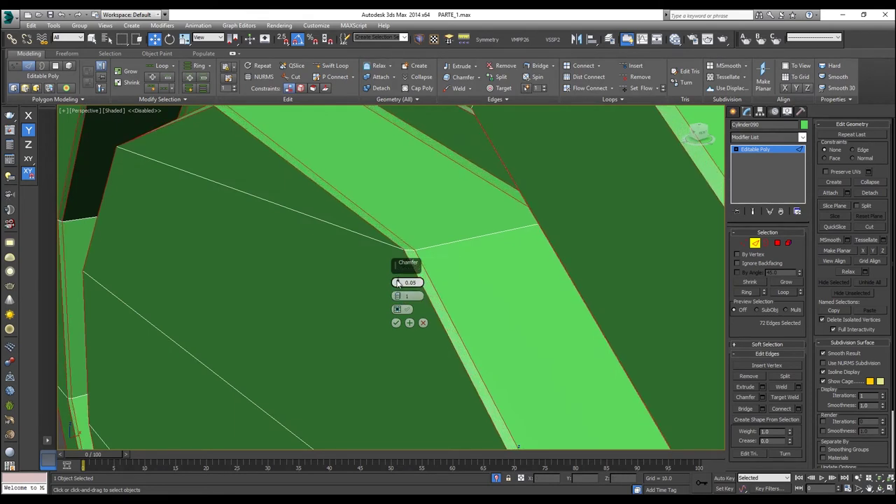
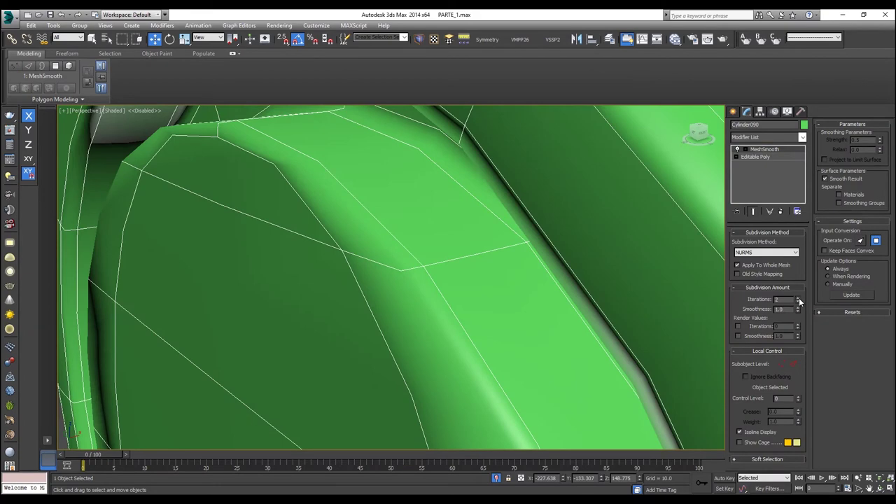
# End the cap's isolation to bring back the whole wheel and track, and compare the hub with the reference image.
pyautogui.scroll(-8, 619, 248)
pyautogui.click(639, 185)
pyautogui.keyDown('alt'); pyautogui.moveTo(632, 219); pyautogui.dragTo(667, 221, button='middle'); pyautogui.keyUp('alt')
pyautogui.click(577, 245)
pyautogui.rightClick(577, 245)
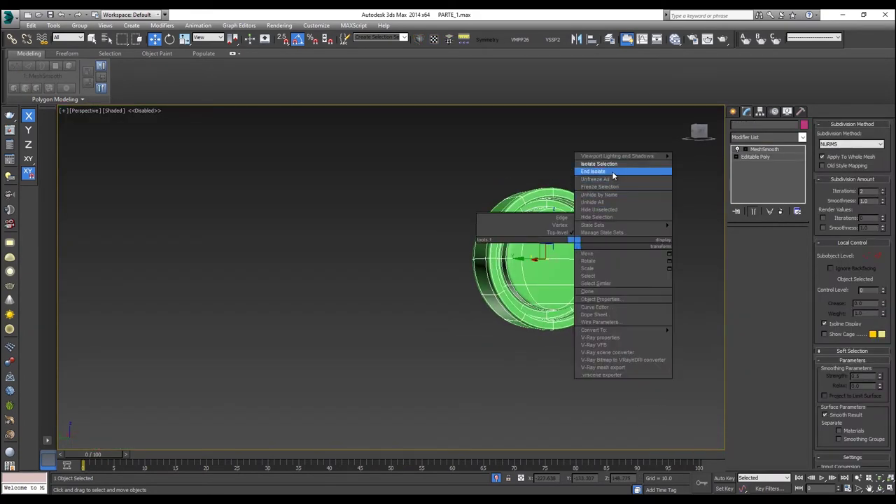
pyautogui.click(591, 173)
pyautogui.scroll(-10, 505, 263)
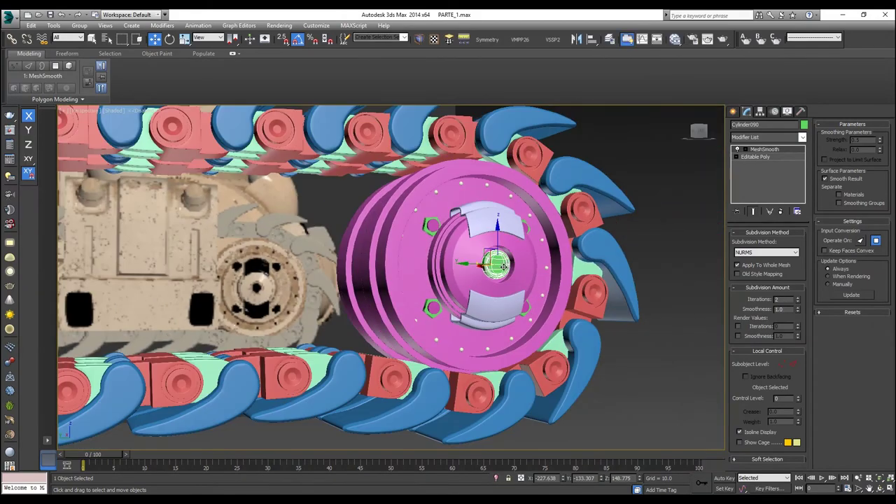
pyautogui.keyDown('alt'); pyautogui.moveTo(500, 270); pyautogui.dragTo(506, 271, button='middle'); pyautogui.keyUp('alt')
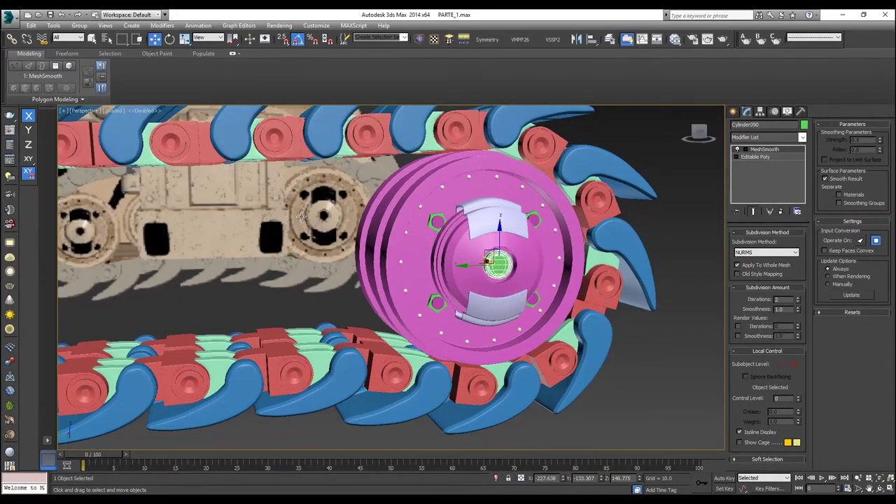
pyautogui.scroll(6, 297, 217)
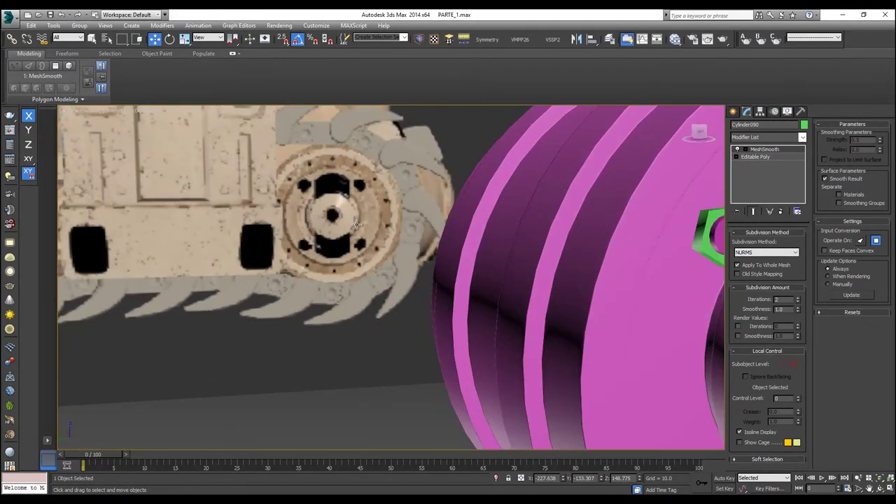
pyautogui.scroll(-6, 356, 224)
# Show the whole track and wheel in the Left view as wireframe.
pyautogui.moveTo(402, 226); pyautogui.dragTo(552, 236, button='middle')
pyautogui.press('l')
pyautogui.press('z')
pyautogui.scroll(-8, 470, 238)
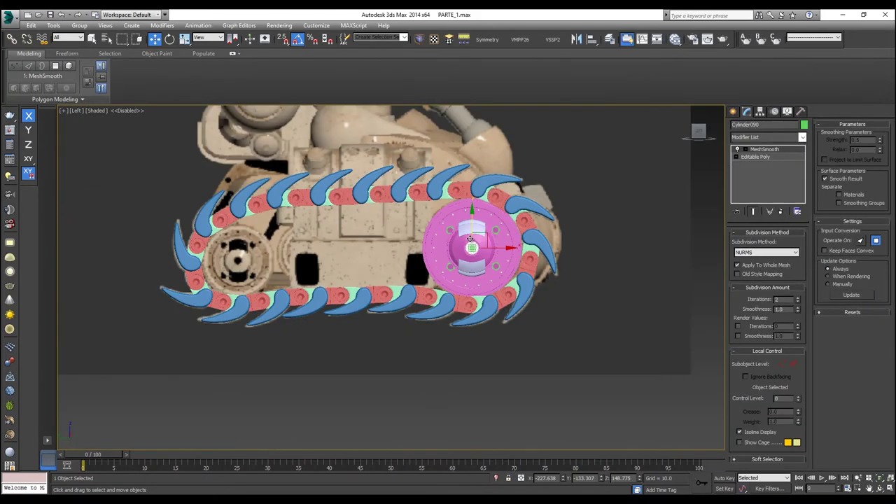
pyautogui.press('F4')
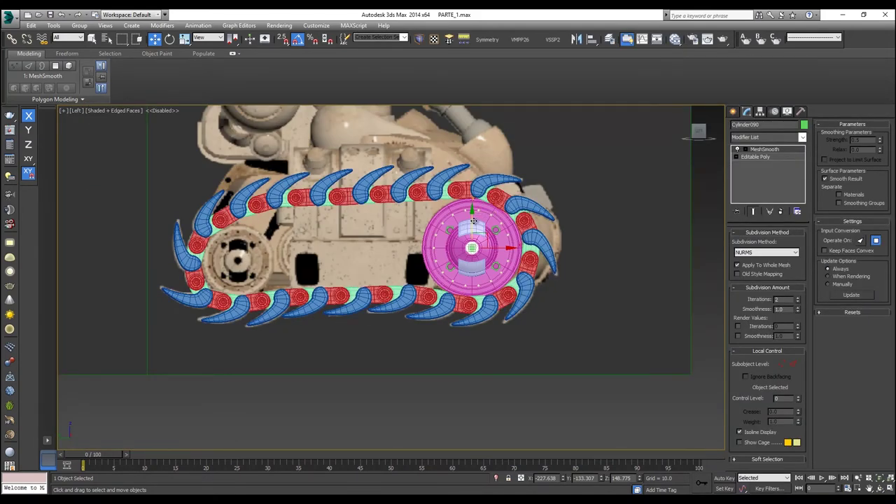
pyautogui.press('F3')
# Select all parts of the wheel, excluding the surrounding track links and teeth.
pyautogui.moveTo(590, 133); pyautogui.dragTo(424, 336)
pyautogui.keyDown('alt'); pyautogui.moveTo(410, 187); pyautogui.dragTo(420, 195); pyautogui.keyUp('alt')
pyautogui.keyDown('alt'); pyautogui.moveTo(538, 130); pyautogui.dragTo(430, 189); pyautogui.keyUp('alt')
pyautogui.keyDown('alt'); pyautogui.moveTo(561, 178); pyautogui.dragTo(524, 214); pyautogui.keyUp('alt')
pyautogui.keyDown('alt'); pyautogui.moveTo(566, 213); pyautogui.dragTo(528, 272); pyautogui.keyUp('alt')
pyautogui.keyDown('alt'); pyautogui.moveTo(564, 332); pyautogui.dragTo(462, 309); pyautogui.keyUp('alt')
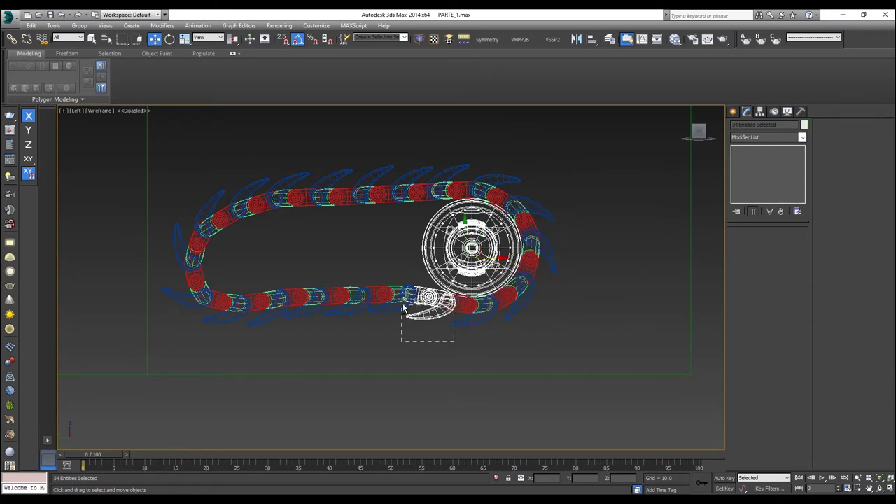
pyautogui.keyDown('alt'); pyautogui.moveTo(403, 308); pyautogui.dragTo(404, 309); pyautogui.keyUp('alt')
pyautogui.moveTo(499, 247); pyautogui.dragTo(399, 255)
pyautogui.hotkey('ctrl', 'z')
# Group the selected wheel parts as "Rueda 1" and restore shaded display.
pyautogui.click(79, 25)
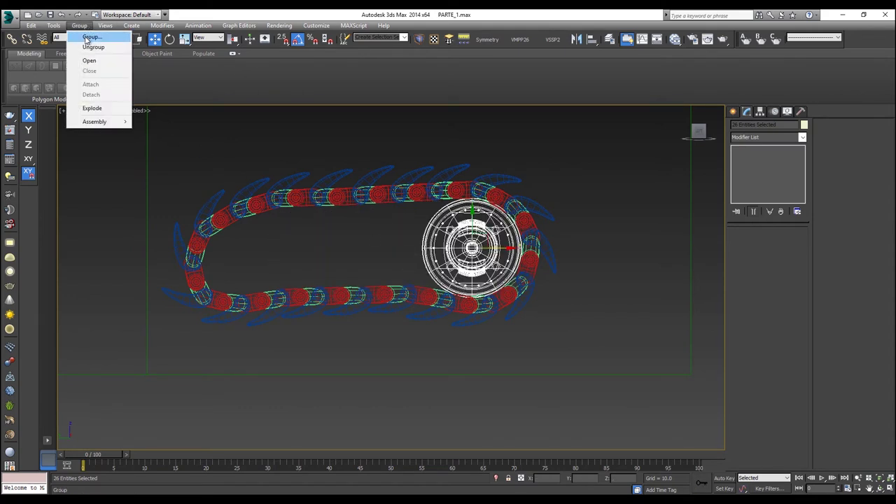
pyautogui.click(89, 34)
pyautogui.write('Rueda 1')
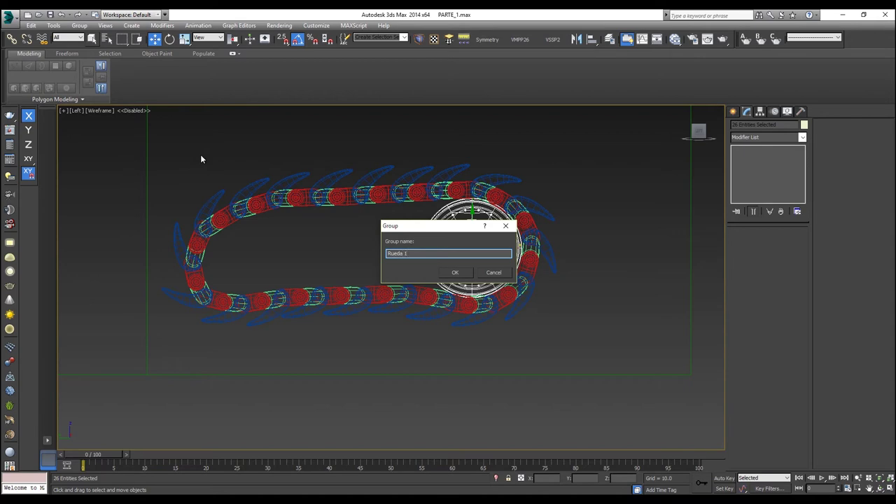
pyautogui.press('Return')
pyautogui.press('F3')
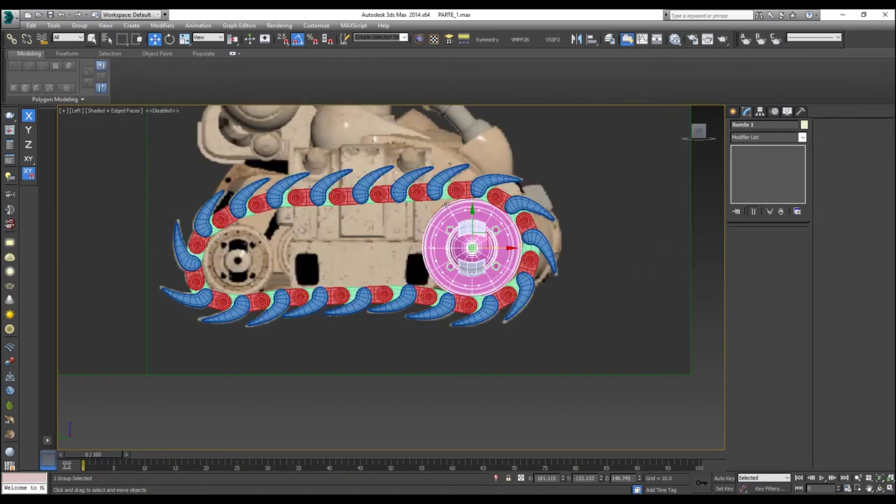
# Copy the Rueda 1 group onto the reference wheel at the opposite end of the track.
pyautogui.moveTo(451, 242); pyautogui.dragTo(516, 222, button='middle')
pyautogui.scroll(2, 516, 223)
pyautogui.moveTo(385, 234); pyautogui.dragTo(431, 226, button='middle')
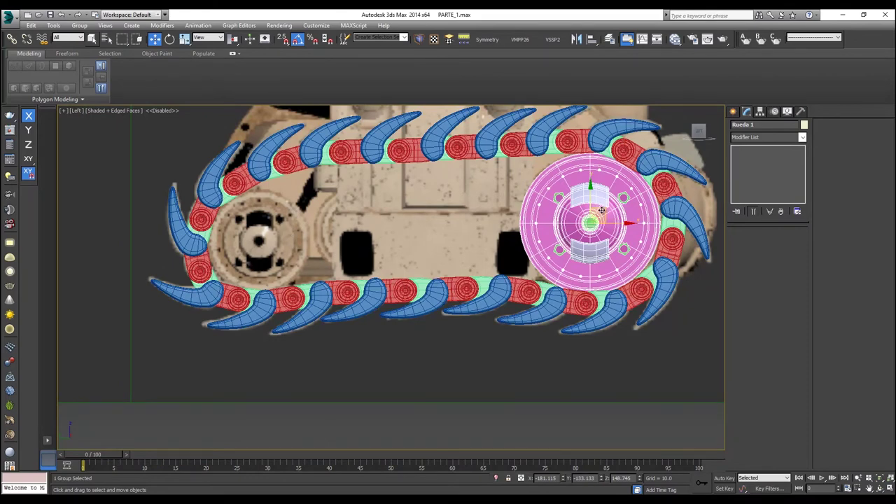
pyautogui.keyDown('shift'); pyautogui.moveTo(586, 210); pyautogui.dragTo(256, 227); pyautogui.keyUp('shift')
pyautogui.click(450, 294)
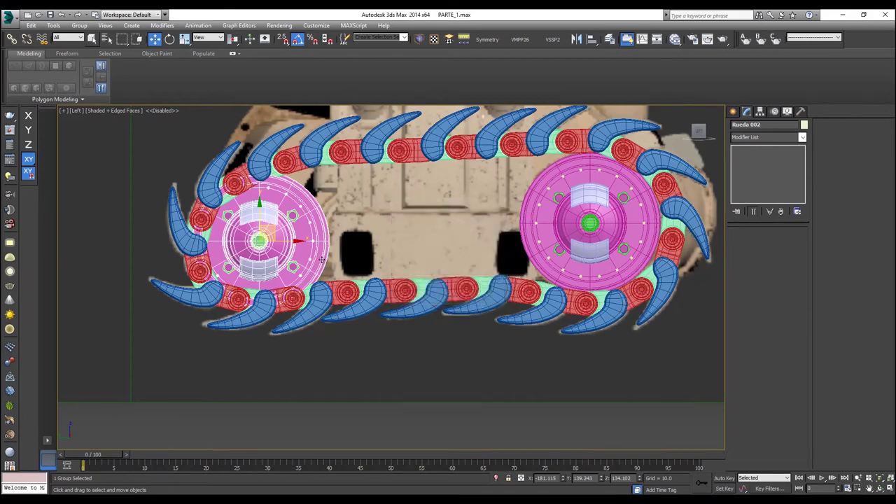
# Scale the copied wheel down and position it to match the smaller reference wheel inside the track's curve.
pyautogui.moveTo(266, 240); pyautogui.dragTo(332, 235, button='middle')
pyautogui.scroll(2, 331, 234)
pyautogui.hotkey('alt', 'x')
pyautogui.moveTo(342, 222)
pyautogui.mouseDown()
pyautogui.moveTo(378, 222)
pyautogui.moveTo(334, 222)
pyautogui.moveTo(341, 224)
pyautogui.moveTo(323, 254)
pyautogui.moveTo(331, 222)
pyautogui.moveTo(348, 225)
pyautogui.moveTo(330, 238)
pyautogui.moveTo(335, 221)
pyautogui.mouseUp()
pyautogui.press('r')
pyautogui.press('w')
pyautogui.press('r')
pyautogui.press('w')
pyautogui.hotkey('alt', 'x')
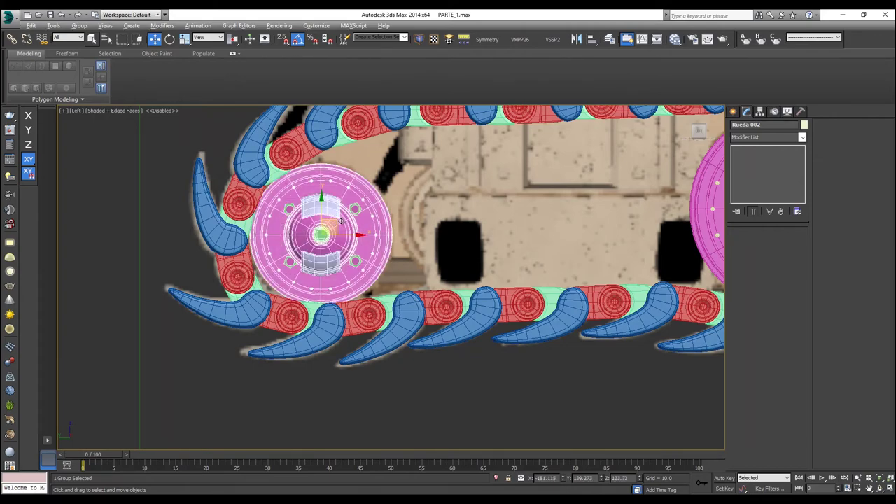
# Examine both wheels inside the track in the Perspective view, without edged faces, against the reference image.
pyautogui.scroll(-4, 340, 221)
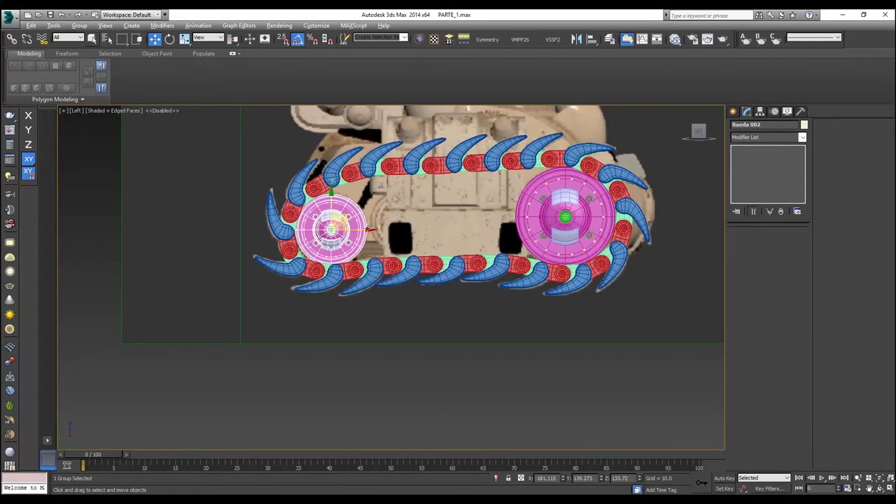
pyautogui.press('p')
pyautogui.press('z')
pyautogui.scroll(-3, 357, 225)
pyautogui.scroll(-2, 357, 226)
pyautogui.keyDown('alt'); pyautogui.moveTo(356, 226); pyautogui.dragTo(293, 247, button='middle'); pyautogui.keyUp('alt')
pyautogui.scroll(-6, 311, 255)
pyautogui.click(340, 340)
pyautogui.keyDown('alt'); pyautogui.moveTo(340, 340); pyautogui.dragTo(371, 324, button='middle'); pyautogui.keyUp('alt')
pyautogui.scroll(5, 354, 238)
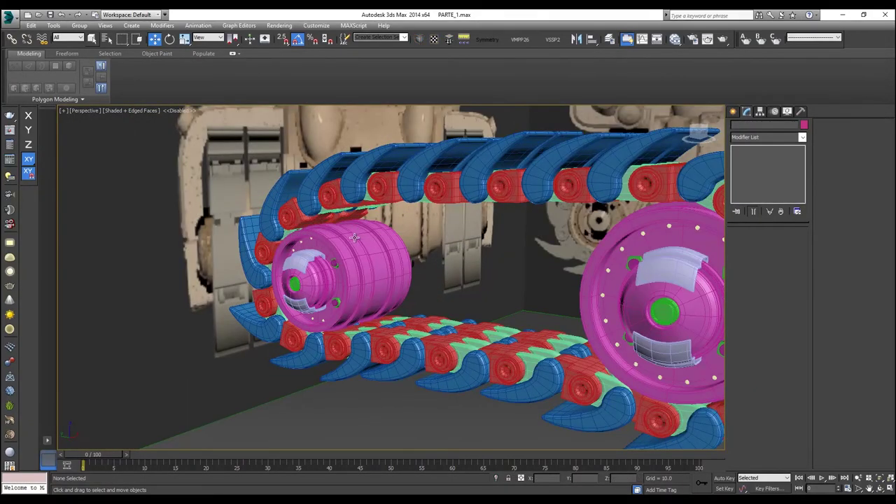
pyautogui.press('F4')
pyautogui.keyDown('alt'); pyautogui.moveTo(358, 239); pyautogui.dragTo(388, 229, button='middle'); pyautogui.keyUp('alt')
pyautogui.scroll(-3, 404, 235)
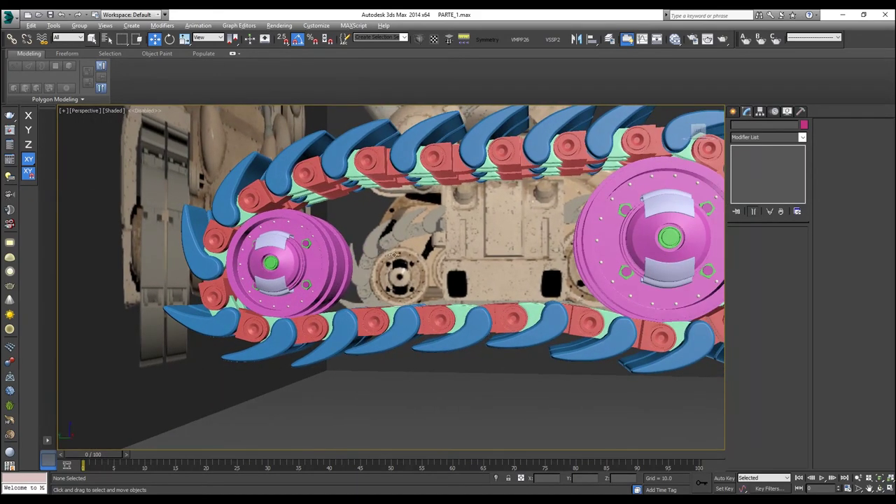
pyautogui.scroll(-1, 416, 245)
pyautogui.scroll(-1, 424, 248)
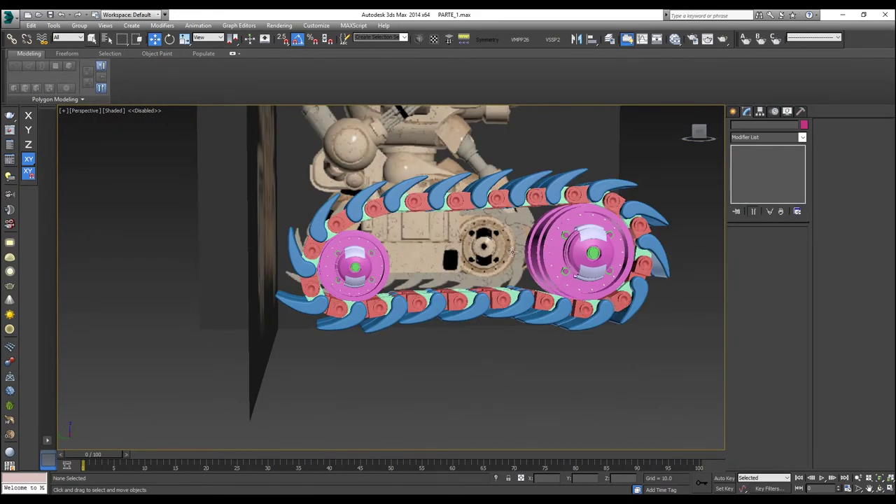
# Examine the space between the two wheels inside the track against the reference image.
pyautogui.scroll(4, 442, 238)
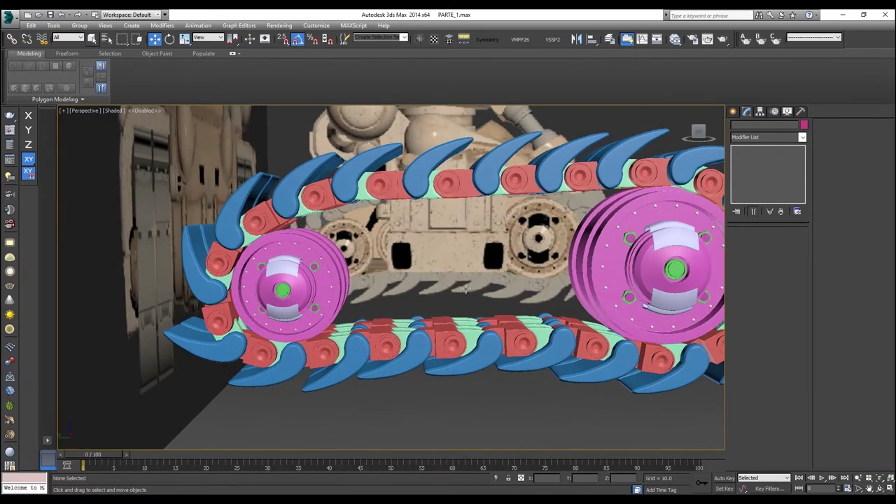
pyautogui.scroll(5, 424, 229)
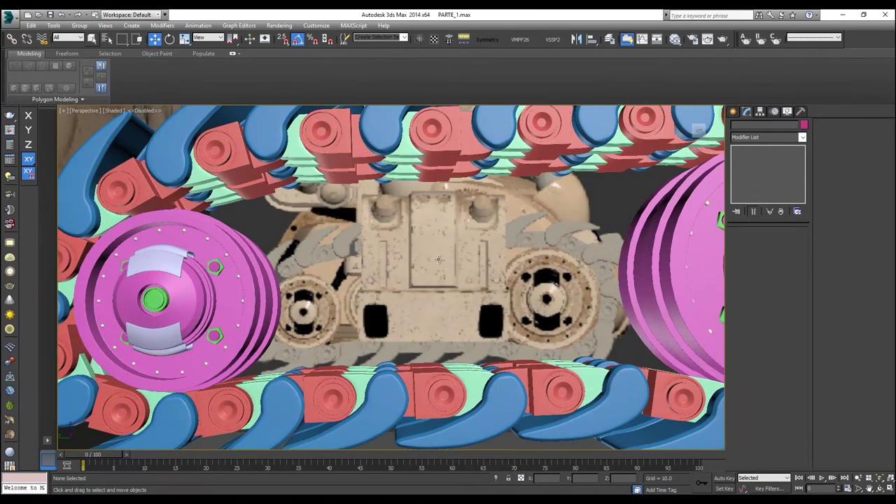
pyautogui.scroll(-4, 438, 259)
pyautogui.keyDown('alt'); pyautogui.moveTo(438, 258); pyautogui.dragTo(420, 265, button='middle'); pyautogui.keyUp('alt')
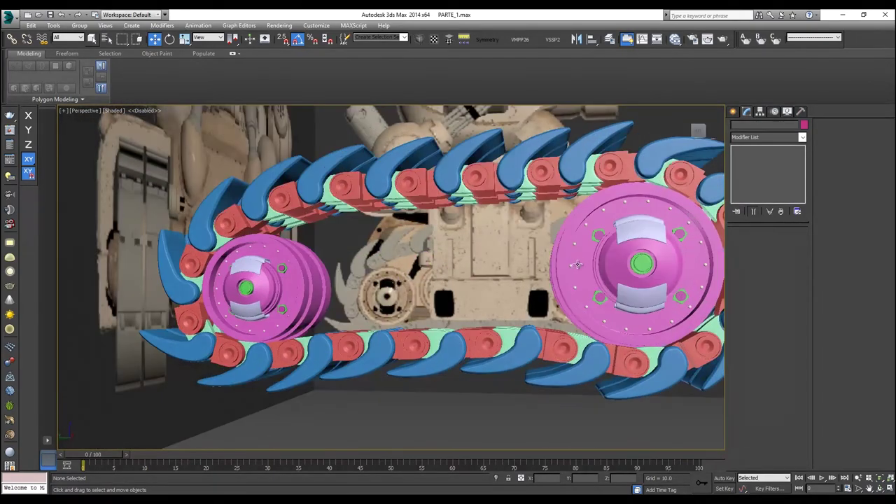
pyautogui.keyDown('alt'); pyautogui.moveTo(581, 260); pyautogui.dragTo(543, 263, button='middle'); pyautogui.keyUp('alt')
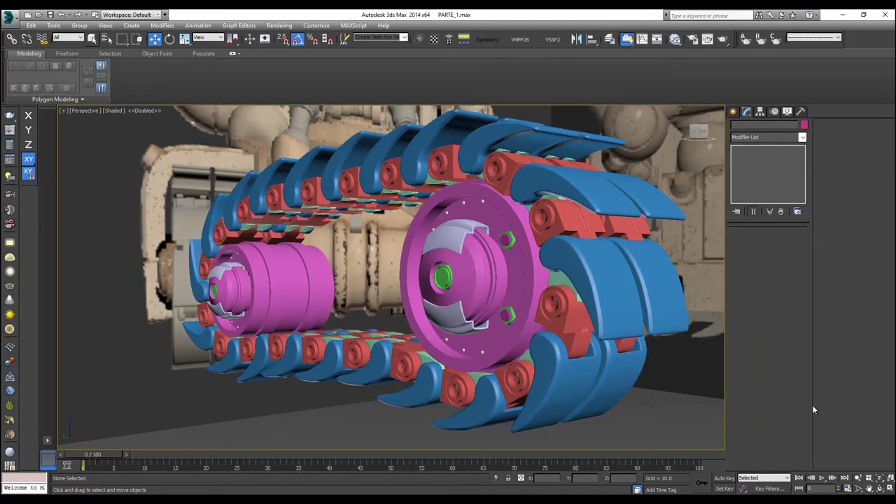
pyautogui.click(475, 332)
pyautogui.click(271, 288)
pyautogui.keyDown('alt'); pyautogui.moveTo(271, 288); pyautogui.dragTo(280, 287, button='middle'); pyautogui.keyUp('alt')
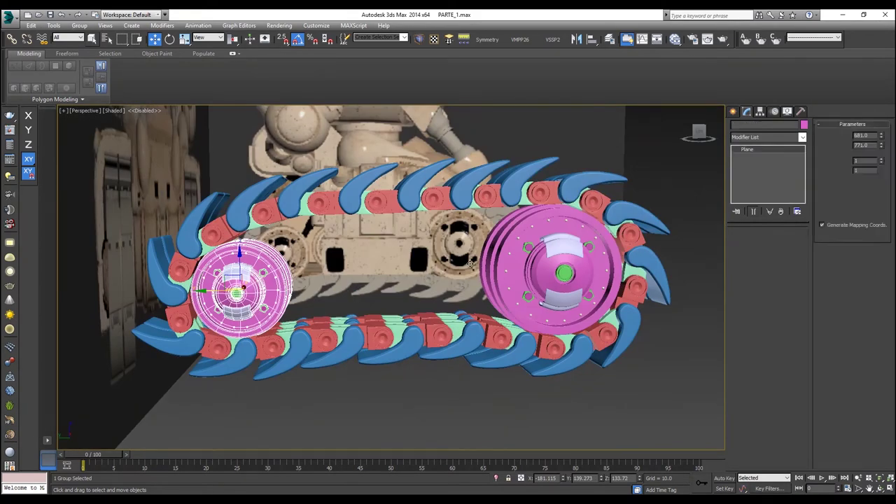
# Clone the larger Rueda 1 wheel group along Y, outside the track's nearby end, as one independent copy.
pyautogui.click(490, 266)
pyautogui.click(79, 25)
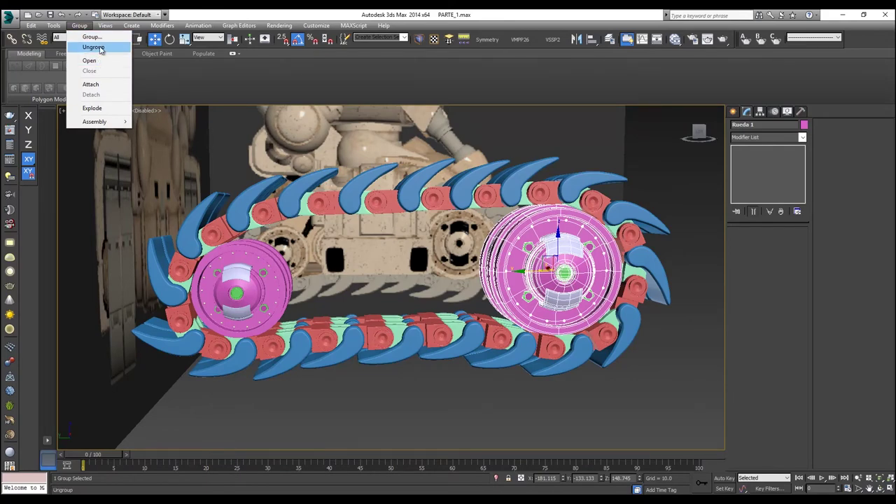
pyautogui.click(508, 250)
pyautogui.moveTo(508, 250); pyautogui.dragTo(434, 270, button='middle')
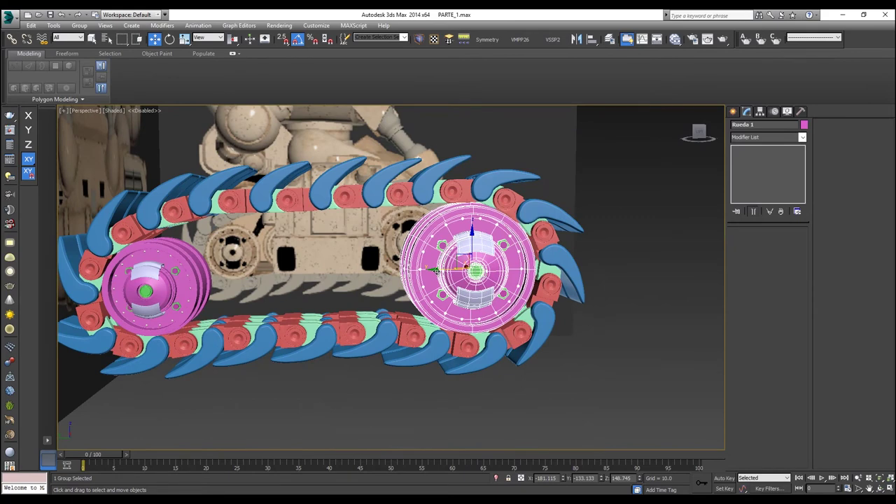
pyautogui.keyDown('shift'); pyautogui.moveTo(454, 273); pyautogui.dragTo(653, 272); pyautogui.keyUp('shift')
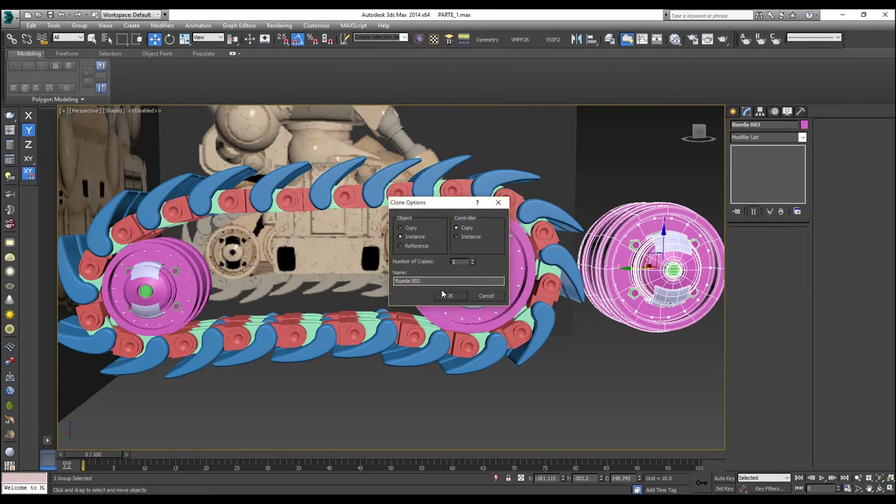
pyautogui.click(412, 231)
pyautogui.click(449, 296)
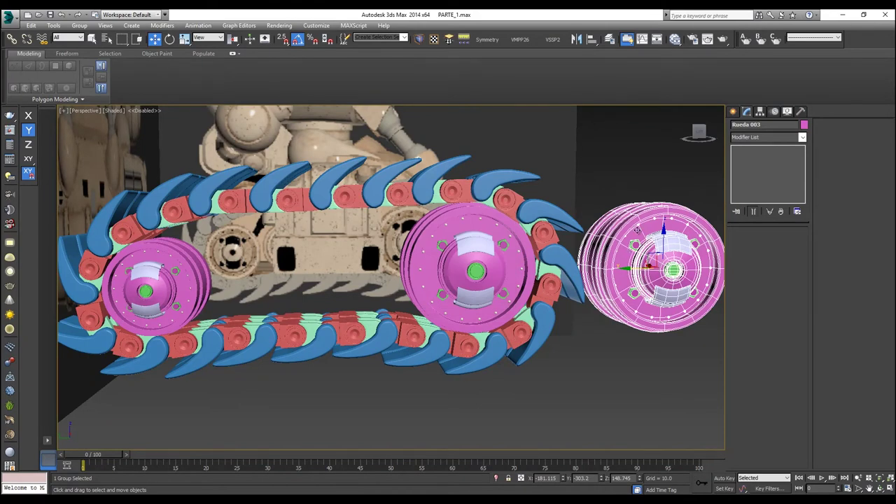
# Ungroup the copied wheel and delete its bolts, plates and other small parts, keeping only the main cylinder body.
pyautogui.moveTo(469, 227); pyautogui.dragTo(334, 228, button='middle')
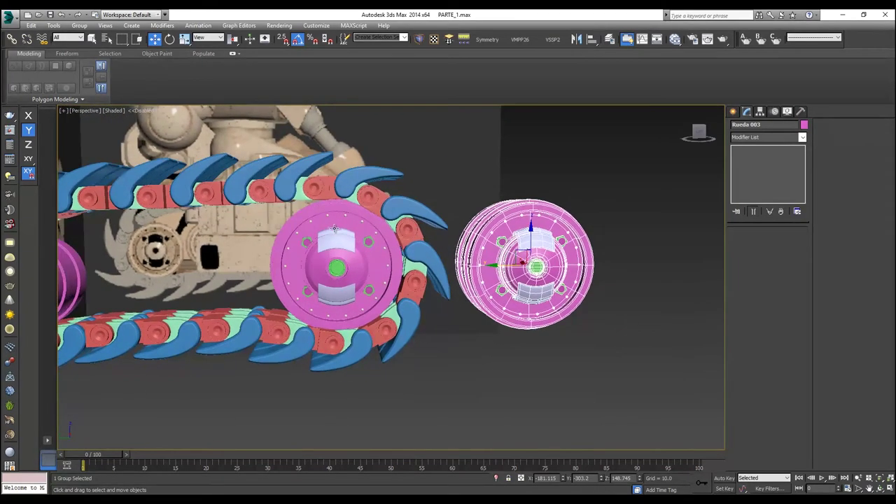
pyautogui.scroll(3, 334, 227)
pyautogui.click(79, 25)
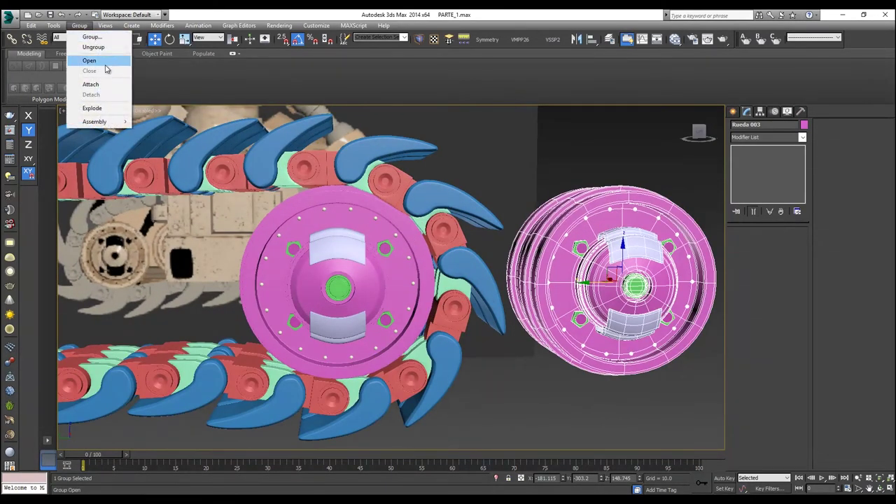
pyautogui.click(89, 46)
pyautogui.scroll(-4, 420, 224)
pyautogui.click(651, 306)
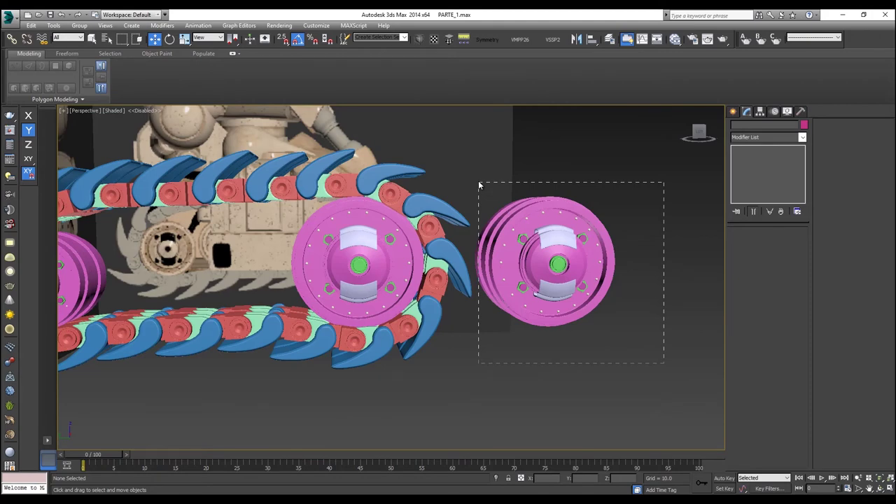
pyautogui.moveTo(479, 183); pyautogui.dragTo(480, 182)
pyautogui.scroll(3, 483, 175)
pyautogui.moveTo(539, 282); pyautogui.dragTo(512, 283)
pyautogui.moveTo(566, 270); pyautogui.dragTo(526, 280)
pyautogui.press('Delete')
# Select the remaining cylinder body and isolate it in the Perspective view.
pyautogui.click(526, 280)
pyautogui.keyDown('alt'); pyautogui.moveTo(587, 254); pyautogui.dragTo(593, 301, button='middle'); pyautogui.keyUp('alt')
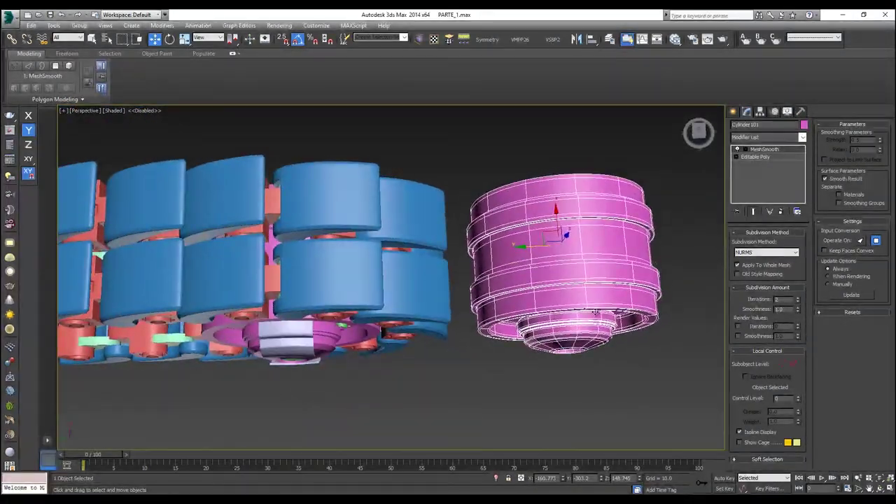
pyautogui.press('t')
pyautogui.press('z')
pyautogui.press('p')
pyautogui.keyDown('alt'); pyautogui.moveTo(590, 296); pyautogui.dragTo(588, 271, button='middle'); pyautogui.keyUp('alt')
pyautogui.rightClick(588, 271)
pyautogui.click(560, 227)
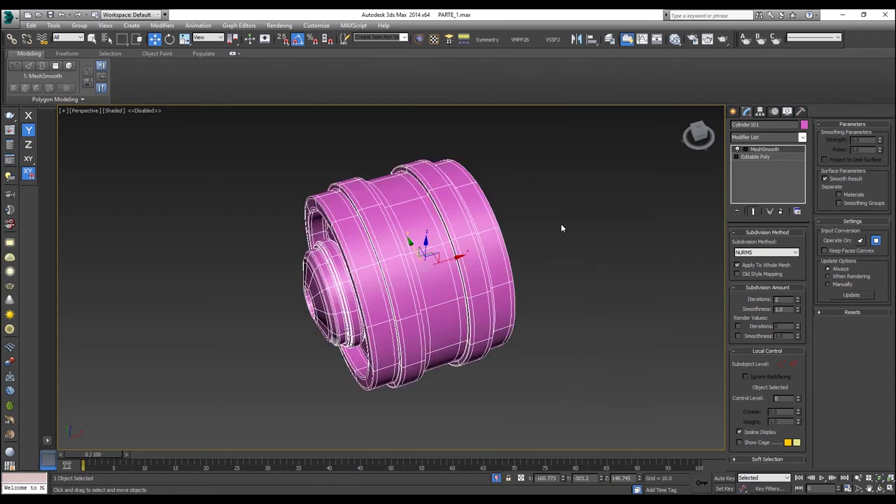
# Turn off the MeshSmooth modifier's effect on the isolated body and inspect its low-poly front and back.
pyautogui.keyDown('alt'); pyautogui.moveTo(530, 229); pyautogui.dragTo(706, 170, button='middle'); pyautogui.keyUp('alt')
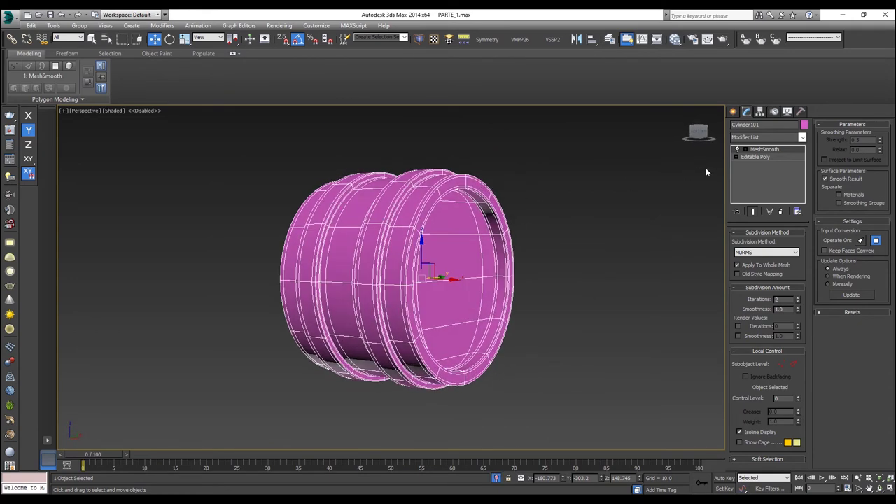
pyautogui.click(736, 150)
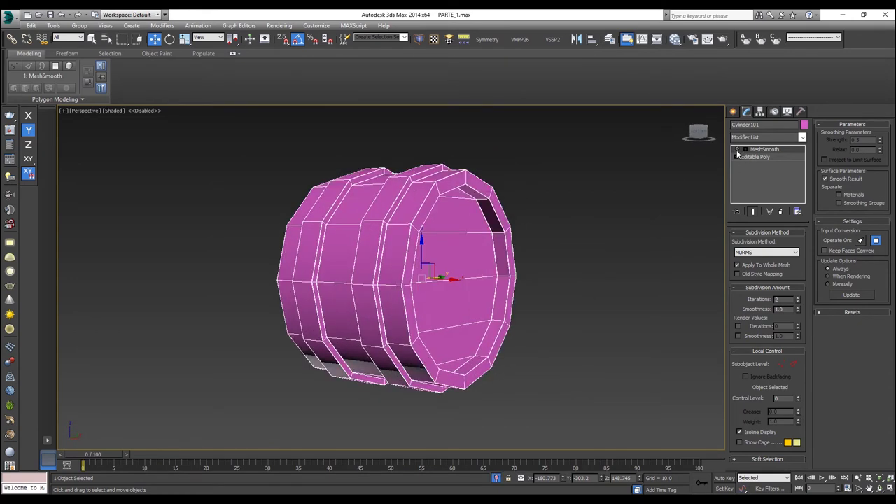
pyautogui.keyDown('alt'); pyautogui.moveTo(434, 267); pyautogui.dragTo(463, 174, button='middle'); pyautogui.keyUp('alt')
pyautogui.scroll(3, 464, 240)
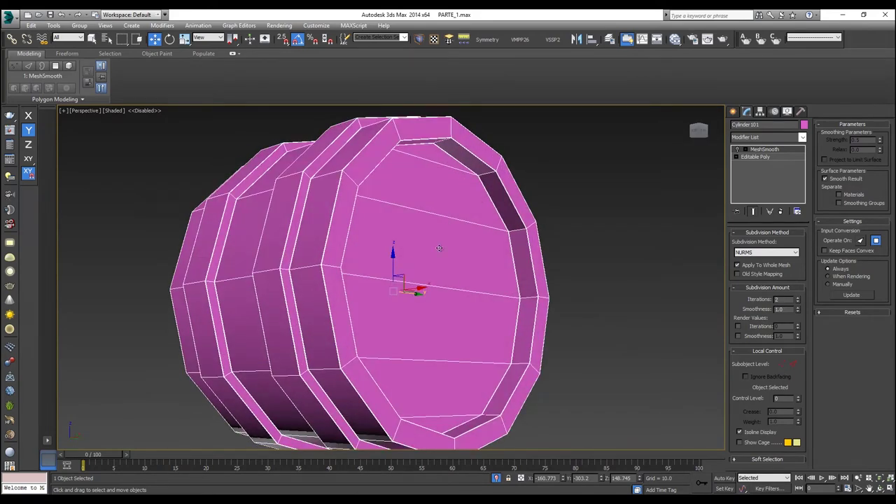
pyautogui.keyDown('alt'); pyautogui.moveTo(452, 249); pyautogui.dragTo(329, 258, button='middle'); pyautogui.keyUp('alt')
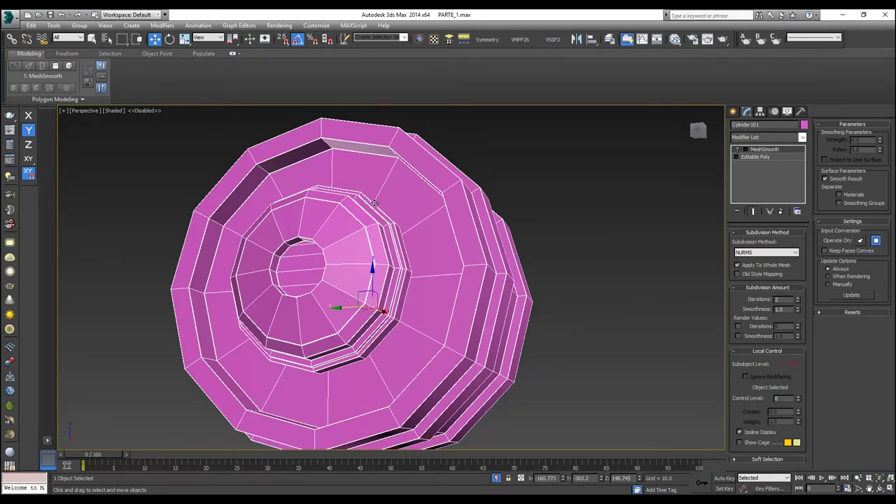
pyautogui.keyDown('alt'); pyautogui.moveTo(376, 217); pyautogui.dragTo(441, 282, button='middle'); pyautogui.keyUp('alt')
pyautogui.scroll(-3, 338, 261)
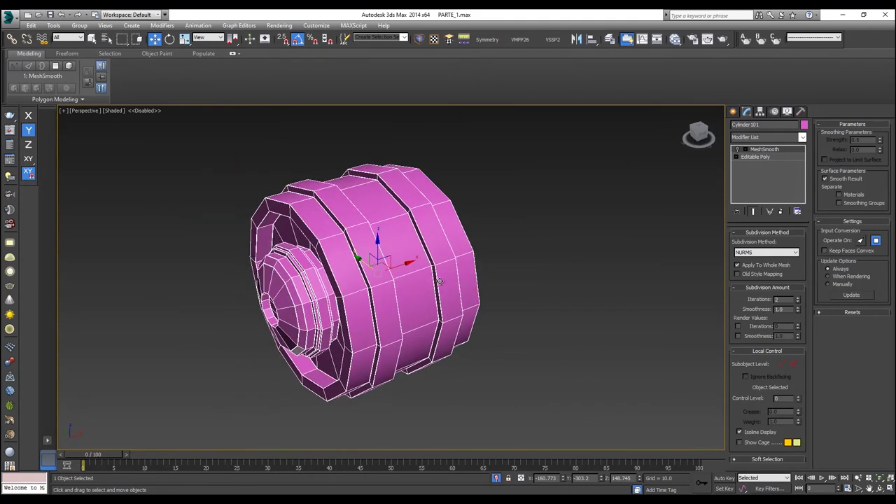
# Add a Symmetry modifier to the cylinder body and place it beneath MeshSmooth in the modifier stack.
pyautogui.click(744, 139)
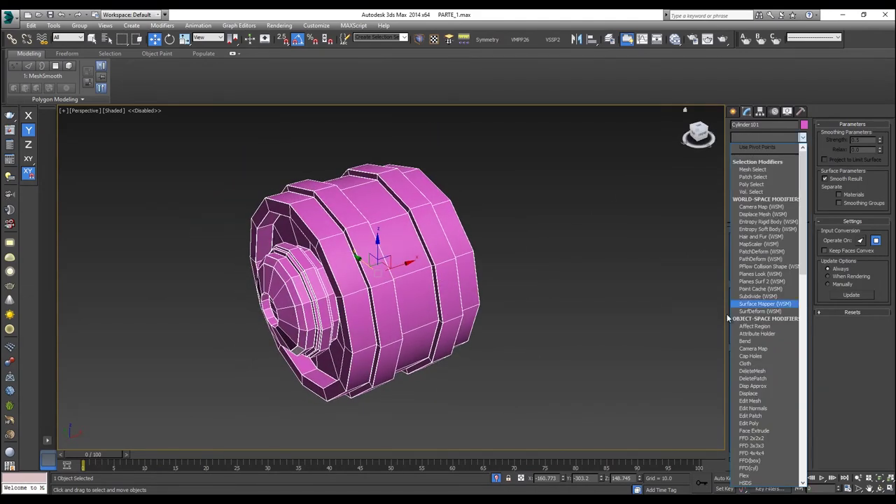
pyautogui.write('sy')
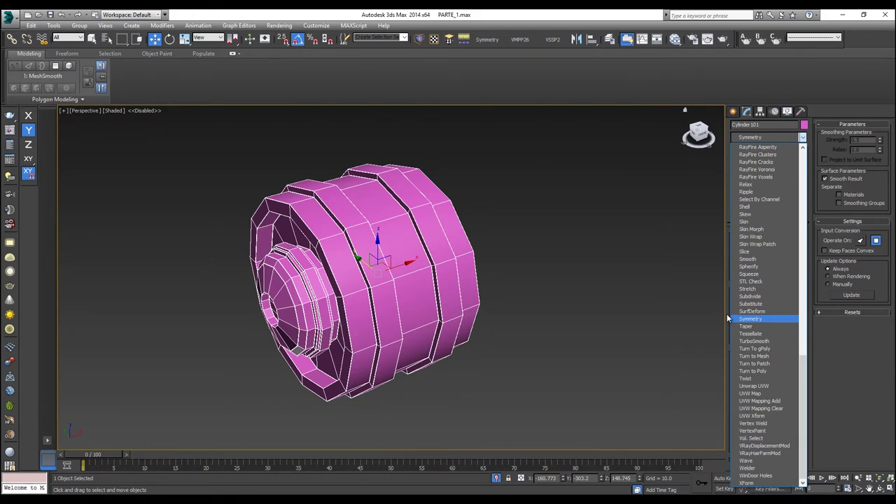
pyautogui.press('Return')
pyautogui.keyDown('alt'); pyautogui.moveTo(453, 289); pyautogui.dragTo(429, 288, button='middle'); pyautogui.keyUp('alt')
pyautogui.hotkey('alt', 'x')
pyautogui.hotkey('alt', 'x')
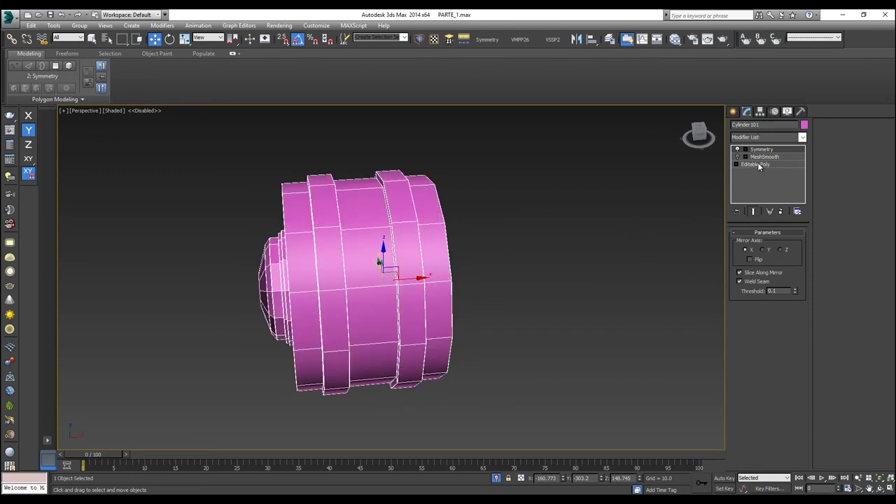
pyautogui.moveTo(766, 152); pyautogui.dragTo(768, 162)
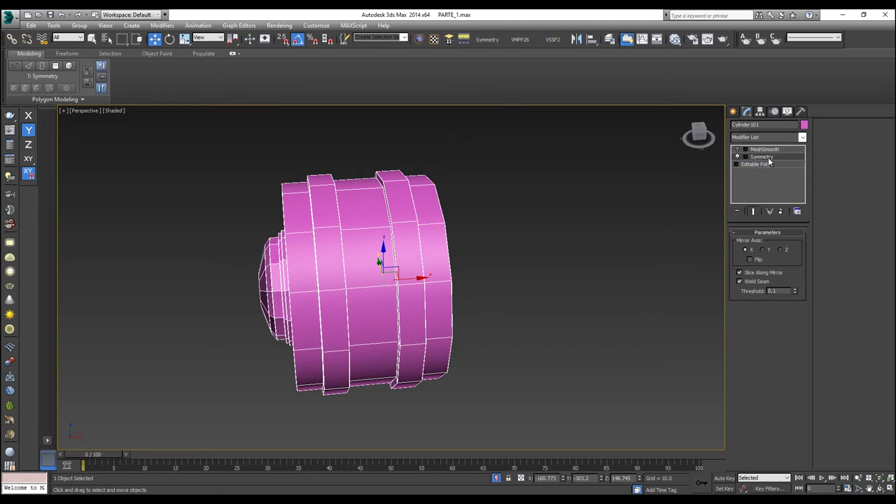
# Set the Symmetry mirror axis to Z and enable Flip so the plain back half is mirrored.
pyautogui.click(766, 251)
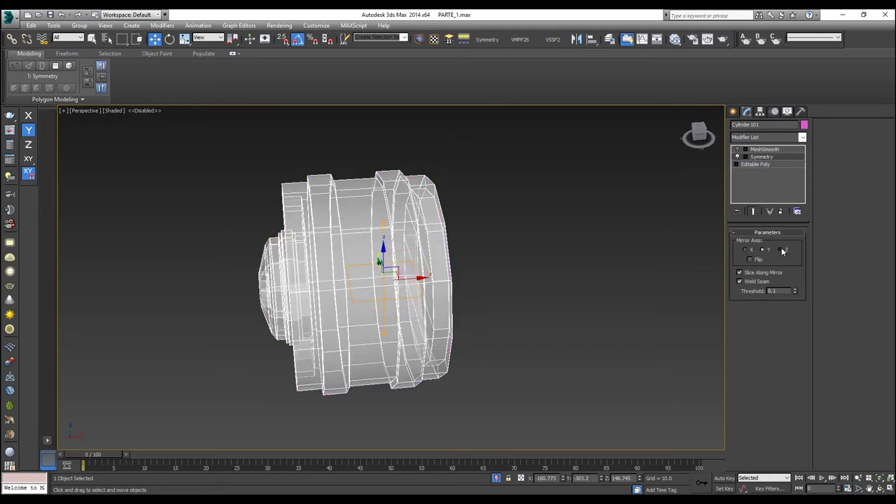
pyautogui.click(782, 250)
pyautogui.keyDown('alt'); pyautogui.moveTo(672, 272); pyautogui.dragTo(535, 224, button='middle'); pyautogui.keyUp('alt')
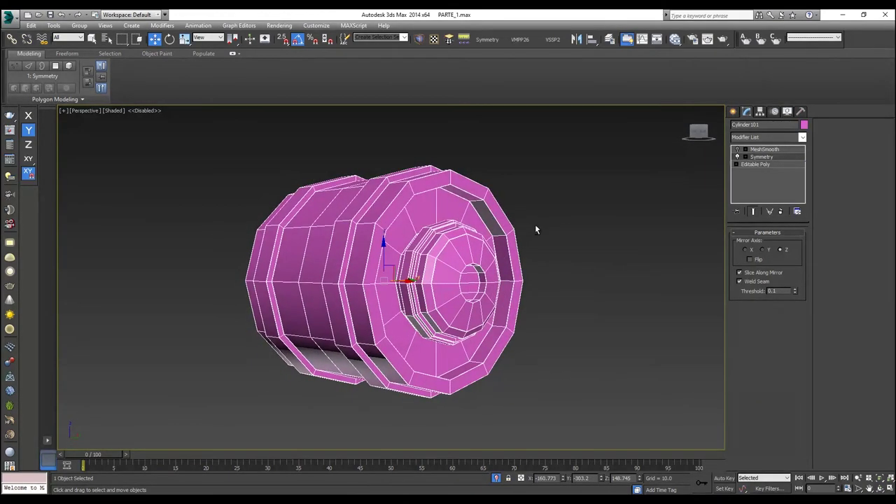
pyautogui.click(751, 259)
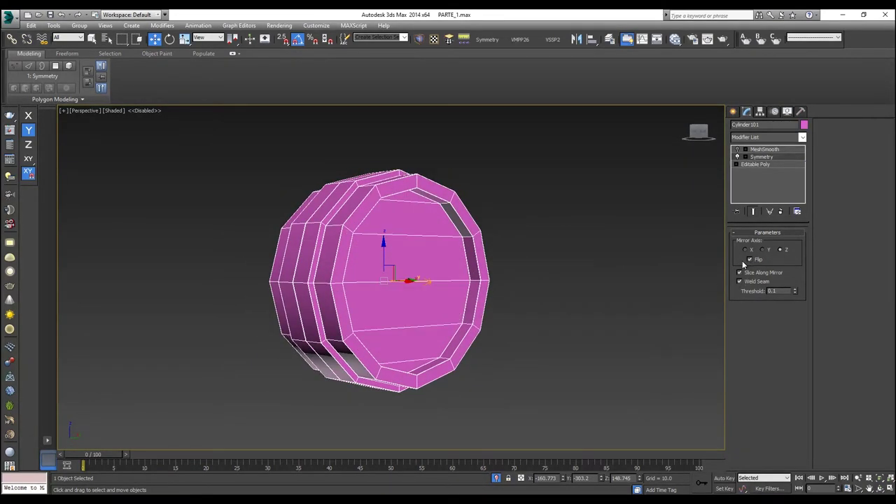
pyautogui.keyDown('alt'); pyautogui.moveTo(504, 249); pyautogui.dragTo(538, 266, button='middle'); pyautogui.keyUp('alt')
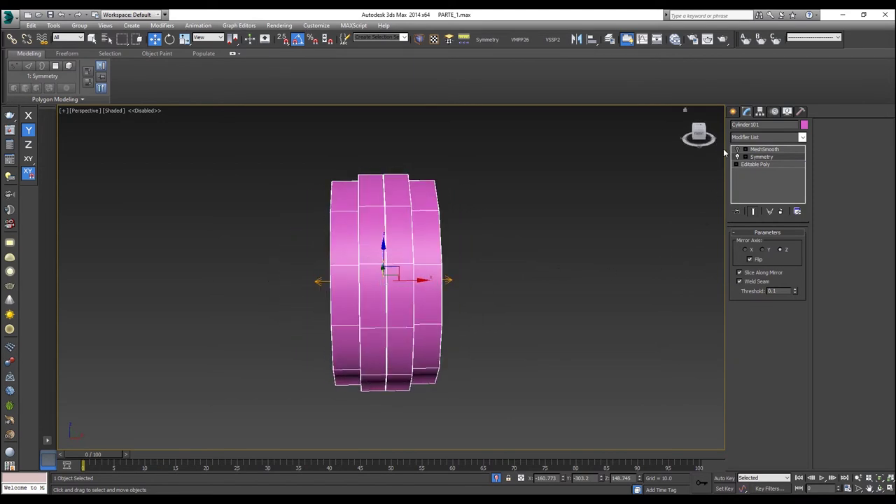
# Shift the Symmetry mirror plane along the body's length to form a longer cylinder with two separate raised bands.
pyautogui.click(745, 157)
pyautogui.click(759, 164)
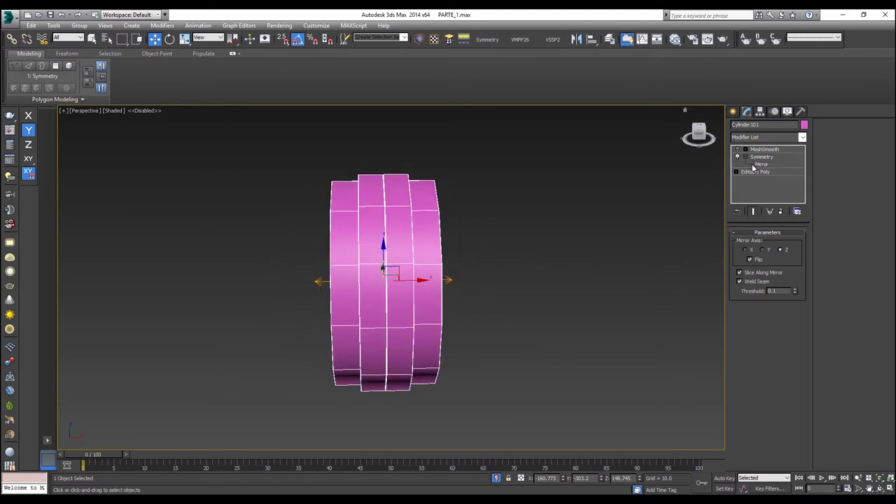
pyautogui.moveTo(415, 282); pyautogui.dragTo(388, 281)
pyautogui.keyDown('alt'); pyautogui.moveTo(388, 280); pyautogui.dragTo(391, 255, button='middle'); pyautogui.keyUp('alt')
pyautogui.click(762, 158)
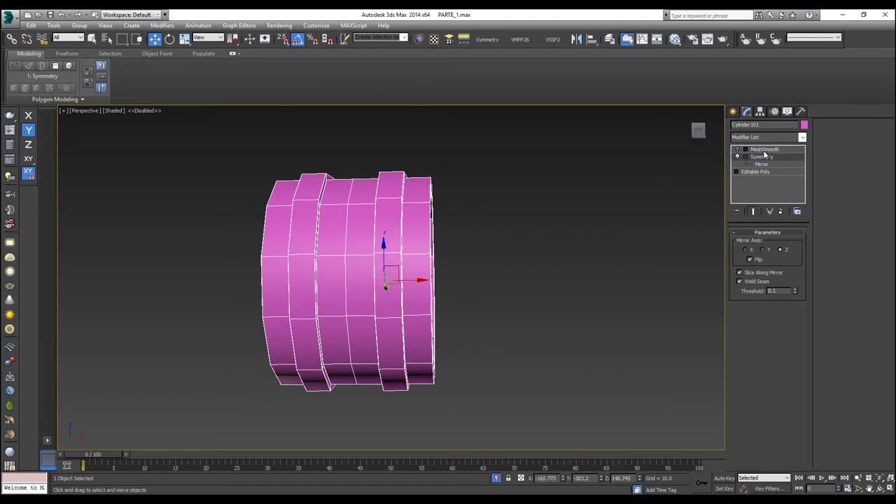
# Delete the MeshSmooth modifier from the mirrored cylinder body, leaving Symmetry above Editable Poly.
pyautogui.click(763, 150)
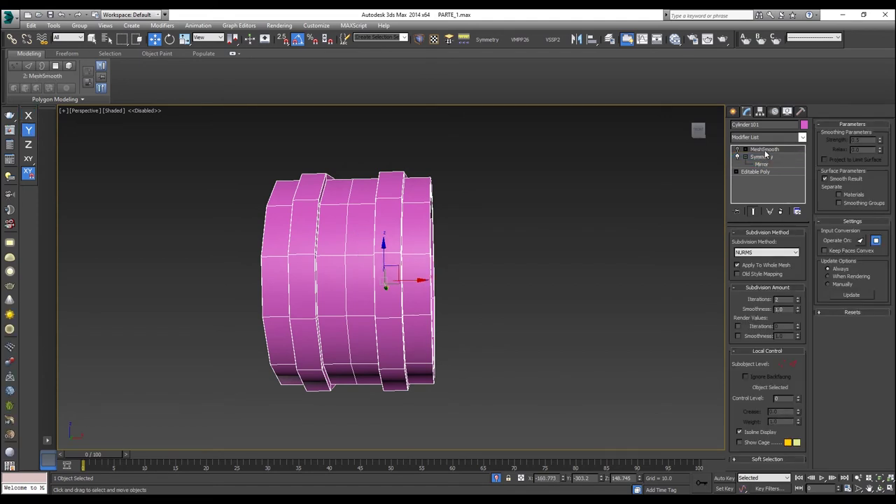
pyautogui.rightClick(765, 153)
pyautogui.click(780, 161)
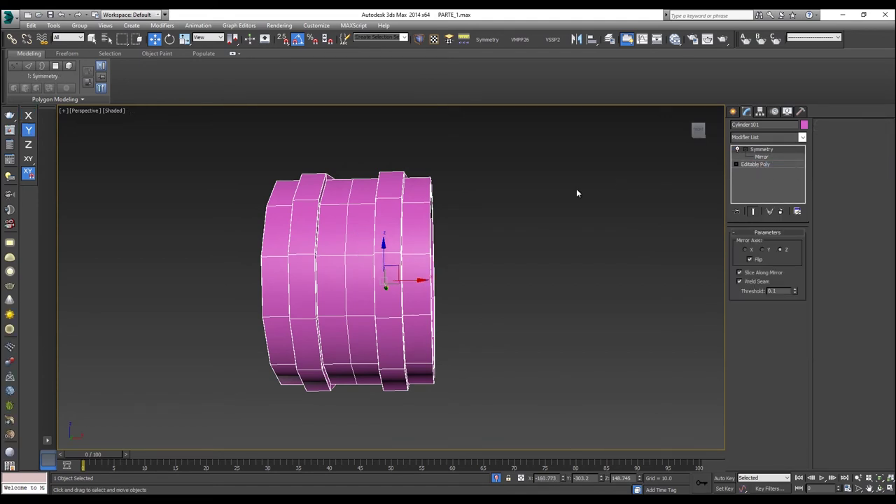
pyautogui.keyDown('alt'); pyautogui.moveTo(503, 220); pyautogui.dragTo(623, 231, button='middle'); pyautogui.keyUp('alt')
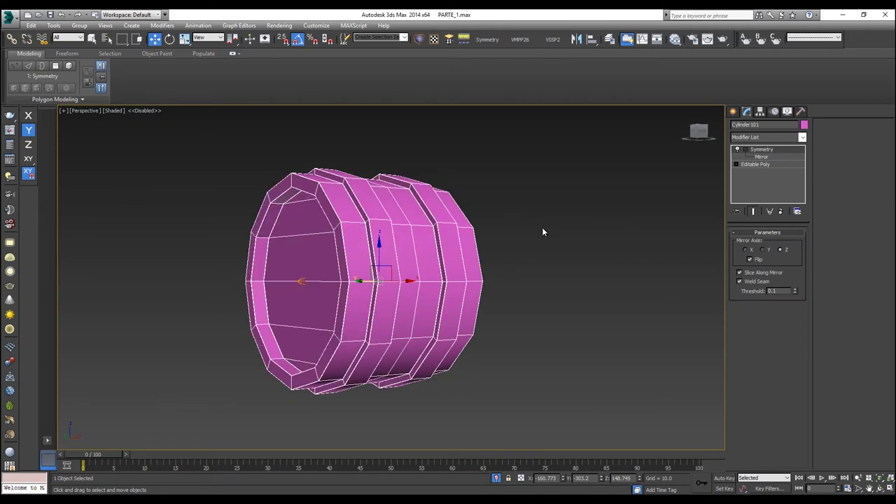
# End the isolation and move the mirrored cylinder body along Y into the track, between the two wheels.
pyautogui.rightClick(459, 245)
pyautogui.click(493, 175)
pyautogui.keyDown('alt'); pyautogui.moveTo(495, 172); pyautogui.dragTo(494, 249, button='middle'); pyautogui.keyUp('alt')
pyautogui.scroll(-2, 464, 237)
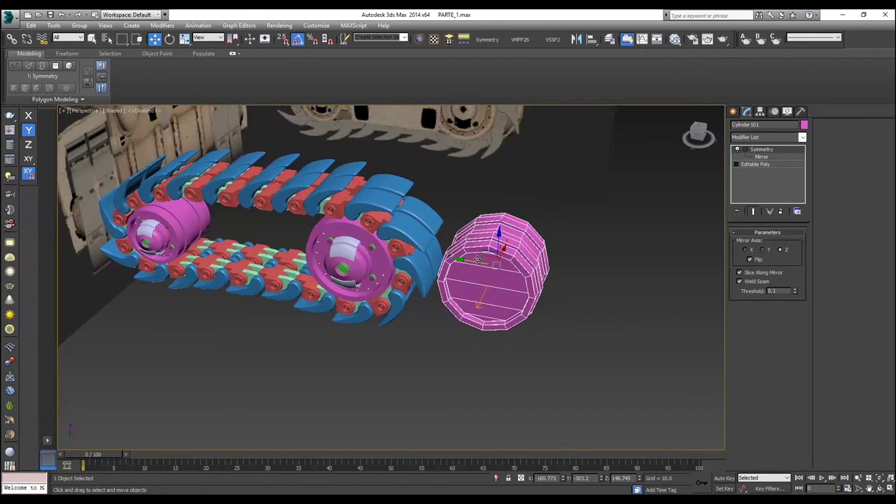
pyautogui.moveTo(471, 263); pyautogui.dragTo(305, 233)
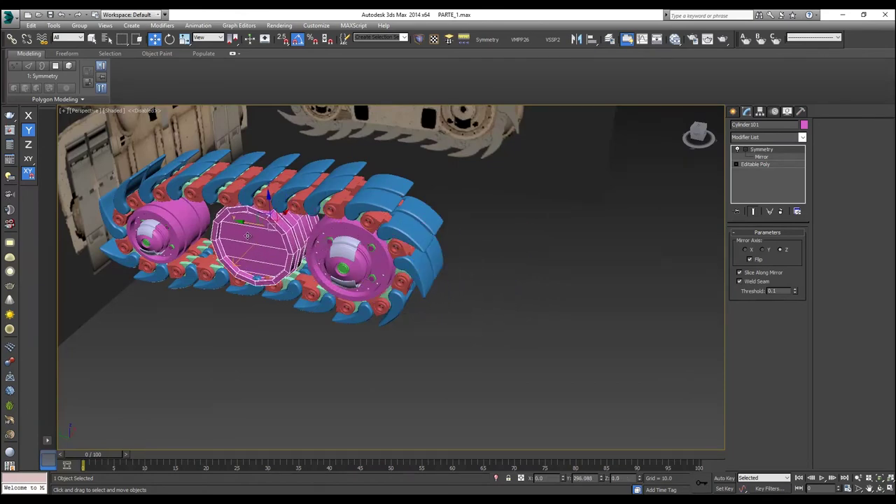
# Isolate the mirrored cylinder body together with the large wheel next to it.
pyautogui.keyDown('ctrl'); pyautogui.click(326, 233); pyautogui.keyUp('ctrl')
pyautogui.rightClick(347, 225)
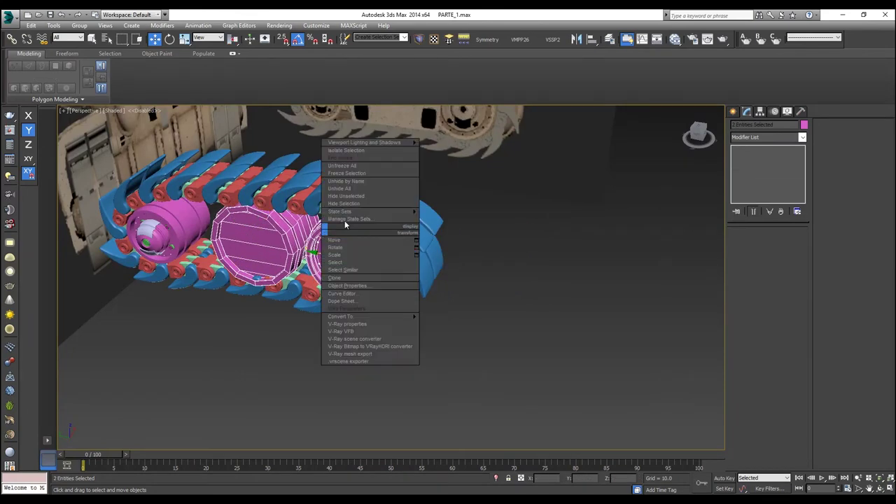
pyautogui.click(374, 152)
pyautogui.keyDown('alt'); pyautogui.moveTo(359, 222); pyautogui.dragTo(376, 276, button='middle'); pyautogui.keyUp('alt')
# Shift the cylinder body's Symmetry mirror plane along X until the body is as long as the wheel's drum.
pyautogui.click(271, 261)
pyautogui.moveTo(271, 261); pyautogui.dragTo(374, 210, button='middle')
pyautogui.press('t')
pyautogui.scroll(-2, 343, 261)
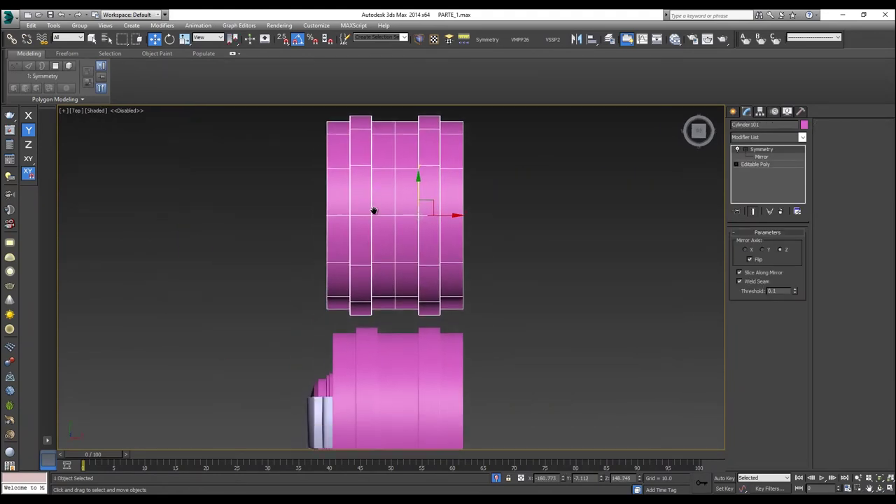
pyautogui.click(762, 157)
pyautogui.moveTo(417, 216); pyautogui.dragTo(422, 218)
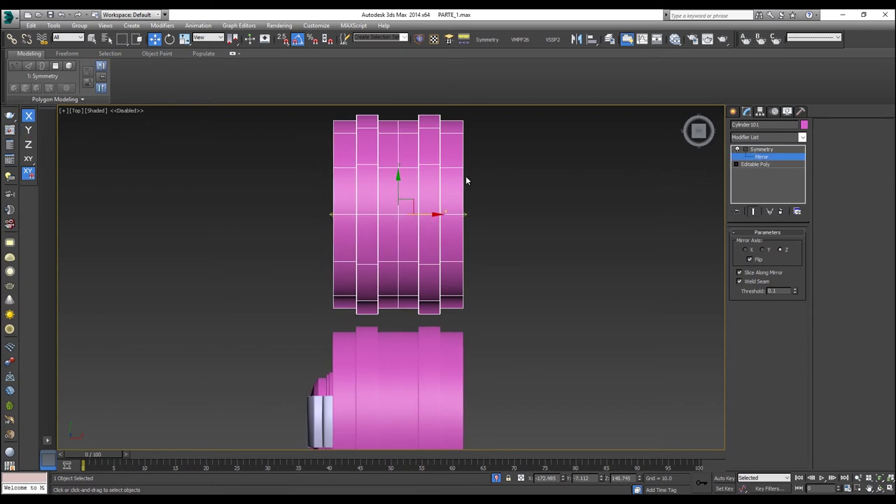
# Convert the mirrored cylinder body to Editable Poly.
pyautogui.rightClick(415, 177)
pyautogui.moveTo(483, 264)
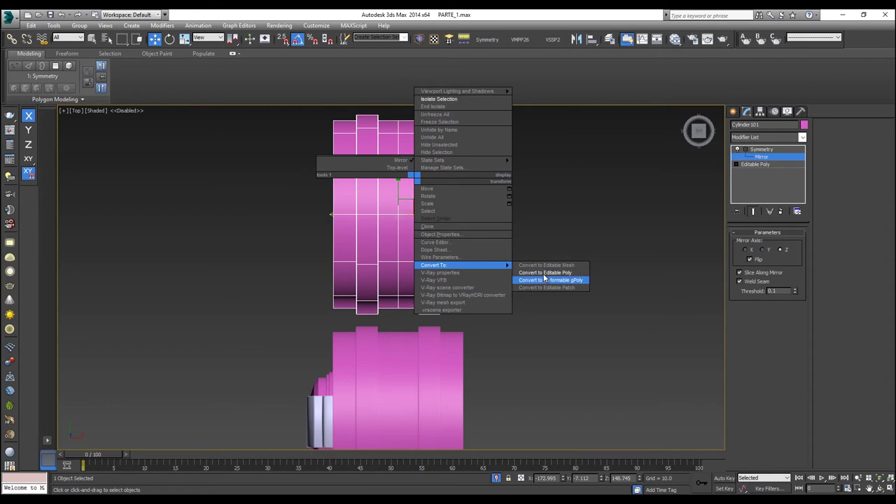
pyautogui.click(543, 272)
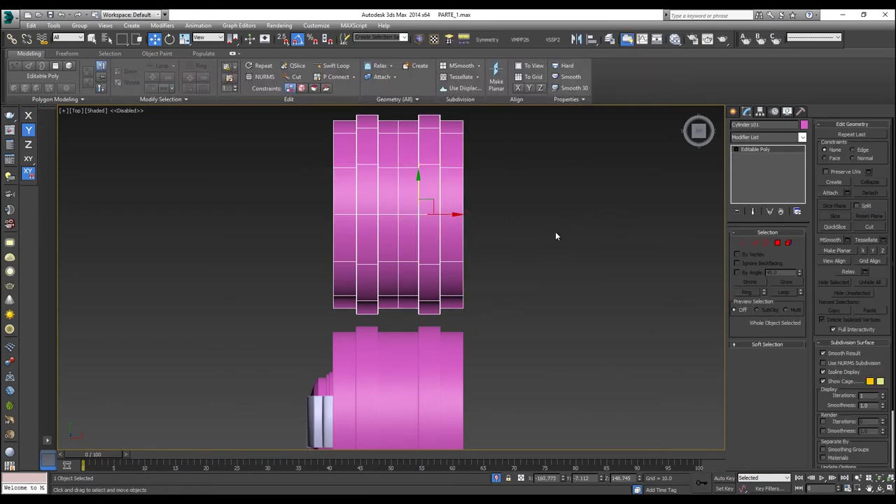
# Add a MeshSmooth modifier with 2 iterations to the cylinder body.
pyautogui.press('p')
pyautogui.keyDown('alt'); pyautogui.moveTo(555, 236); pyautogui.dragTo(531, 162, button='middle'); pyautogui.keyUp('alt')
pyautogui.click(773, 138)
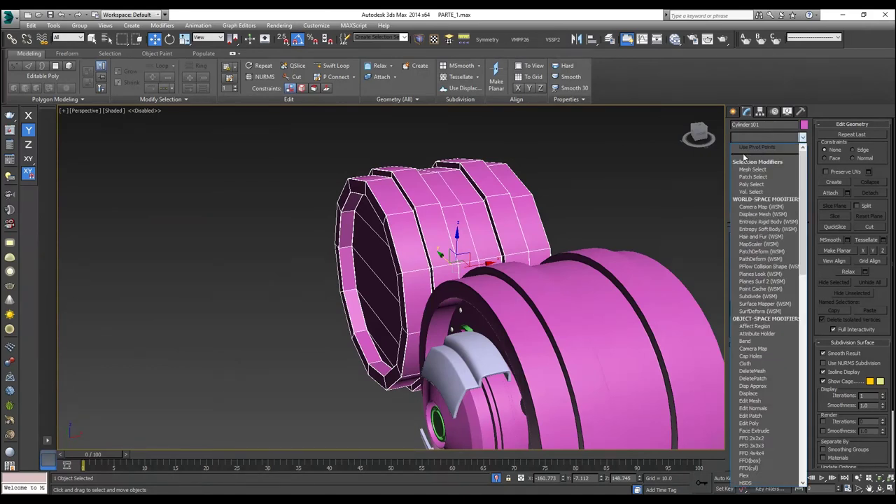
pyautogui.press('m')
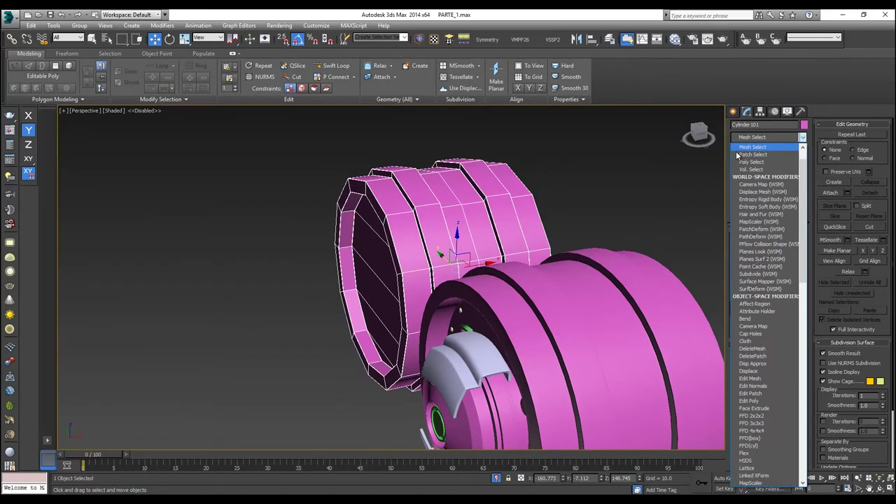
pyautogui.press('p')
pyautogui.press('s')
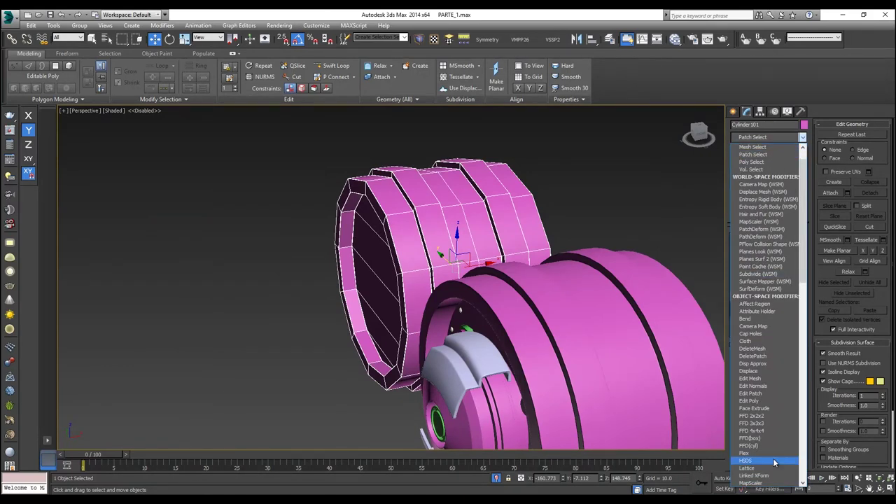
pyautogui.write('me')
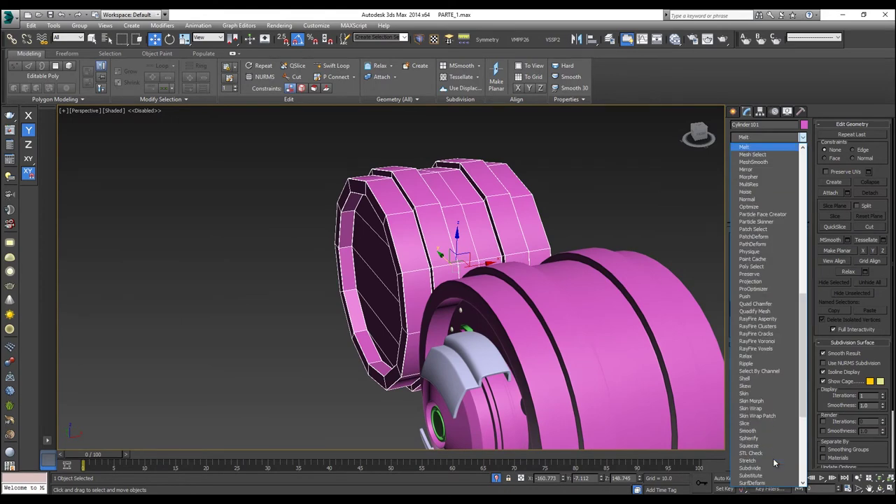
pyautogui.press('Down')
pyautogui.press('Down')
pyautogui.press('Return')
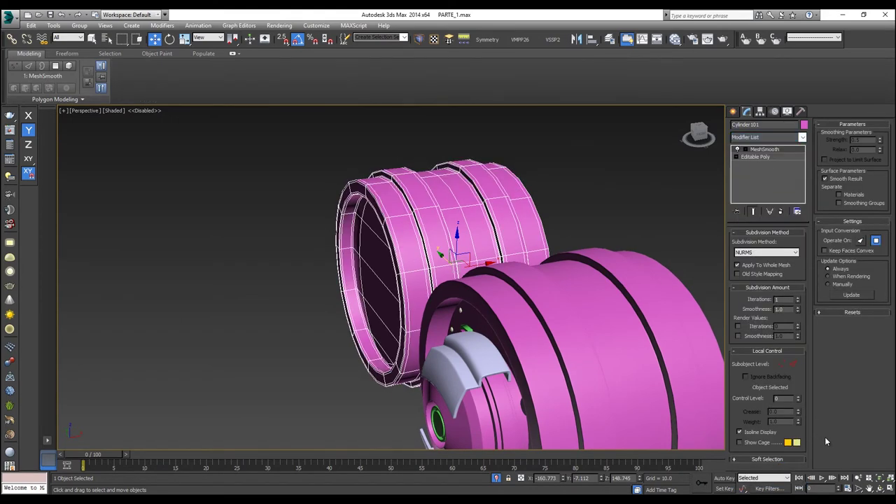
pyautogui.click(797, 298)
pyautogui.keyDown('alt'); pyautogui.moveTo(504, 266); pyautogui.dragTo(527, 250, button='middle'); pyautogui.keyUp('alt')
# End the isolation and scale the cylinder body down uniformly so it fits inside the track as a smaller roller.
pyautogui.press('l')
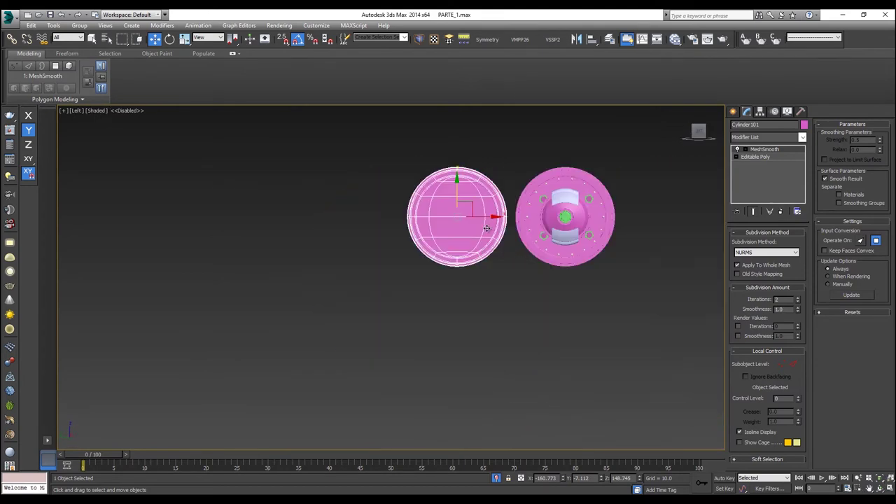
pyautogui.scroll(3, 490, 232)
pyautogui.rightClick(486, 227)
pyautogui.click(506, 157)
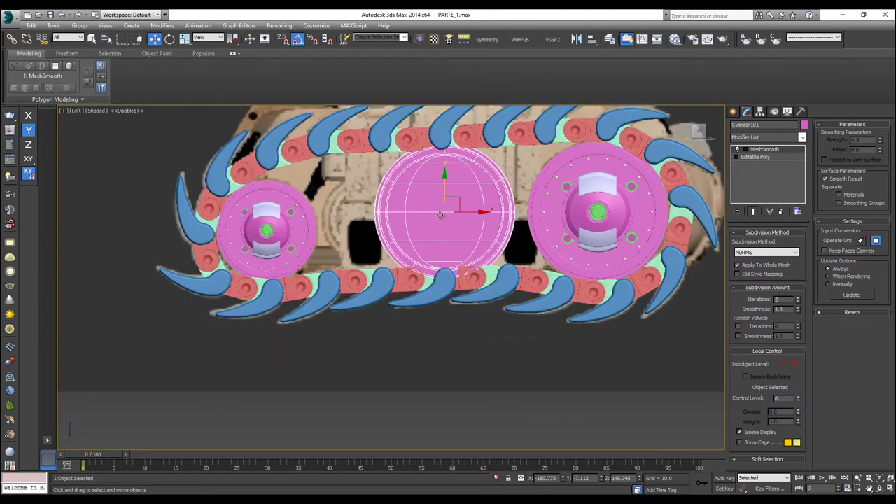
pyautogui.scroll(2, 450, 209)
pyautogui.press('r')
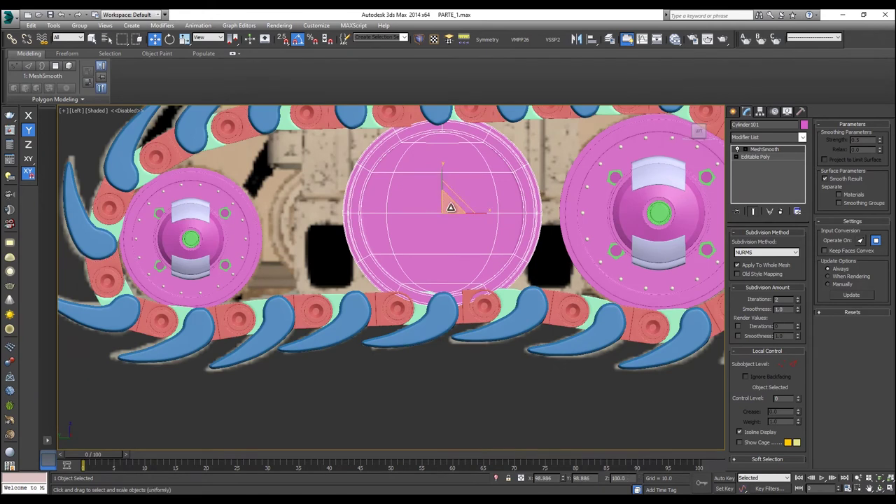
pyautogui.moveTo(453, 203)
pyautogui.mouseDown()
pyautogui.moveTo(444, 248)
pyautogui.moveTo(453, 223)
pyautogui.moveTo(348, 209)
pyautogui.moveTo(509, 235)
pyautogui.moveTo(500, 234)
pyautogui.mouseUp()
# Position the roller beside the small wheel and clone it once as an instance towards the large wheel.
pyautogui.press('w')
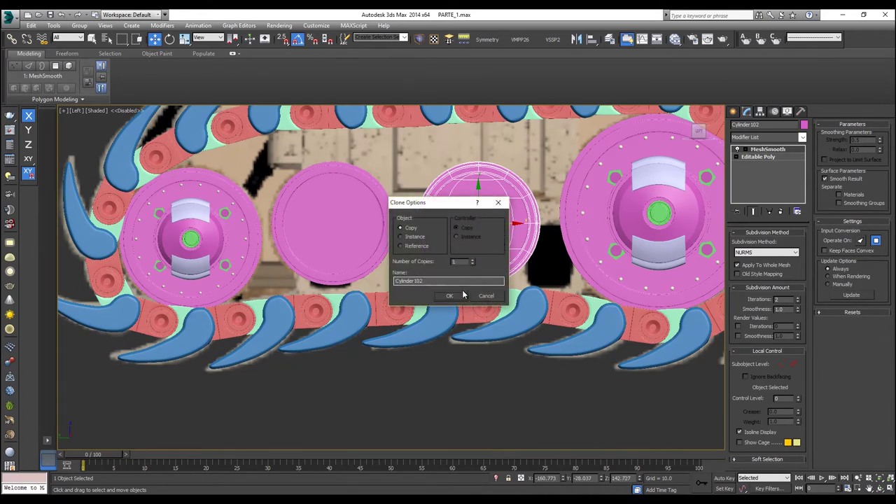
pyautogui.click(414, 239)
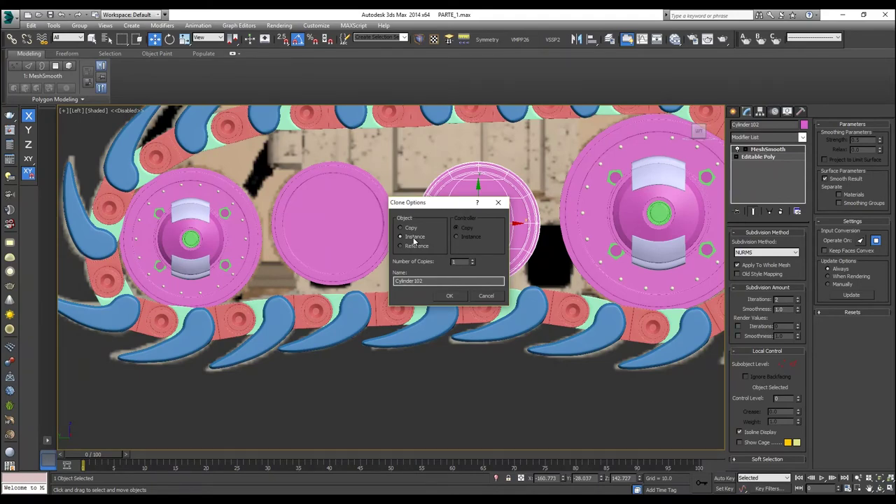
pyautogui.press('Return')
pyautogui.click(385, 234)
# Examine the track with its two wheels and two plain rollers from several angles.
pyautogui.press('p')
pyautogui.scroll(-4, 388, 234)
pyautogui.moveTo(392, 234)
pyautogui.keyDown('alt'); pyautogui.mouseDown(button='middle')
pyautogui.moveTo(354, 251)
pyautogui.moveTo(382, 340)
pyautogui.mouseUp(button='middle'); pyautogui.keyUp('alt')
pyautogui.click(380, 379)
pyautogui.scroll(3, 378, 218)
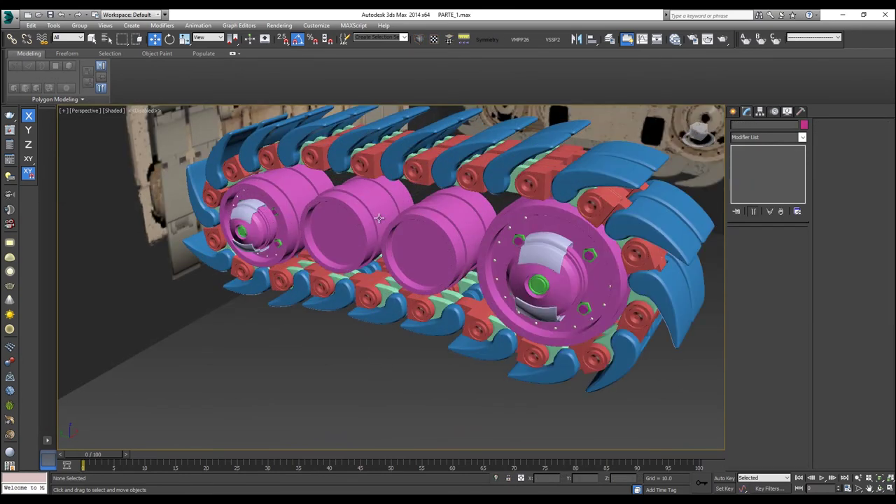
pyautogui.scroll(-4, 382, 220)
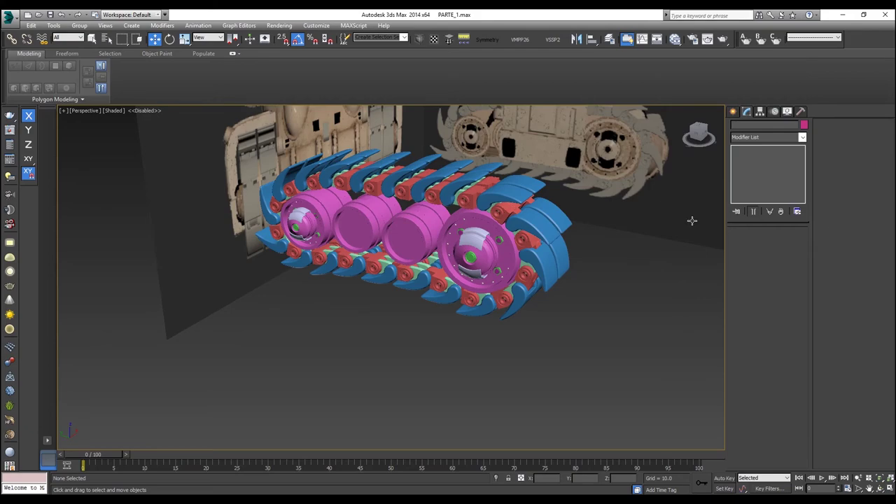
pyautogui.moveTo(395, 245)
pyautogui.keyDown('alt'); pyautogui.mouseDown(button='middle')
pyautogui.moveTo(417, 266)
pyautogui.moveTo(433, 246)
pyautogui.moveTo(406, 253)
pyautogui.mouseUp(button='middle'); pyautogui.keyUp('alt')
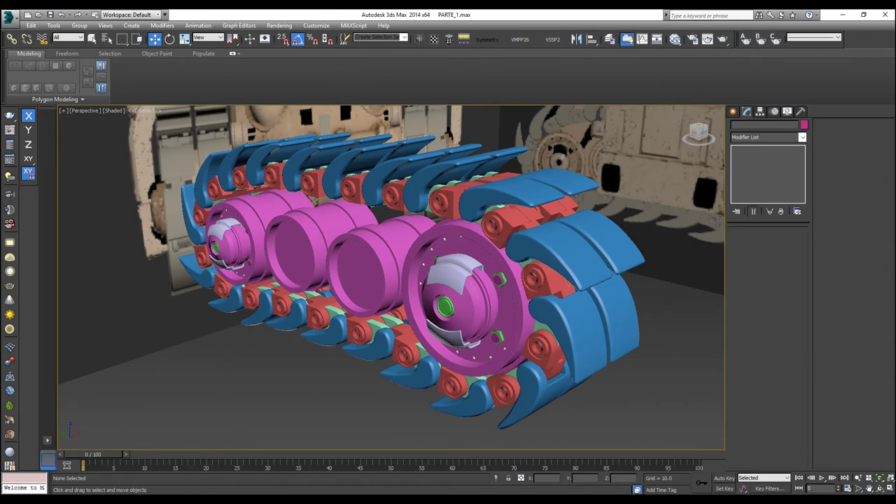
pyautogui.moveTo(424, 285); pyautogui.dragTo(430, 295, button='middle')
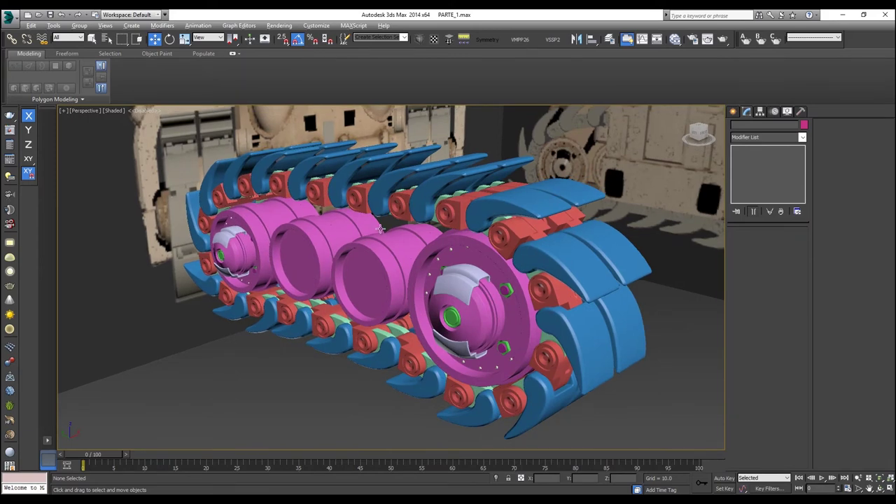
pyautogui.keyDown('alt'); pyautogui.moveTo(380, 228); pyautogui.dragTo(473, 266, button='middle'); pyautogui.keyUp('alt')
pyautogui.keyDown('alt'); pyautogui.moveTo(419, 259); pyautogui.dragTo(458, 363, button='middle'); pyautogui.keyUp('alt')
# Create a box about 167 wide, 22 long and 12 high between the two rollers and the upper track links.
pyautogui.press('l')
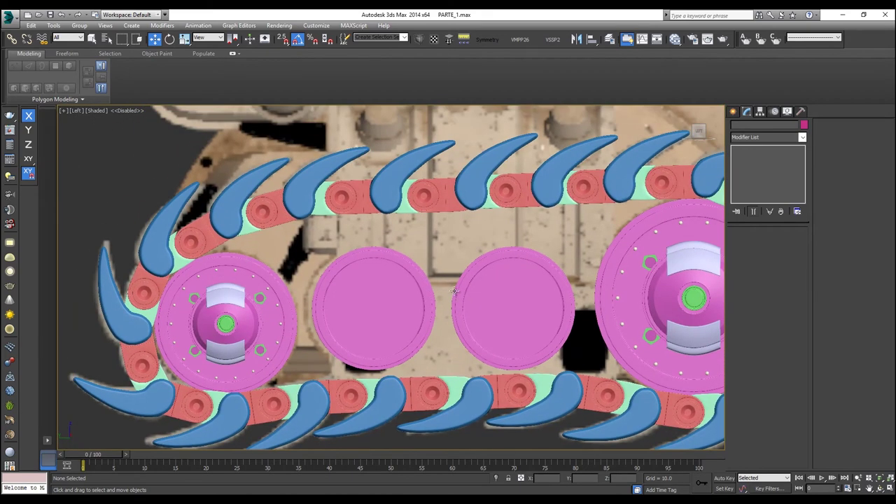
pyautogui.click(732, 112)
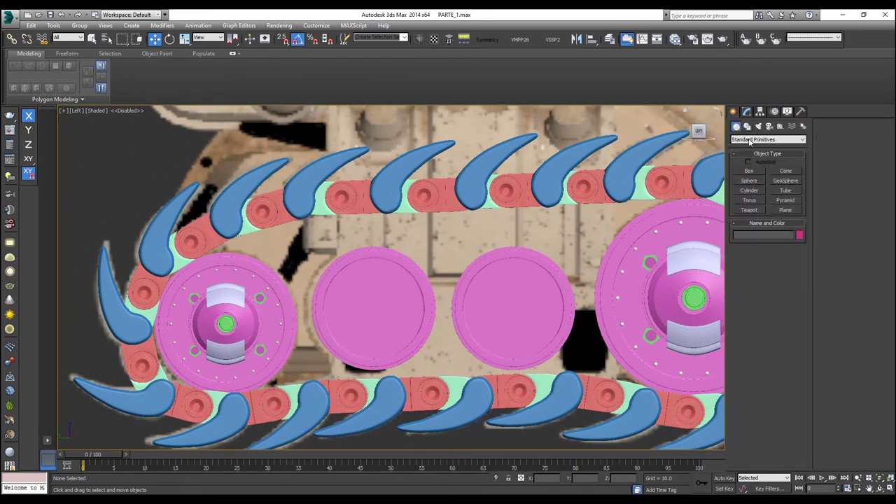
pyautogui.click(749, 171)
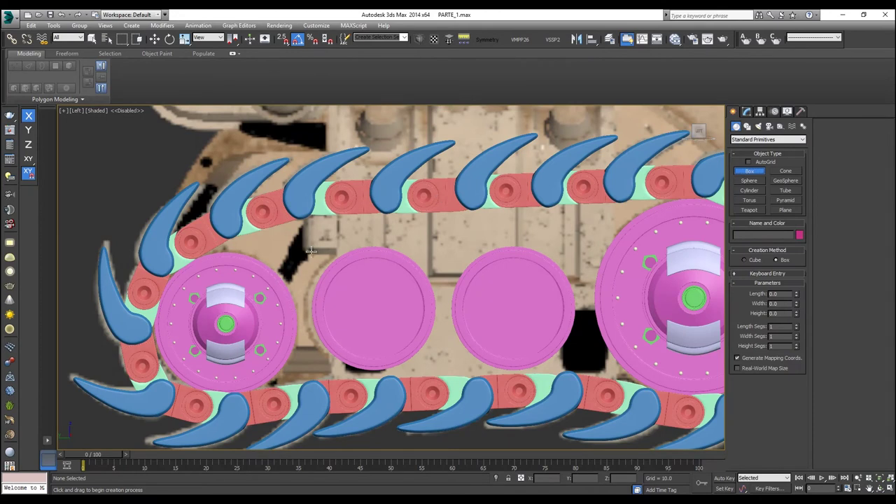
pyautogui.moveTo(305, 251); pyautogui.dragTo(593, 213)
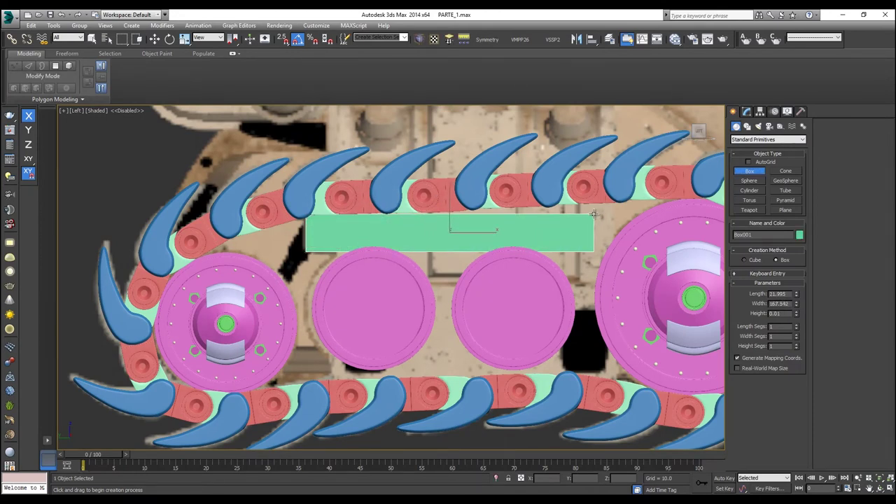
pyautogui.moveTo(593, 213)
pyautogui.mouseDown()
pyautogui.moveTo(594, 221)
pyautogui.moveTo(594, 214)
pyautogui.mouseUp()
pyautogui.click(529, 193)
pyautogui.rightClick(470, 196)
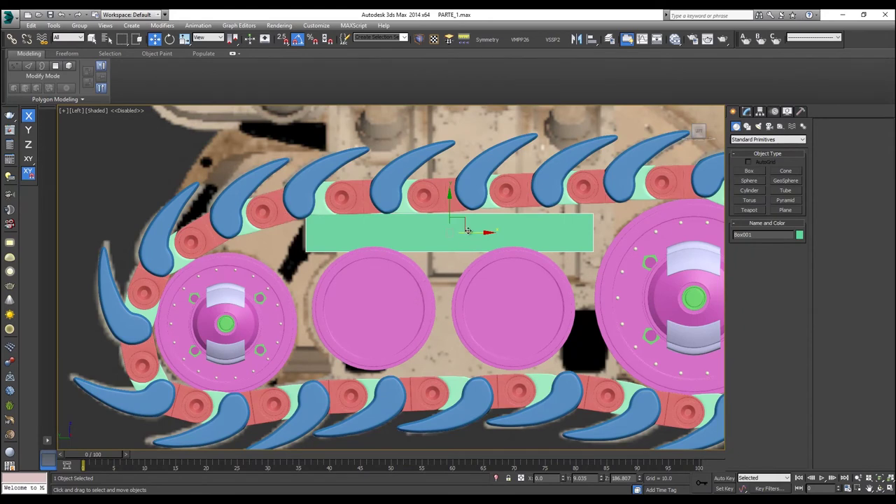
# Lower the box slightly clear of the upper links and move it along X to the track's inner edge.
pyautogui.scroll(2, 463, 237)
pyautogui.scroll(2, 445, 215)
pyautogui.moveTo(449, 223)
pyautogui.mouseDown()
pyautogui.moveTo(451, 281)
pyautogui.moveTo(456, 224)
pyautogui.mouseUp()
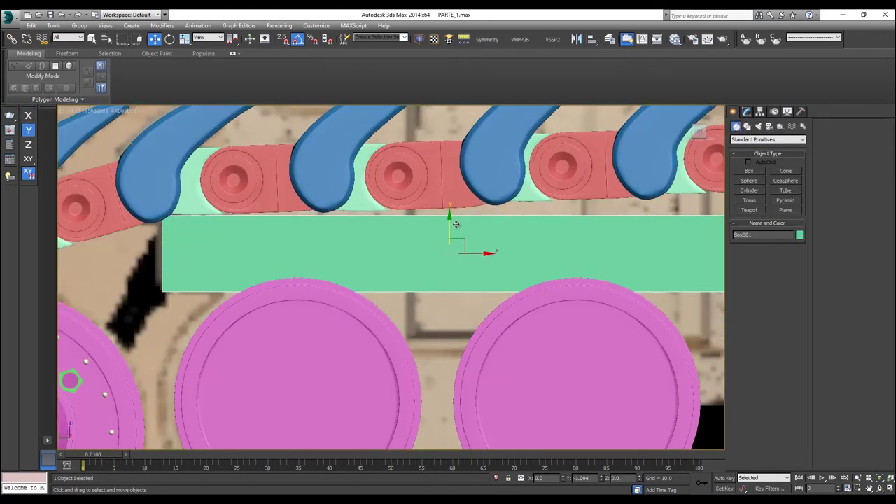
pyautogui.scroll(-3, 456, 224)
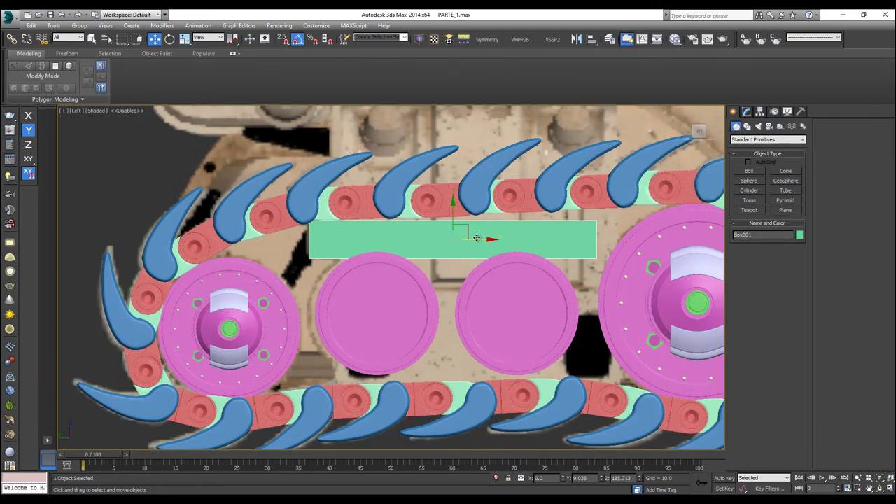
pyautogui.press('t')
pyautogui.moveTo(549, 276); pyautogui.dragTo(406, 292)
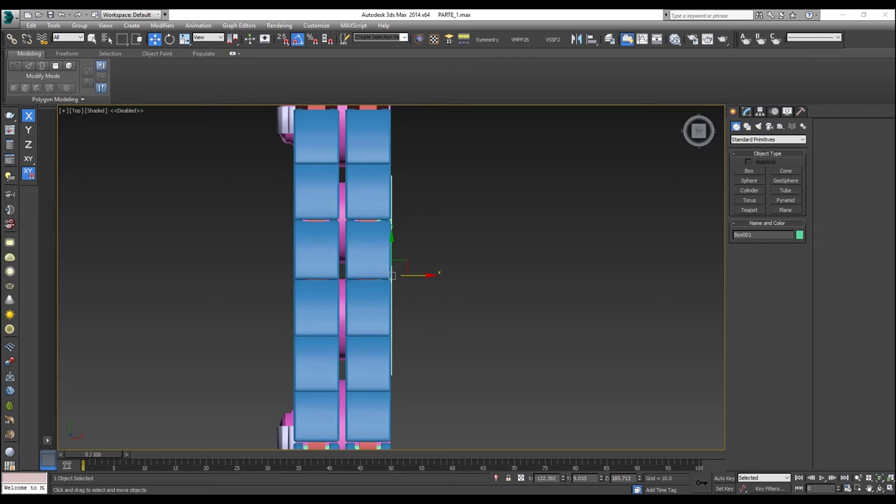
# Increase the box's height to about 81.4 so it extends across the track's width.
pyautogui.click(746, 111)
pyautogui.moveTo(516, 221); pyautogui.dragTo(632, 218, button='middle')
pyautogui.scroll(2, 527, 250)
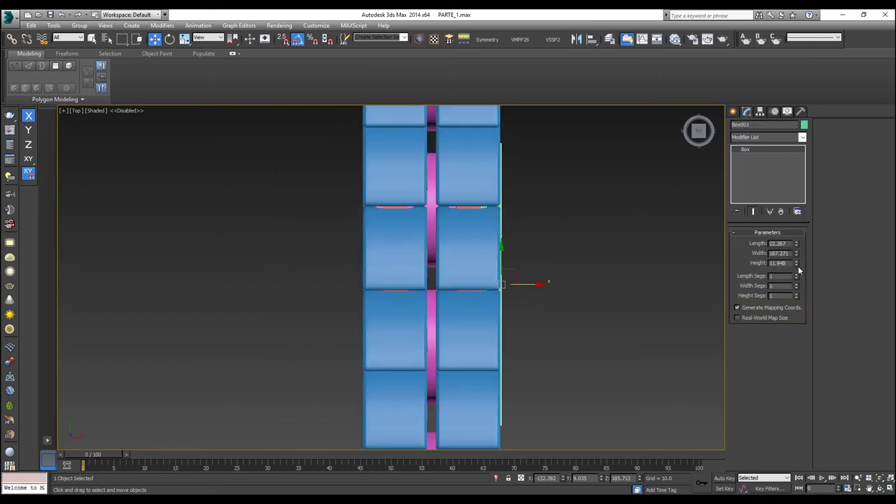
pyautogui.moveTo(796, 265); pyautogui.dragTo(764, 489)
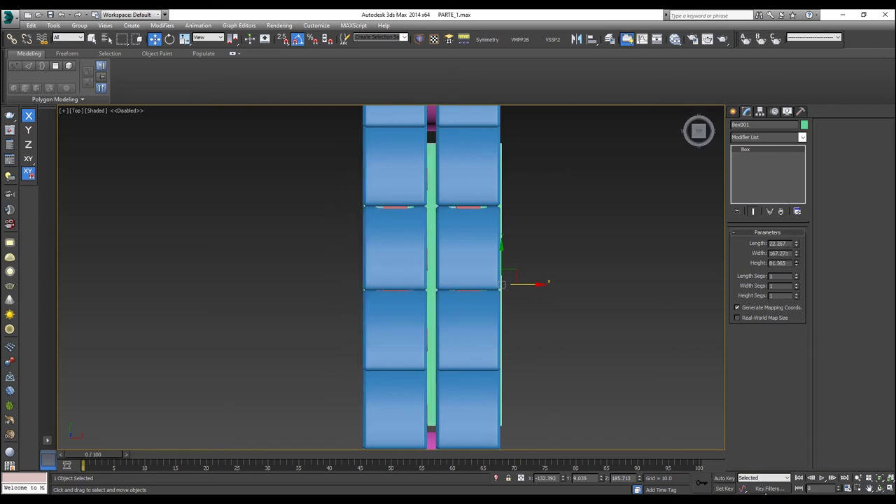
# Convert the box above the rollers to Editable Poly.
pyautogui.press('l')
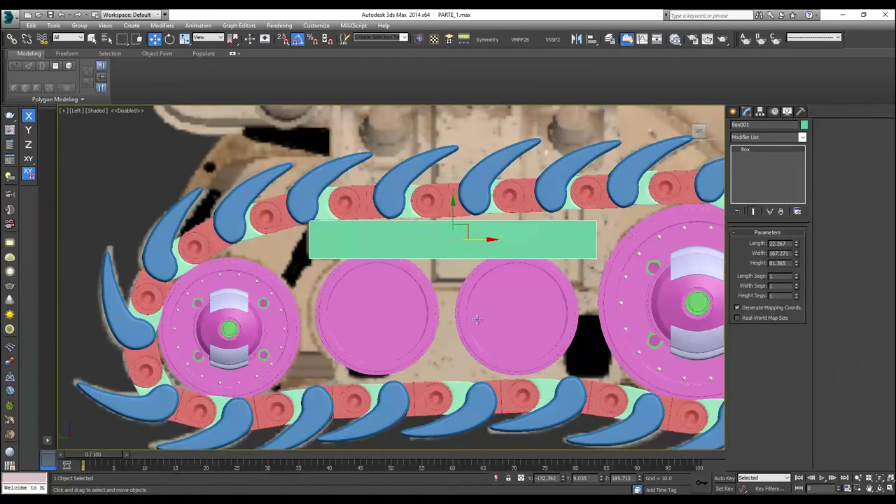
pyautogui.rightClick(480, 221)
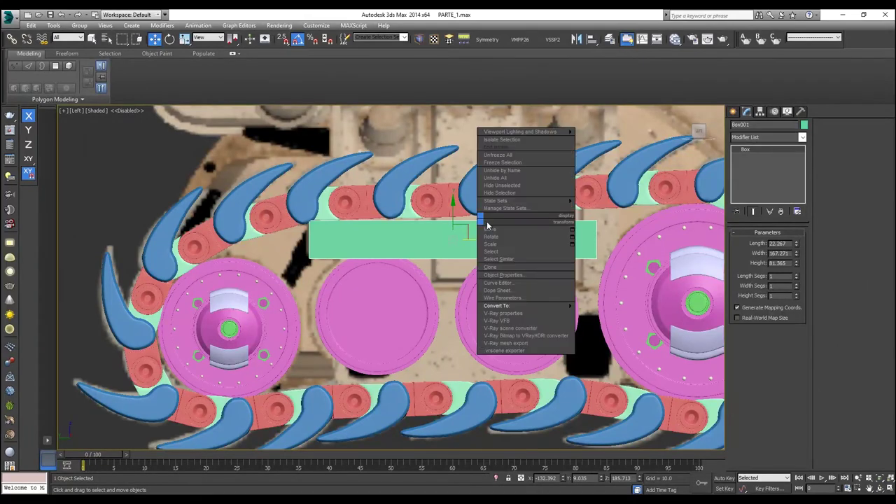
pyautogui.moveTo(532, 306)
pyautogui.click(609, 314)
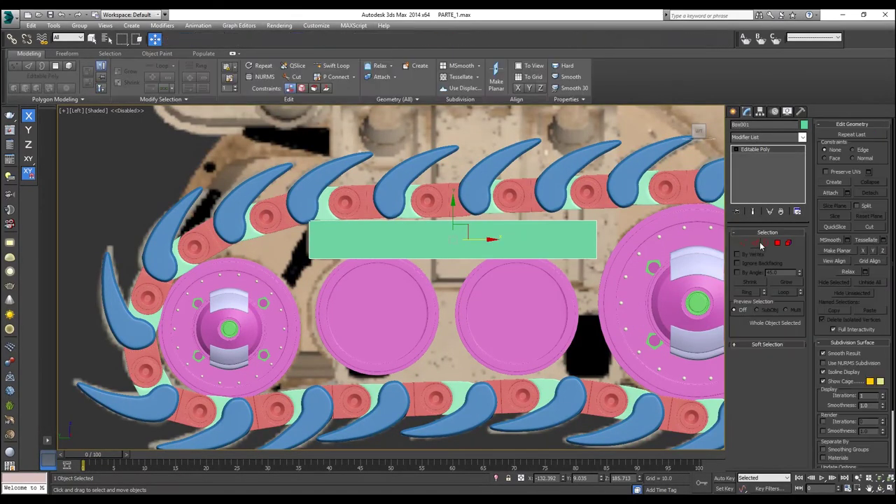
# Connect the long edges of the box with two segments, dividing it lengthwise into three sections.
pyautogui.click(758, 241)
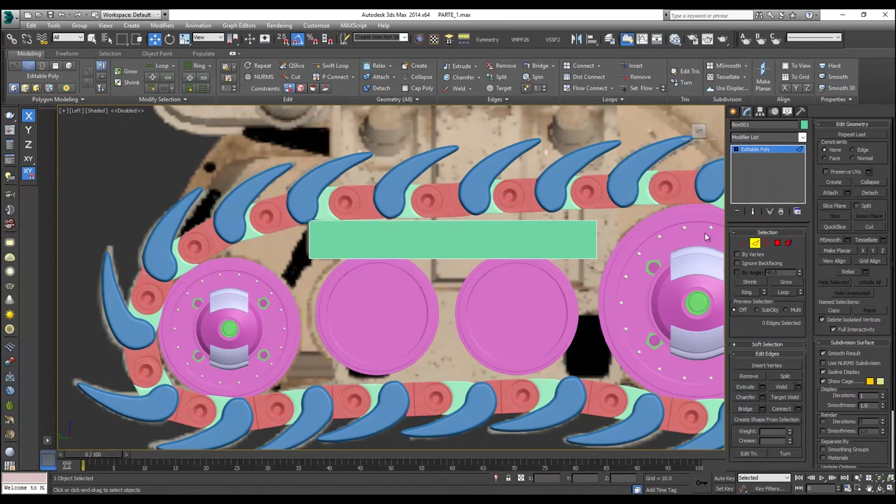
pyautogui.moveTo(501, 313); pyautogui.dragTo(441, 177)
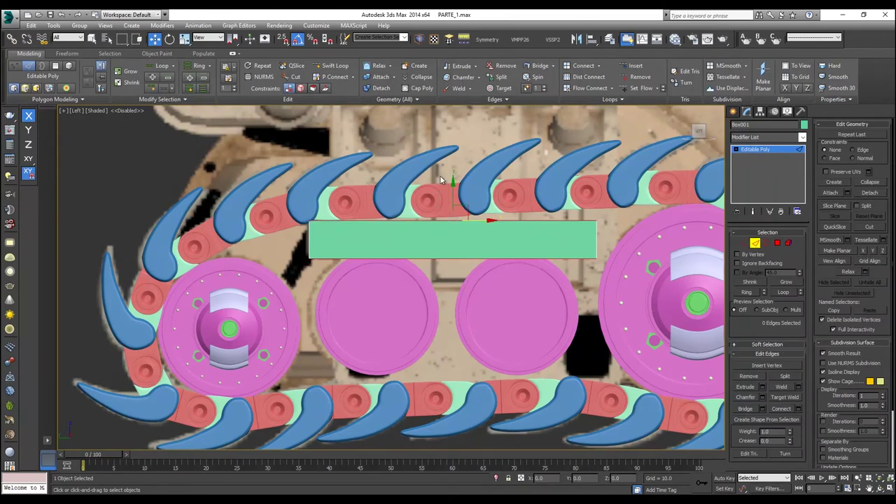
pyautogui.click(599, 66)
pyautogui.click(605, 79)
pyautogui.click(397, 280)
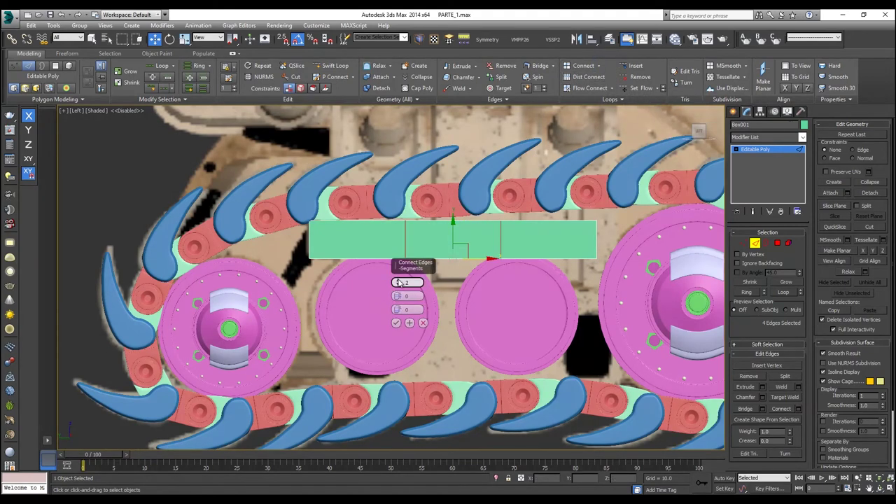
pyautogui.click(396, 323)
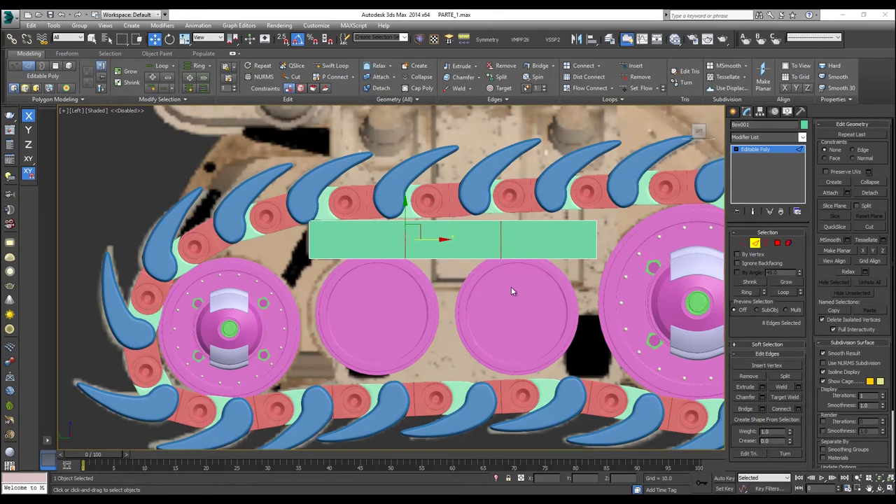
# Lower the two inner edge loops slightly and raise the vertices at the end near the large wheel to curve the box.
pyautogui.moveTo(404, 215); pyautogui.dragTo(404, 222)
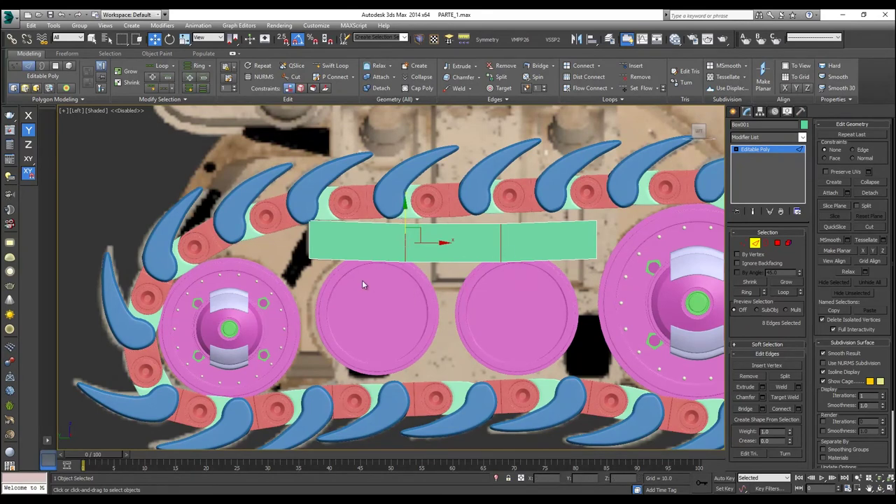
pyautogui.moveTo(607, 268); pyautogui.dragTo(575, 209)
pyautogui.click(744, 243)
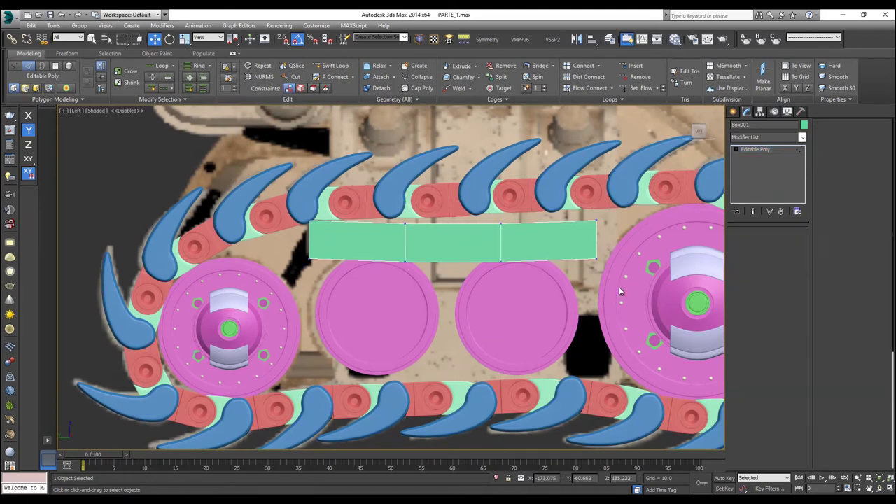
pyautogui.keyDown('ctrl'); pyautogui.moveTo(321, 287); pyautogui.dragTo(309, 219); pyautogui.keyUp('ctrl')
pyautogui.moveTo(622, 263); pyautogui.dragTo(595, 208)
pyautogui.scroll(-5, 392, 280)
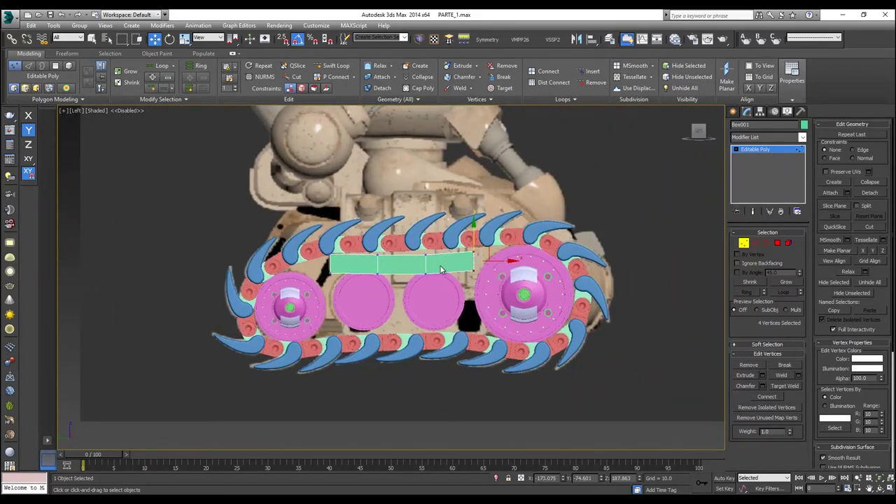
pyautogui.scroll(4, 424, 273)
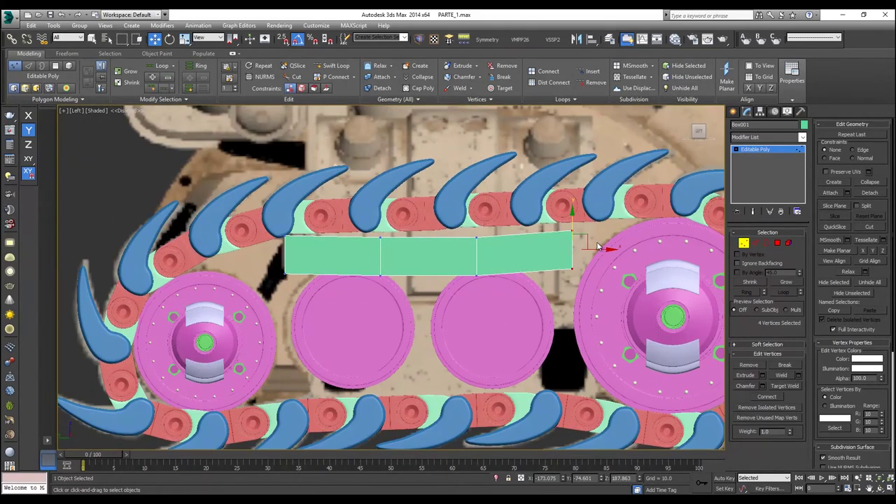
# Isolate the curved box in the perspective view.
pyautogui.press('p')
pyautogui.scroll(-5, 595, 246)
pyautogui.keyDown('alt'); pyautogui.moveTo(582, 247); pyautogui.dragTo(504, 271, button='middle'); pyautogui.keyUp('alt')
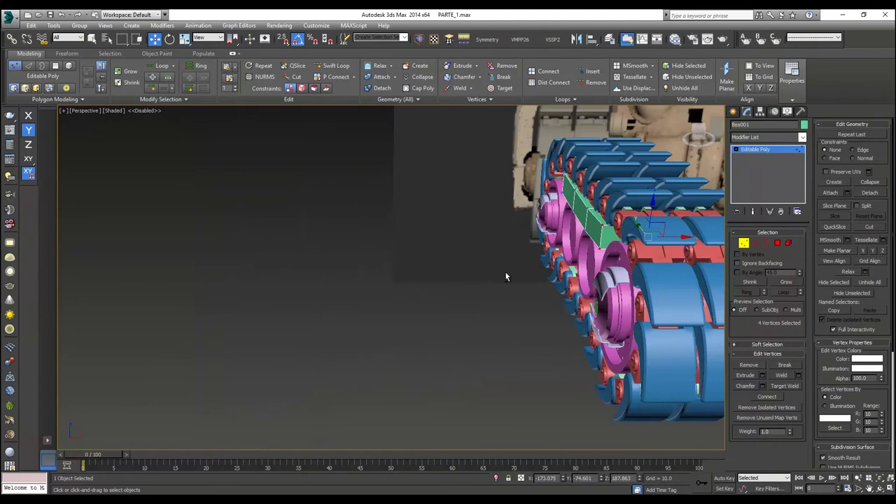
pyautogui.rightClick(561, 260)
pyautogui.click(587, 181)
pyautogui.moveTo(568, 235); pyautogui.dragTo(606, 246, button='middle')
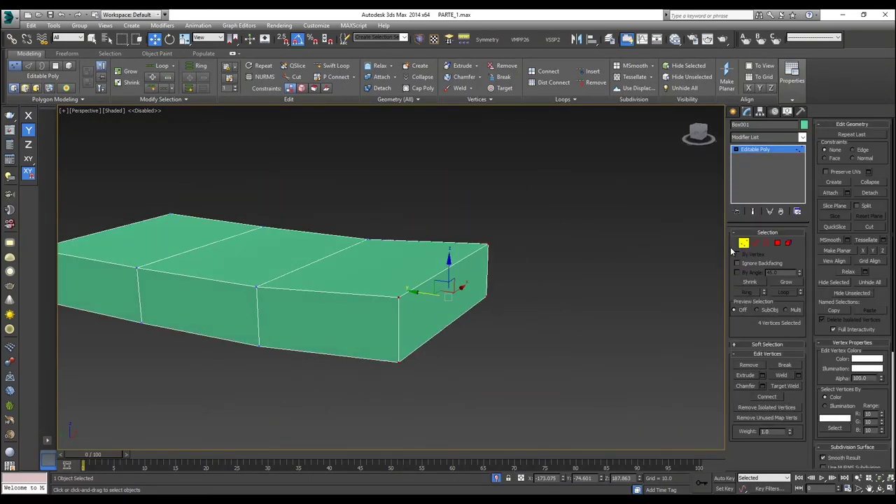
# Select the outer edges of the isolated box, excluding the cross-section loops, and chamfer them by 3.437.
pyautogui.moveTo(484, 274)
pyautogui.keyDown('alt'); pyautogui.mouseDown(button='middle')
pyautogui.moveTo(533, 271)
pyautogui.moveTo(437, 300)
pyautogui.moveTo(349, 298)
pyautogui.mouseUp(button='middle'); pyautogui.keyUp('alt')
pyautogui.keyDown('alt'); pyautogui.moveTo(469, 294); pyautogui.dragTo(318, 297, button='middle'); pyautogui.keyUp('alt')
pyautogui.keyDown('ctrl'); pyautogui.moveTo(436, 366); pyautogui.dragTo(431, 217); pyautogui.keyUp('ctrl')
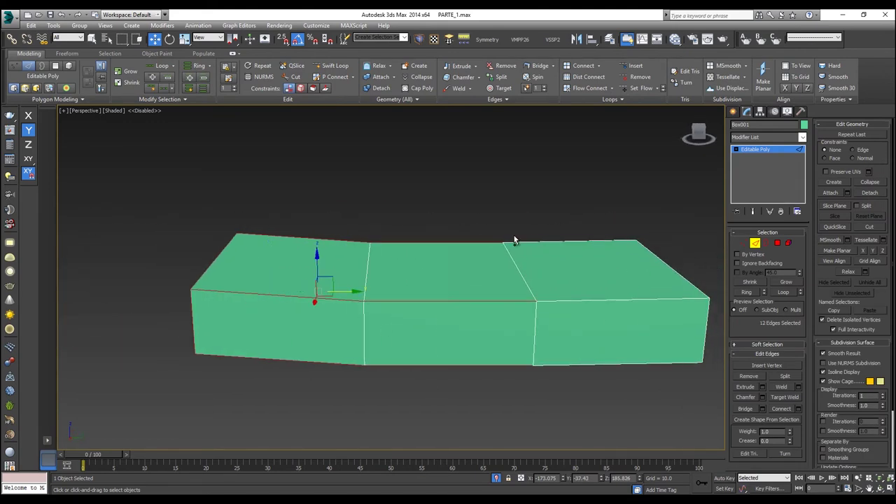
pyautogui.moveTo(514, 238); pyautogui.dragTo(407, 230, button='middle')
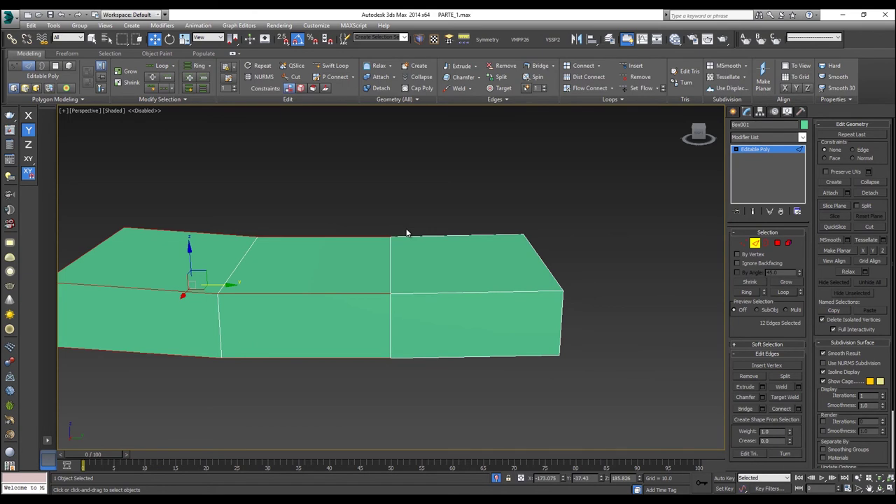
pyautogui.click(478, 77)
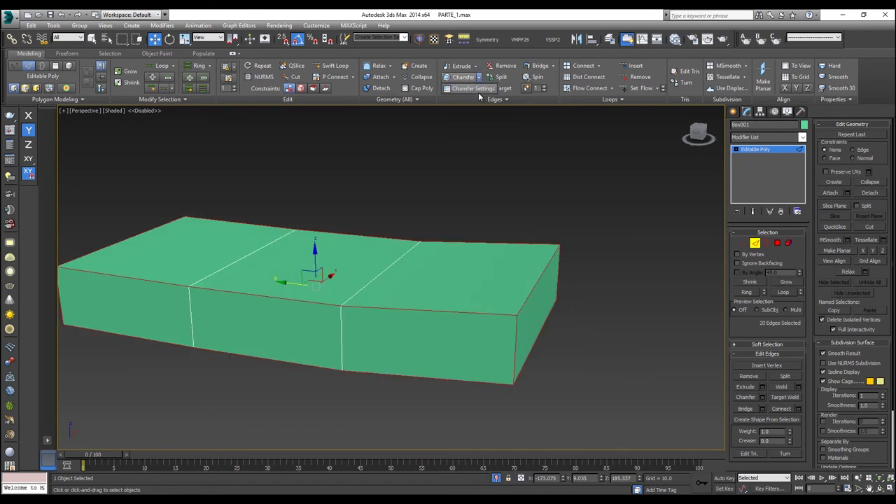
pyautogui.click(475, 90)
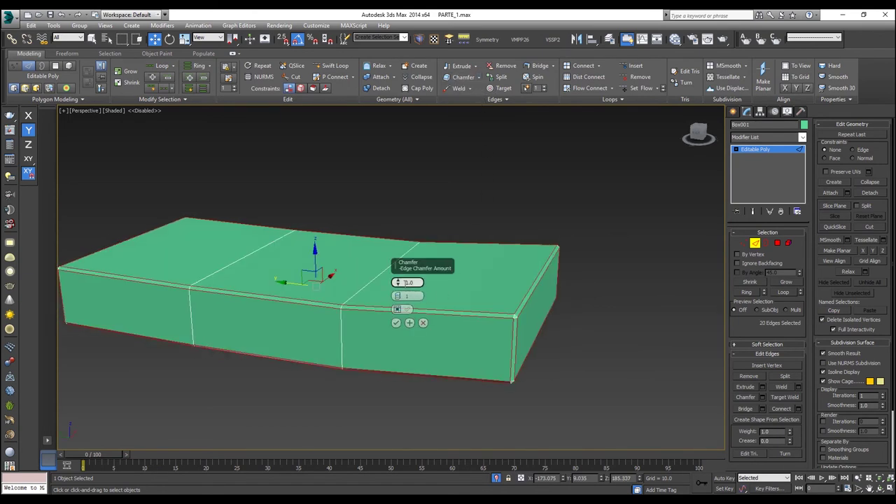
pyautogui.moveTo(398, 282); pyautogui.dragTo(396, 270)
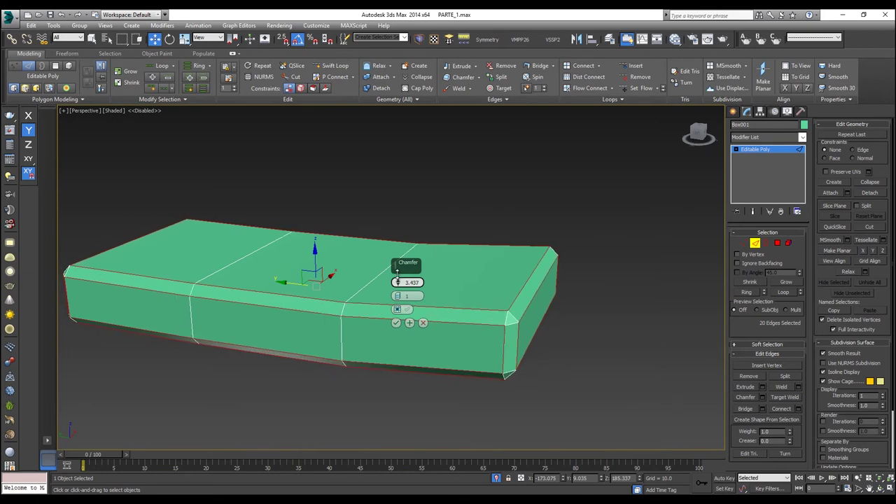
pyautogui.moveTo(547, 266)
pyautogui.keyDown('alt'); pyautogui.mouseDown(button='middle')
pyautogui.moveTo(546, 237)
pyautogui.moveTo(536, 271)
pyautogui.mouseUp(button='middle'); pyautogui.keyUp('alt')
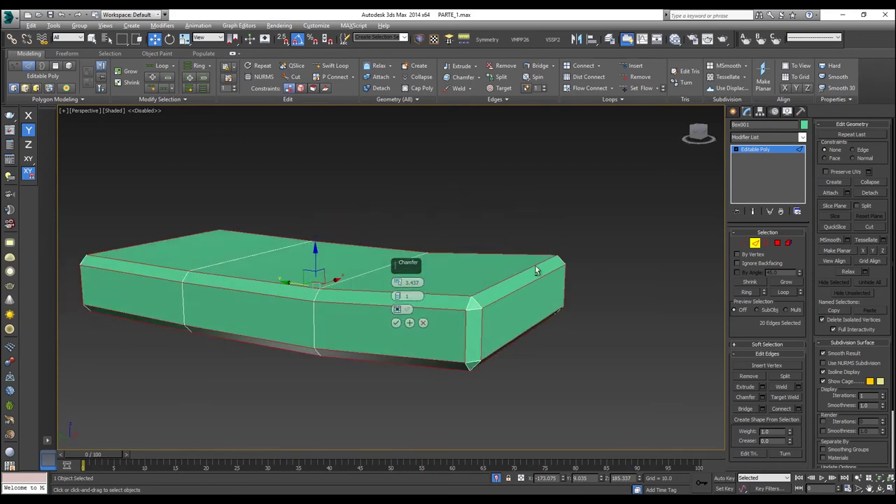
pyautogui.click(396, 323)
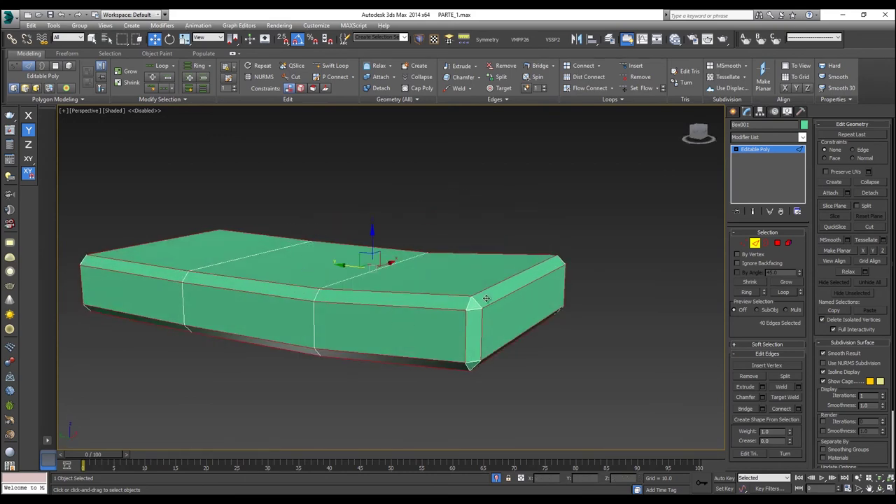
pyautogui.scroll(2, 474, 314)
pyautogui.keyDown('ctrl'); pyautogui.click(470, 312); pyautogui.keyUp('ctrl')
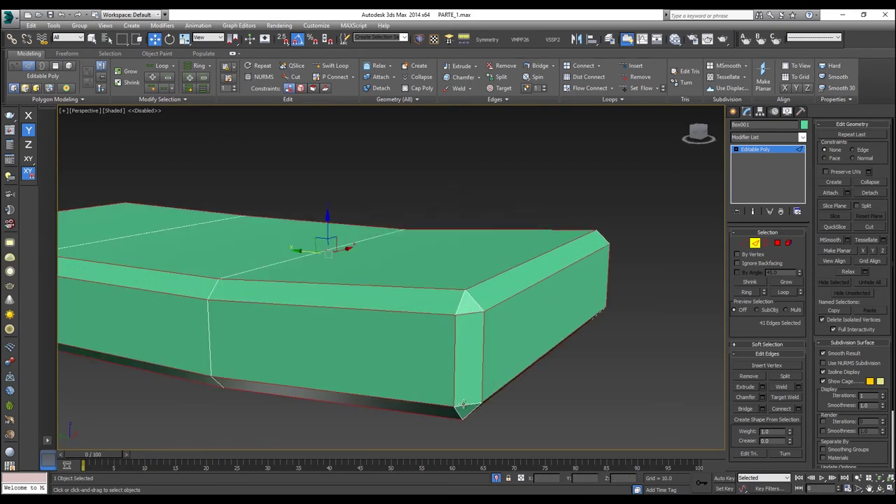
pyautogui.keyDown('ctrl'); pyautogui.click(474, 402); pyautogui.keyUp('ctrl')
pyautogui.click(508, 300)
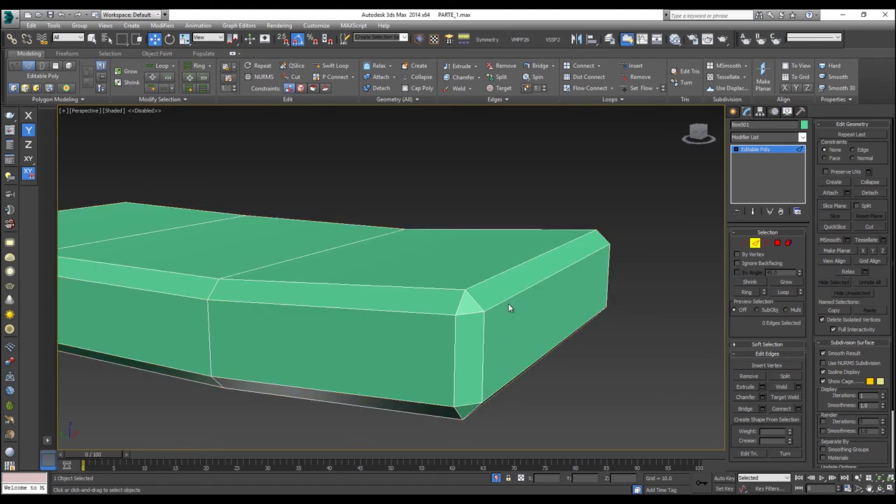
# Select the four lengthwise chamfer edges bordering one short end of the box.
pyautogui.click(508, 298)
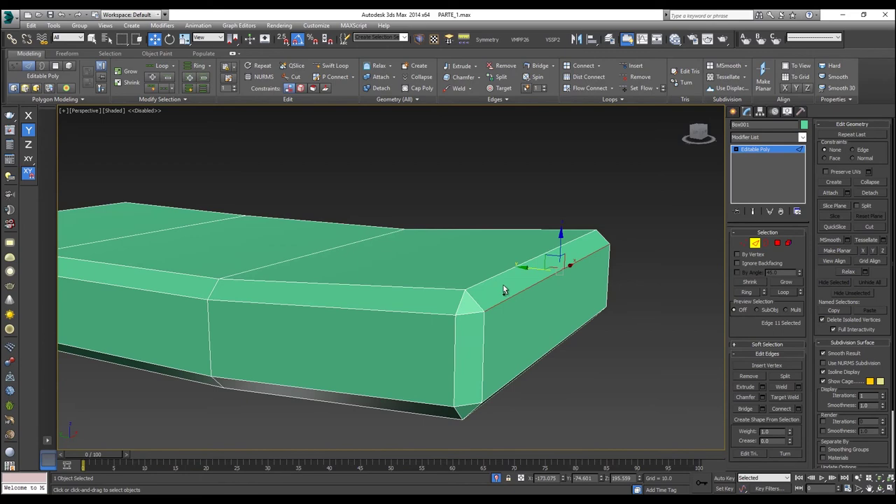
pyautogui.keyDown('ctrl'); pyautogui.click(500, 275); pyautogui.keyUp('ctrl')
pyautogui.keyDown('alt'); pyautogui.moveTo(521, 333); pyautogui.dragTo(494, 292, button='middle'); pyautogui.keyUp('alt')
pyautogui.hotkey('alt', 'x')
pyautogui.keyDown('ctrl'); pyautogui.click(496, 320); pyautogui.keyUp('ctrl')
pyautogui.keyDown('ctrl'); pyautogui.click(484, 284); pyautogui.keyUp('ctrl')
pyautogui.hotkey('alt', 'x')
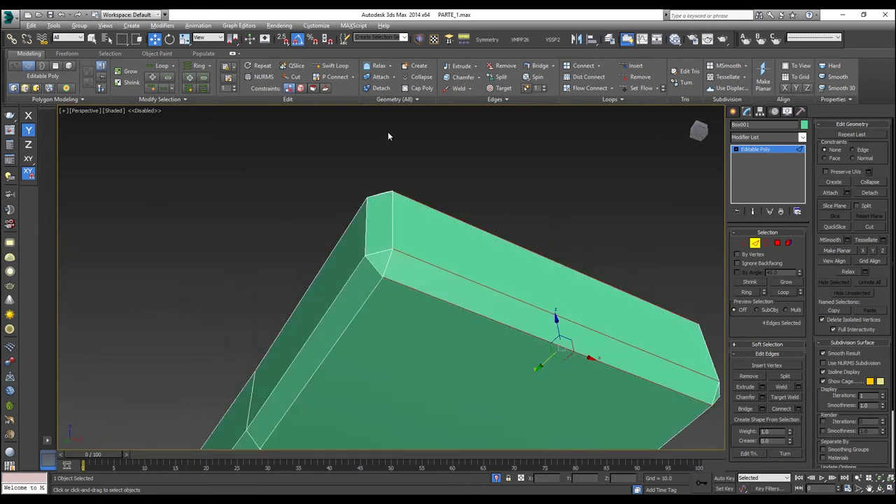
pyautogui.click(158, 66)
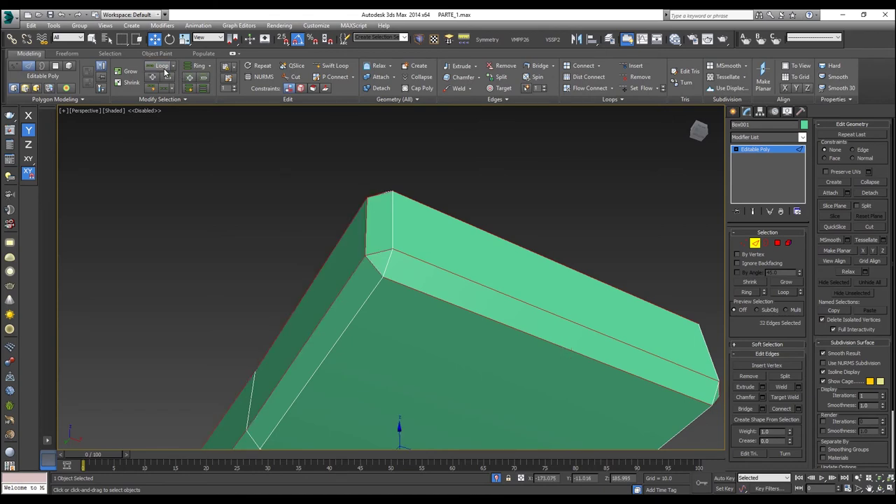
pyautogui.hotkey('ctrl', 'z')
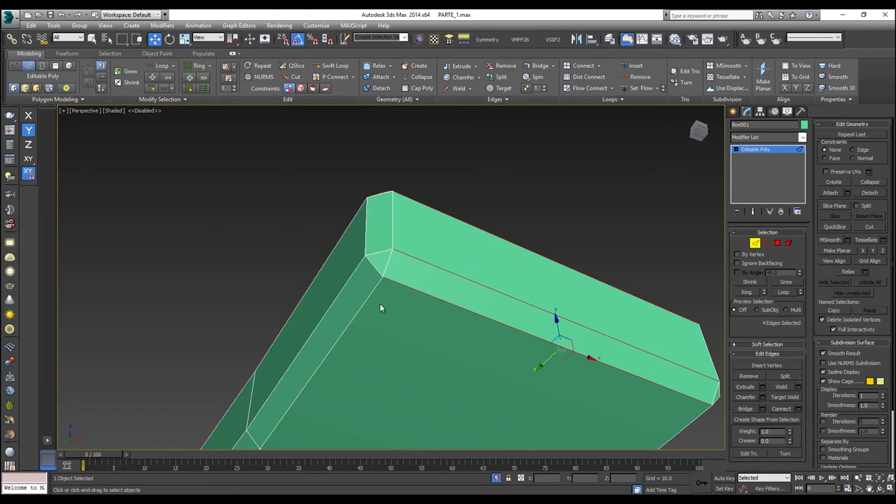
# Add the chamfer edges along one long side of the box to the edge selection in see-through display.
pyautogui.keyDown('alt'); pyautogui.moveTo(380, 305); pyautogui.dragTo(424, 308, button='middle'); pyautogui.keyUp('alt')
pyautogui.hotkey('alt', 'x')
pyautogui.keyDown('ctrl'); pyautogui.moveTo(429, 264); pyautogui.dragTo(390, 189); pyautogui.keyUp('ctrl')
pyautogui.moveTo(391, 189)
pyautogui.keyDown('alt'); pyautogui.mouseDown(button='middle')
pyautogui.moveTo(413, 244)
pyautogui.moveTo(394, 192)
pyautogui.mouseUp(button='middle'); pyautogui.keyUp('alt')
pyautogui.keyDown('ctrl'); pyautogui.moveTo(393, 192); pyautogui.dragTo(372, 164); pyautogui.keyUp('ctrl')
pyautogui.moveTo(400, 202); pyautogui.dragTo(494, 204, button='middle')
pyautogui.keyDown('ctrl'); pyautogui.moveTo(396, 173); pyautogui.dragTo(378, 143); pyautogui.keyUp('ctrl')
pyautogui.moveTo(421, 305); pyautogui.dragTo(406, 336, button='middle')
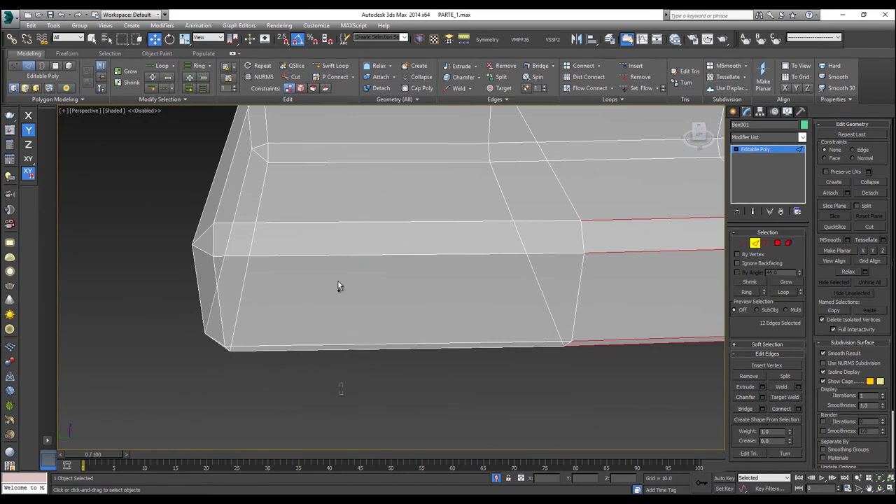
# Add the chamfer edges at the opposite short end of the box to the edge selection.
pyautogui.keyDown('ctrl'); pyautogui.moveTo(326, 216); pyautogui.dragTo(325, 215); pyautogui.keyUp('ctrl')
pyautogui.keyDown('alt'); pyautogui.moveTo(325, 215); pyautogui.dragTo(312, 256, button='middle'); pyautogui.keyUp('alt')
pyautogui.keyDown('ctrl'); pyautogui.moveTo(294, 220); pyautogui.dragTo(92, 208); pyautogui.keyUp('ctrl')
pyautogui.keyDown('alt'); pyautogui.moveTo(140, 224); pyautogui.dragTo(237, 235, button='middle'); pyautogui.keyUp('alt')
pyautogui.keyDown('alt'); pyautogui.moveTo(453, 385); pyautogui.dragTo(530, 369, button='middle'); pyautogui.keyUp('alt')
pyautogui.keyDown('ctrl'); pyautogui.click(452, 287); pyautogui.keyUp('ctrl')
pyautogui.keyDown('ctrl'); pyautogui.click(451, 319); pyautogui.keyUp('ctrl')
# Add the chamfer edges along the second long side of the box to the edge selection.
pyautogui.scroll(-4, 450, 328)
pyautogui.scroll(-2, 510, 343)
pyautogui.keyDown('ctrl'); pyautogui.click(498, 348); pyautogui.keyUp('ctrl')
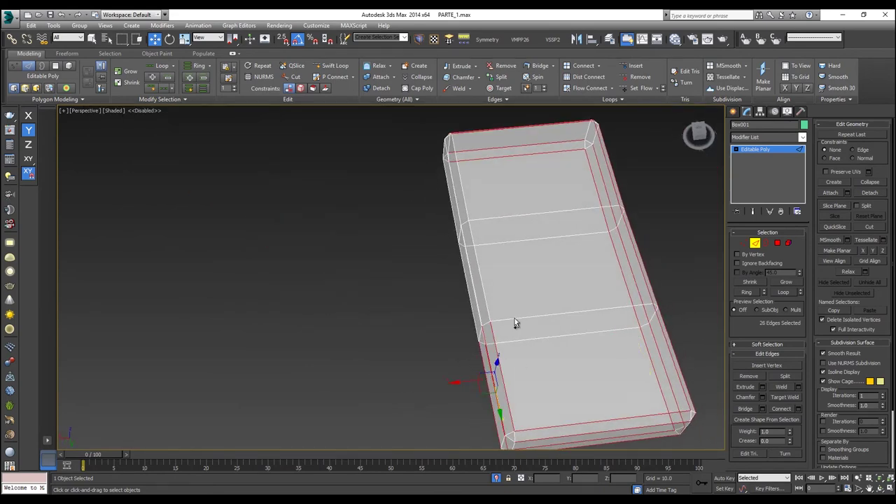
pyautogui.keyDown('ctrl'); pyautogui.moveTo(446, 291); pyautogui.dragTo(445, 290); pyautogui.keyUp('ctrl')
pyautogui.keyDown('alt'); pyautogui.moveTo(452, 291); pyautogui.dragTo(433, 354, button='middle'); pyautogui.keyUp('alt')
pyautogui.keyDown('ctrl'); pyautogui.moveTo(420, 239); pyautogui.dragTo(455, 241); pyautogui.keyUp('ctrl')
pyautogui.keyDown('alt'); pyautogui.moveTo(448, 327); pyautogui.dragTo(564, 357, button='middle'); pyautogui.keyUp('alt')
# Add the remaining short edges at the chamfered corners to the selection and restore the opaque display.
pyautogui.scroll(4, 564, 356)
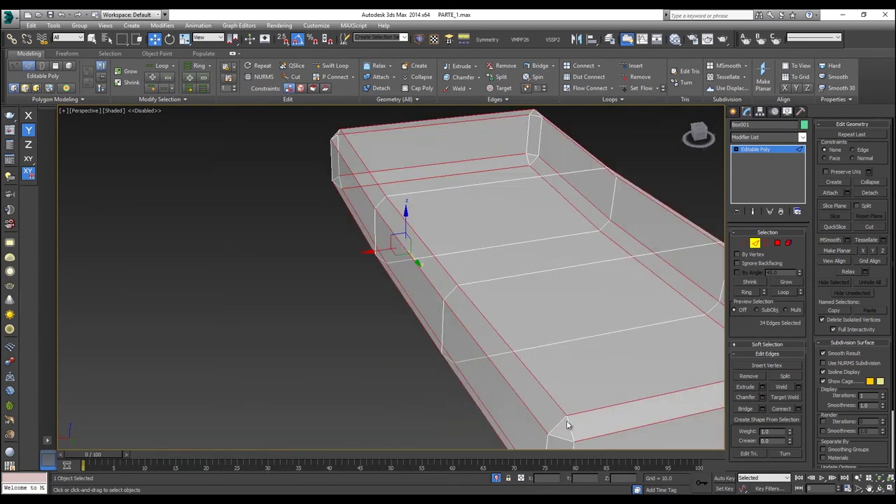
pyautogui.keyDown('ctrl'); pyautogui.click(561, 440); pyautogui.keyUp('ctrl')
pyautogui.moveTo(556, 431); pyautogui.dragTo(466, 262, button='middle')
pyautogui.keyDown('ctrl'); pyautogui.click(516, 357); pyautogui.keyUp('ctrl')
pyautogui.scroll(-3, 533, 340)
pyautogui.keyDown('ctrl'); pyautogui.click(473, 242); pyautogui.keyUp('ctrl')
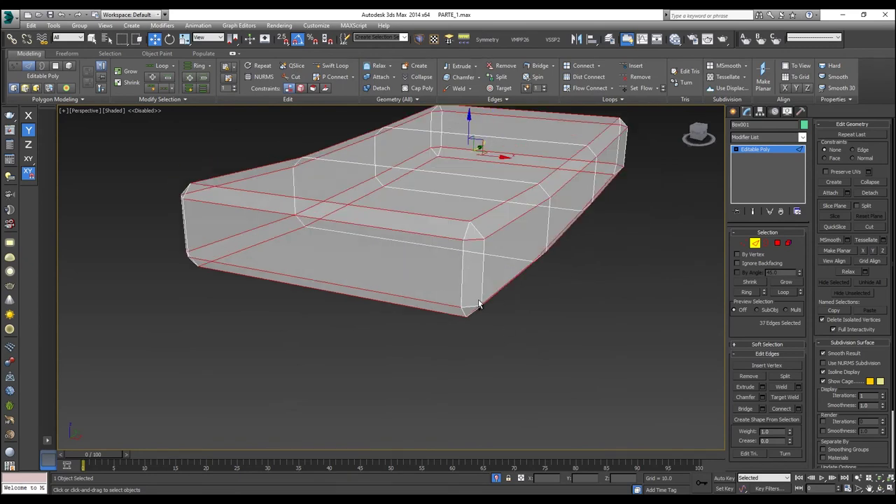
pyautogui.moveTo(497, 314)
pyautogui.keyDown('alt'); pyautogui.mouseDown(button='middle')
pyautogui.moveTo(440, 252)
pyautogui.moveTo(456, 346)
pyautogui.moveTo(403, 264)
pyautogui.moveTo(399, 238)
pyautogui.moveTo(382, 255)
pyautogui.moveTo(365, 245)
pyautogui.mouseUp(button='middle'); pyautogui.keyUp('alt')
# Chamfer the selected border edges of the box by 0.14 to create narrow support edges.
pyautogui.rightClick(366, 245)
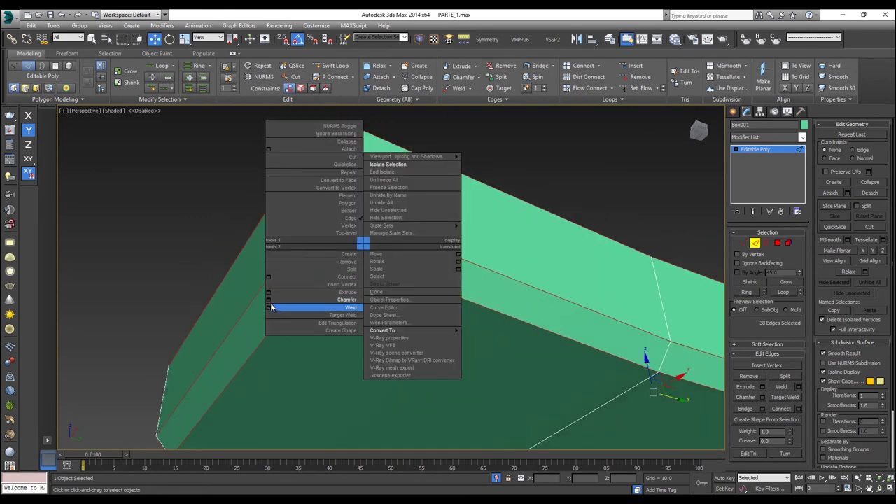
pyautogui.click(269, 299)
pyautogui.keyDown('alt'); pyautogui.moveTo(335, 269); pyautogui.dragTo(345, 229, button='middle'); pyautogui.keyUp('alt')
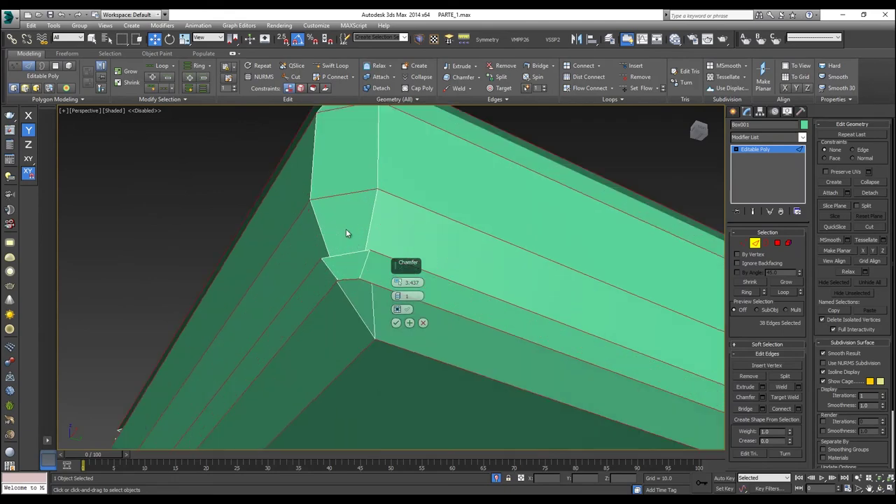
pyautogui.rightClick(398, 282)
pyautogui.moveTo(398, 282); pyautogui.dragTo(399, 283)
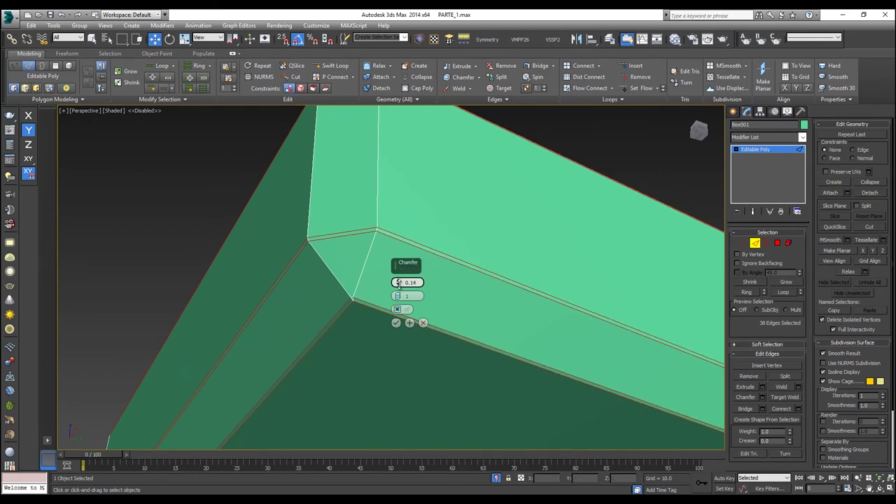
pyautogui.click(396, 322)
# Examine the vertices at a chamfered corner of the box up close.
pyautogui.click(745, 243)
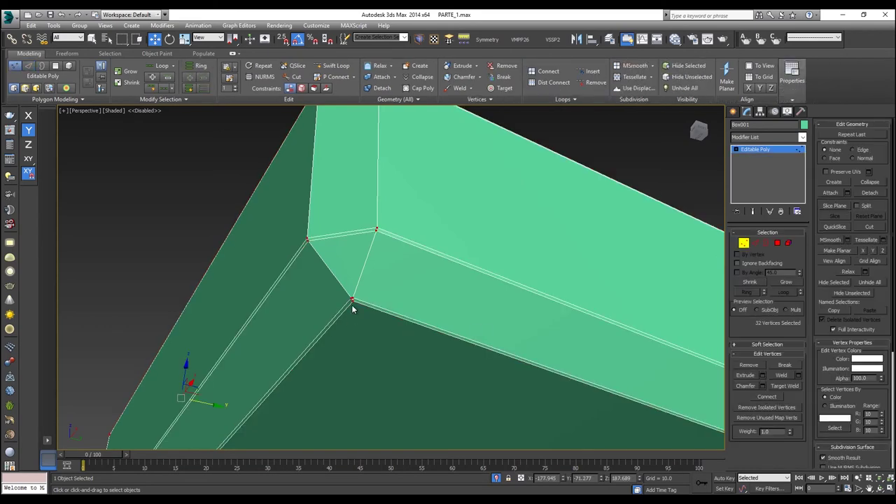
pyautogui.keyDown('alt'); pyautogui.moveTo(353, 301); pyautogui.dragTo(415, 284, button='middle'); pyautogui.keyUp('alt')
pyautogui.click(414, 285)
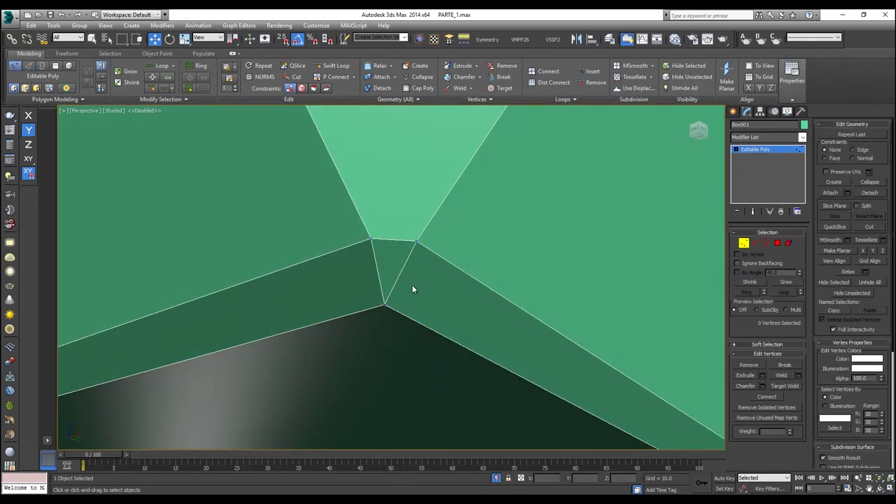
pyautogui.scroll(-1, 388, 250)
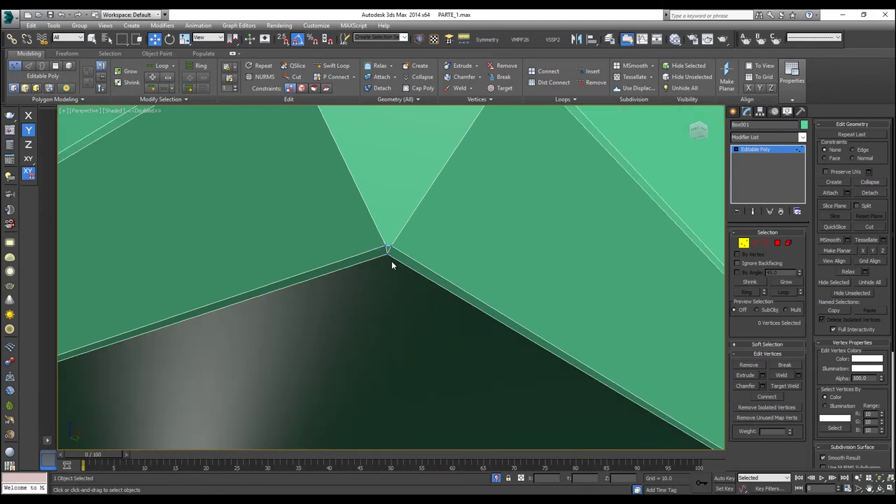
pyautogui.scroll(-3, 392, 263)
pyautogui.scroll(3, 388, 258)
pyautogui.scroll(-4, 395, 273)
pyautogui.scroll(-5, 396, 273)
# Apply a MeshSmooth modifier to the whole box and increase its subdivision iterations.
pyautogui.click(743, 243)
pyautogui.keyDown('alt'); pyautogui.moveTo(549, 247); pyautogui.dragTo(445, 254, button='middle'); pyautogui.keyUp('alt')
pyautogui.click(416, 40)
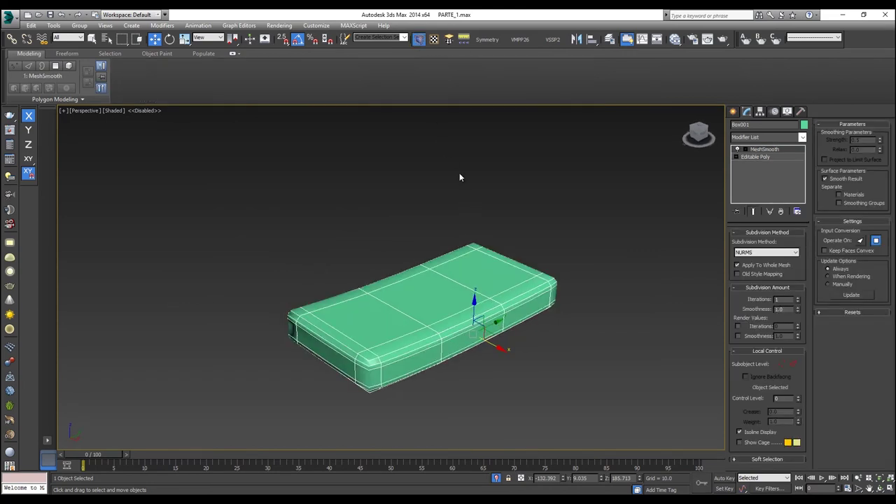
pyautogui.click(797, 298)
pyautogui.click(490, 358)
pyautogui.keyDown('alt'); pyautogui.moveTo(490, 358); pyautogui.dragTo(406, 291, button='middle'); pyautogui.keyUp('alt')
pyautogui.scroll(3, 379, 361)
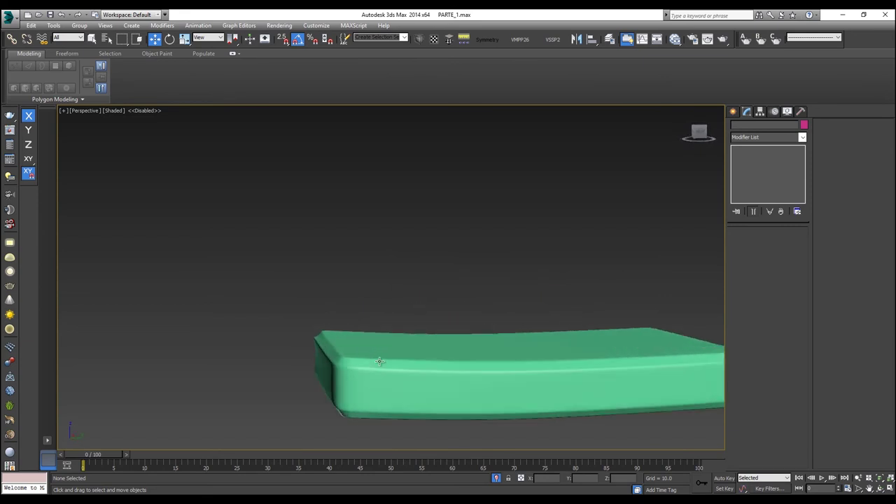
# Examine the smoothed support block from several sides, end its isolation and compare it with the track in the left view.
pyautogui.scroll(1, 379, 361)
pyautogui.scroll(-1, 380, 372)
pyautogui.moveTo(380, 372); pyautogui.dragTo(189, 336, button='middle')
pyautogui.keyDown('alt'); pyautogui.moveTo(490, 332); pyautogui.dragTo(439, 330, button='middle'); pyautogui.keyUp('alt')
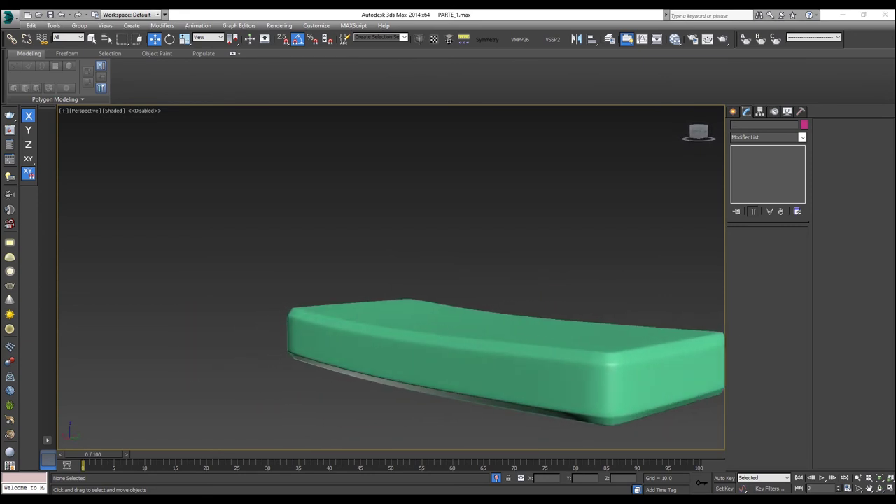
pyautogui.keyDown('alt'); pyautogui.moveTo(609, 335); pyautogui.dragTo(553, 248, button='middle'); pyautogui.keyUp('alt')
pyautogui.rightClick(537, 299)
pyautogui.click(554, 221)
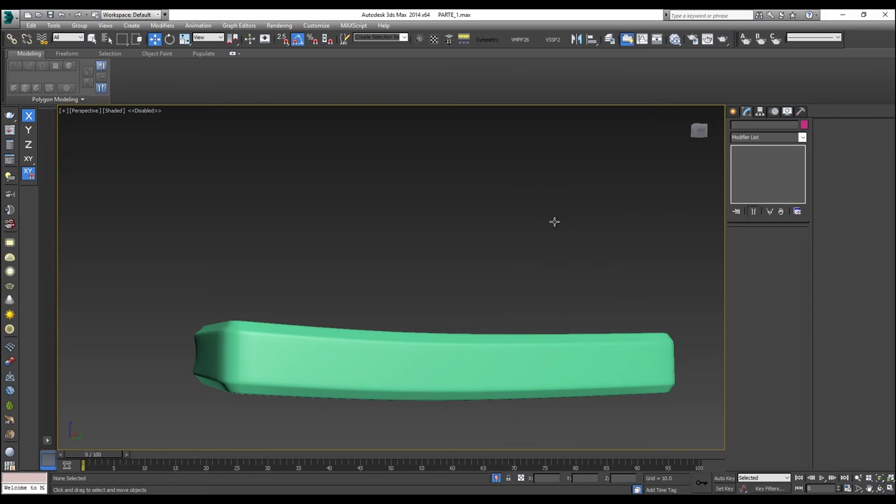
pyautogui.keyDown('alt'); pyautogui.moveTo(392, 241); pyautogui.dragTo(517, 287, button='middle'); pyautogui.keyUp('alt')
pyautogui.scroll(6, 470, 250)
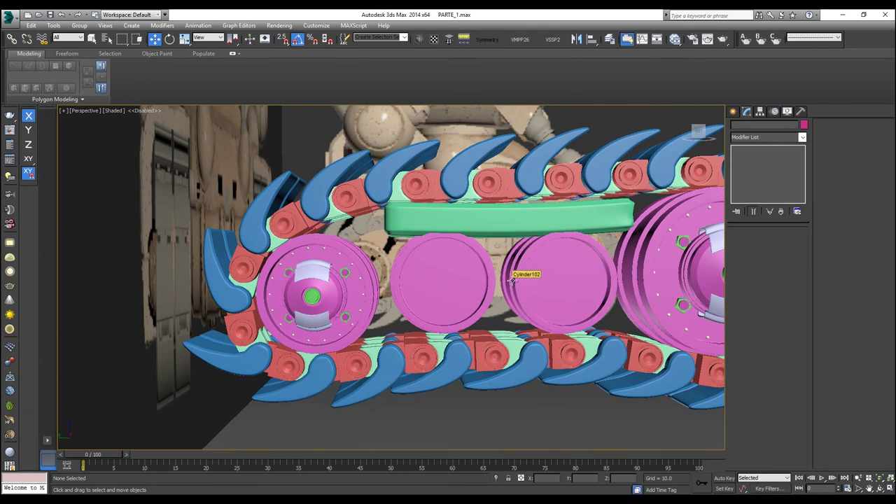
pyautogui.press('l')
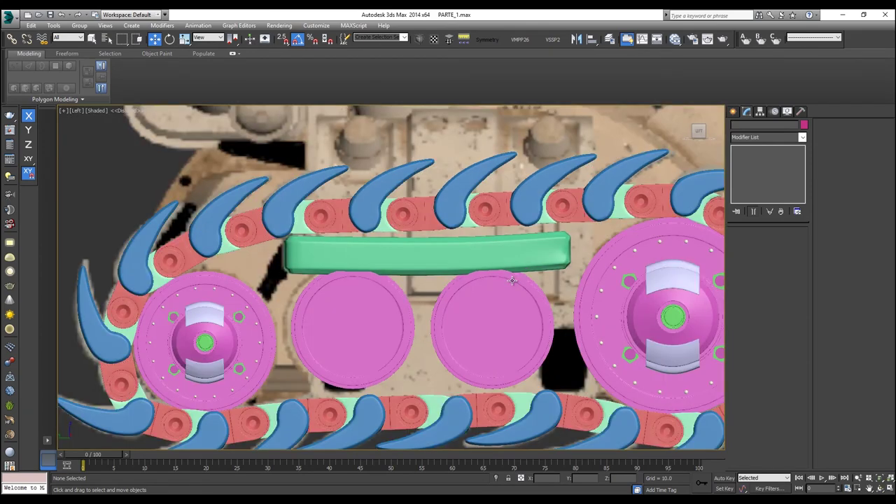
pyautogui.press('z')
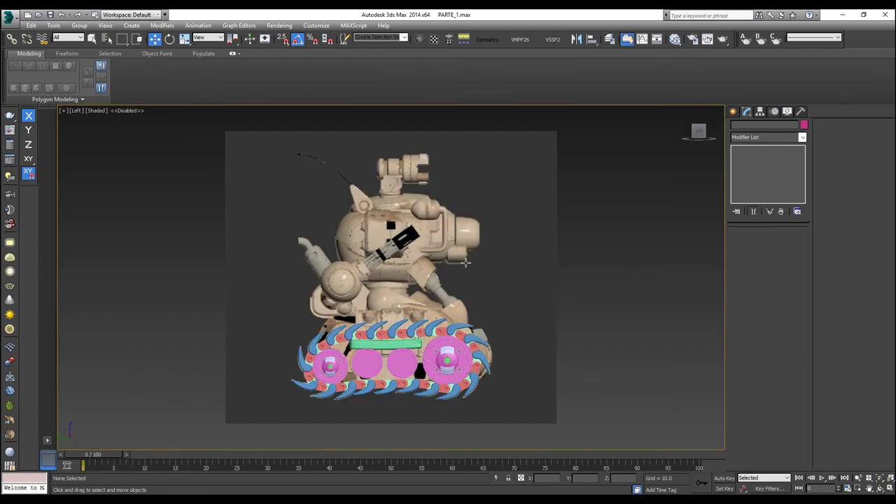
pyautogui.scroll(10, 441, 304)
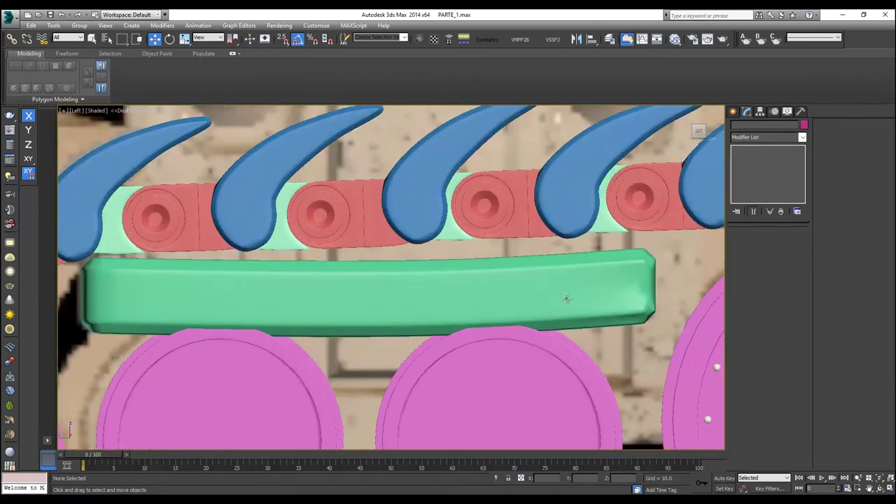
# Isolate the support block and undo its MeshSmooth modifier to return to the faceted corner geometry.
pyautogui.click(632, 300)
pyautogui.click(632, 300)
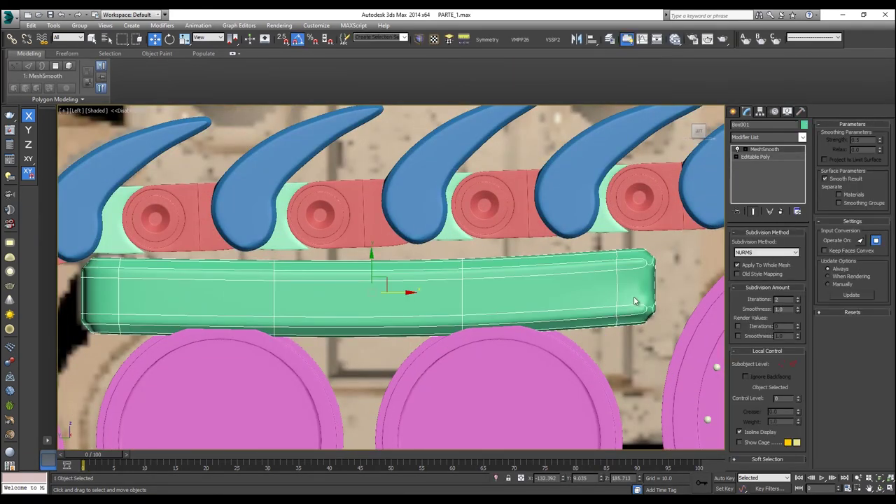
pyautogui.rightClick(633, 294)
pyautogui.click(657, 217)
pyautogui.moveTo(612, 264); pyautogui.dragTo(500, 332, button='middle')
pyautogui.press('p')
pyautogui.press('z')
pyautogui.scroll(4, 483, 371)
pyautogui.moveTo(549, 279)
pyautogui.keyDown('alt'); pyautogui.mouseDown(button='middle')
pyautogui.moveTo(471, 280)
pyautogui.moveTo(537, 281)
pyautogui.mouseUp(button='middle'); pyautogui.keyUp('alt')
pyautogui.click(762, 156)
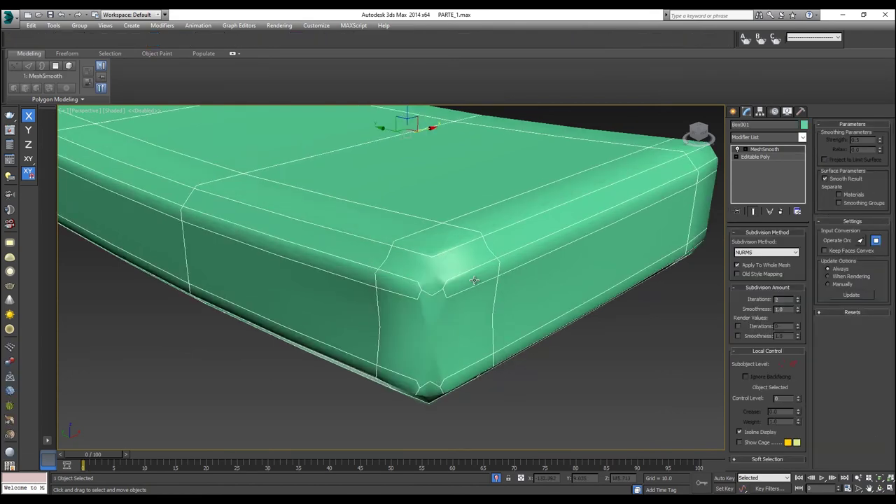
pyautogui.hotkey('ctrl', 'z')
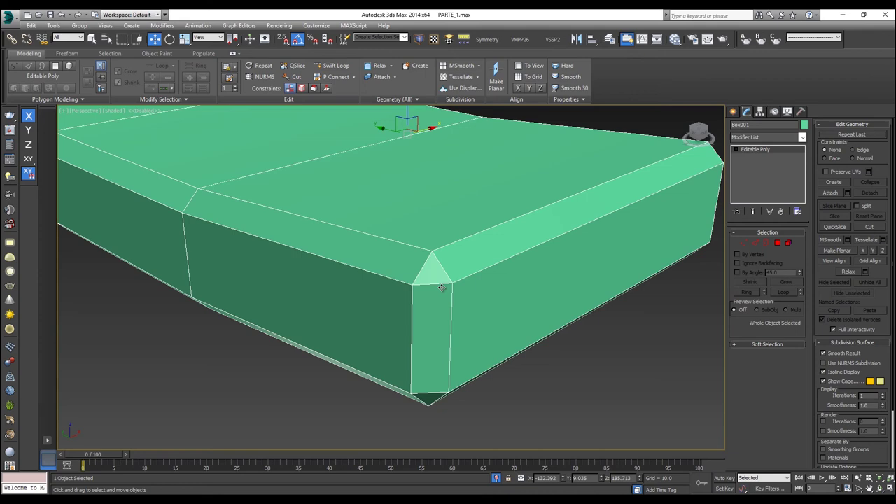
# Chamfer the block's selected border edges again by 0.12 and leave edge editing.
pyautogui.press('2')
pyautogui.rightClick(456, 316)
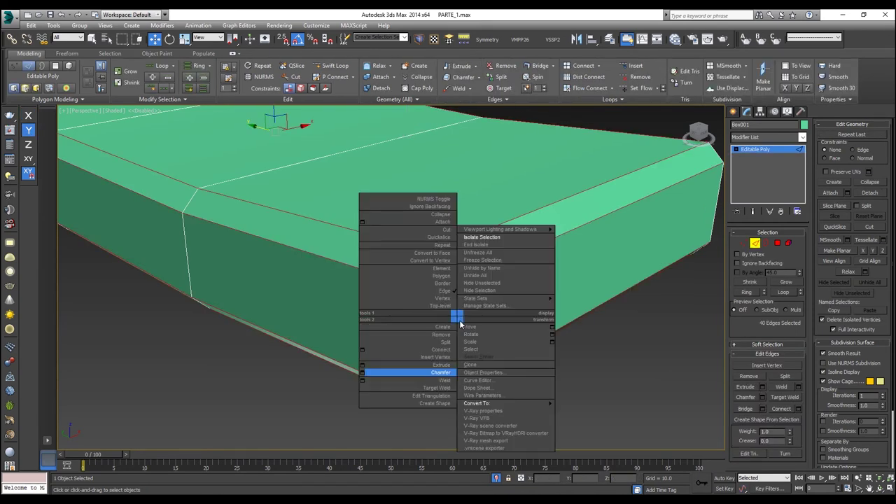
pyautogui.click(363, 373)
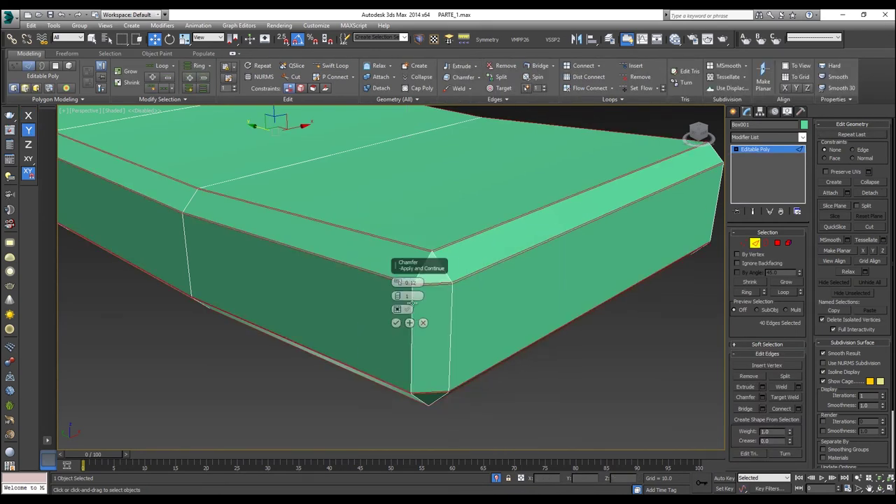
pyautogui.click(396, 323)
pyautogui.click(533, 373)
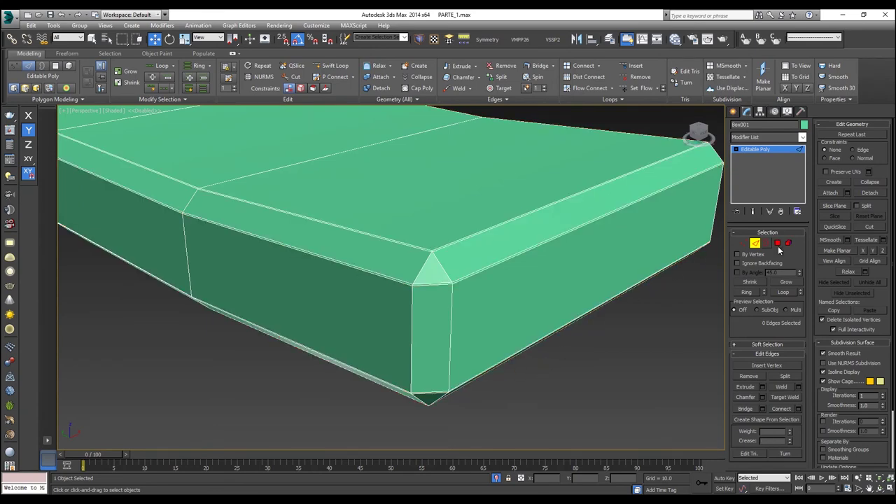
pyautogui.click(754, 242)
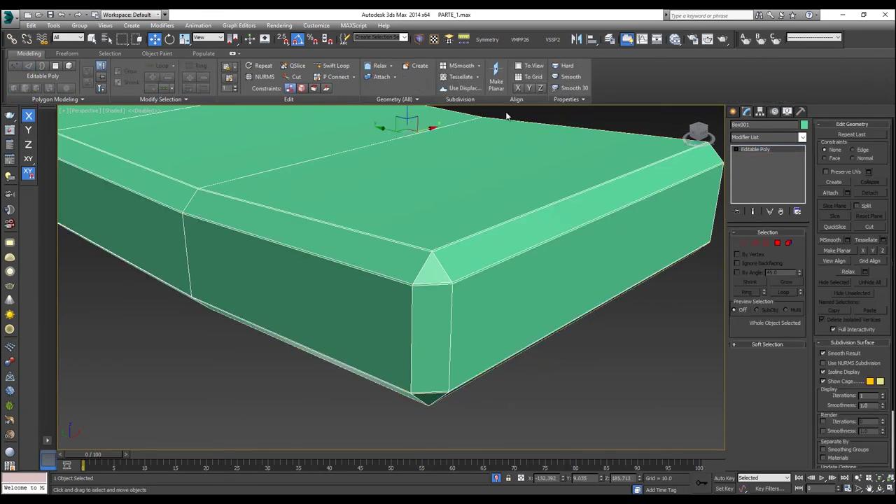
# Apply MeshSmooth to the whole block with 2 iterations and bring the hidden track parts back into view.
pyautogui.click(450, 40)
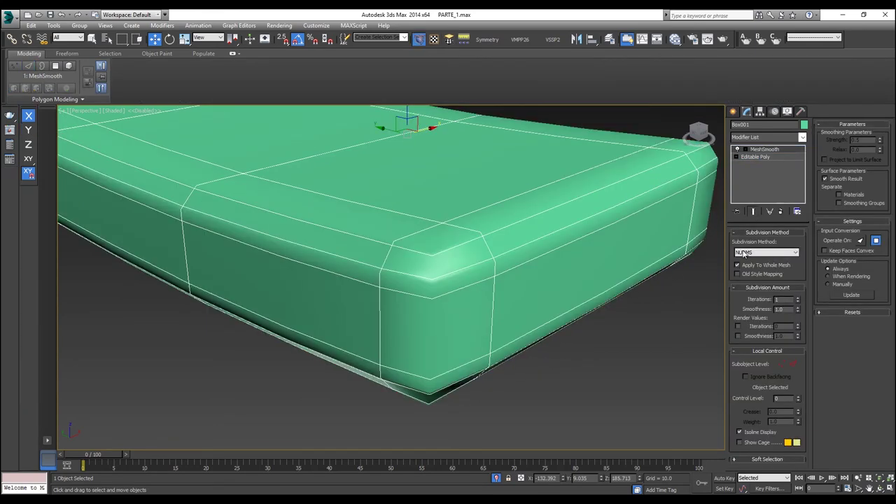
pyautogui.click(797, 298)
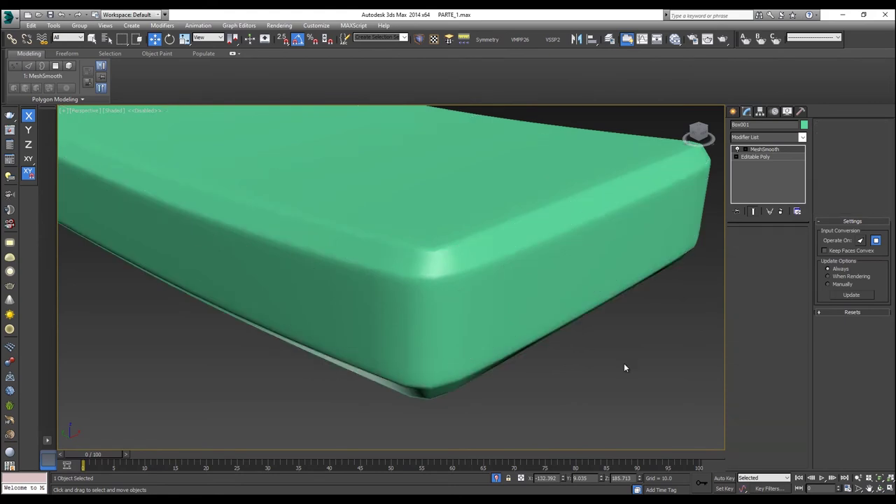
pyautogui.click(625, 363)
pyautogui.scroll(-3, 610, 358)
pyautogui.keyDown('alt'); pyautogui.moveTo(610, 358); pyautogui.dragTo(636, 343, button='middle'); pyautogui.keyUp('alt')
pyautogui.rightClick(636, 342)
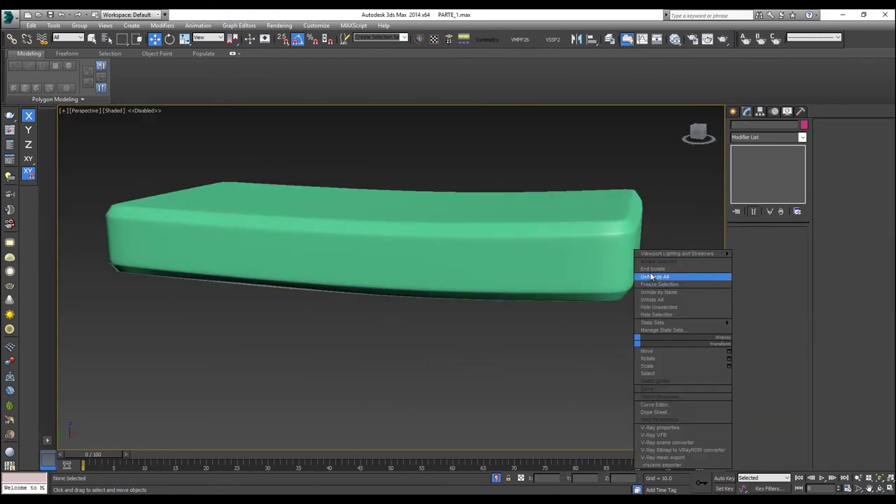
pyautogui.click(651, 277)
# Check the selected block's fit between the track links and the two rollers in the left view.
pyautogui.keyDown('alt'); pyautogui.moveTo(650, 277); pyautogui.dragTo(434, 201, button='middle'); pyautogui.keyUp('alt')
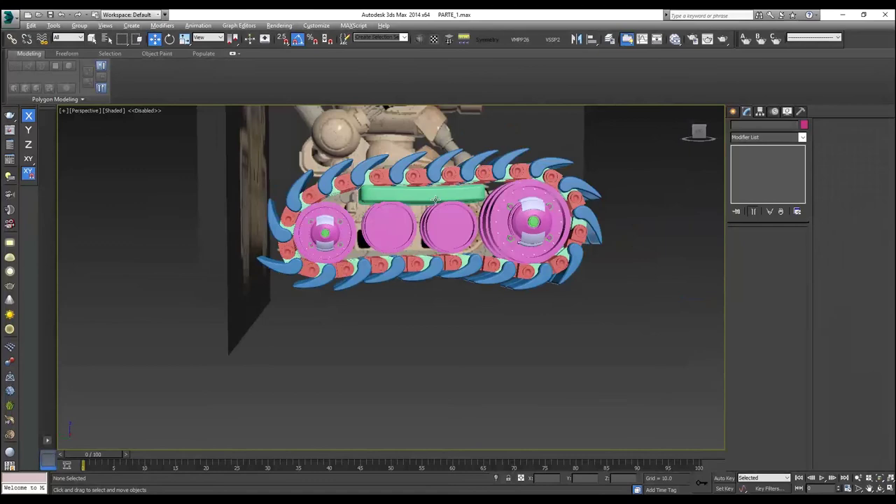
pyautogui.click(436, 198)
pyautogui.hotkey('shift', 'z')
pyautogui.hotkey('shift', 'z')
pyautogui.press('l')
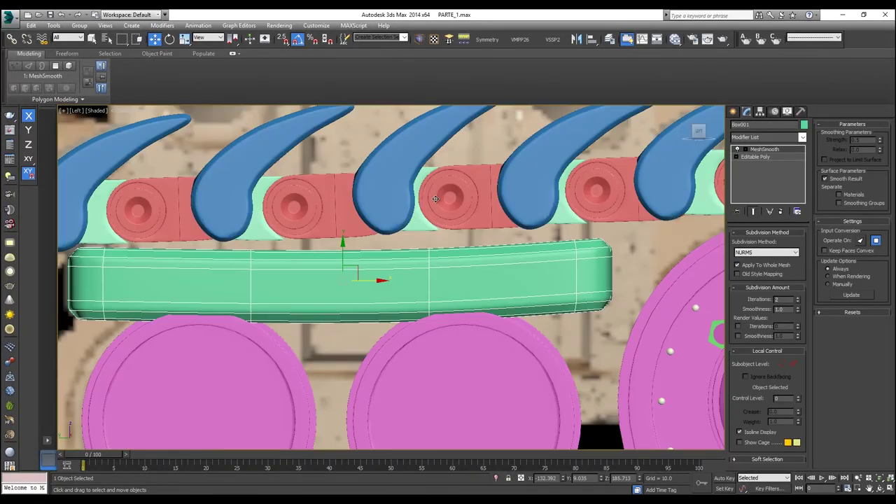
pyautogui.scroll(-2, 435, 200)
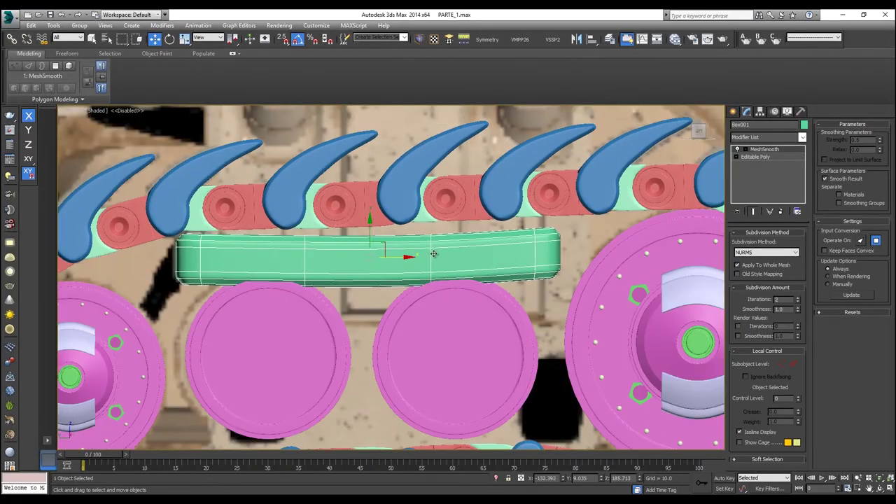
pyautogui.scroll(-2, 443, 254)
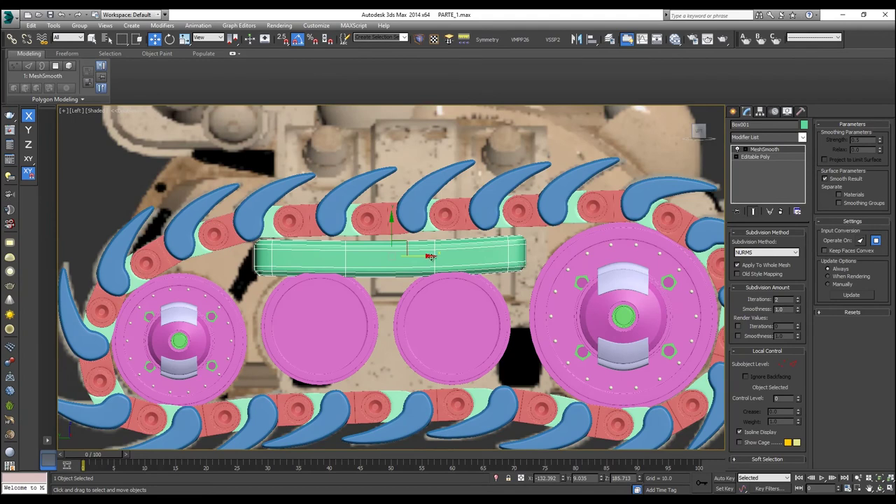
# Create a cylinder of about 9.5 radius and 16.3 height in the empty area beside the large wheel.
pyautogui.scroll(-3, 430, 256)
pyautogui.click(734, 112)
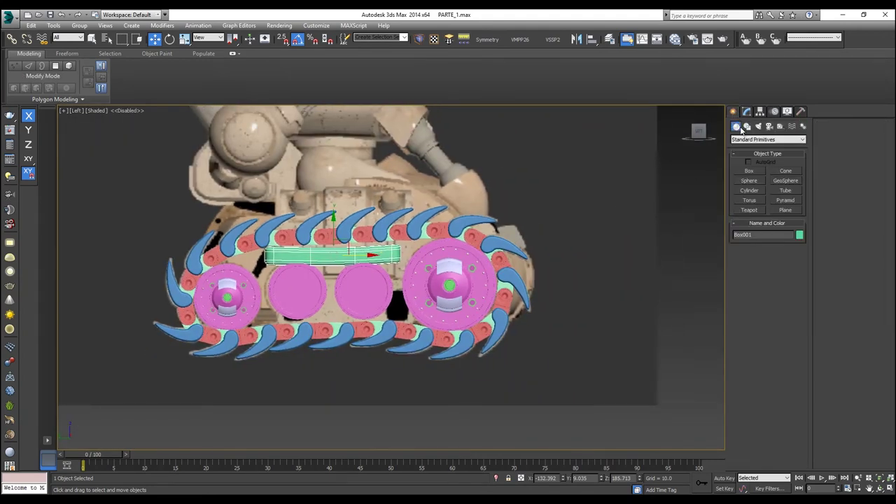
pyautogui.click(748, 190)
pyautogui.scroll(3, 558, 261)
pyautogui.moveTo(560, 284); pyautogui.dragTo(561, 288)
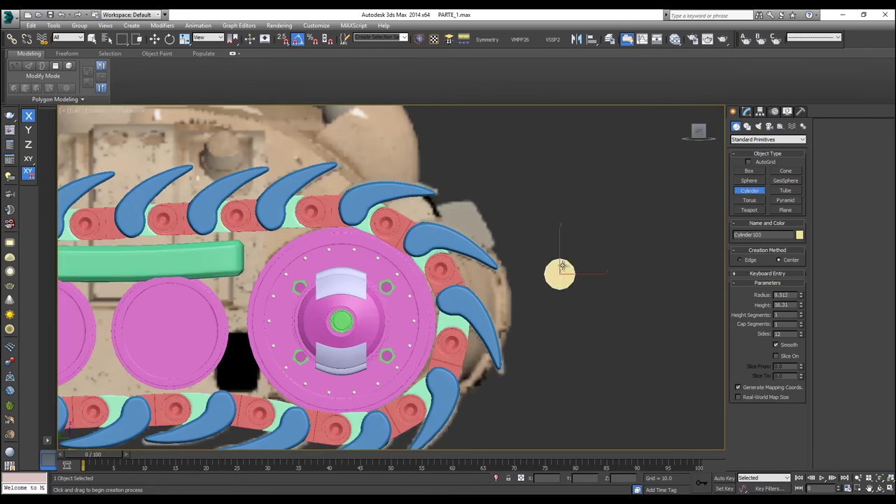
# Rotate the new cylinder so its axis stands vertical in the left view.
pyautogui.rightClick(562, 267)
pyautogui.press('e')
pyautogui.moveTo(560, 267); pyautogui.dragTo(563, 227)
pyautogui.press('w')
pyautogui.scroll(-2, 576, 256)
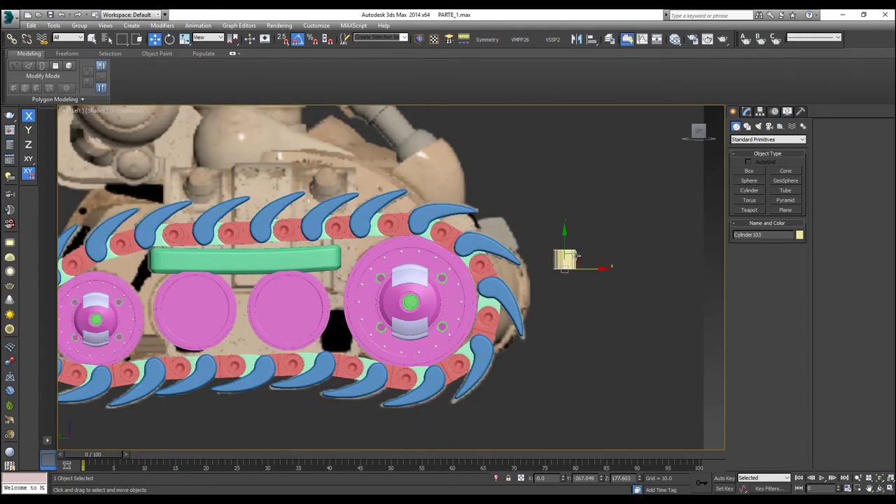
# Move the cylinder to the block's end near the smaller wheel and tilt it to match the reference image.
pyautogui.moveTo(575, 256); pyautogui.dragTo(251, 296)
pyautogui.moveTo(252, 296); pyautogui.dragTo(447, 281, button='middle')
pyautogui.moveTo(447, 282); pyautogui.dragTo(234, 249)
pyautogui.scroll(2, 349, 233)
pyautogui.press('e')
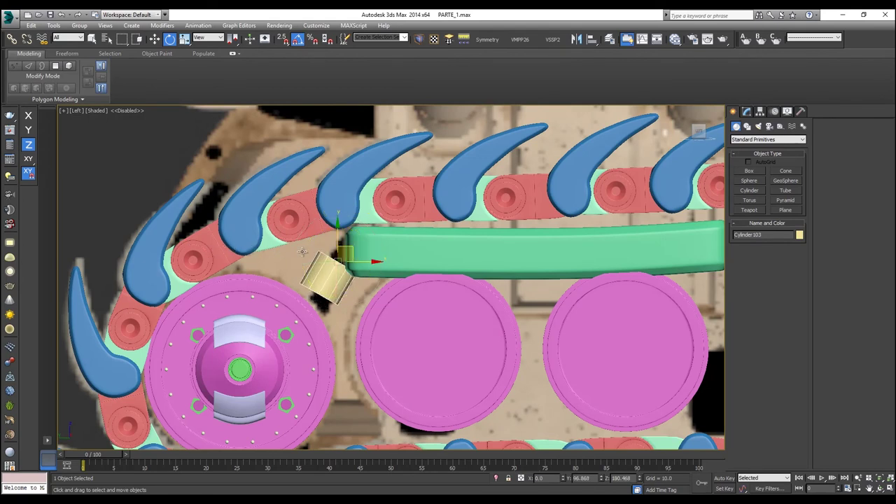
pyautogui.press('w')
# Move the tilted cylinder up against the block's end and reduce its radius to about 7.9.
pyautogui.click(352, 249)
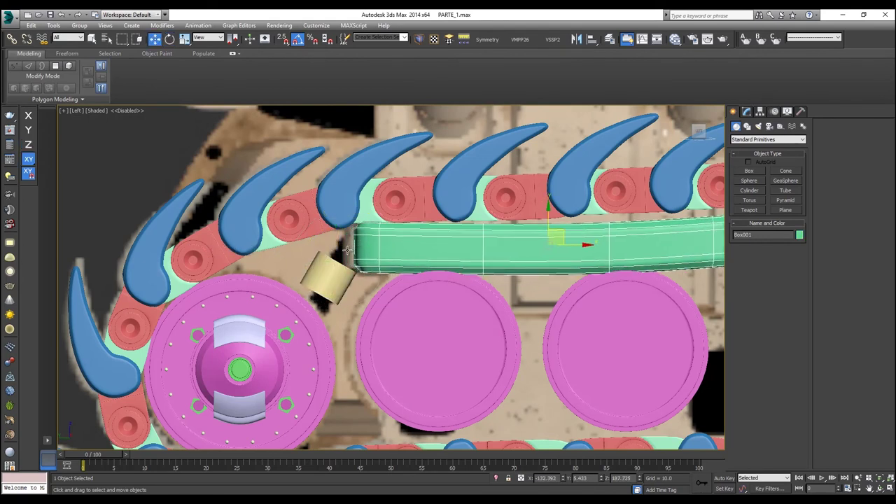
pyautogui.click(347, 250)
pyautogui.moveTo(348, 249); pyautogui.dragTo(363, 228)
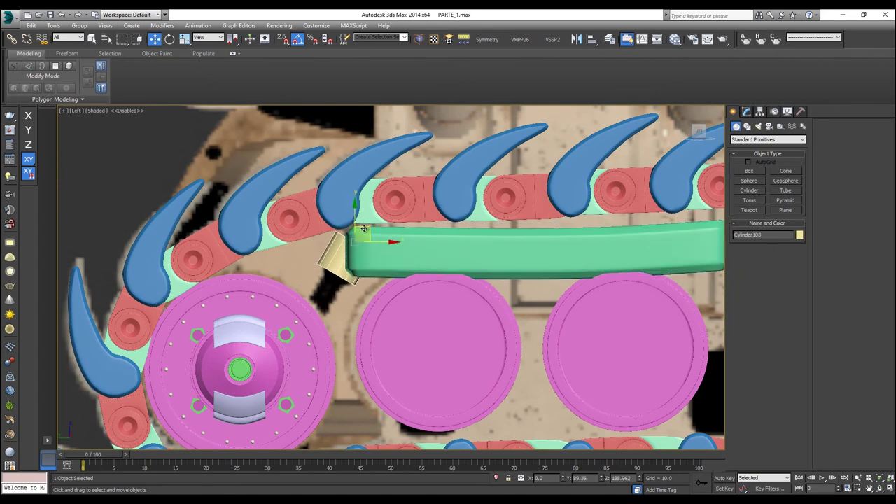
pyautogui.click(760, 112)
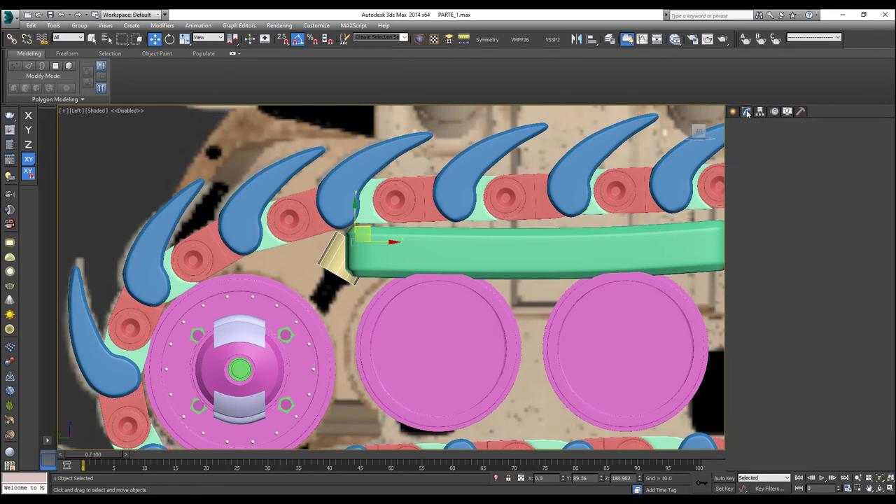
pyautogui.moveTo(801, 247); pyautogui.dragTo(802, 251)
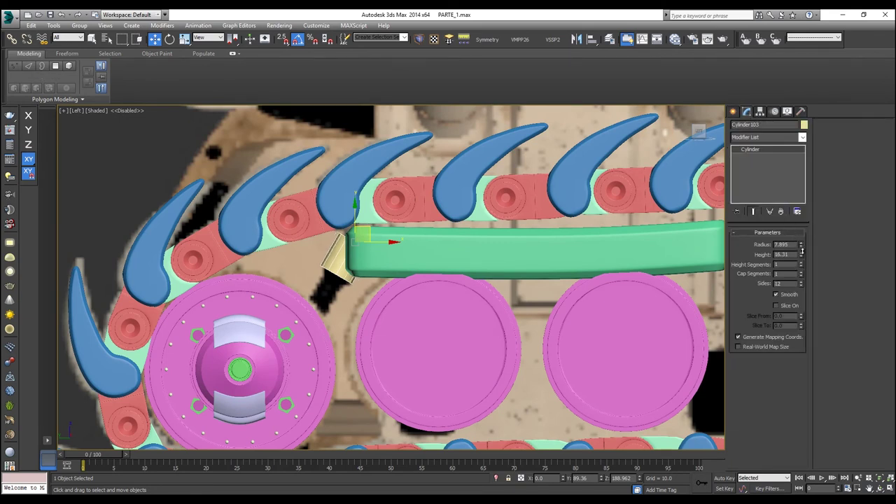
pyautogui.moveTo(408, 258); pyautogui.dragTo(491, 254, button='middle')
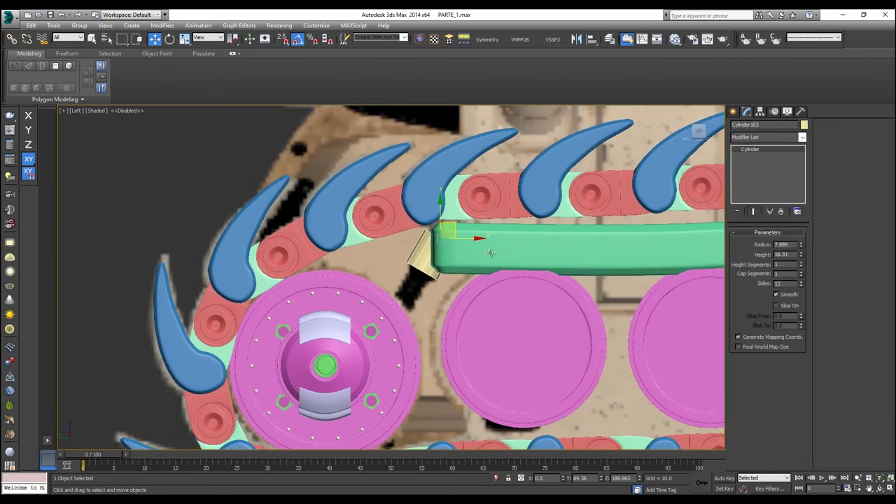
# Move the cylinder sideways in the perspective view until it lines up in depth with the support block.
pyautogui.press('p')
pyautogui.scroll(3, 464, 242)
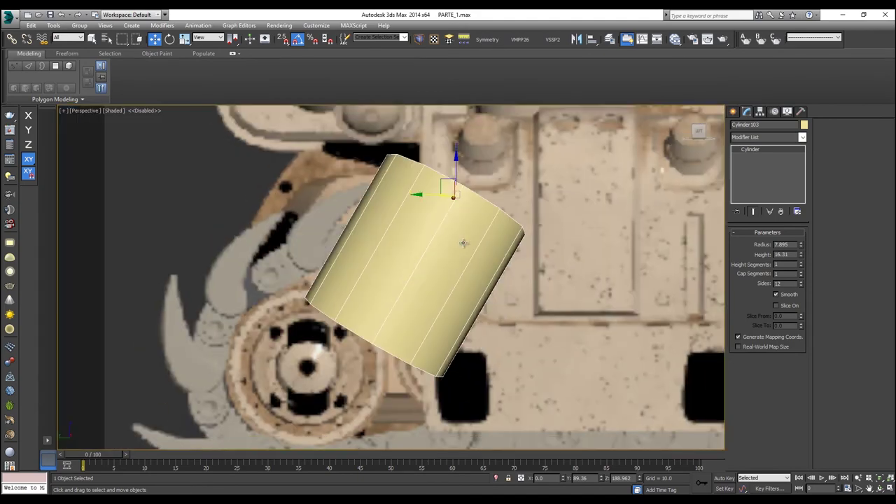
pyautogui.scroll(-4, 466, 242)
pyautogui.scroll(-4, 471, 242)
pyautogui.keyDown('alt'); pyautogui.moveTo(471, 242); pyautogui.dragTo(416, 262, button='middle'); pyautogui.keyUp('alt')
pyautogui.moveTo(518, 246); pyautogui.dragTo(380, 269)
pyautogui.press('z')
pyautogui.scroll(-3, 382, 268)
pyautogui.moveTo(383, 268)
pyautogui.keyDown('alt'); pyautogui.mouseDown(button='middle')
pyautogui.moveTo(466, 256)
pyautogui.moveTo(491, 242)
pyautogui.moveTo(367, 252)
pyautogui.moveTo(365, 270)
pyautogui.mouseUp(button='middle'); pyautogui.keyUp('alt')
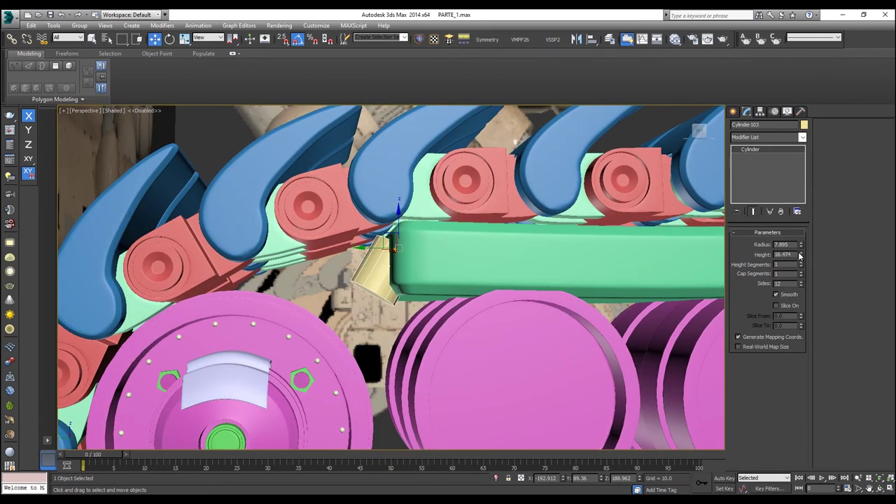
# Increase the cylinder's height to about 20.96 and convert it to an Editable Poly.
pyautogui.moveTo(800, 258); pyautogui.dragTo(797, 243)
pyautogui.rightClick(411, 243)
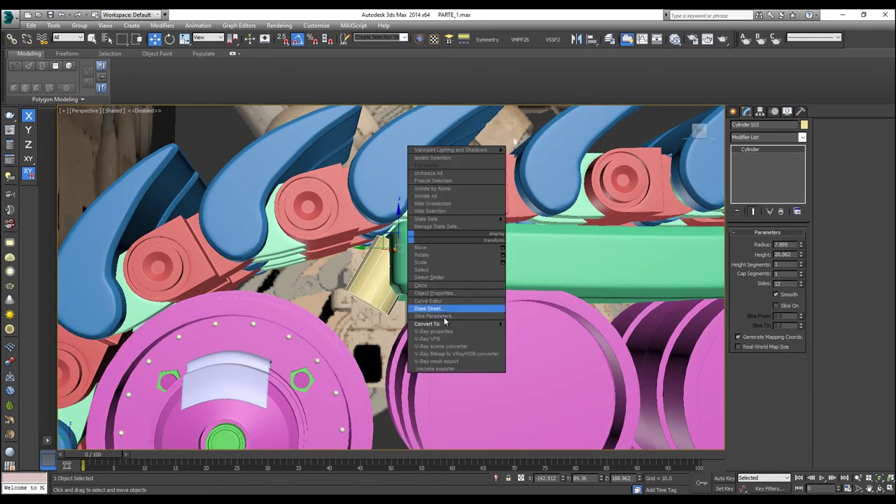
pyautogui.moveTo(444, 321)
pyautogui.click(542, 328)
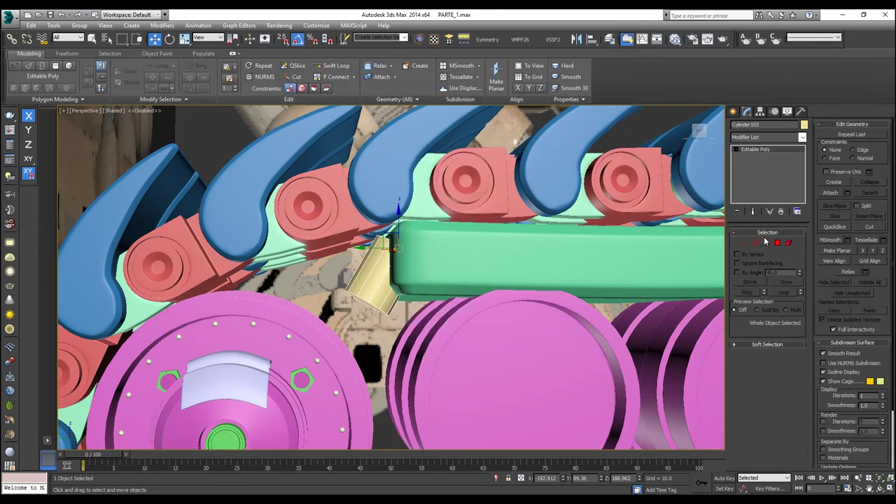
# Inset the lower cap polygon of the tilted cylinder to leave a narrow rim around it.
pyautogui.click(778, 243)
pyautogui.keyDown('alt'); pyautogui.moveTo(378, 323); pyautogui.dragTo(376, 298, button='middle'); pyautogui.keyUp('alt')
pyautogui.click(373, 299)
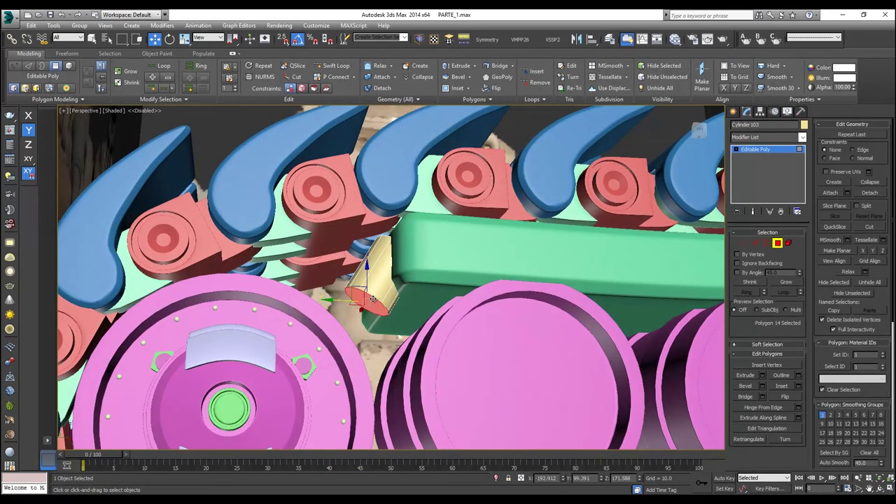
pyautogui.scroll(3, 373, 299)
pyautogui.press('z')
pyautogui.rightClick(383, 286)
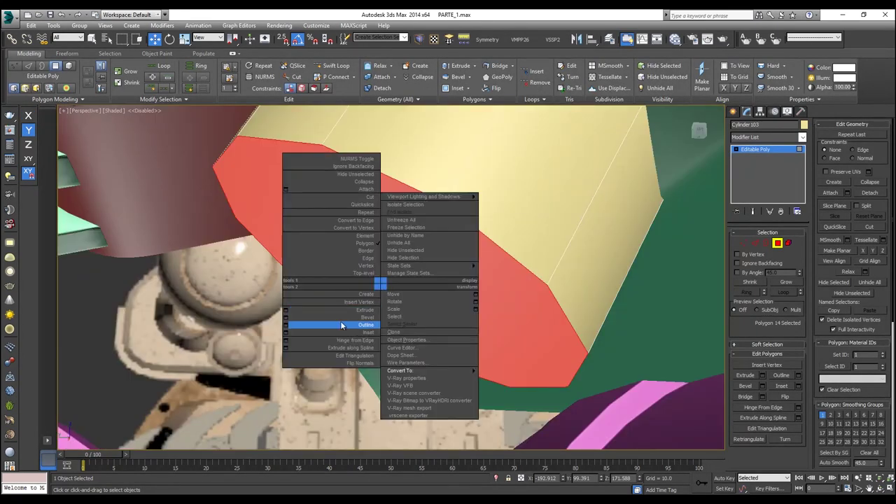
pyautogui.click(285, 332)
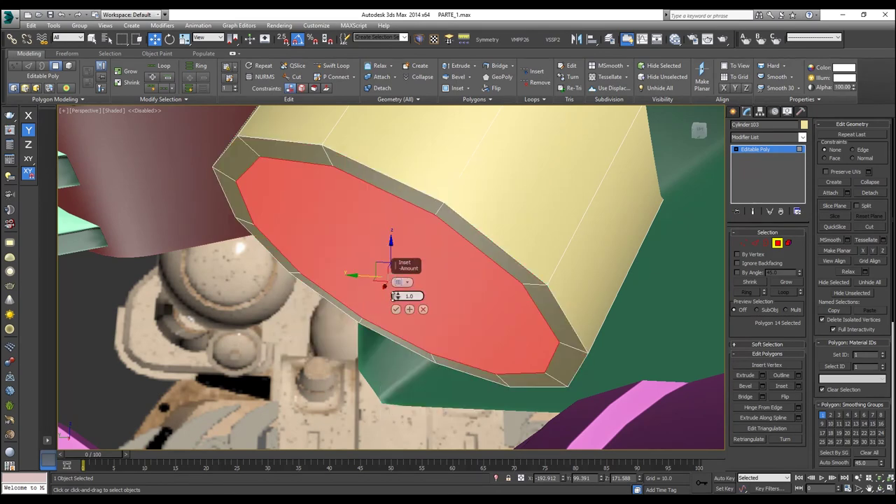
pyautogui.moveTo(394, 297); pyautogui.dragTo(396, 295)
pyautogui.click(395, 308)
# Pull the inset face outward along the cylinder's tilt to form a tapered end, and extrude it by 10.
pyautogui.keyDown('alt'); pyautogui.moveTo(395, 309); pyautogui.dragTo(384, 321, button='middle'); pyautogui.keyUp('alt')
pyautogui.moveTo(383, 277); pyautogui.dragTo(367, 310)
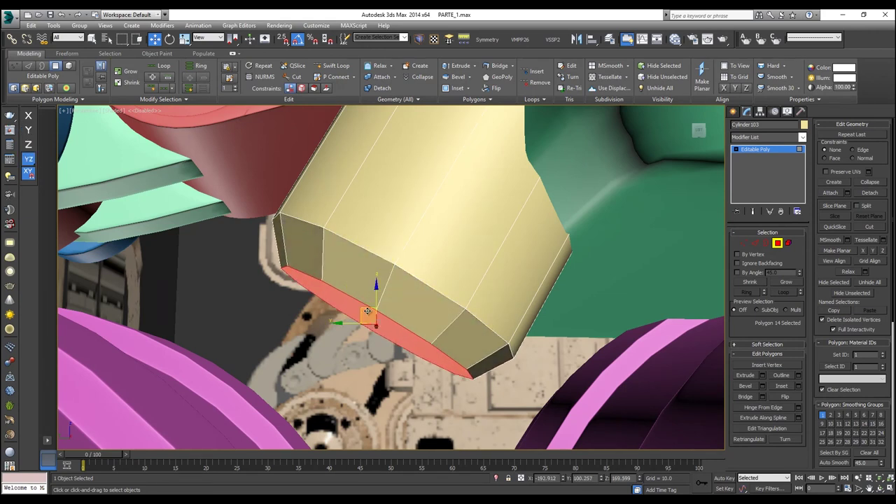
pyautogui.rightClick(361, 307)
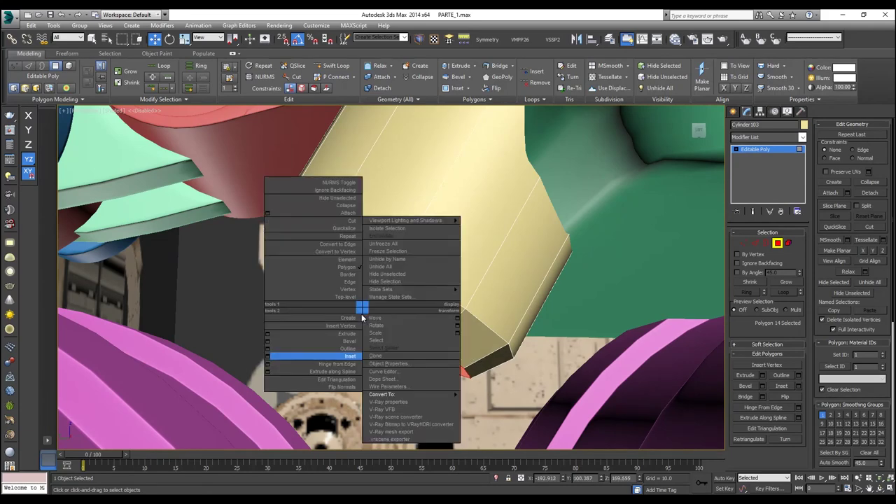
pyautogui.click(267, 333)
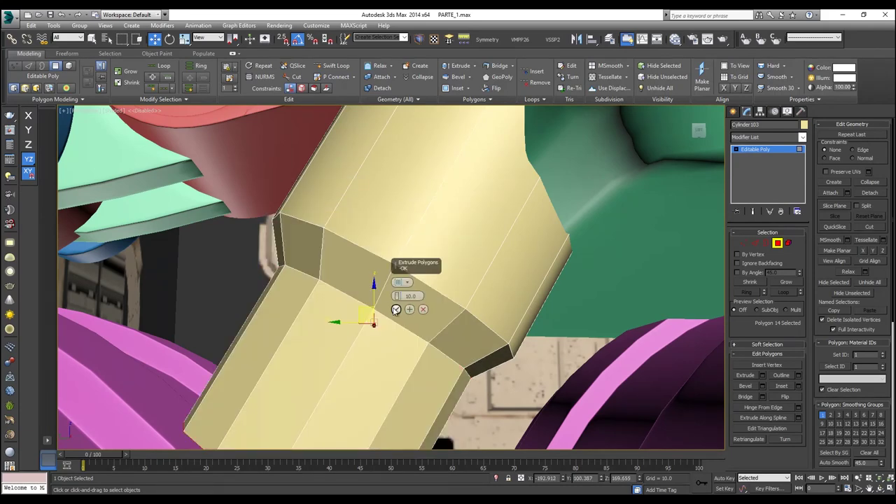
pyautogui.click(395, 309)
# Shift the extruded end face slightly in the YZ plane and finish editing the cylinder's polygons.
pyautogui.scroll(-6, 394, 308)
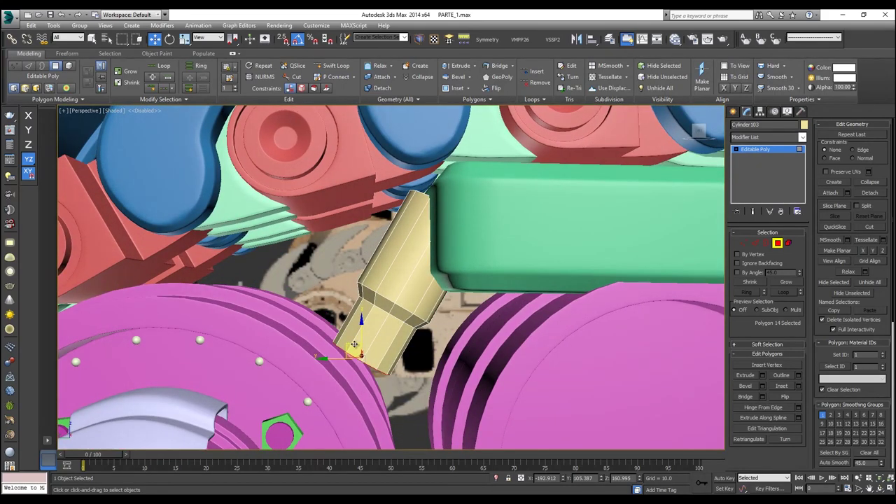
pyautogui.moveTo(331, 374); pyautogui.dragTo(336, 379)
pyautogui.keyDown('alt'); pyautogui.moveTo(336, 379); pyautogui.dragTo(683, 285, button='middle'); pyautogui.keyUp('alt')
pyautogui.click(776, 242)
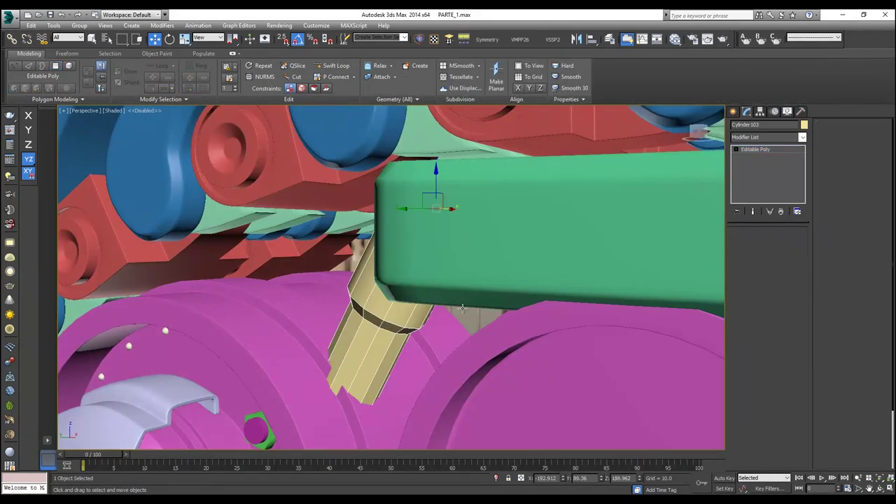
# Clone the cylinder along X as one instance, placing it beside the original across the support block's depth.
pyautogui.keyDown('alt'); pyautogui.moveTo(427, 277); pyautogui.dragTo(442, 271, button='middle'); pyautogui.keyUp('alt')
pyautogui.moveTo(448, 208)
pyautogui.mouseDown()
pyautogui.moveTo(472, 212)
pyautogui.moveTo(461, 215)
pyautogui.mouseUp()
pyautogui.keyDown('alt'); pyautogui.moveTo(461, 215); pyautogui.dragTo(422, 214, button='middle'); pyautogui.keyUp('alt')
pyautogui.keyDown('shift'); pyautogui.moveTo(422, 214); pyautogui.dragTo(343, 252); pyautogui.keyUp('shift')
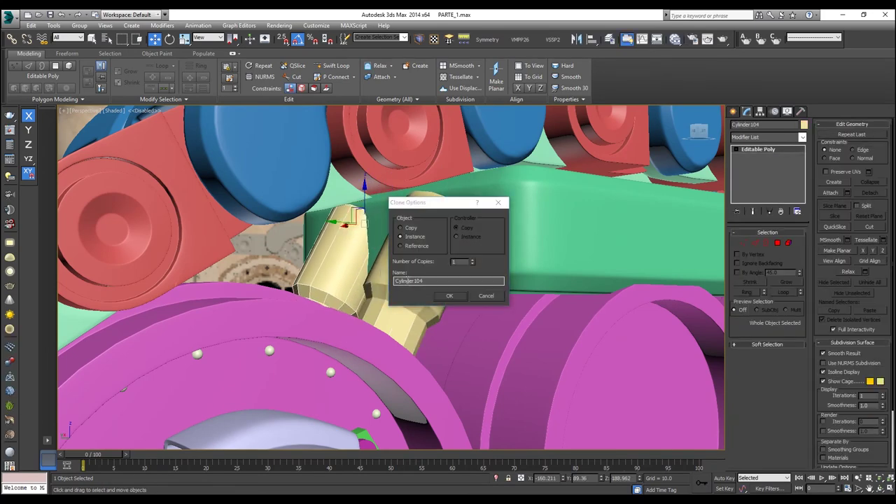
pyautogui.click(448, 296)
# Mirror both cylinders along Y as copies and move the mirrored pair to the block's opposite end beside the larger wheel.
pyautogui.keyDown('alt'); pyautogui.moveTo(425, 308); pyautogui.dragTo(371, 307, button='middle'); pyautogui.keyUp('alt')
pyautogui.scroll(-6, 371, 306)
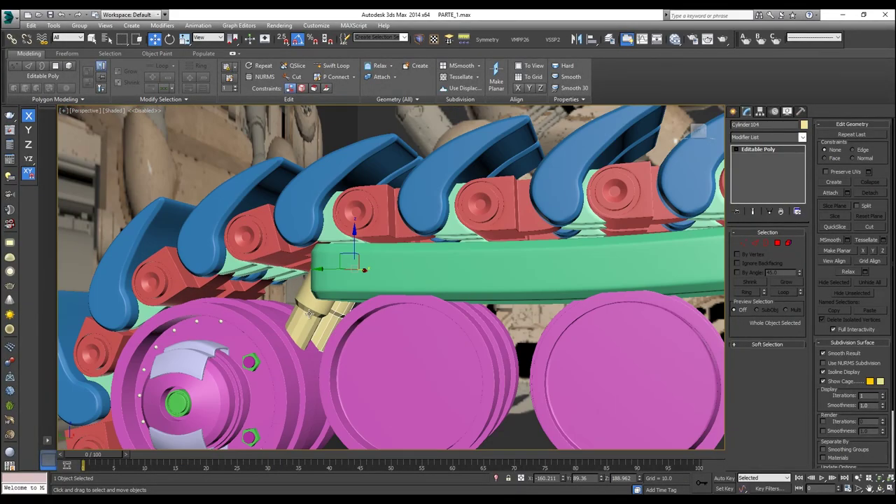
pyautogui.keyDown('ctrl'); pyautogui.click(308, 312); pyautogui.keyUp('ctrl')
pyautogui.scroll(-5, 309, 312)
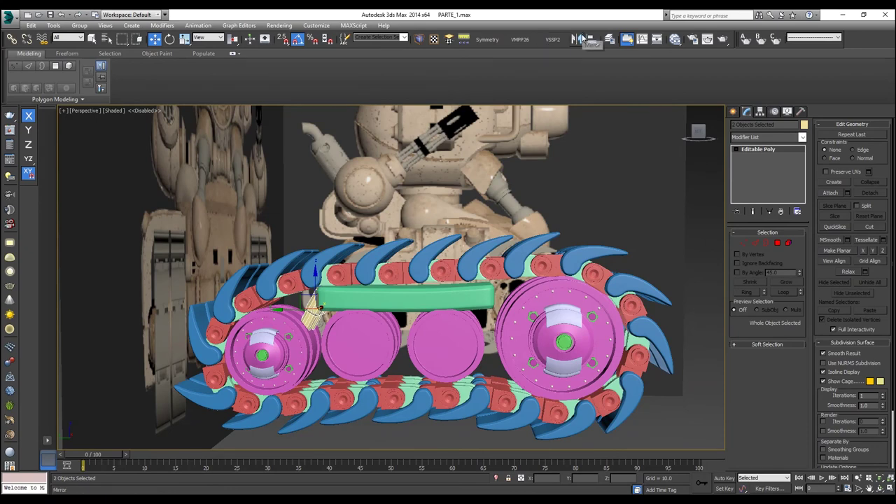
pyautogui.click(576, 39)
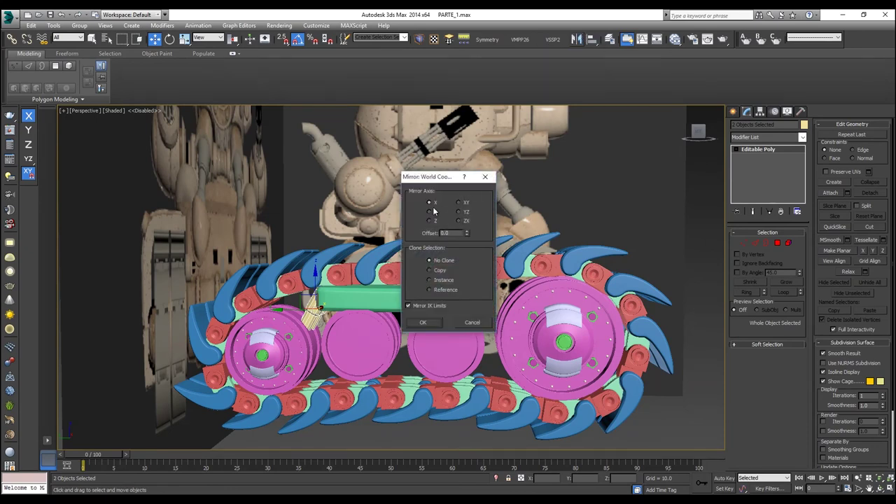
pyautogui.click(429, 212)
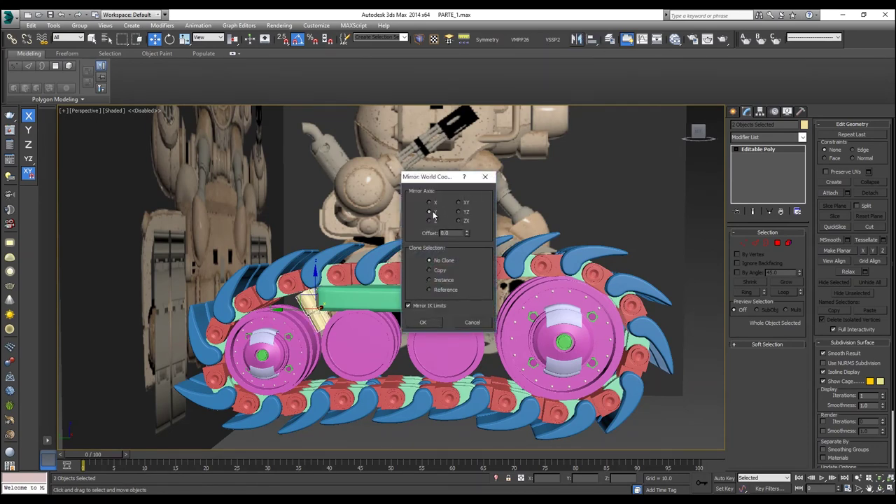
pyautogui.click(430, 271)
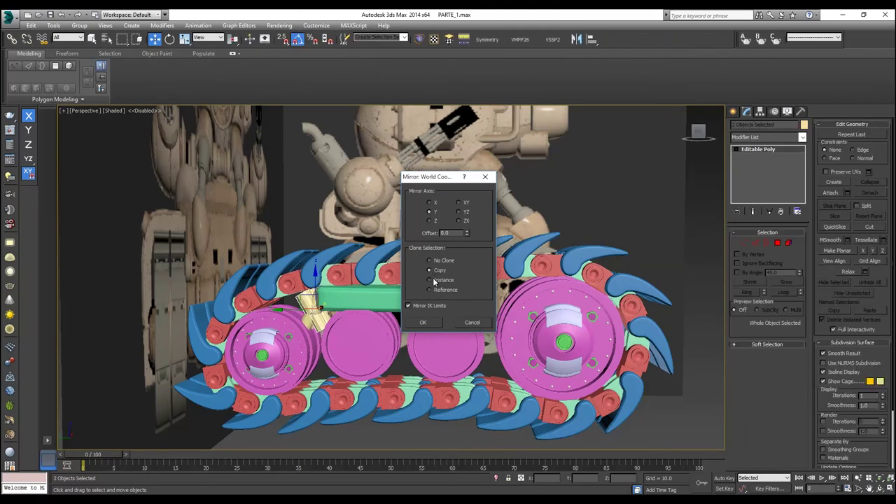
pyautogui.click(424, 322)
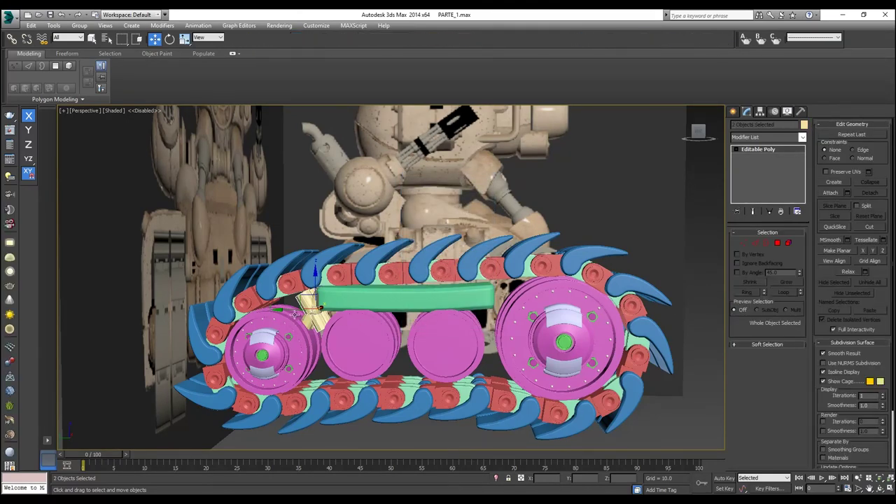
pyautogui.moveTo(291, 311); pyautogui.dragTo(474, 319)
pyautogui.moveTo(474, 319)
pyautogui.keyDown('alt'); pyautogui.mouseDown(button='middle')
pyautogui.moveTo(483, 313)
pyautogui.moveTo(471, 312)
pyautogui.moveTo(478, 314)
pyautogui.mouseUp(button='middle'); pyautogui.keyUp('alt')
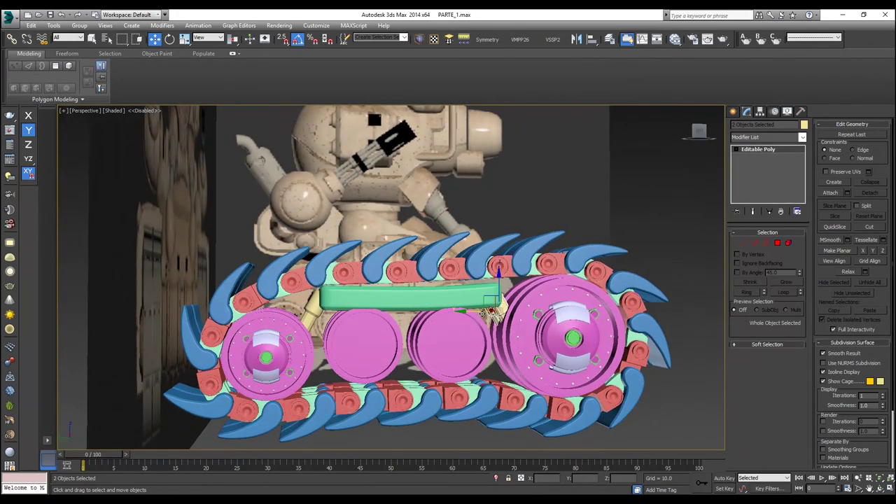
# Examine the completed track interior from several angles against the front and side reference images.
pyautogui.scroll(-2, 526, 301)
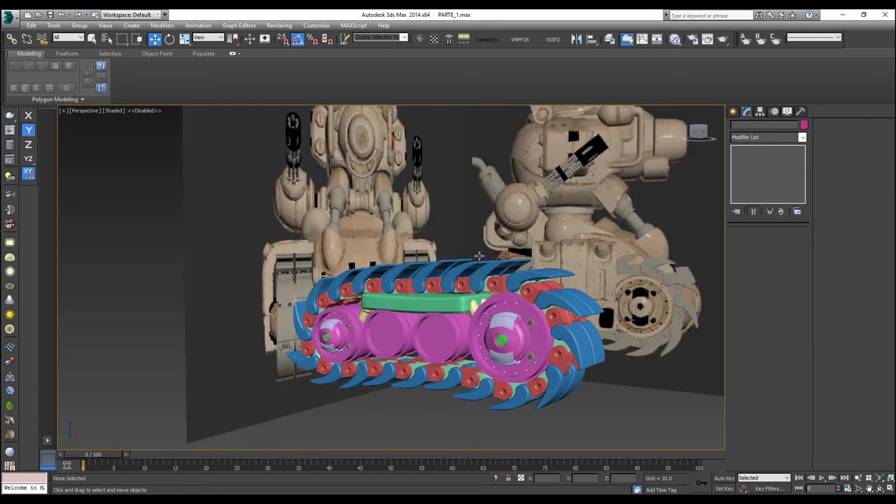
pyautogui.moveTo(473, 311)
pyautogui.keyDown('alt'); pyautogui.mouseDown(button='middle')
pyautogui.moveTo(462, 315)
pyautogui.moveTo(483, 320)
pyautogui.mouseUp(button='middle'); pyautogui.keyUp('alt')
pyautogui.scroll(2, 471, 320)
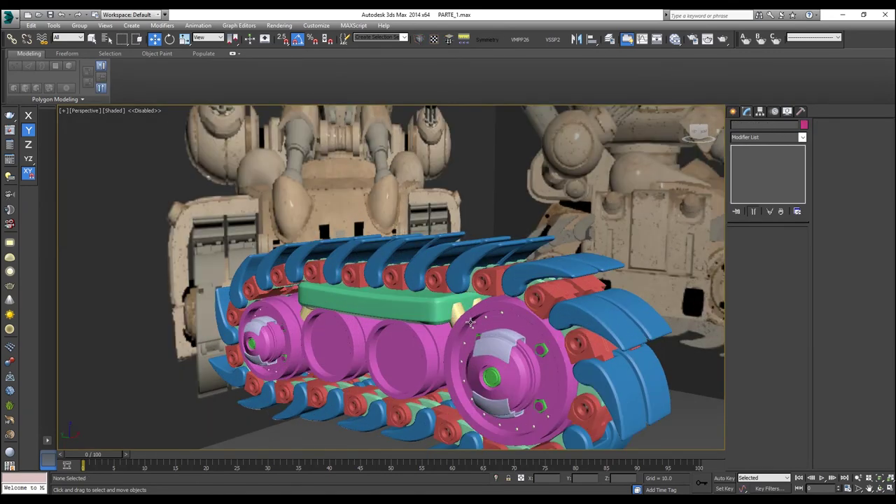
pyautogui.scroll(-3, 471, 321)
pyautogui.scroll(5, 626, 248)
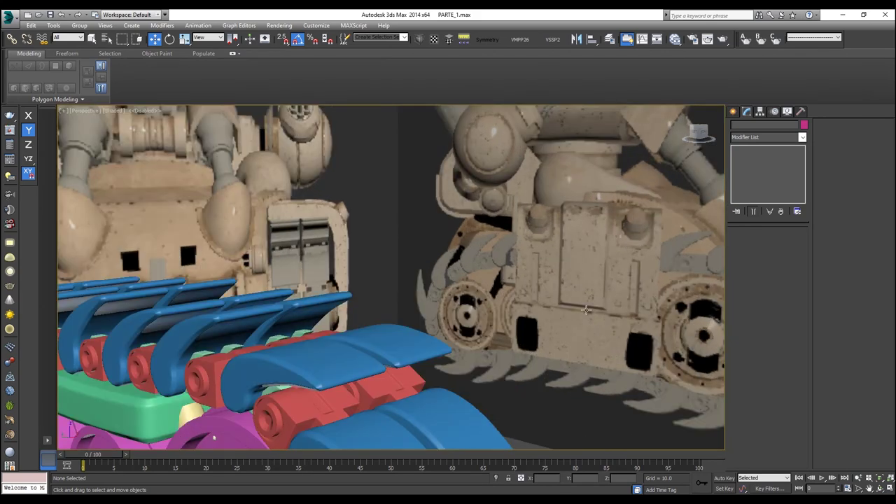
pyautogui.scroll(-2, 578, 261)
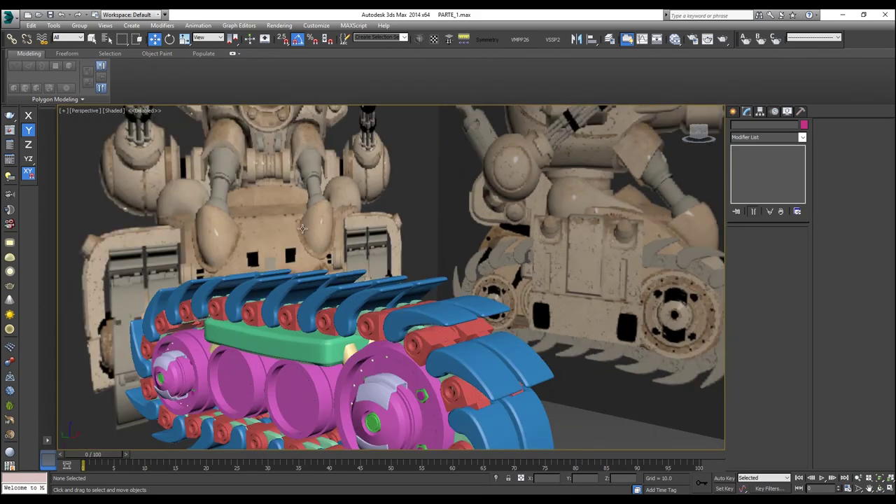
pyautogui.scroll(2, 430, 245)
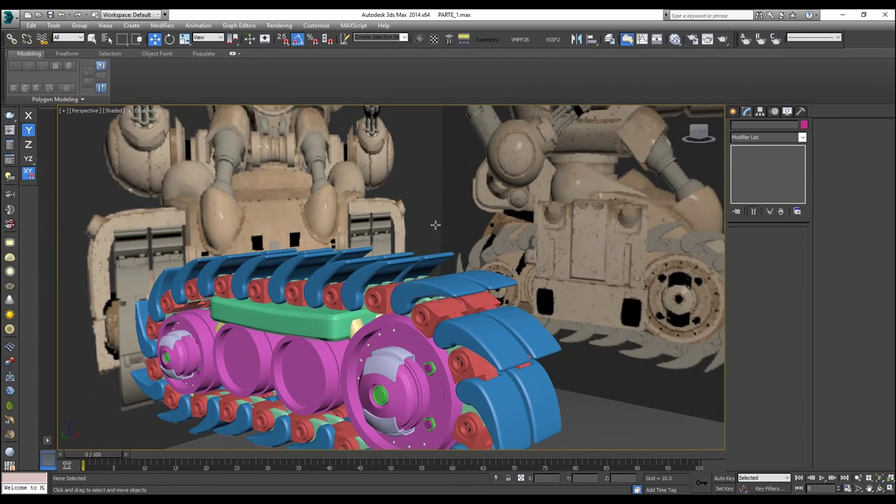
pyautogui.keyDown('alt'); pyautogui.moveTo(414, 248); pyautogui.dragTo(436, 239, button='middle'); pyautogui.keyUp('alt')
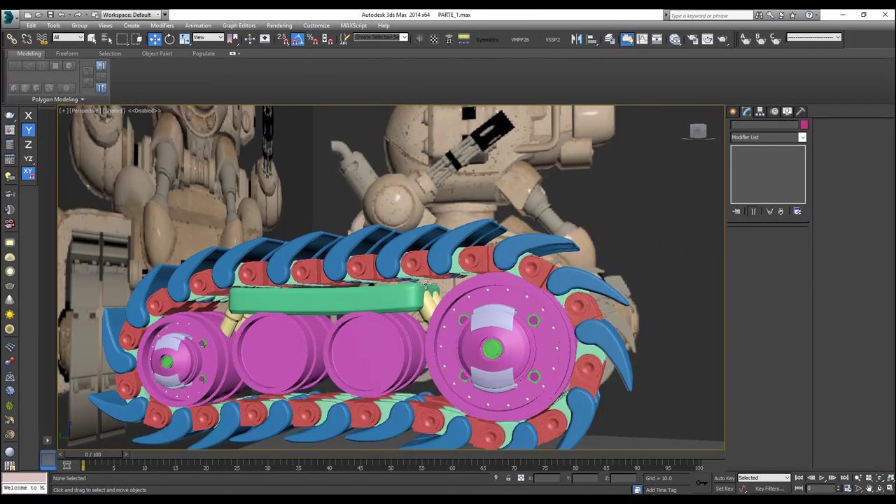
# Unhide all objects to bring back the second track.
pyautogui.rightClick(425, 282)
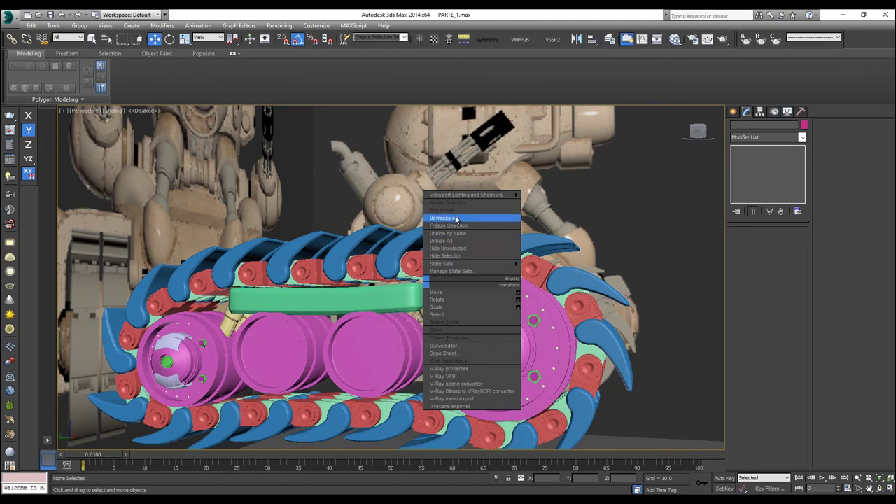
pyautogui.click(464, 241)
pyautogui.keyDown('alt'); pyautogui.moveTo(468, 244); pyautogui.dragTo(436, 255, button='middle'); pyautogui.keyUp('alt')
pyautogui.scroll(2, 473, 254)
pyautogui.scroll(-5, 474, 256)
pyautogui.scroll(3, 446, 258)
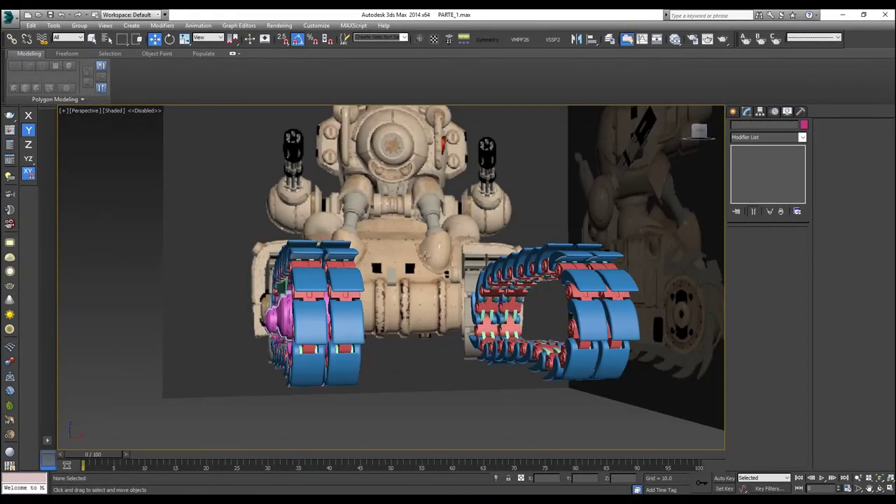
# Select every part of the detailed track with the wheels, rollers and support block, and isolate the selection.
pyautogui.keyDown('alt'); pyautogui.moveTo(387, 272); pyautogui.dragTo(377, 278, button='middle'); pyautogui.keyUp('alt')
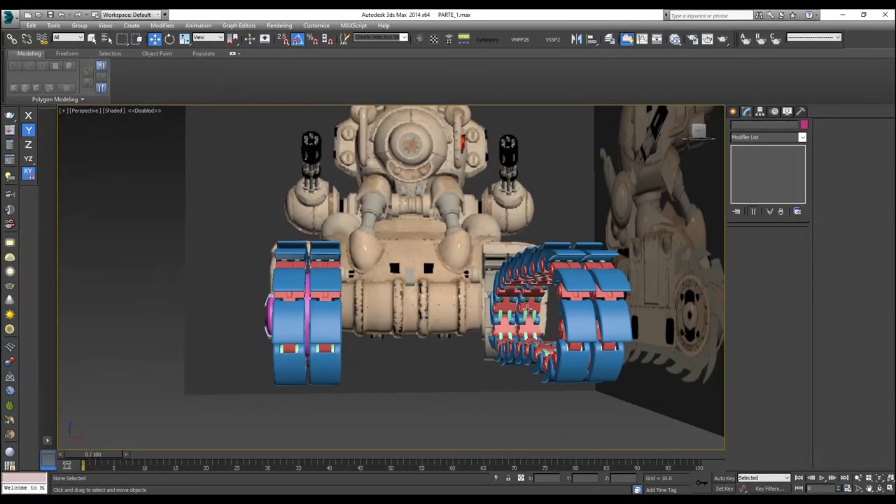
pyautogui.keyDown('alt'); pyautogui.moveTo(590, 396); pyautogui.dragTo(391, 396, button='middle'); pyautogui.keyUp('alt')
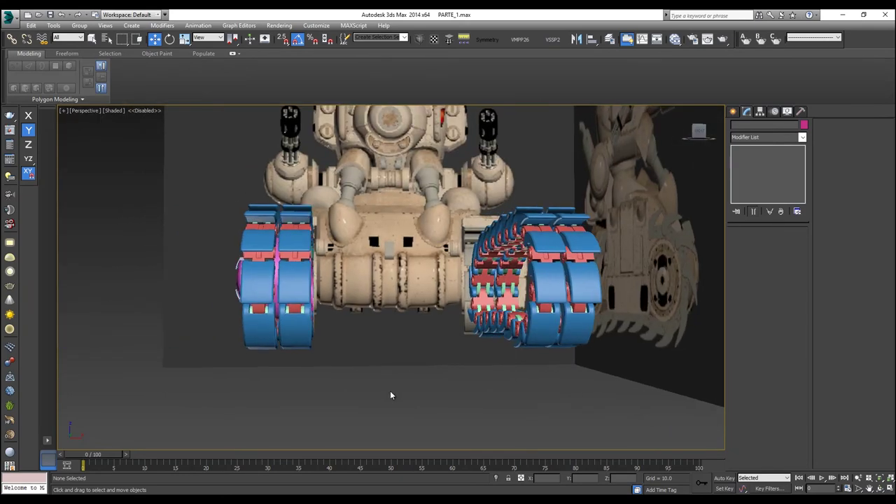
pyautogui.moveTo(151, 147); pyautogui.dragTo(161, 168)
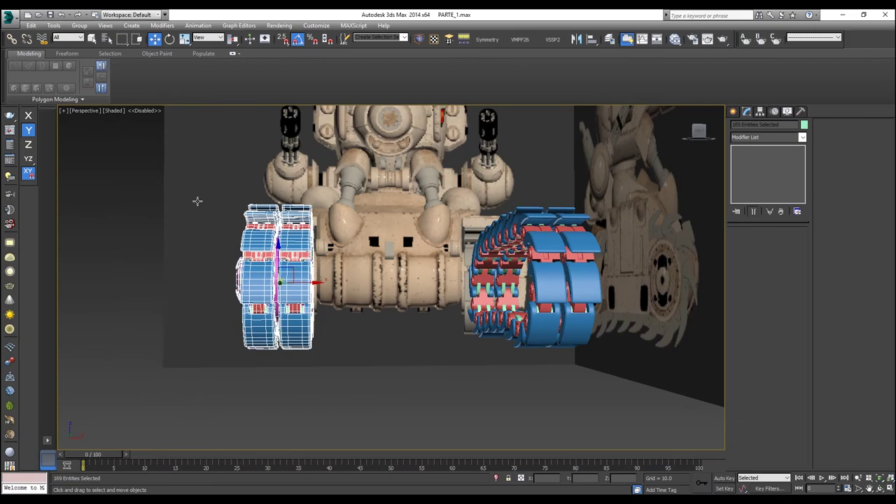
pyautogui.rightClick(196, 200)
pyautogui.click(253, 122)
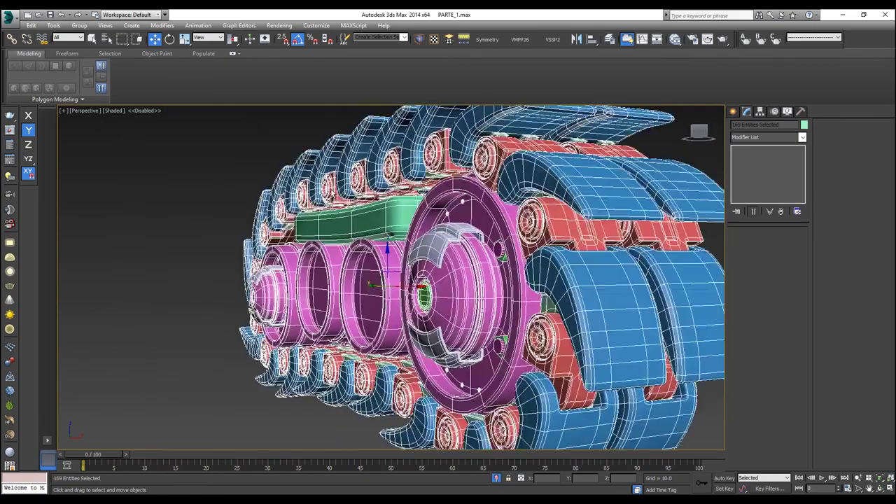